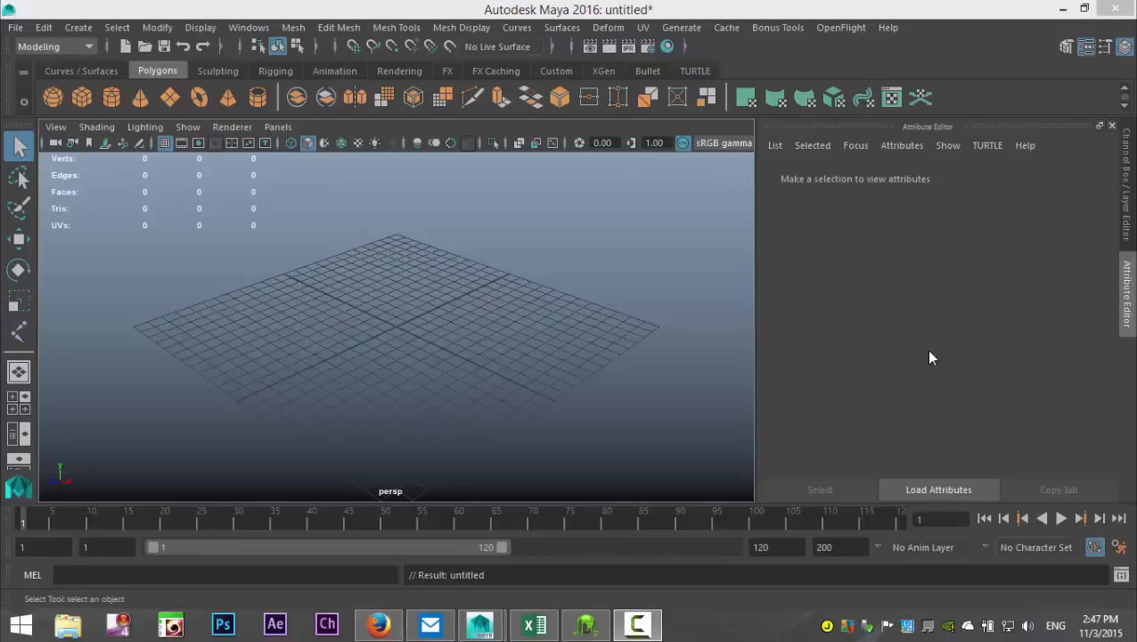
Step: Import pallet2.gif from the Desktop's Pallet folder as an image plane in the front view
{"action": "left_click_drag", "start_coordinate": [312, 287], "coordinate": [383, 312], "text": "alt"}
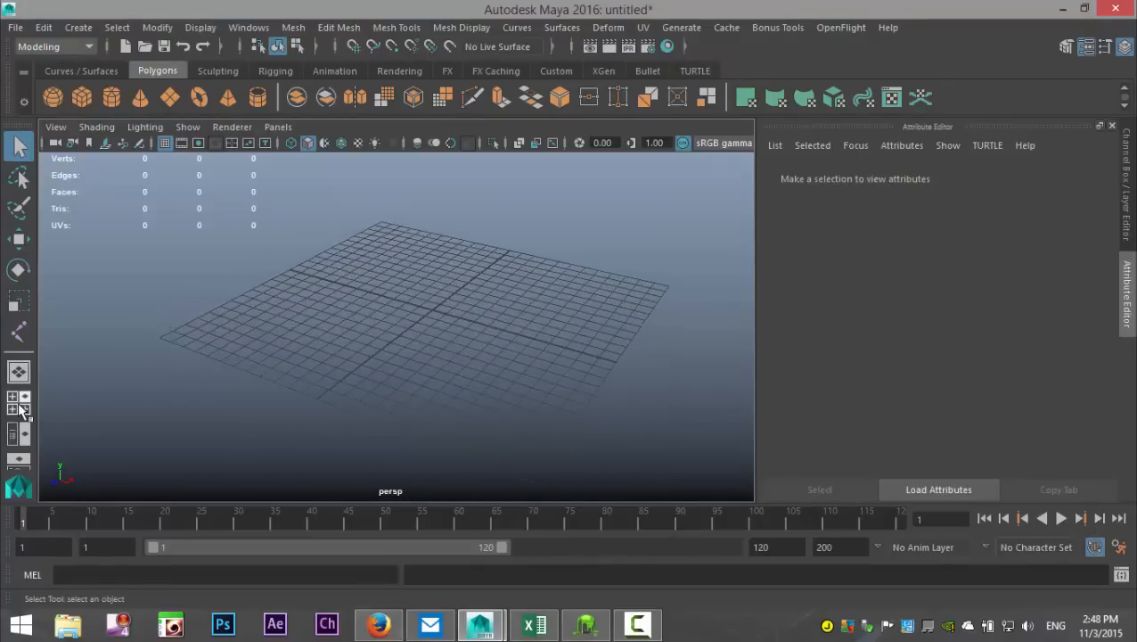
{"action": "left_click", "coordinate": [21, 408]}
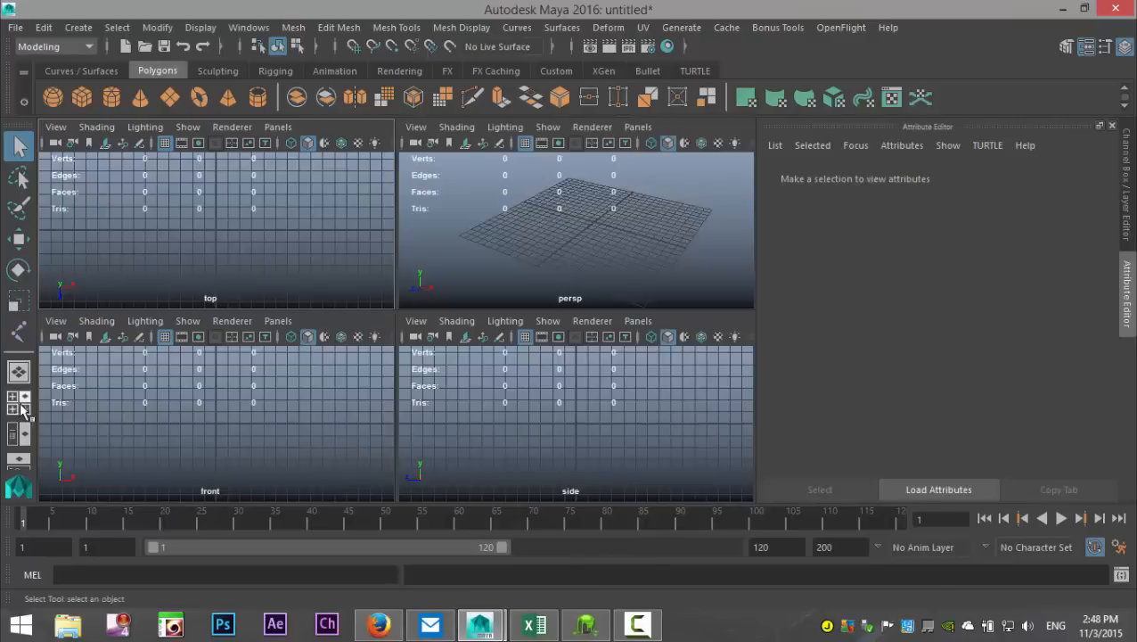
{"action": "left_click", "coordinate": [56, 324]}
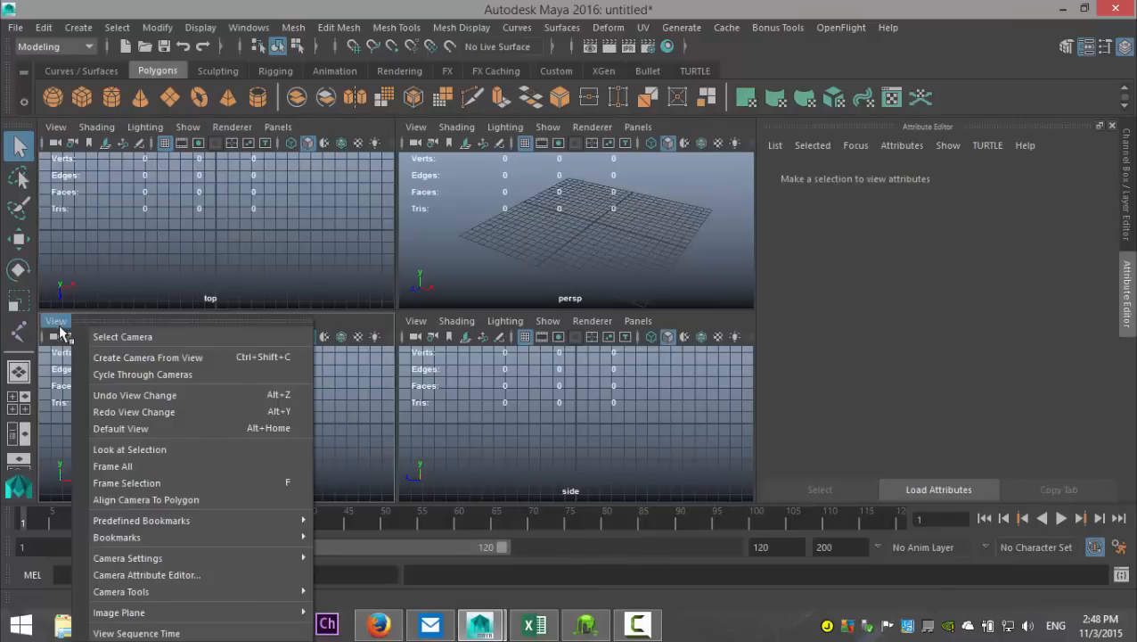
{"action": "mouse_move", "coordinate": [194, 591]}
{"action": "mouse_move", "coordinate": [235, 615]}
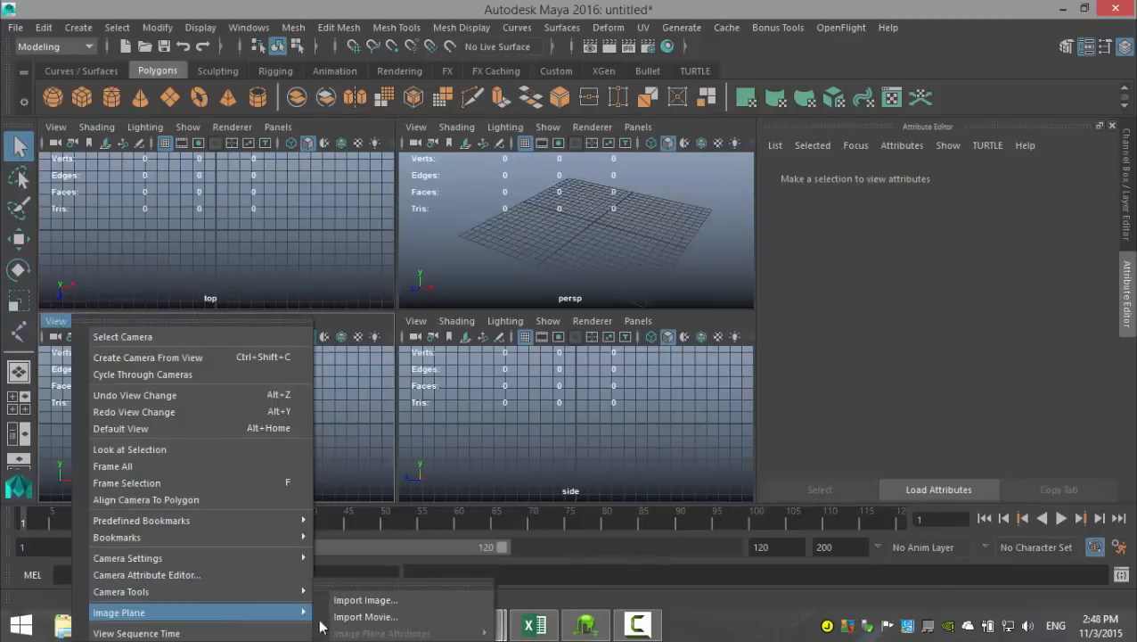
{"action": "left_click", "coordinate": [362, 600]}
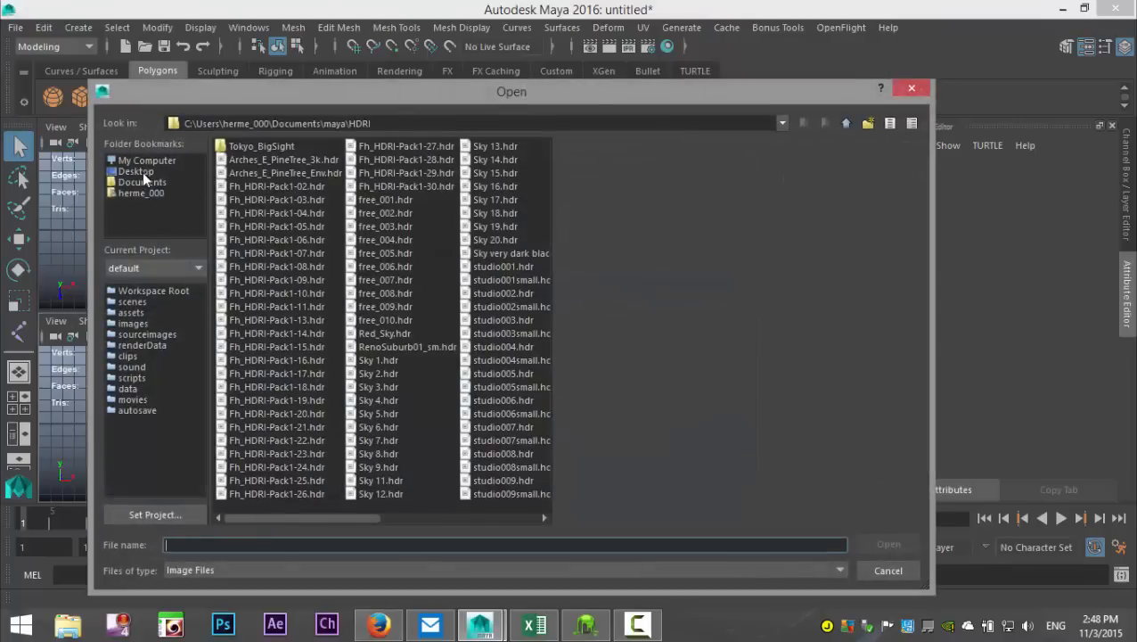
{"action": "left_click", "coordinate": [138, 171]}
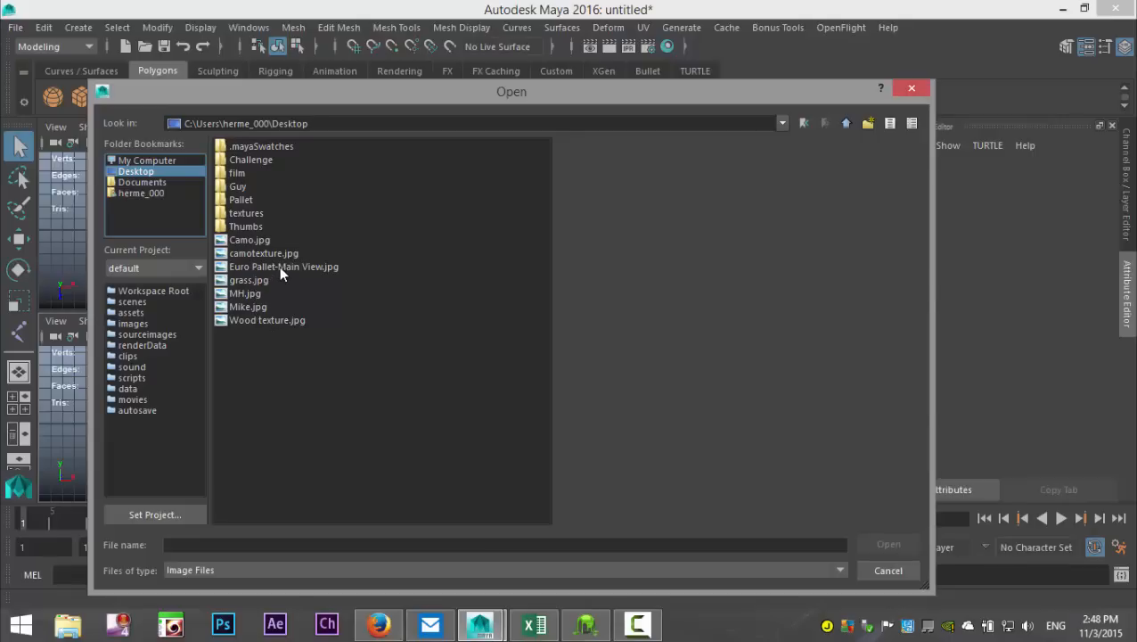
{"action": "left_click", "coordinate": [241, 203]}
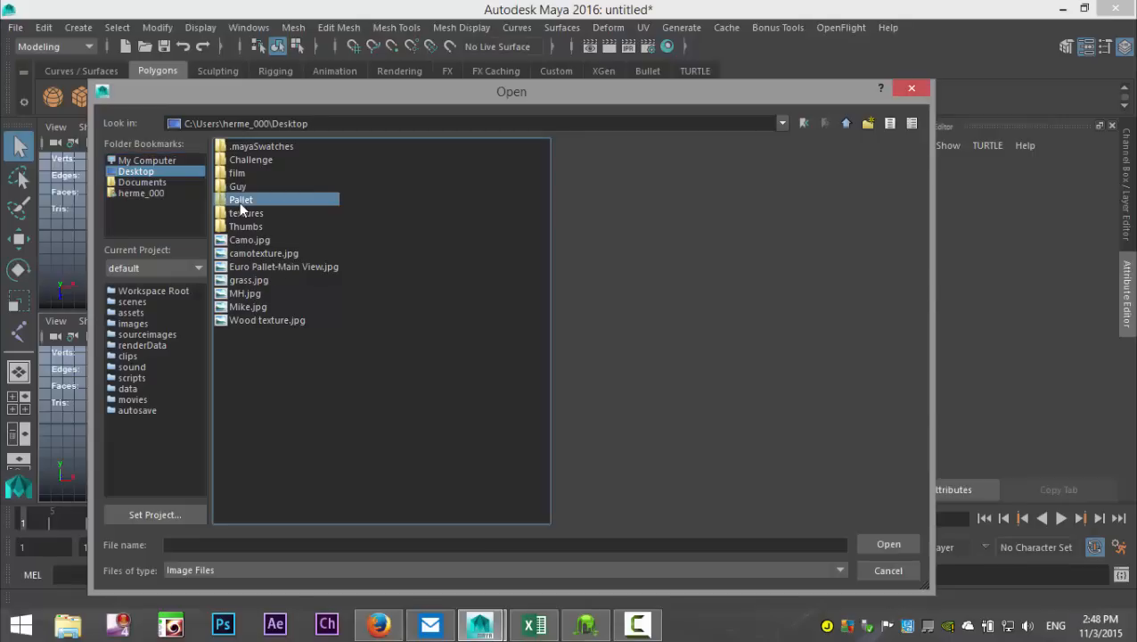
{"action": "double_click", "coordinate": [241, 203]}
{"action": "left_click", "coordinate": [253, 148]}
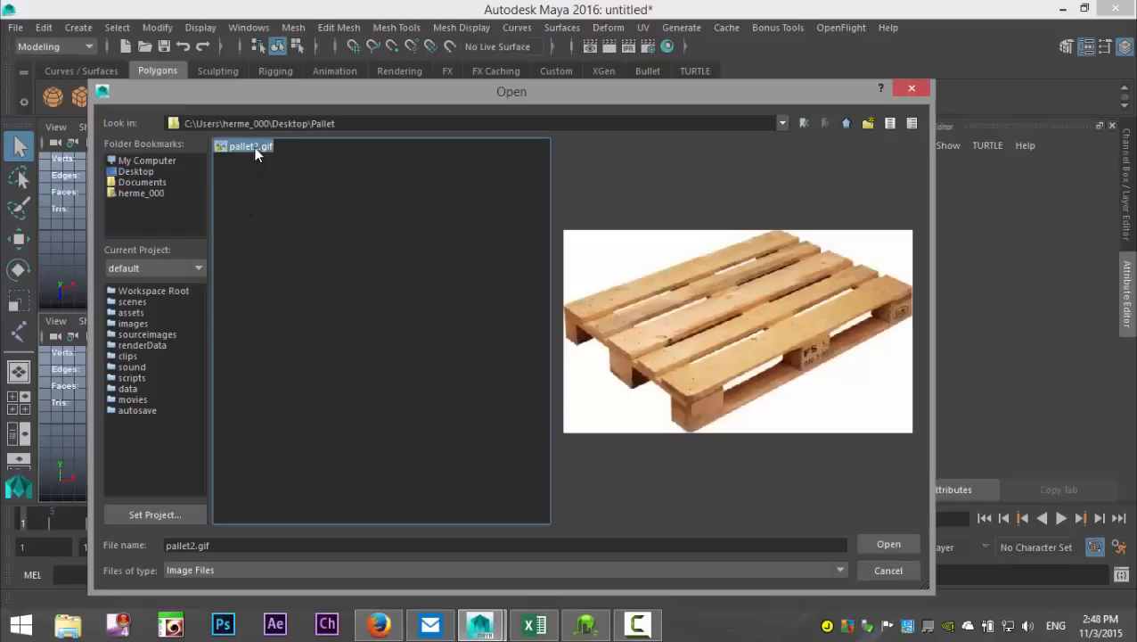
{"action": "left_click", "coordinate": [867, 543]}
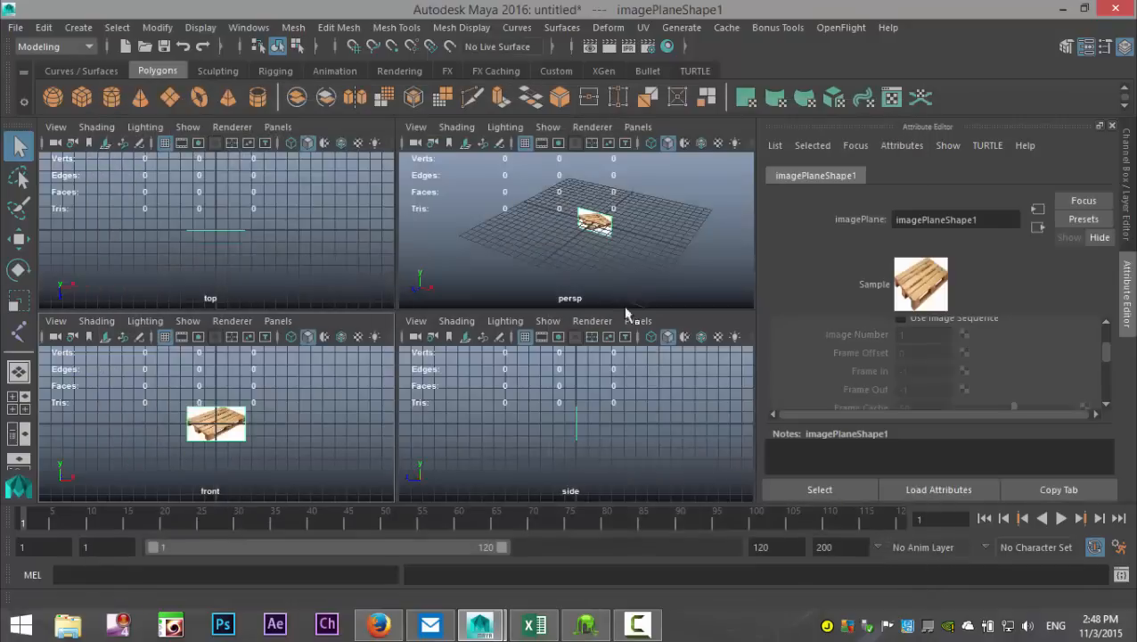
Step: Scale the pallet image plane up uniformly in the perspective view until it spans about half the grid's width
{"action": "key", "text": "space"}
{"action": "scroll", "coordinate": [553, 333], "scroll_direction": "up", "scroll_amount": 5}
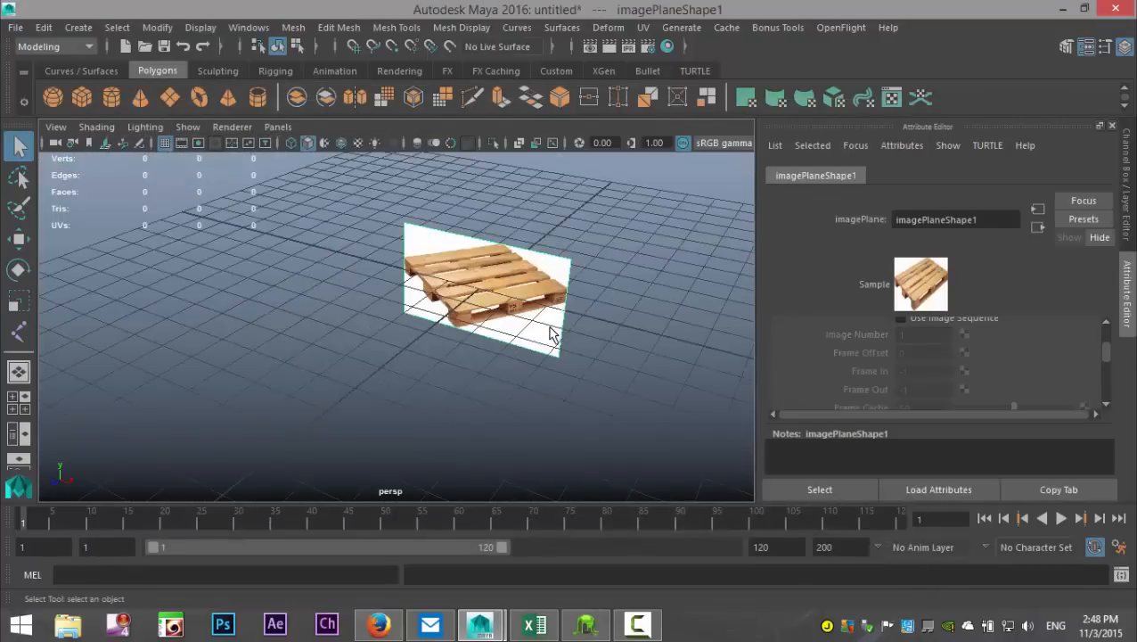
{"action": "key", "text": "r"}
{"action": "left_click_drag", "start_coordinate": [482, 292], "coordinate": [709, 307]}
{"action": "scroll", "coordinate": [490, 319], "scroll_direction": "down", "scroll_amount": 4}
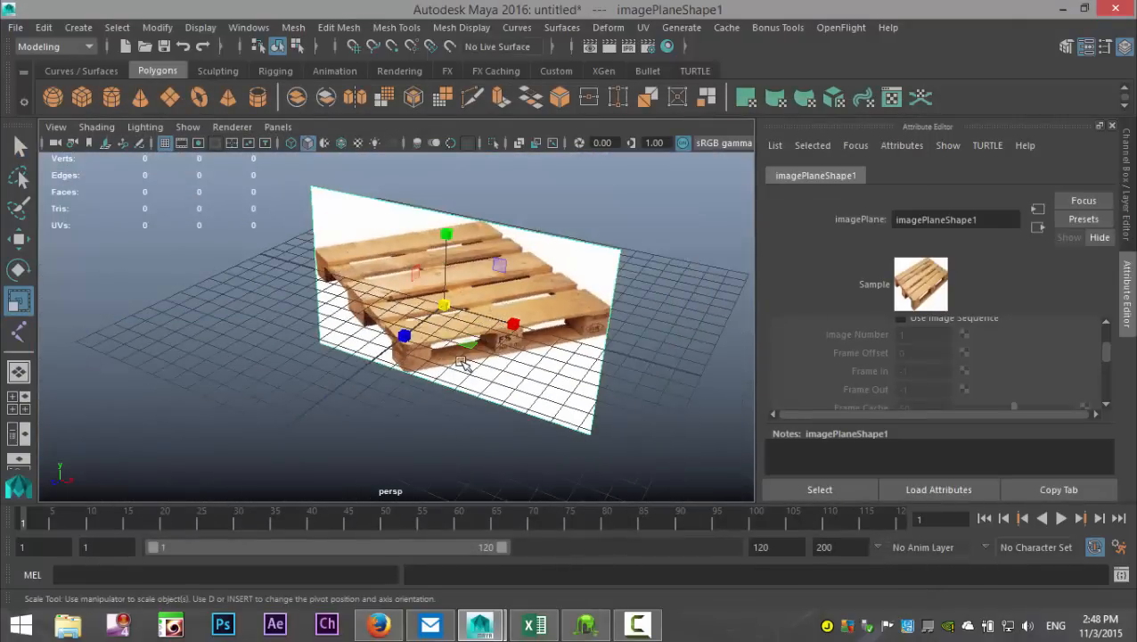
{"action": "left_click_drag", "start_coordinate": [463, 363], "coordinate": [510, 358], "text": "alt"}
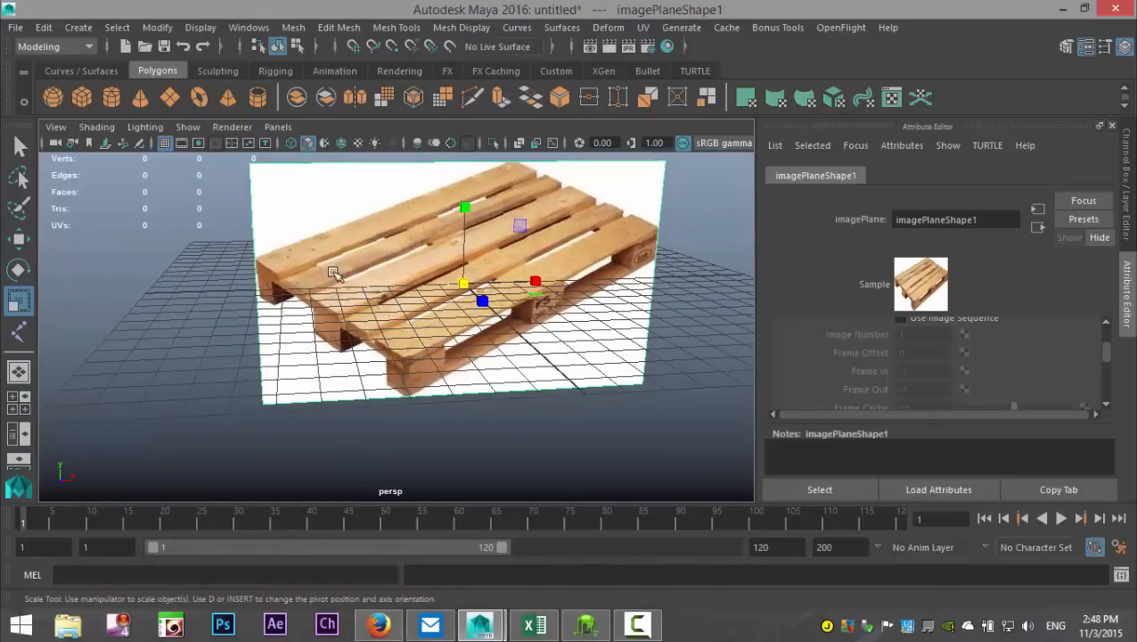
{"action": "scroll", "coordinate": [405, 352], "scroll_direction": "down", "scroll_amount": 5}
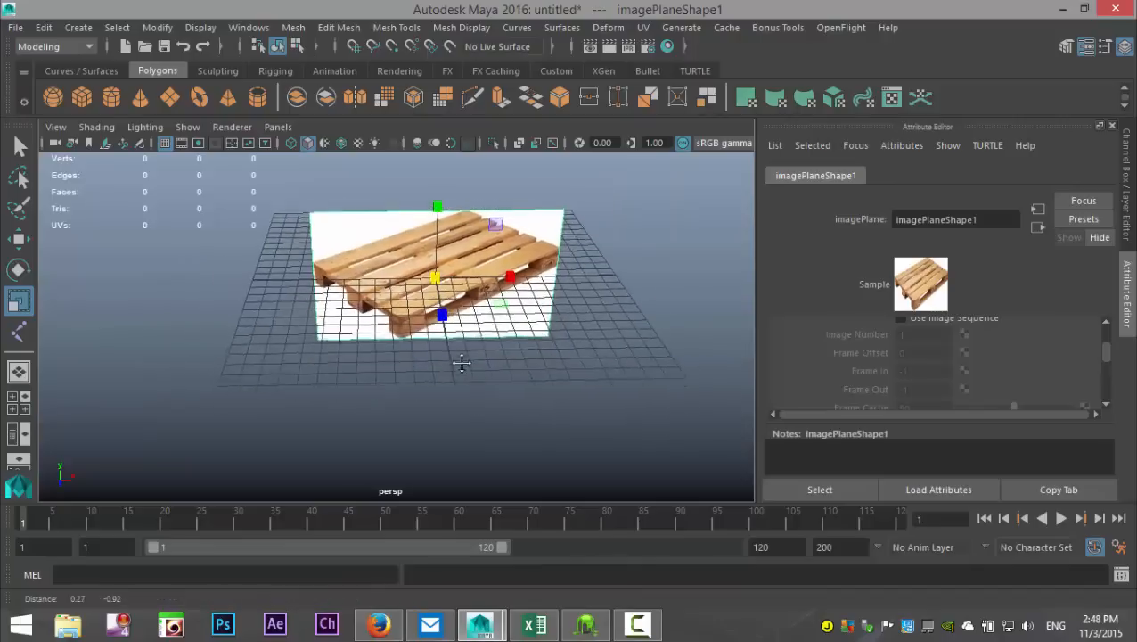
{"action": "middle_click_drag", "start_coordinate": [462, 363], "coordinate": [459, 331], "text": "alt"}
Step: Create a polygon cube and move it in front of the pallet image to about 10.5 along Z
{"action": "left_click", "coordinate": [83, 105]}
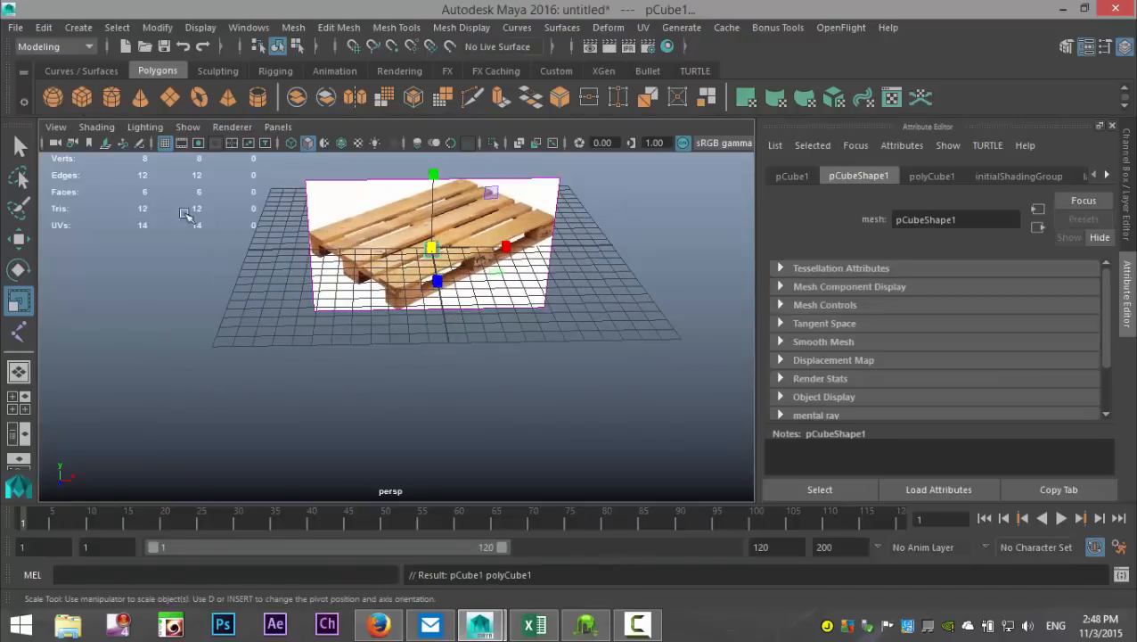
{"action": "key", "text": "w"}
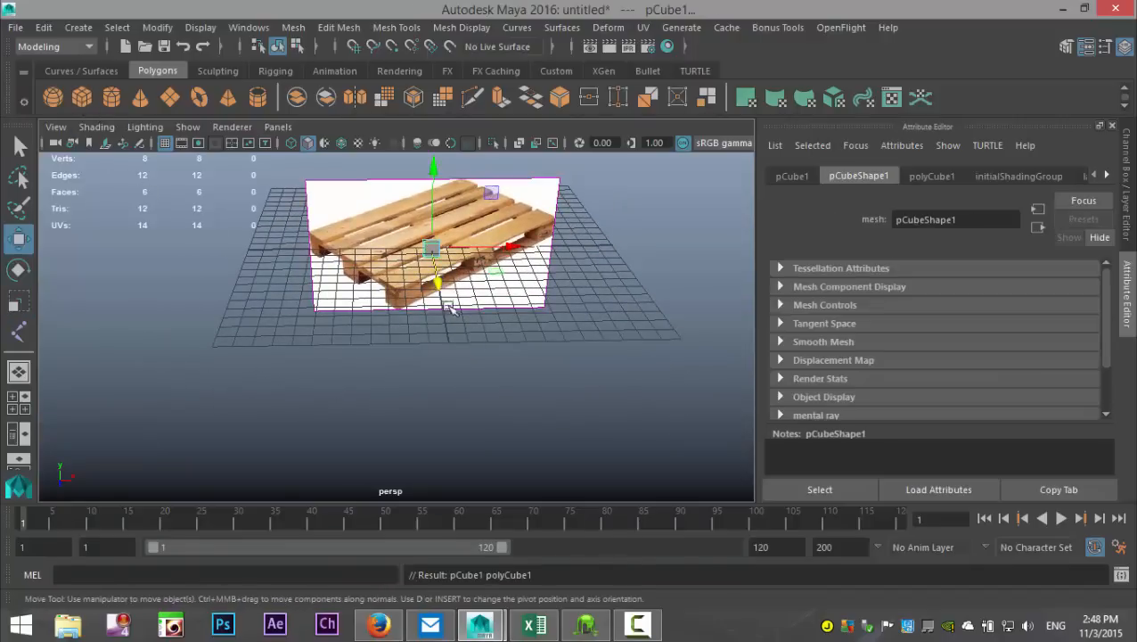
{"action": "left_click_drag", "start_coordinate": [440, 287], "coordinate": [464, 385]}
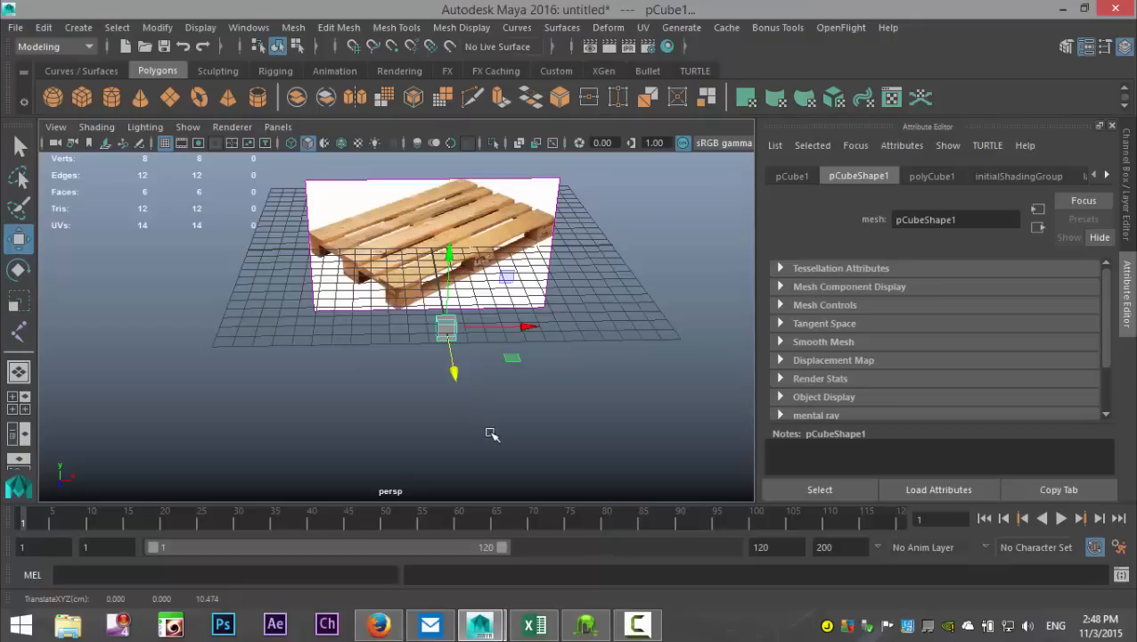
Step: Scale the cube into a long, flat plank of about 11.8 in X, 0.28 in Y and 1.43 in Z
{"action": "key", "text": "r"}
{"action": "left_click_drag", "start_coordinate": [450, 257], "coordinate": [447, 300]}
{"action": "left_click_drag", "start_coordinate": [521, 325], "coordinate": [659, 328]}
{"action": "left_click_drag", "start_coordinate": [526, 326], "coordinate": [684, 340]}
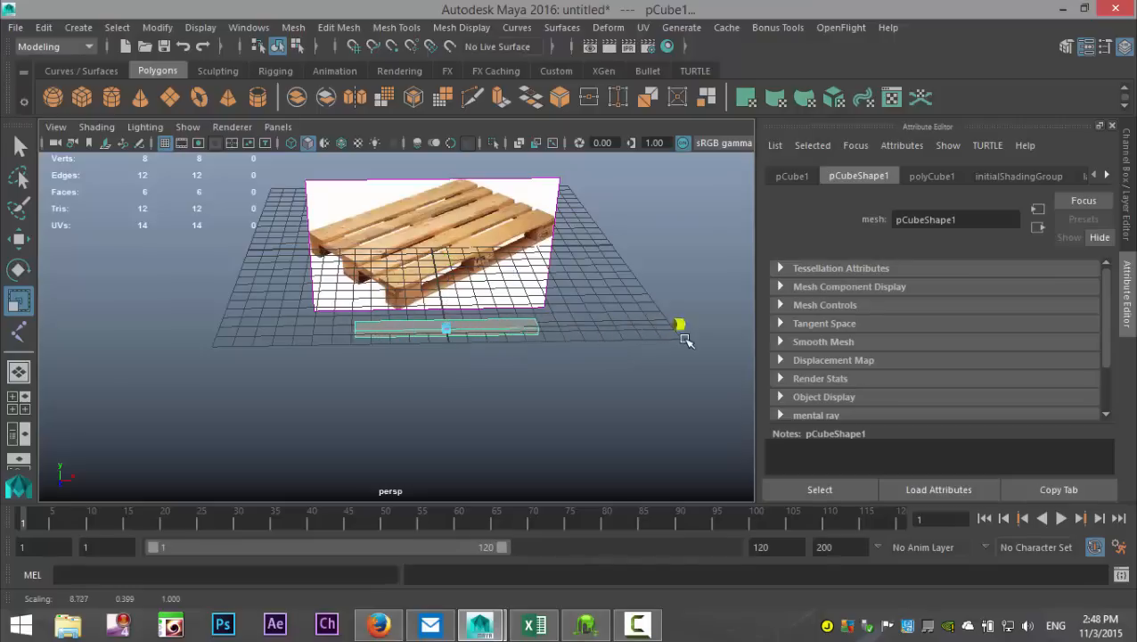
{"action": "left_click_drag", "start_coordinate": [520, 327], "coordinate": [500, 363]}
{"action": "left_click_drag", "start_coordinate": [396, 393], "coordinate": [457, 402], "text": "alt"}
{"action": "left_click_drag", "start_coordinate": [596, 351], "coordinate": [621, 376]}
{"action": "left_click_drag", "start_coordinate": [544, 398], "coordinate": [550, 376], "text": "alt"}
{"action": "left_click_drag", "start_coordinate": [546, 202], "coordinate": [550, 223]}
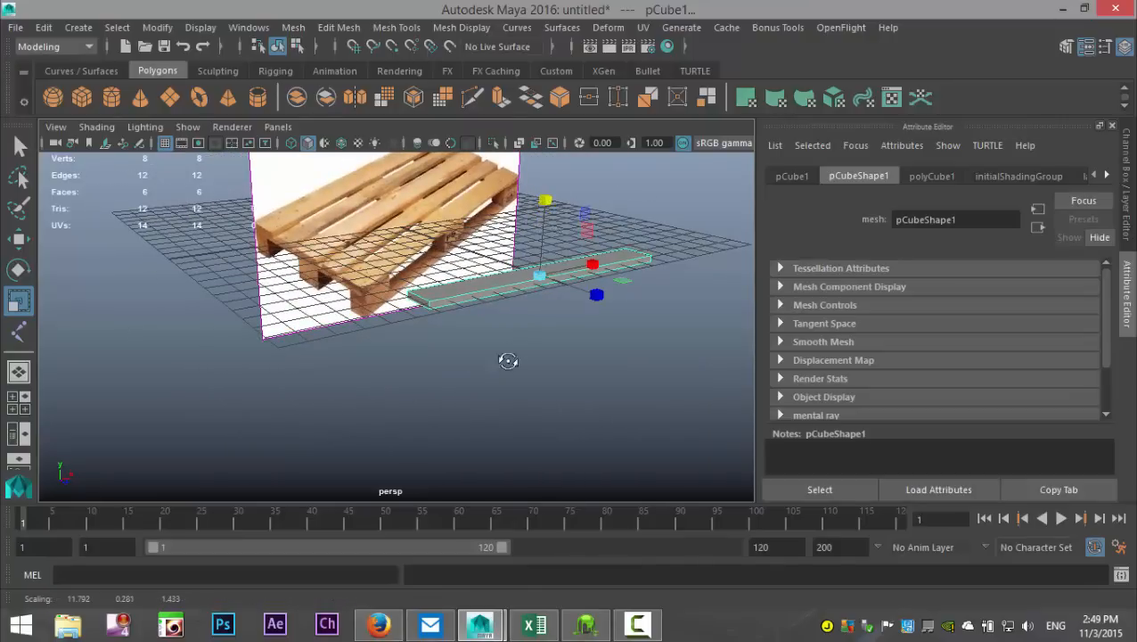
Step: Duplicate the plank to about 6.9 along Z, then repeat the duplicate with the same offset for a third plank
{"action": "left_click_drag", "start_coordinate": [508, 358], "coordinate": [635, 400], "text": "alt"}
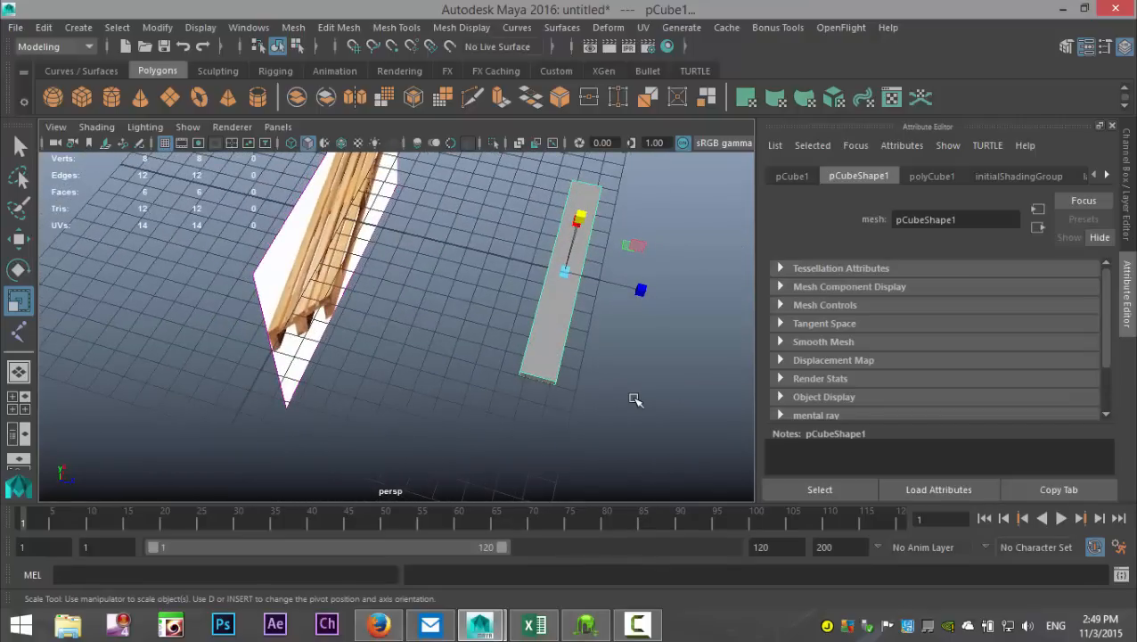
{"action": "key", "text": "ctrl+d"}
{"action": "key", "text": "w"}
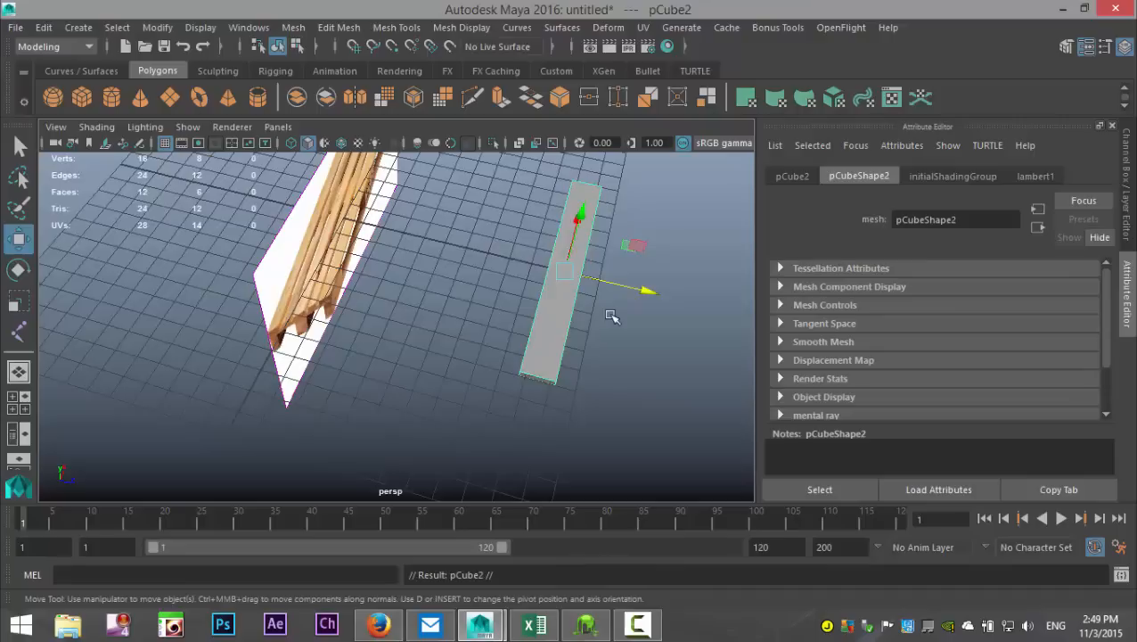
{"action": "left_click_drag", "start_coordinate": [645, 291], "coordinate": [563, 272]}
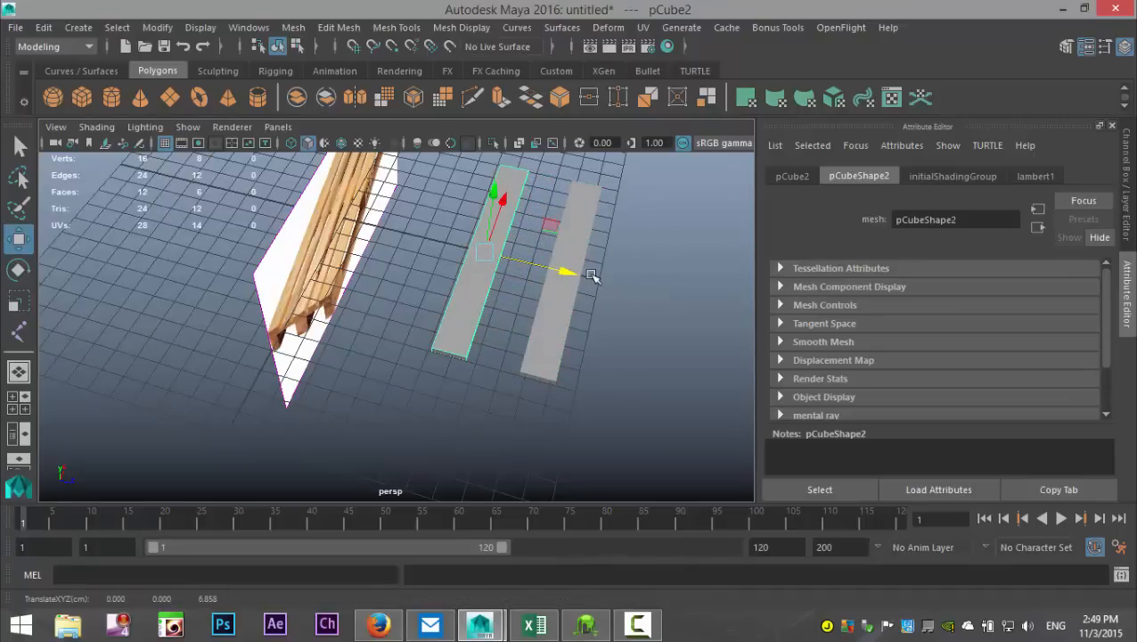
{"action": "key", "text": "shift+d"}
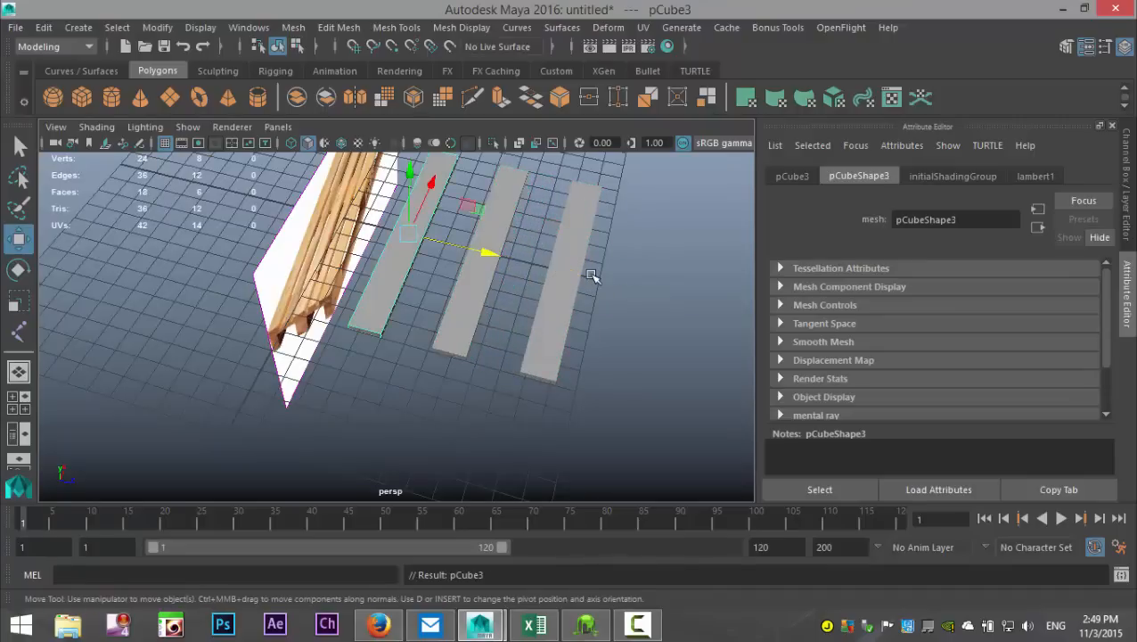
Step: Duplicate the front plank and move the copy along Z into the gap before the middle plank
{"action": "left_click_drag", "start_coordinate": [632, 380], "coordinate": [579, 345], "text": "alt"}
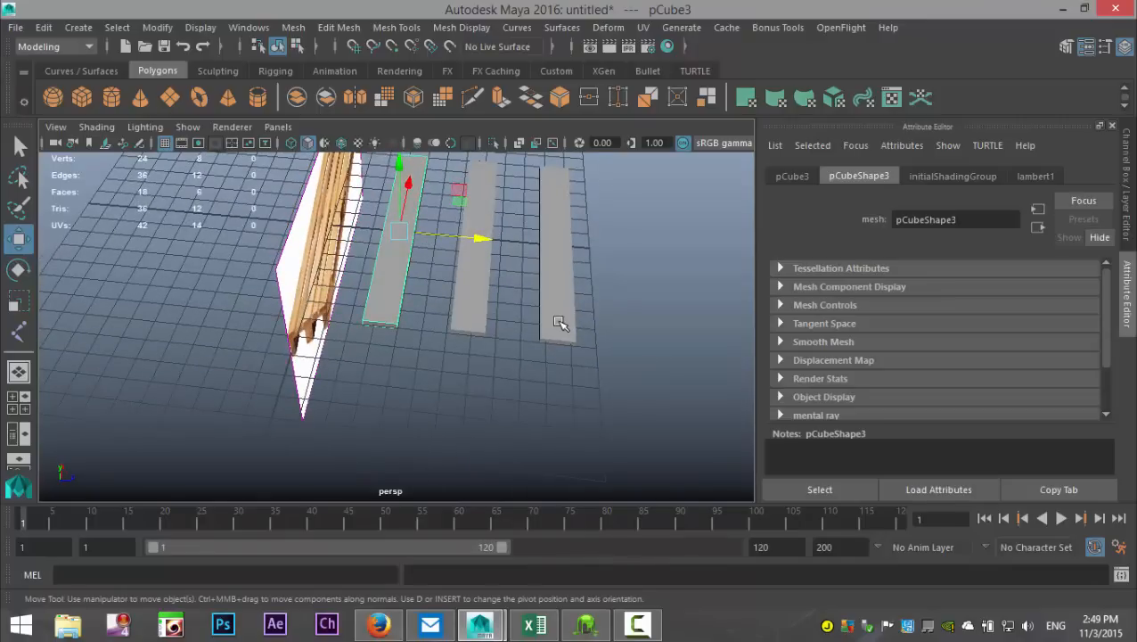
{"action": "left_click", "coordinate": [559, 322]}
{"action": "key", "text": "ctrl+d"}
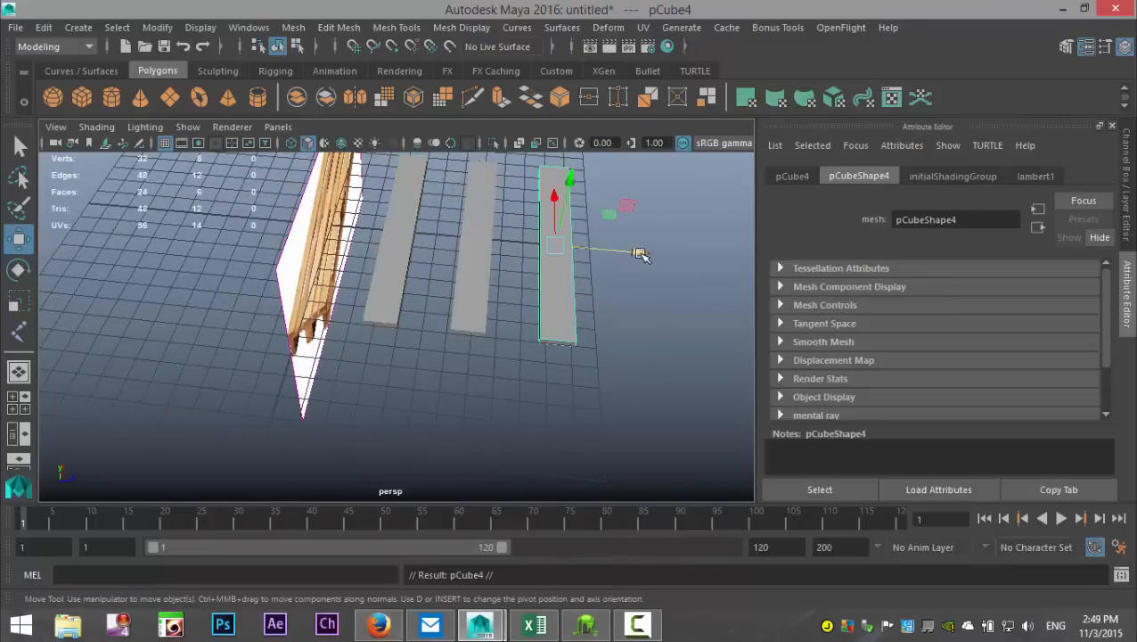
{"action": "left_click_drag", "start_coordinate": [640, 251], "coordinate": [599, 250]}
Step: In the top view, scale the new in-between plank narrower along Z so gaps remain on both sides
{"action": "left_click", "coordinate": [19, 402]}
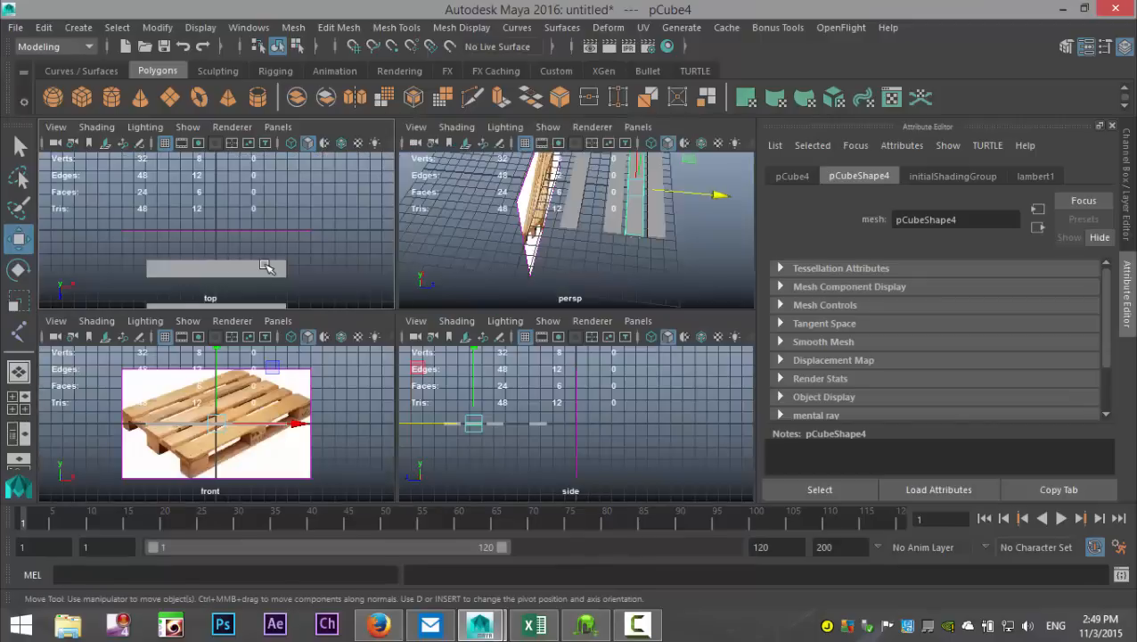
{"action": "key", "text": "space"}
{"action": "key", "text": "f"}
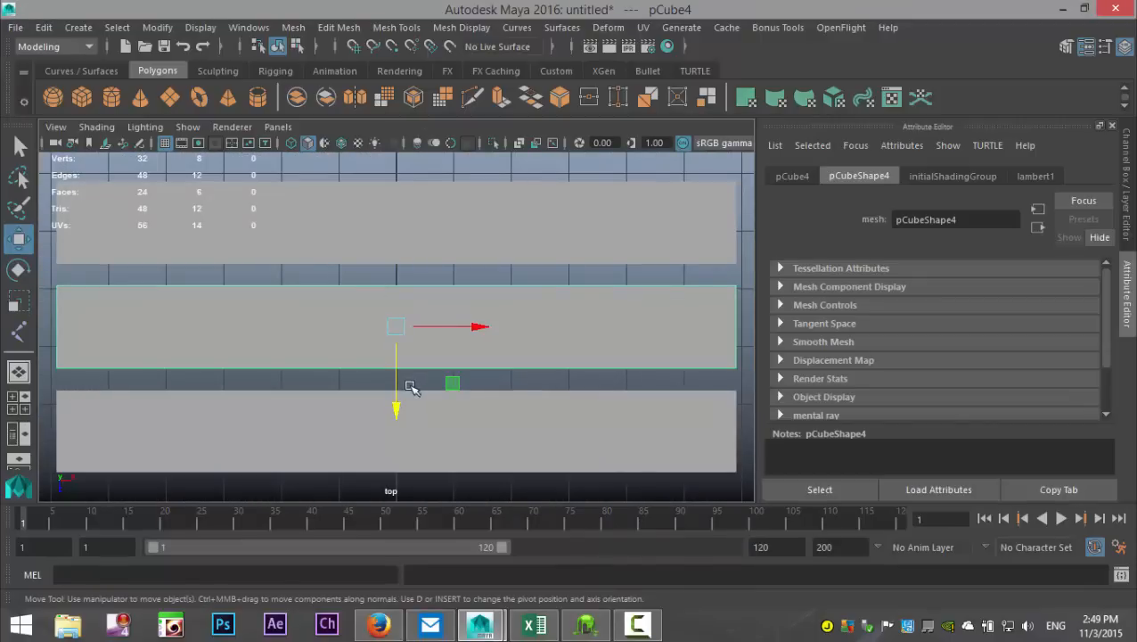
{"action": "key", "text": "r"}
{"action": "mouse_move", "coordinate": [399, 404]}
{"action": "left_mouse_down"}
{"action": "mouse_move", "coordinate": [399, 389]}
{"action": "mouse_move", "coordinate": [409, 395]}
{"action": "left_mouse_up"}
{"action": "scroll", "coordinate": [414, 410], "scroll_direction": "down", "scroll_amount": 2}
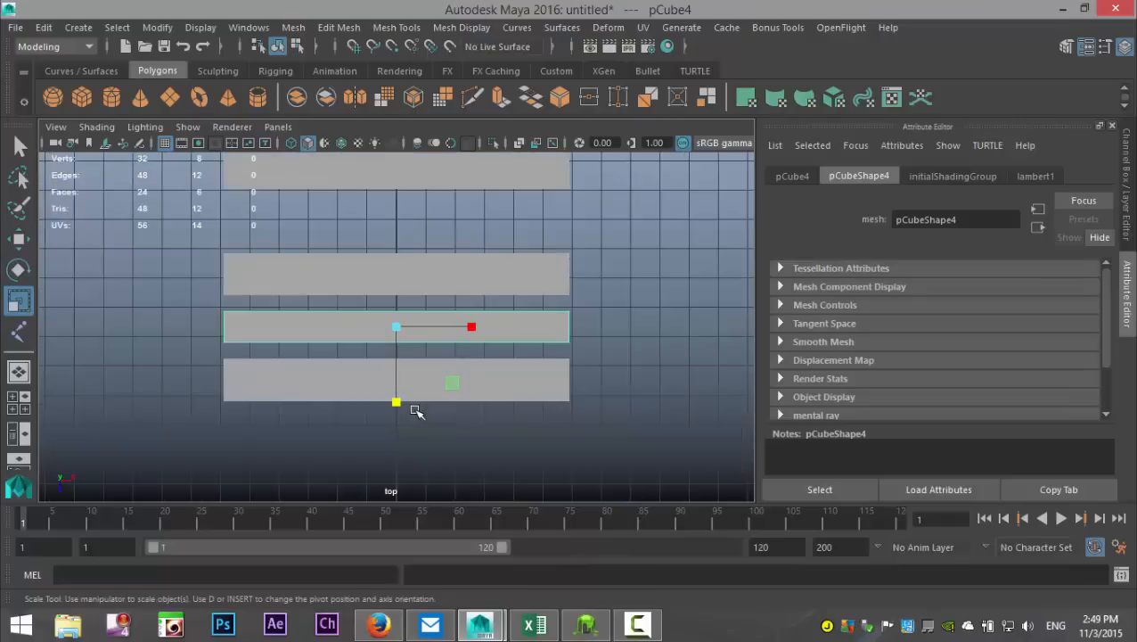
Step: Duplicate the narrow plank and move the copy into the other gap, at about 5 along Z
{"action": "key", "text": "ctrl+d"}
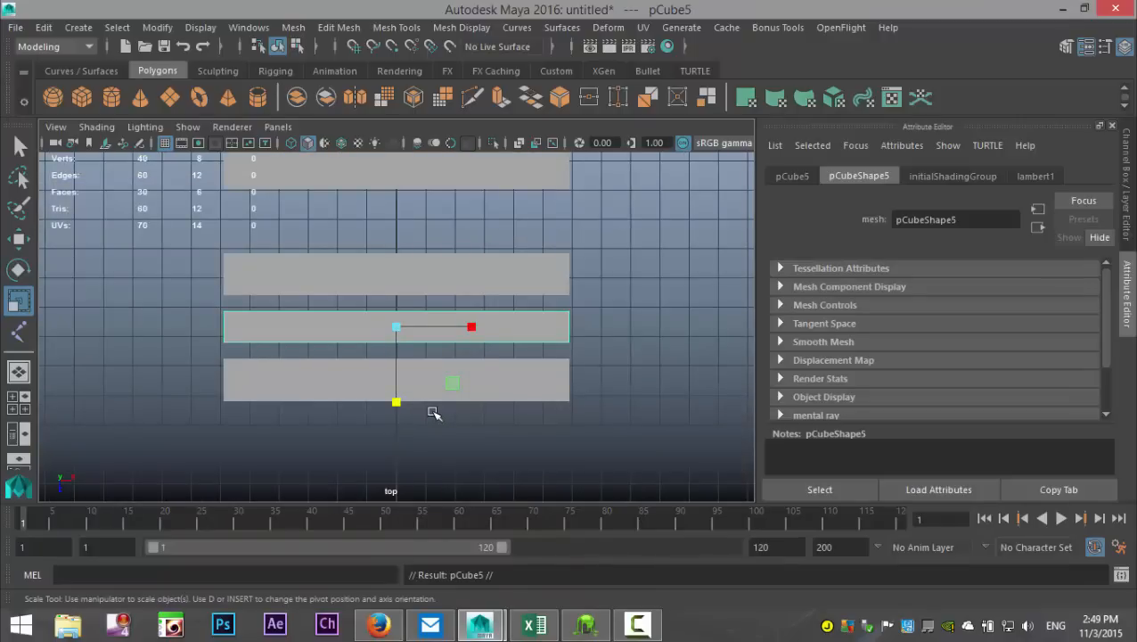
{"action": "key", "text": "w"}
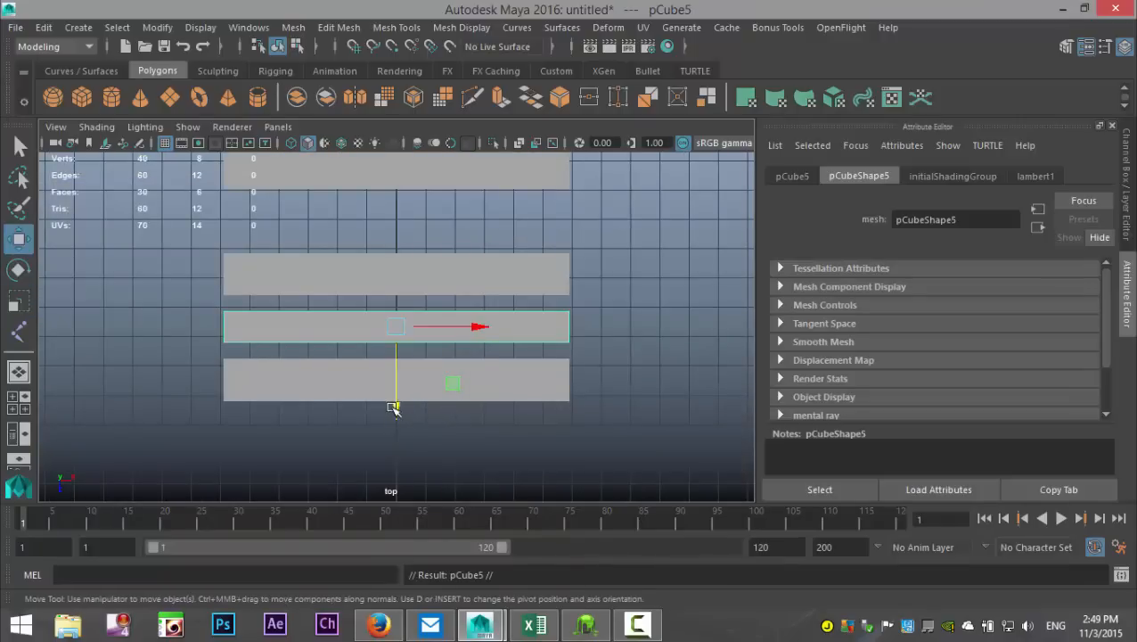
{"action": "left_click_drag", "start_coordinate": [395, 406], "coordinate": [384, 302]}
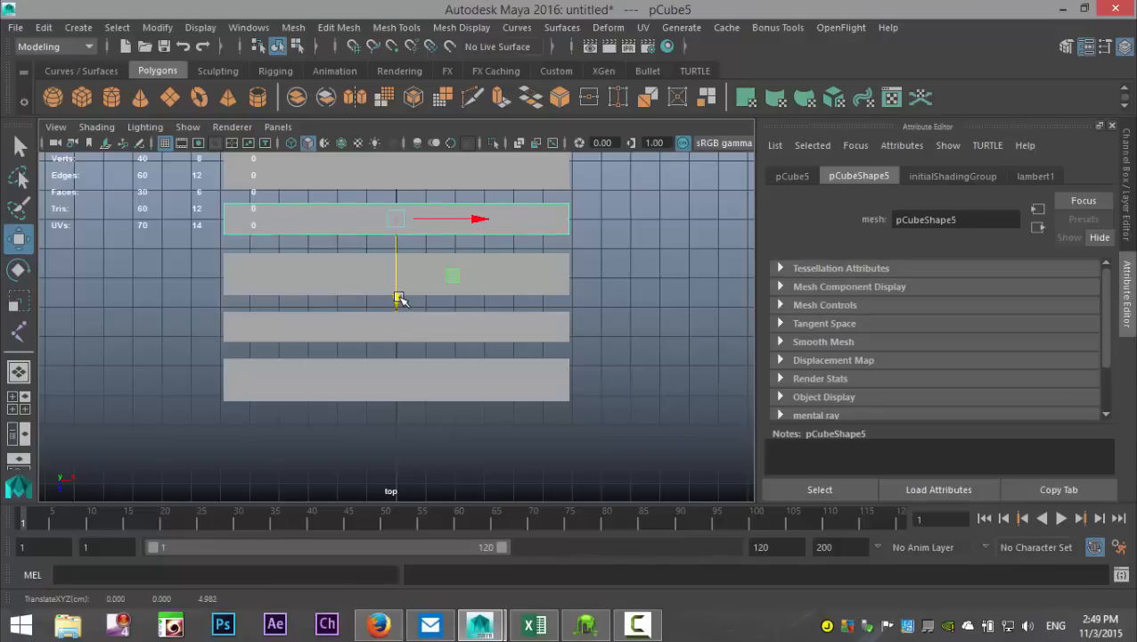
{"action": "left_click", "coordinate": [19, 401]}
{"action": "key", "text": "space"}
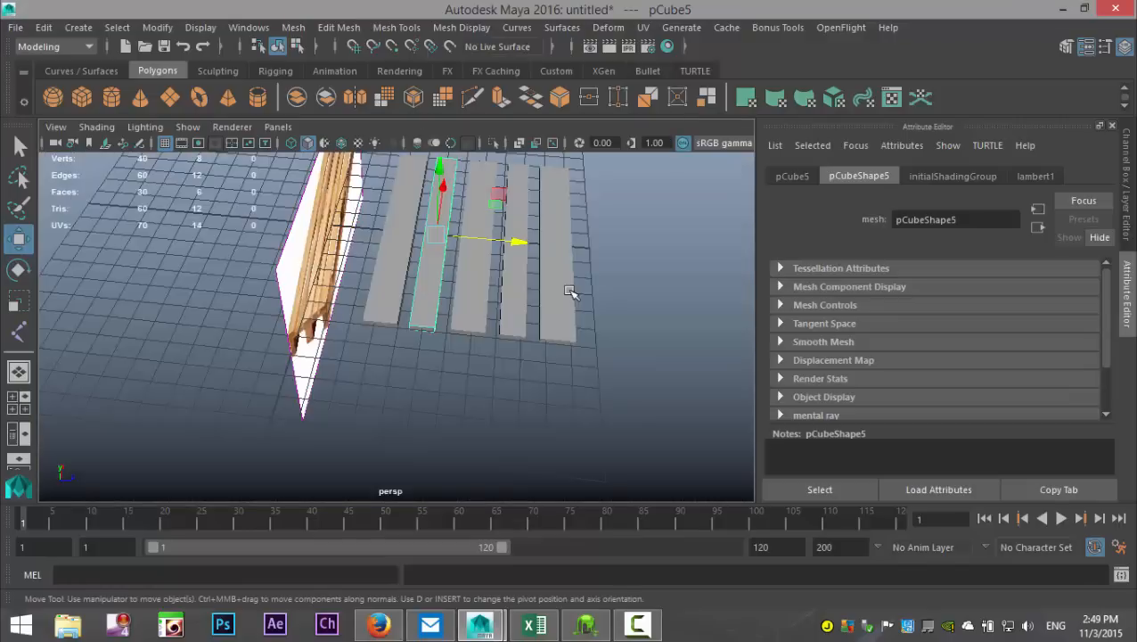
Step: Duplicate the front plank and rotate the copy -90 degrees around Y so it runs crosswise to the others
{"action": "left_click_drag", "start_coordinate": [533, 375], "coordinate": [425, 360], "text": "alt"}
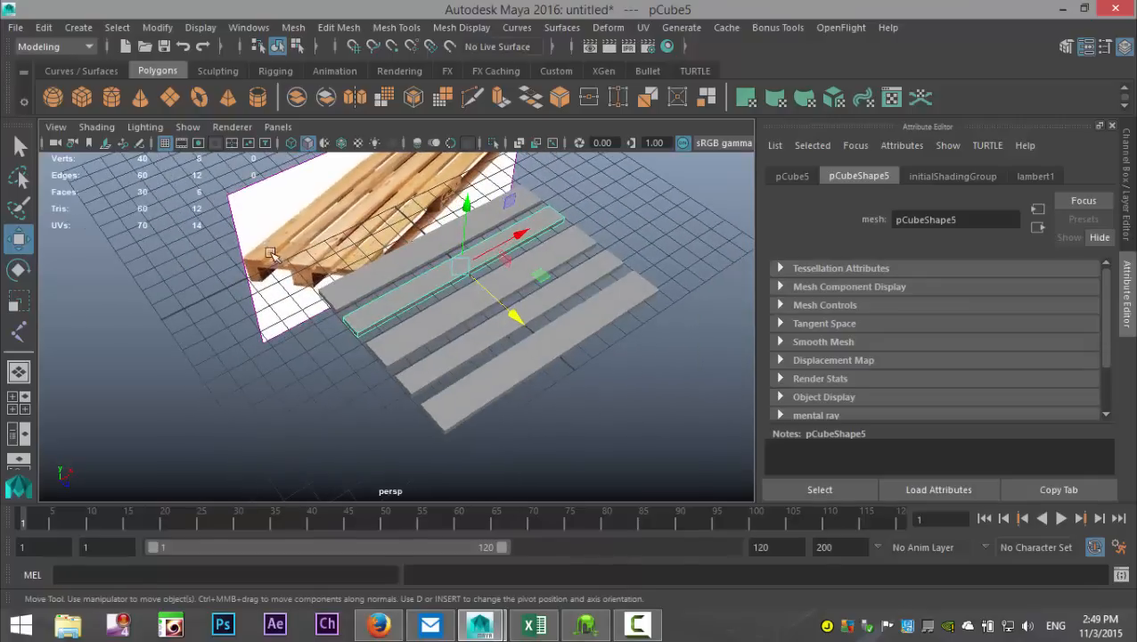
{"action": "left_click_drag", "start_coordinate": [249, 356], "coordinate": [446, 404], "text": "alt"}
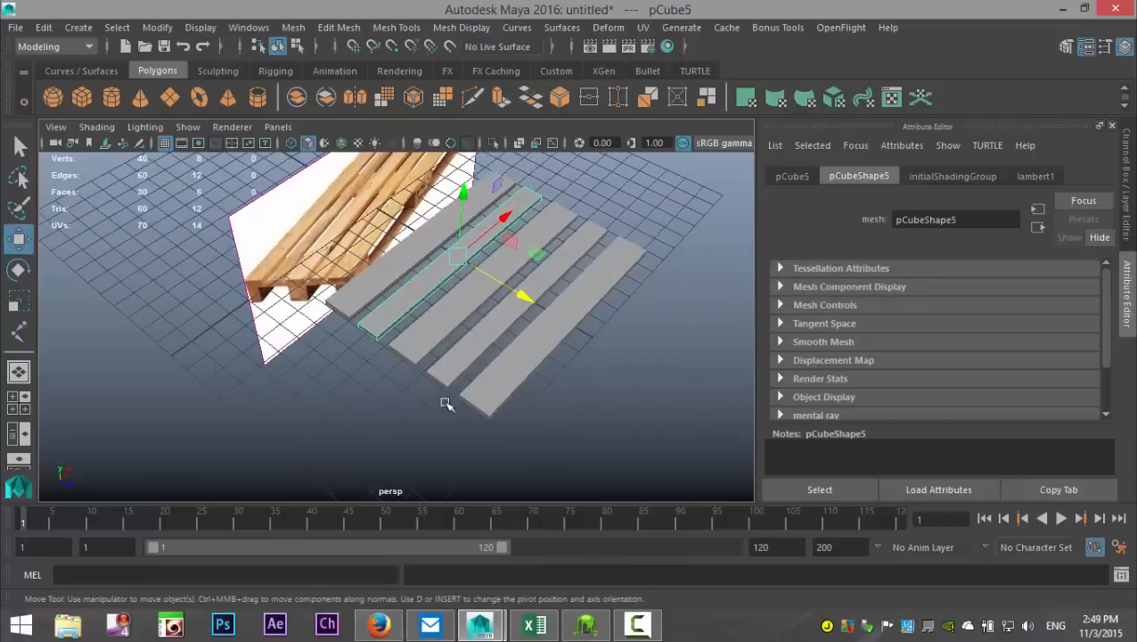
{"action": "left_click", "coordinate": [531, 380]}
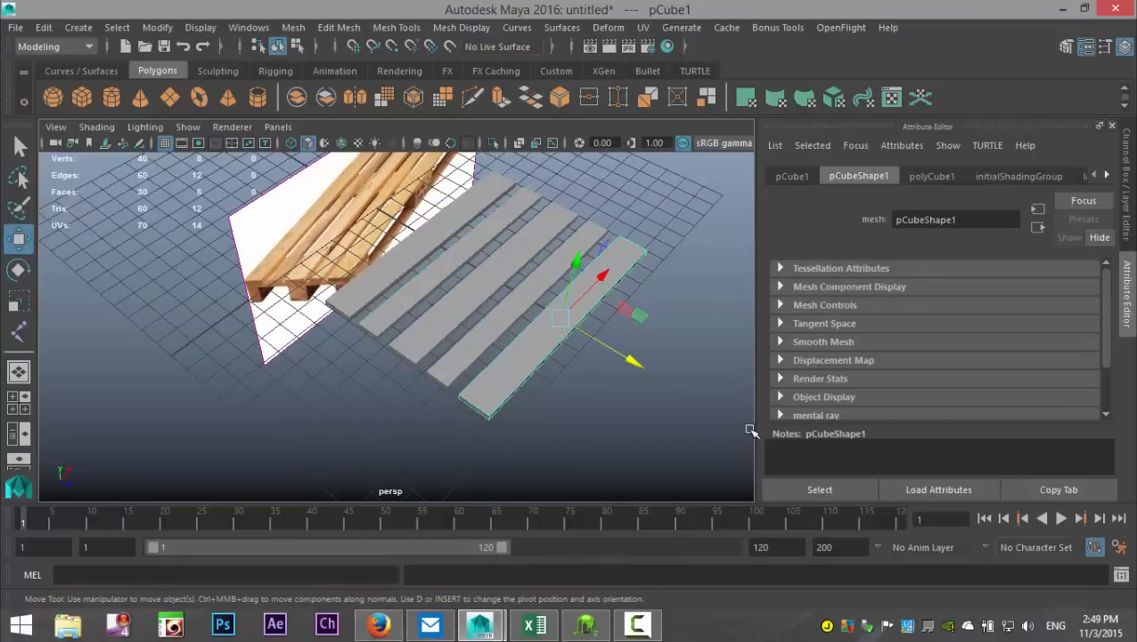
{"action": "key", "text": "ctrl+d"}
{"action": "key", "text": "e"}
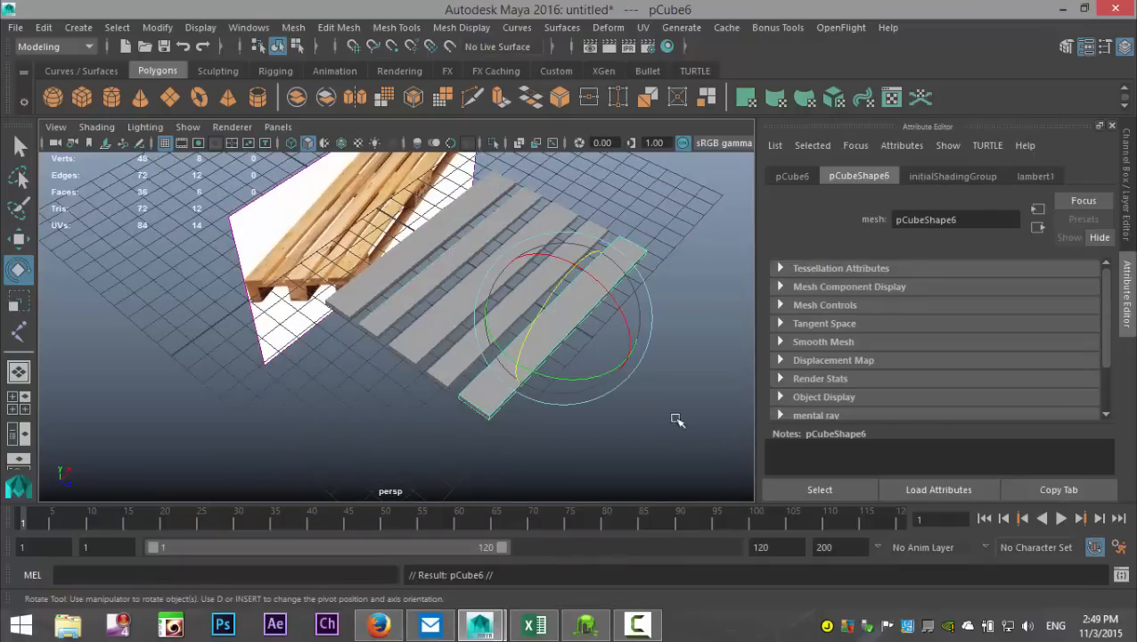
{"action": "left_click_drag", "start_coordinate": [596, 375], "coordinate": [489, 371]}
{"action": "left_click", "coordinate": [793, 175]}
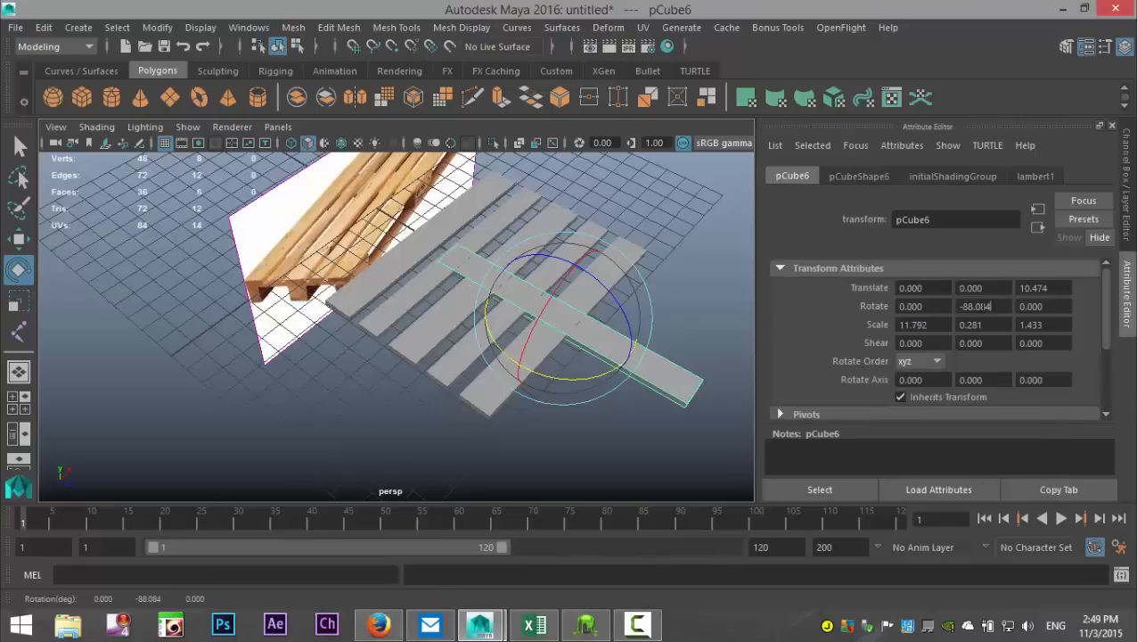
{"action": "type", "text": "-90"}
{"action": "key", "text": "Return"}
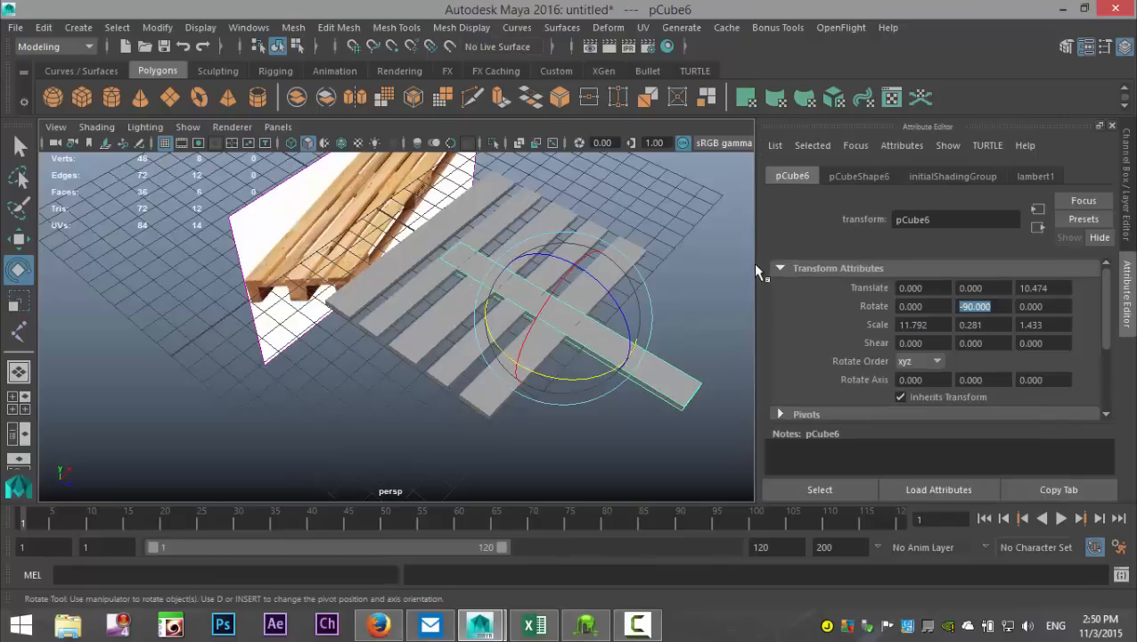
Step: In the top view, move the crosswise plank flush with the planks' ends on the negative X side, about -5.2 in X and 8.4 in Z
{"action": "left_click", "coordinate": [18, 398]}
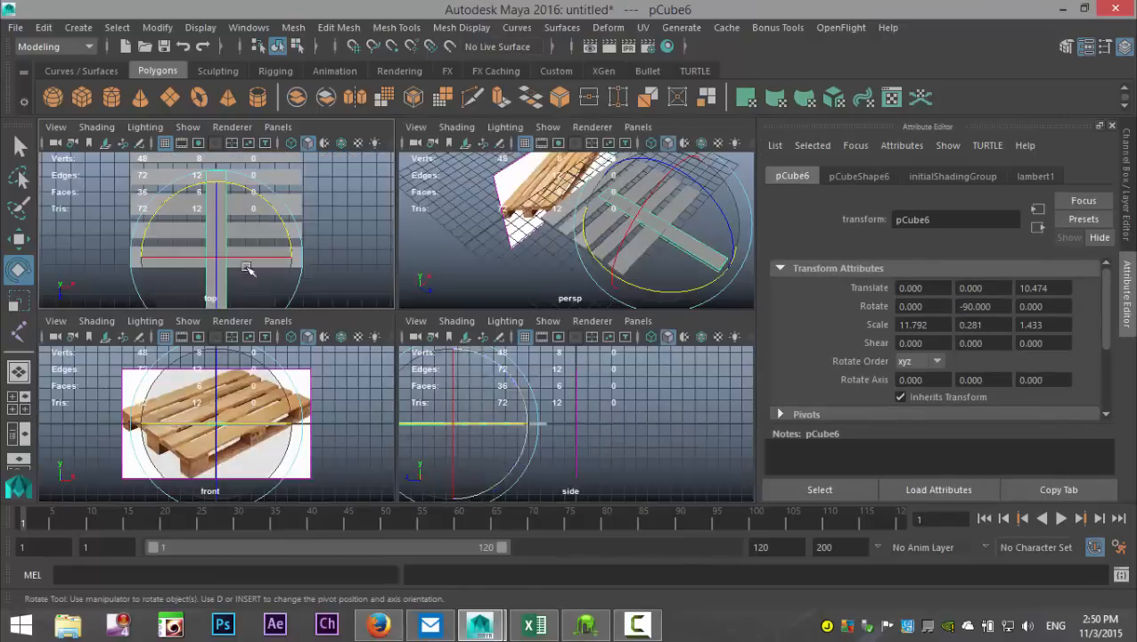
{"action": "key", "text": "space"}
{"action": "key", "text": "w"}
{"action": "scroll", "coordinate": [434, 348], "scroll_direction": "down", "scroll_amount": 3}
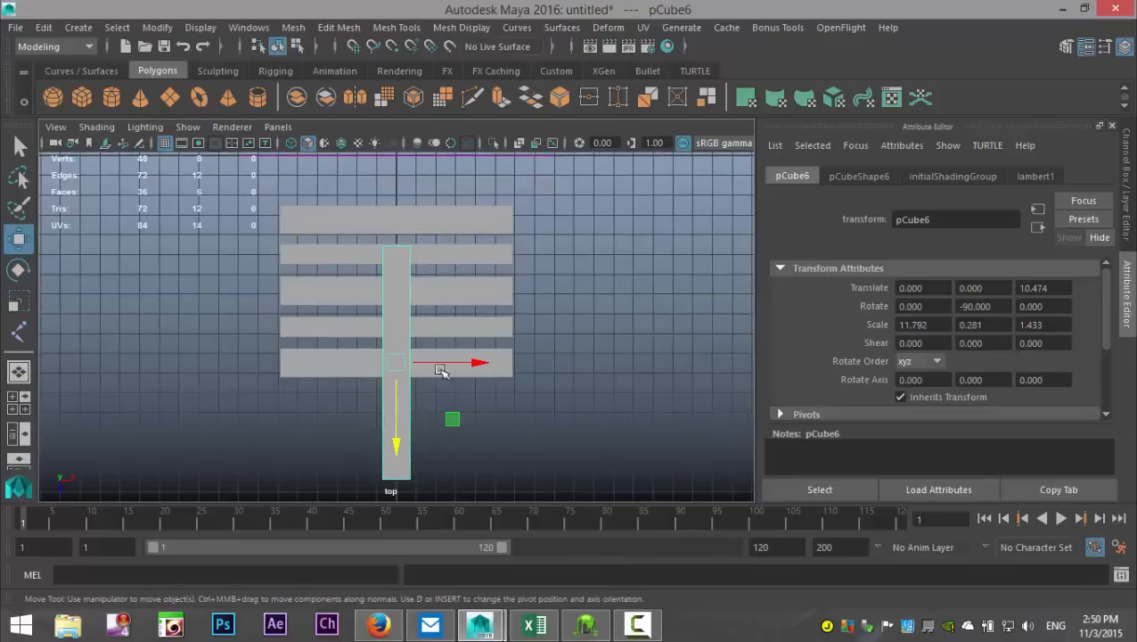
{"action": "left_click_drag", "start_coordinate": [398, 366], "coordinate": [296, 326]}
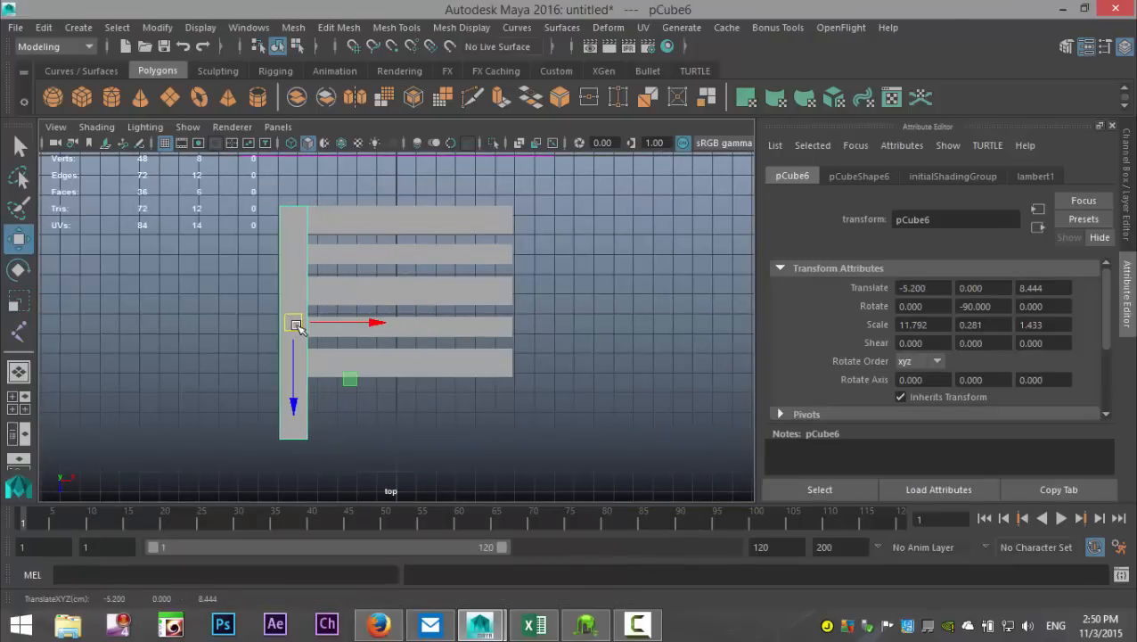
{"action": "key", "text": "4"}
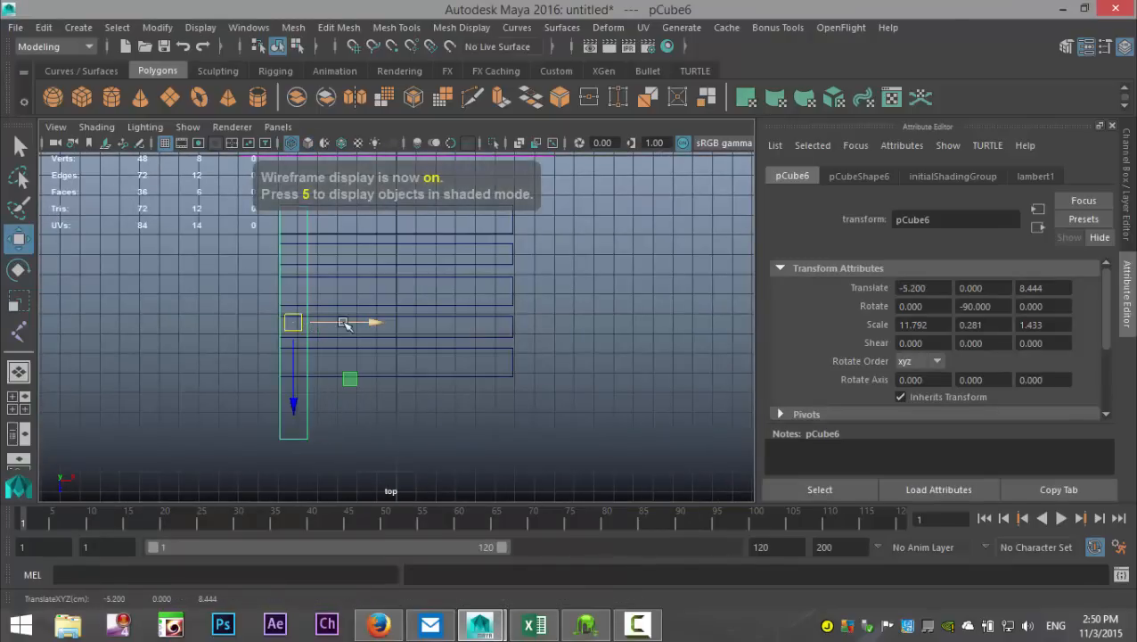
{"action": "middle_click_drag", "start_coordinate": [347, 330], "coordinate": [420, 387], "text": "alt"}
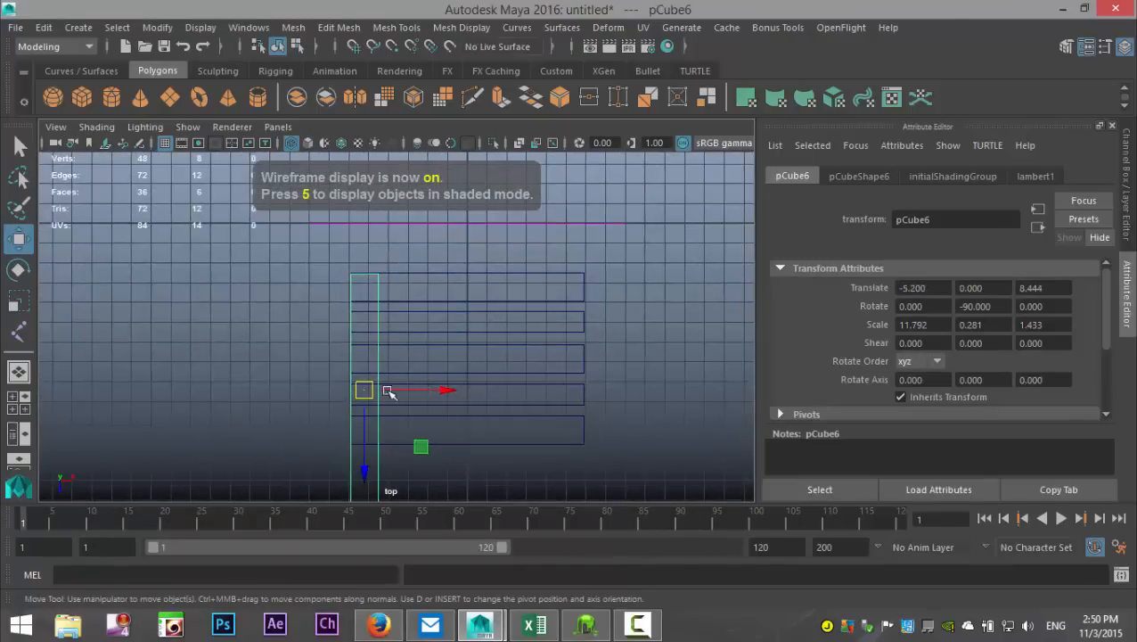
{"action": "left_click_drag", "start_coordinate": [365, 434], "coordinate": [364, 437]}
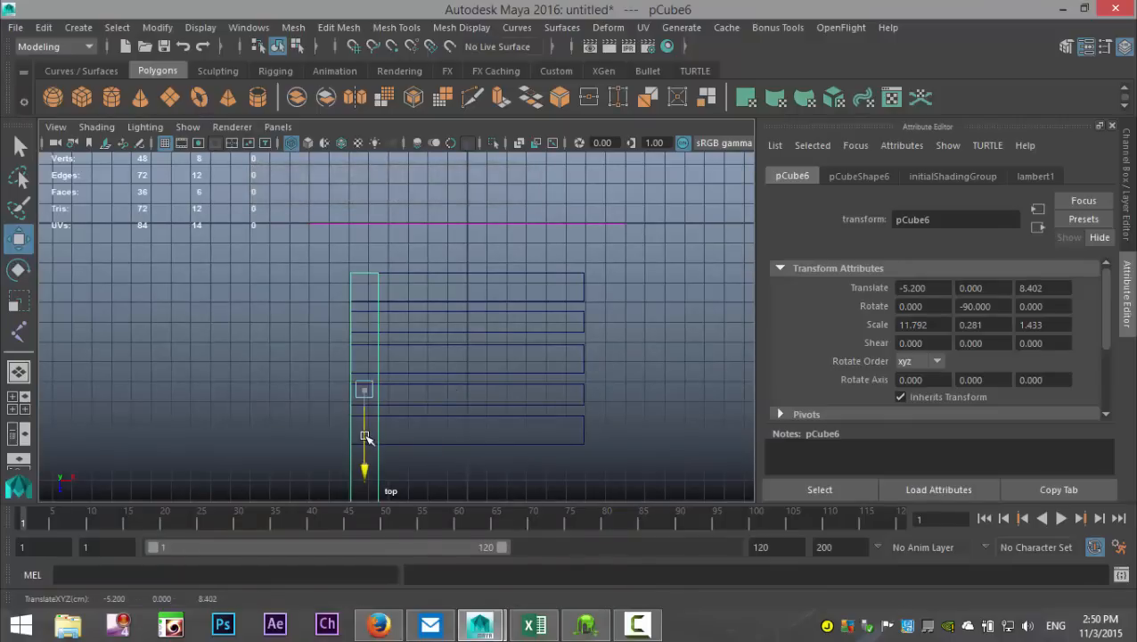
{"action": "middle_click_drag", "start_coordinate": [428, 396], "coordinate": [421, 306], "text": "alt"}
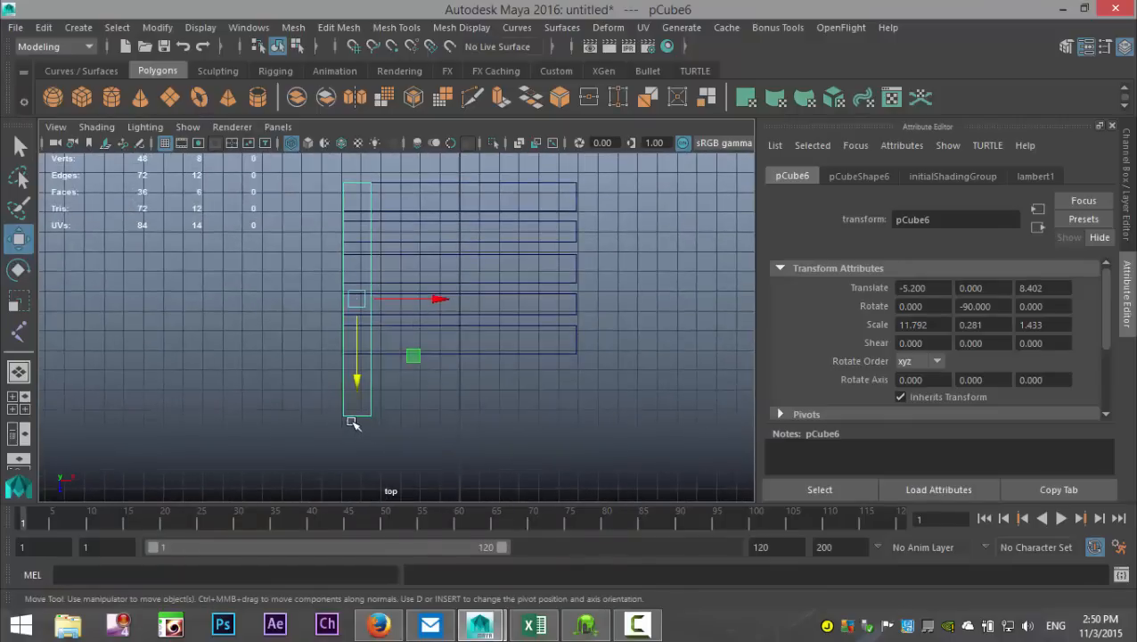
Step: Shorten the crosswise plank by moving its front end vertices back to the front plank's outer edge, then leave vertex editing
{"action": "right_click_drag", "start_coordinate": [353, 414], "coordinate": [276, 152]}
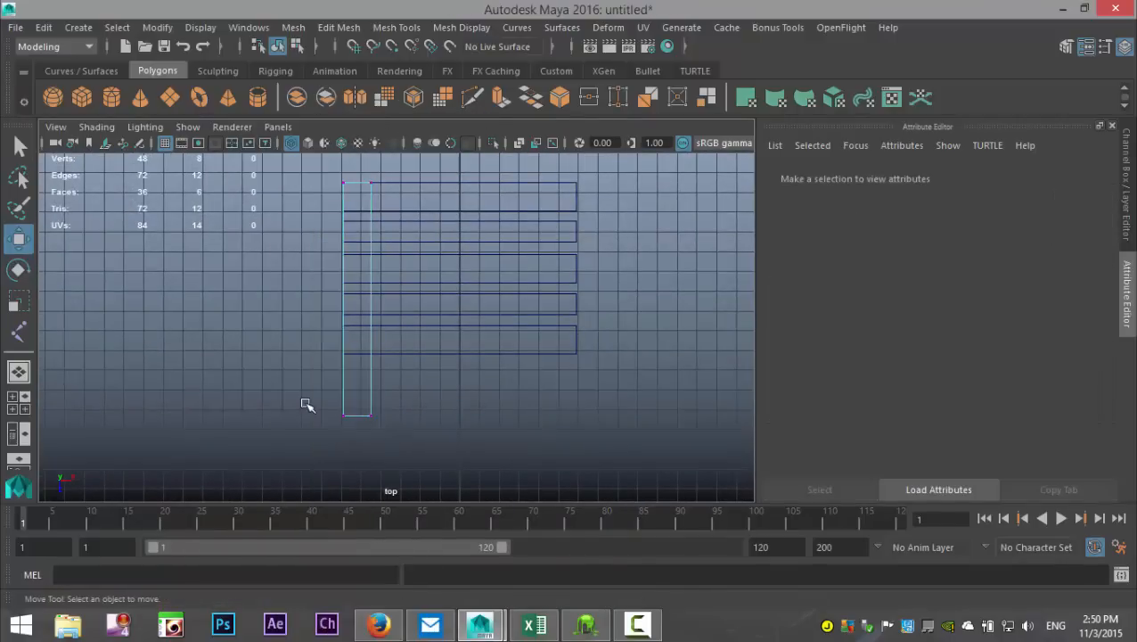
{"action": "left_click_drag", "start_coordinate": [304, 405], "coordinate": [472, 477]}
{"action": "left_click_drag", "start_coordinate": [358, 472], "coordinate": [363, 416]}
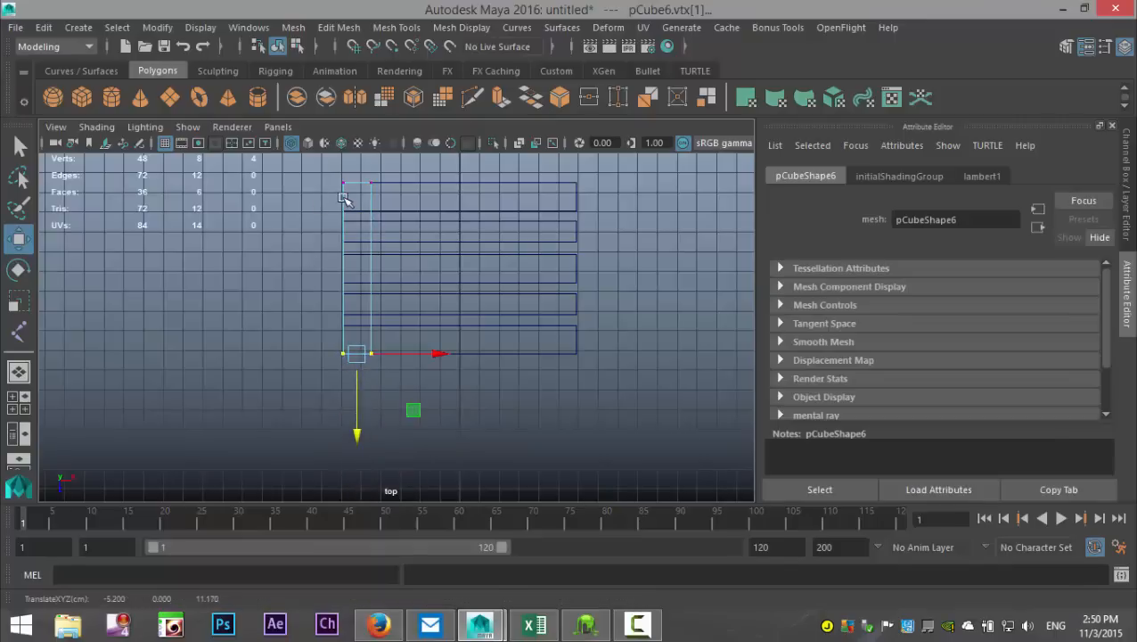
{"action": "mouse_move", "coordinate": [343, 198]}
{"action": "right_mouse_down"}
{"action": "mouse_move", "coordinate": [401, 127]}
{"action": "mouse_move", "coordinate": [346, 211]}
{"action": "right_mouse_up"}
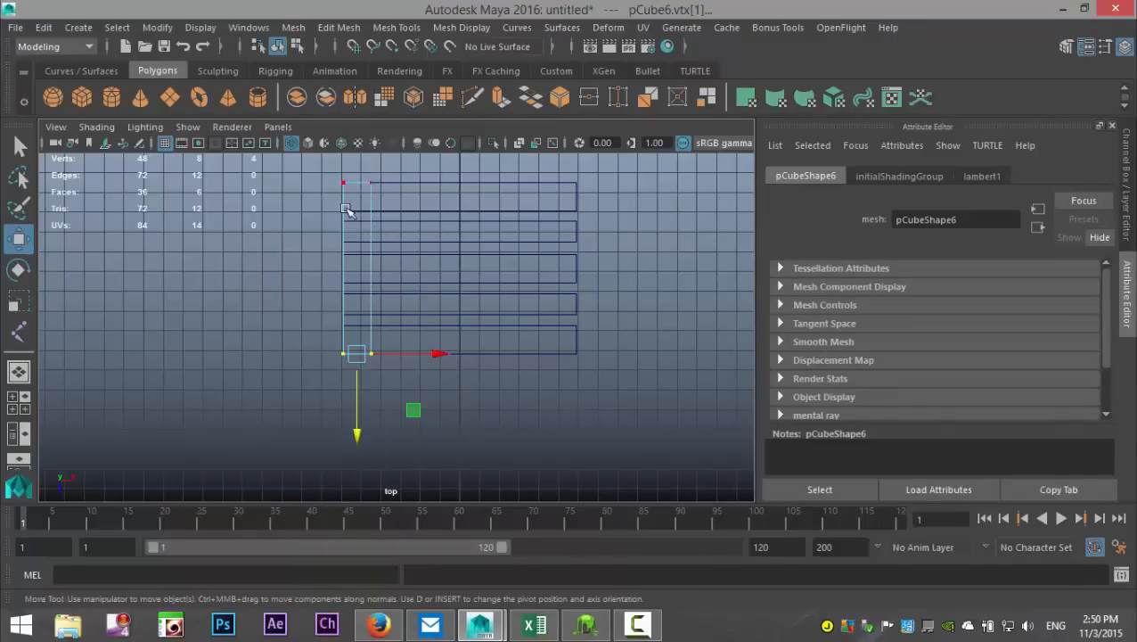
{"action": "left_click", "coordinate": [345, 201]}
{"action": "left_click", "coordinate": [239, 319]}
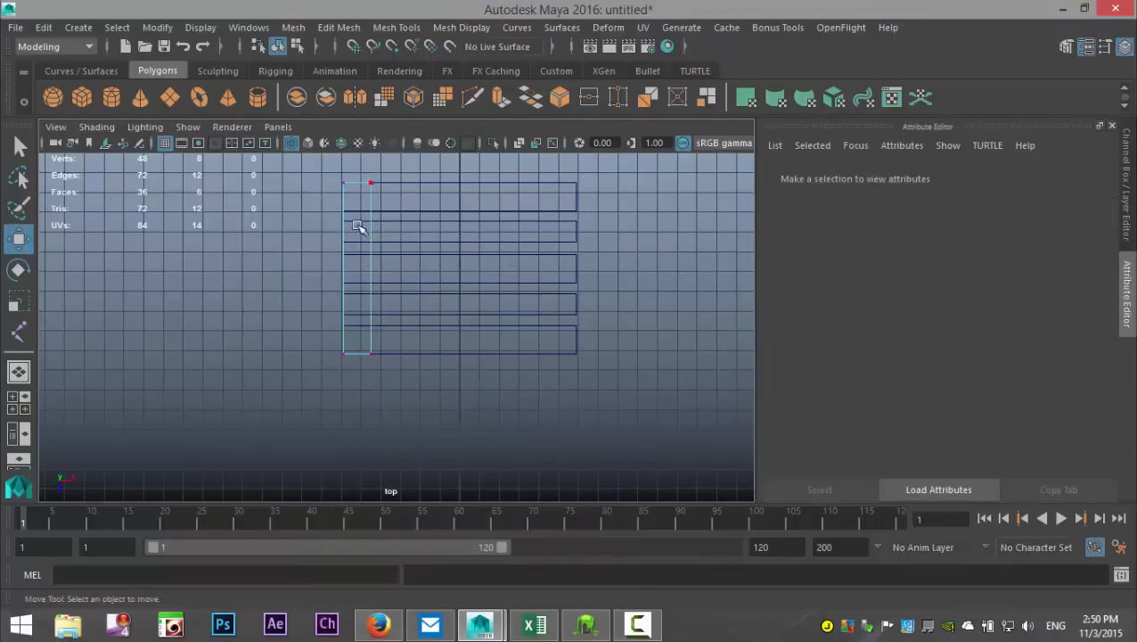
{"action": "right_click_drag", "start_coordinate": [343, 203], "coordinate": [377, 194]}
{"action": "left_click", "coordinate": [369, 201]}
{"action": "left_click", "coordinate": [344, 195]}
{"action": "left_click", "coordinate": [196, 327]}
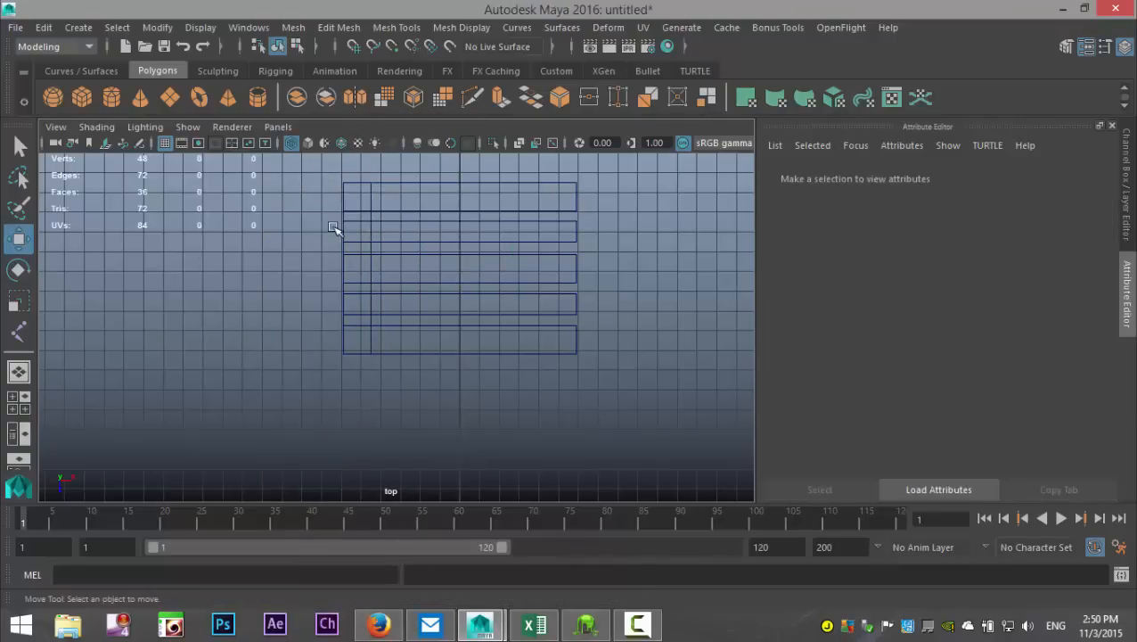
Step: Duplicate the crosswise plank and move the copy to the planks' opposite ends, at about 5.16 along X
{"action": "left_click", "coordinate": [345, 225]}
{"action": "left_click", "coordinate": [348, 219]}
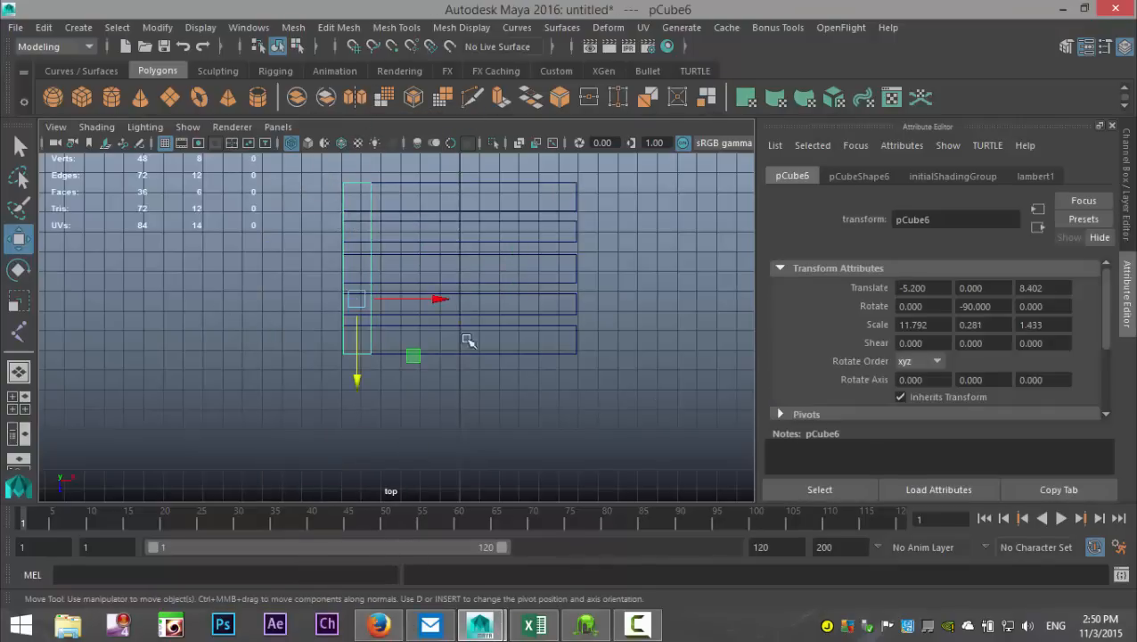
{"action": "key", "text": "ctrl+d"}
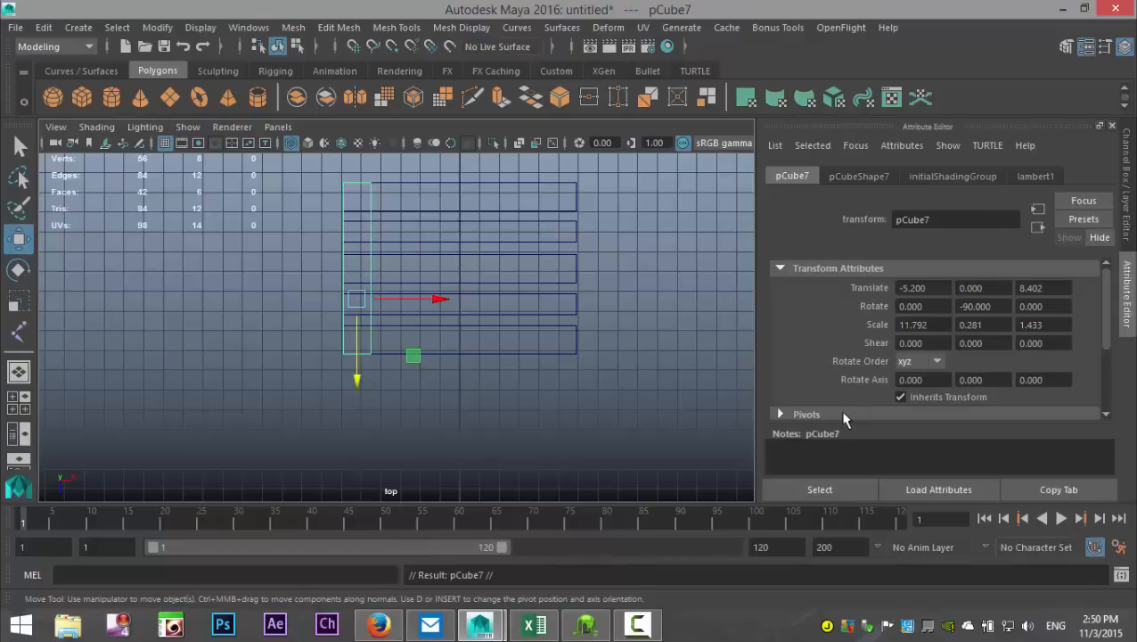
{"action": "left_click_drag", "start_coordinate": [444, 297], "coordinate": [648, 297]}
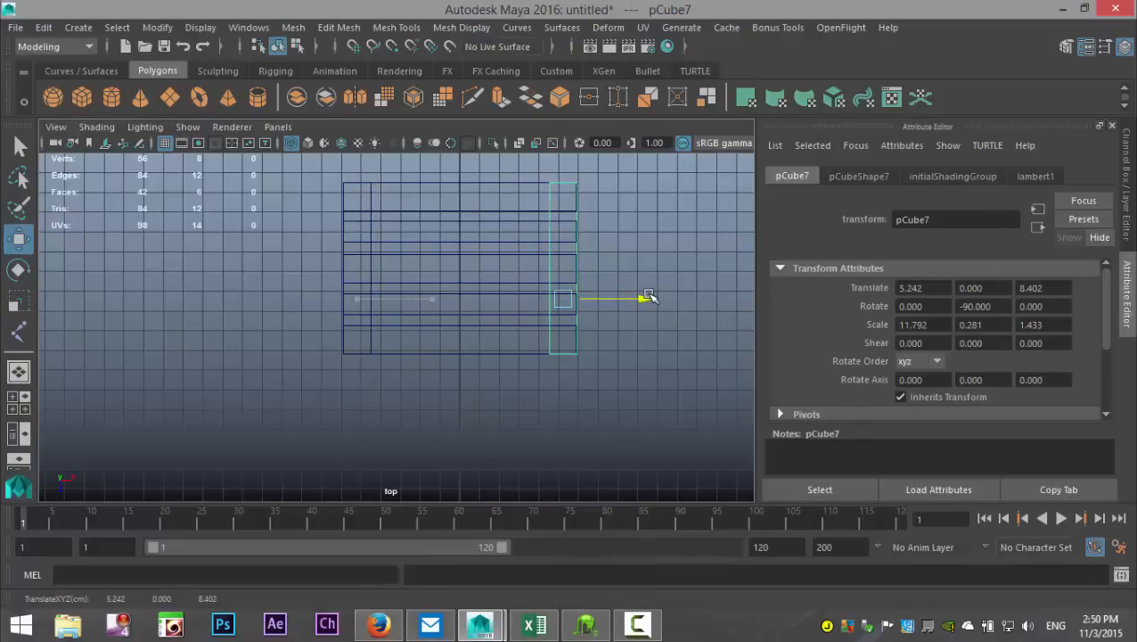
{"action": "key", "text": "f"}
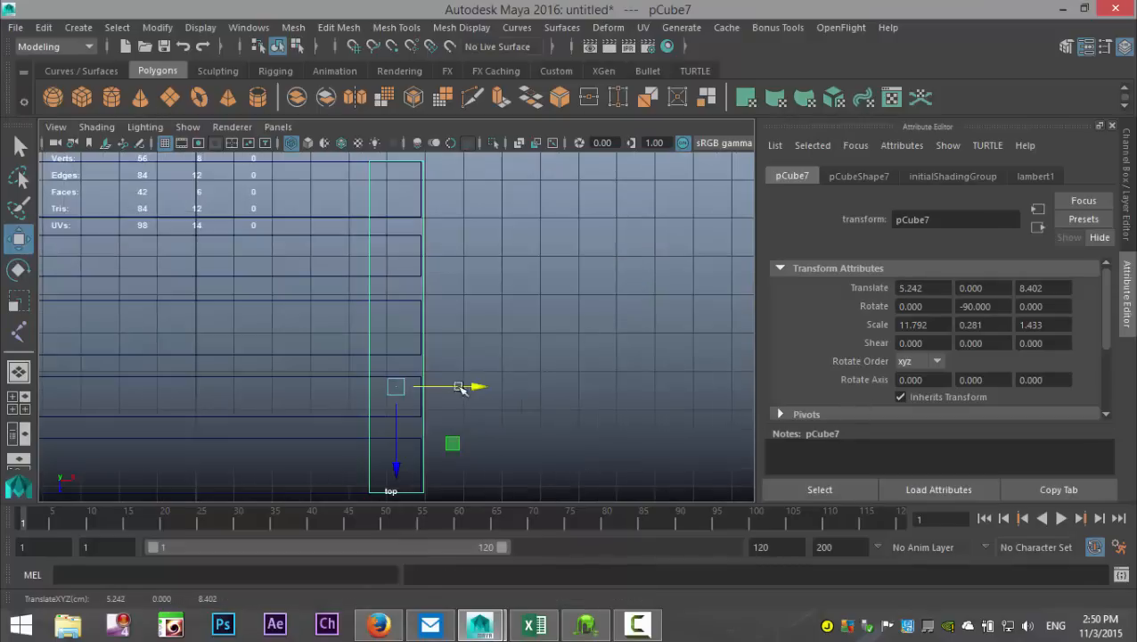
{"action": "left_click_drag", "start_coordinate": [480, 388], "coordinate": [476, 388]}
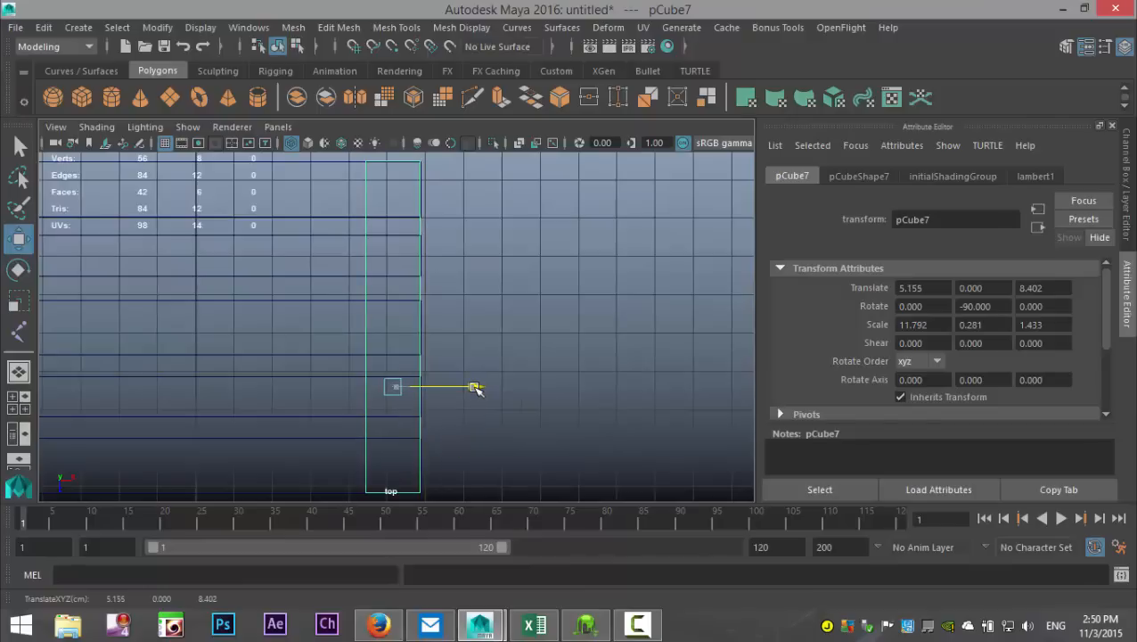
Step: Select both crosswise planks in the perspective view and lower them to about -0.23 along Y
{"action": "left_click", "coordinate": [17, 402]}
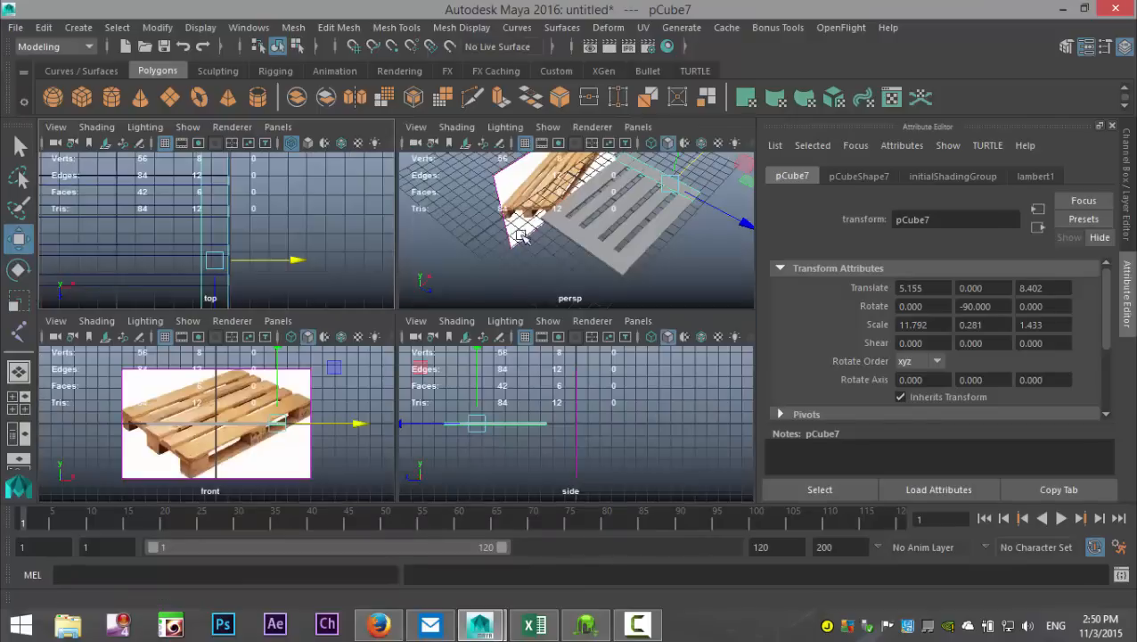
{"action": "key", "text": "space"}
{"action": "left_click_drag", "start_coordinate": [436, 353], "coordinate": [395, 350], "text": "alt"}
{"action": "left_click", "coordinate": [395, 351]}
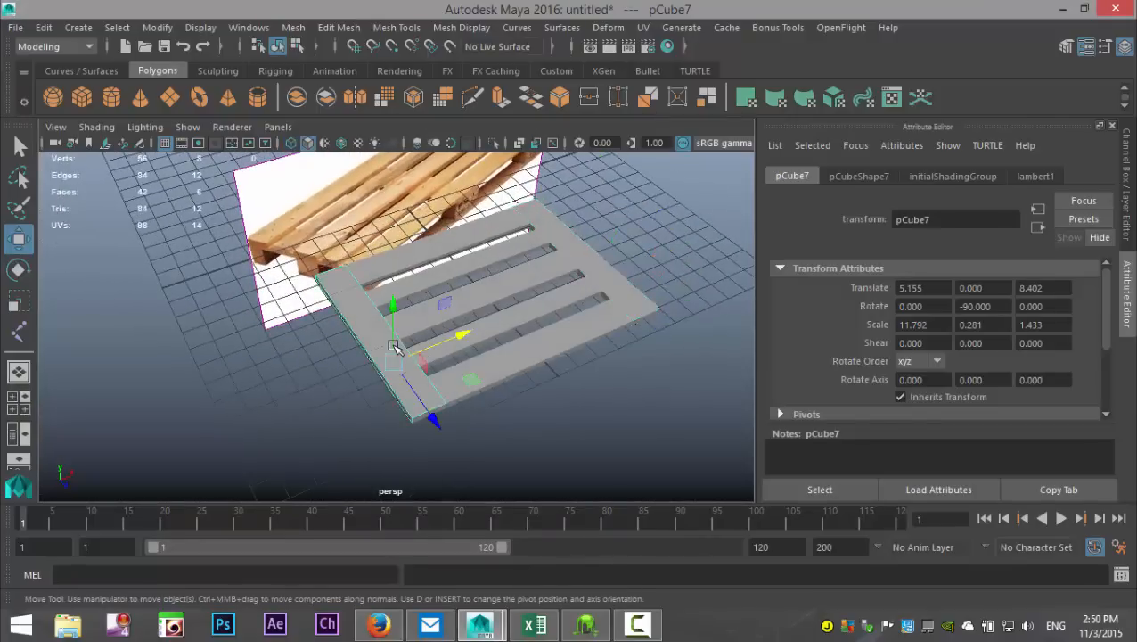
{"action": "left_click", "coordinate": [588, 268]}
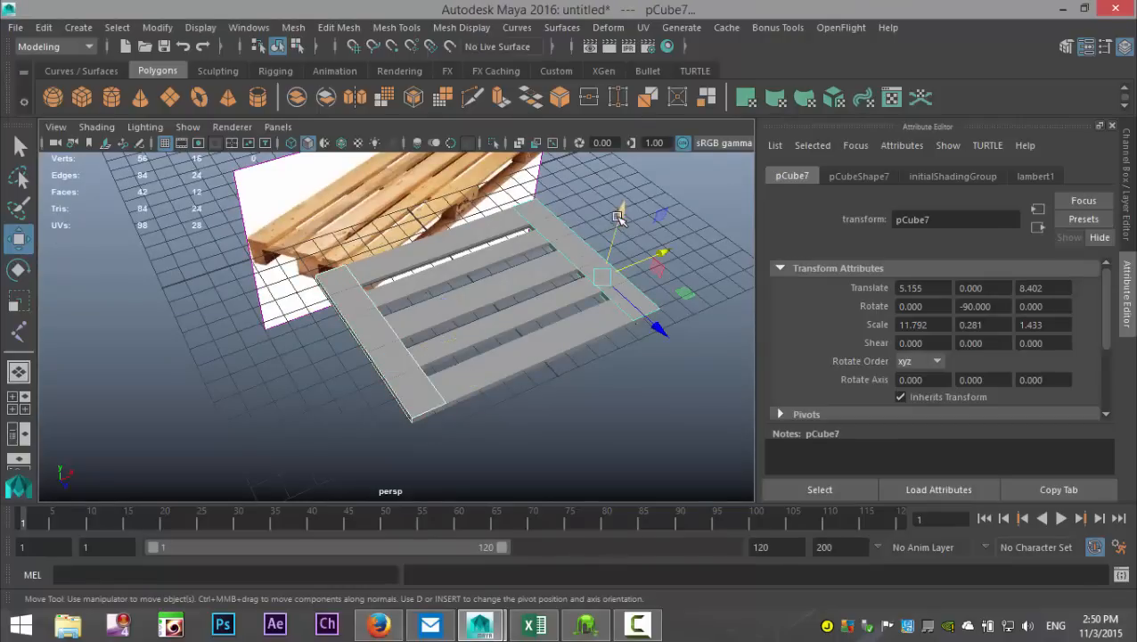
{"action": "left_click_drag", "start_coordinate": [619, 212], "coordinate": [619, 220]}
Step: In the side view, lower both crosswise planks to about -0.29 along Y so they meet the top planks' undersides
{"action": "left_click", "coordinate": [19, 403]}
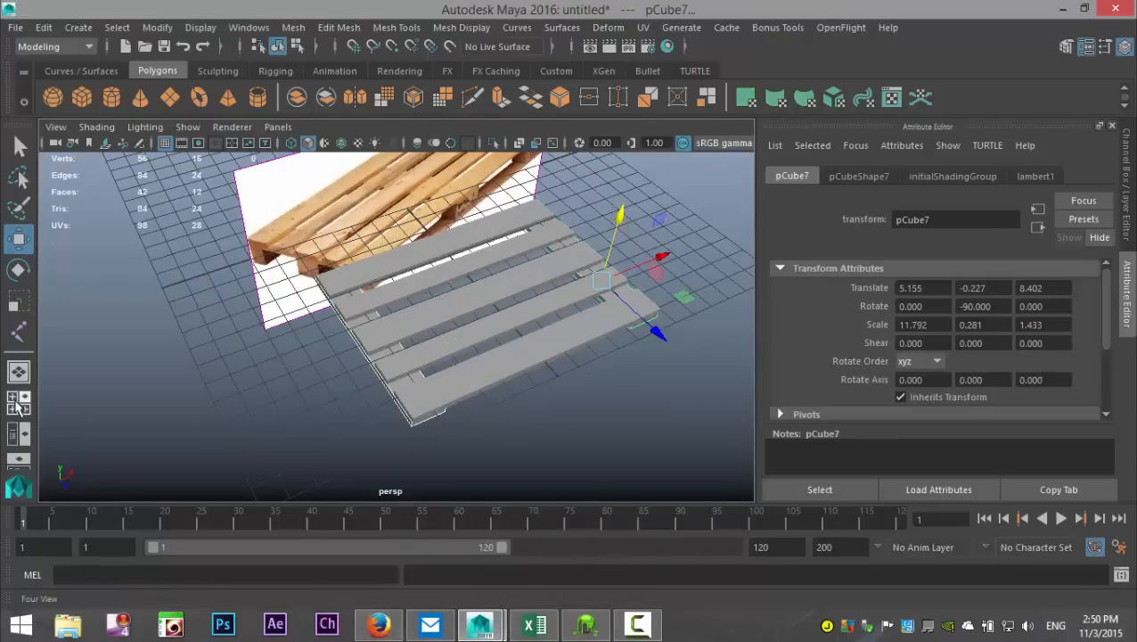
{"action": "key", "text": "space"}
{"action": "key", "text": "f"}
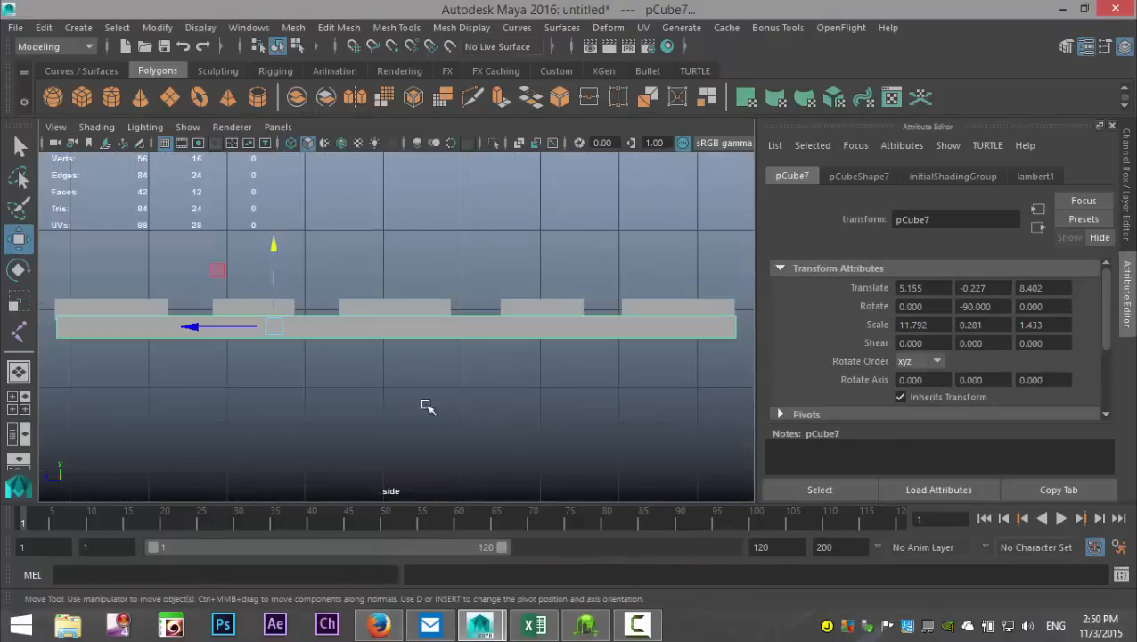
{"action": "key", "text": "4"}
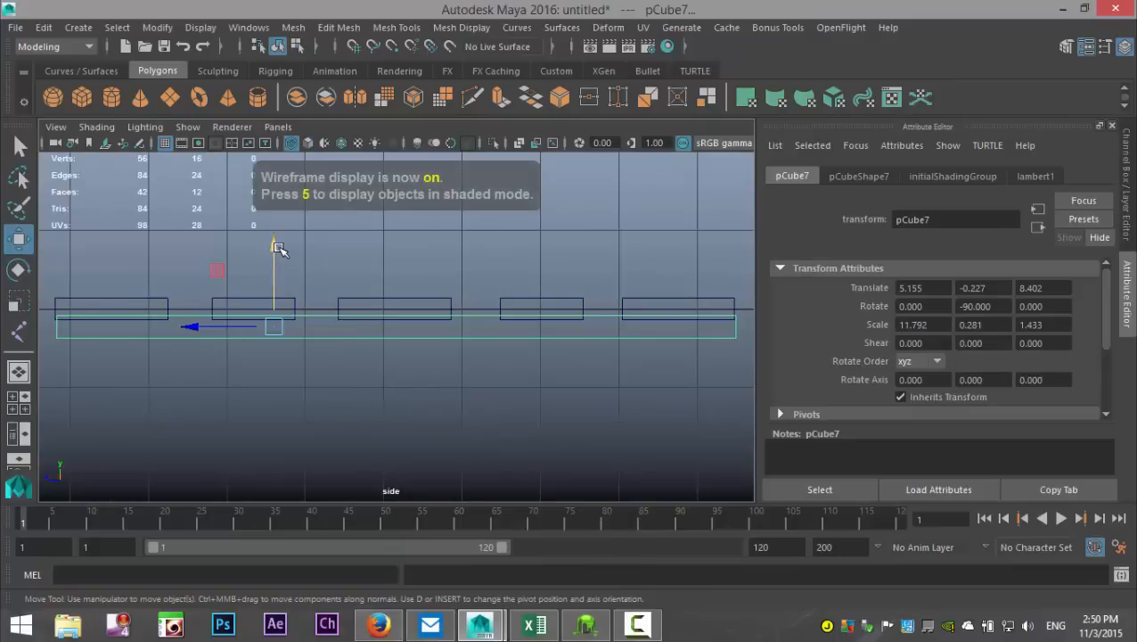
{"action": "left_click_drag", "start_coordinate": [279, 248], "coordinate": [272, 250]}
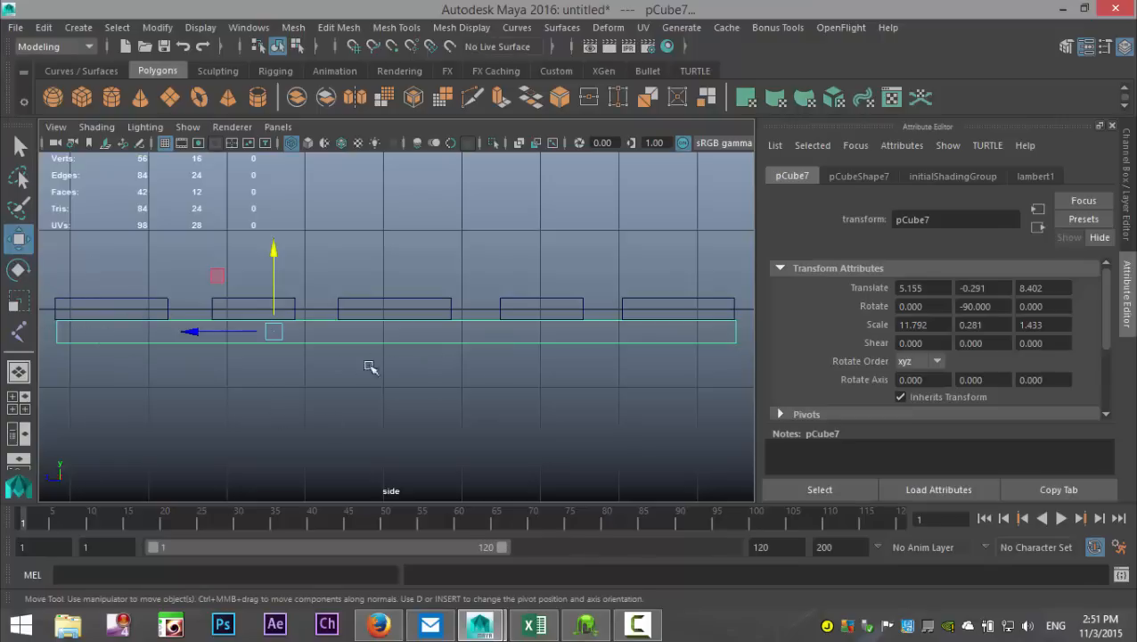
Step: Create a polygon cube and move it to the pallet's front corner, at about -5.2 in X and 10.4 in Z
{"action": "left_click", "coordinate": [17, 409]}
{"action": "key", "text": "space"}
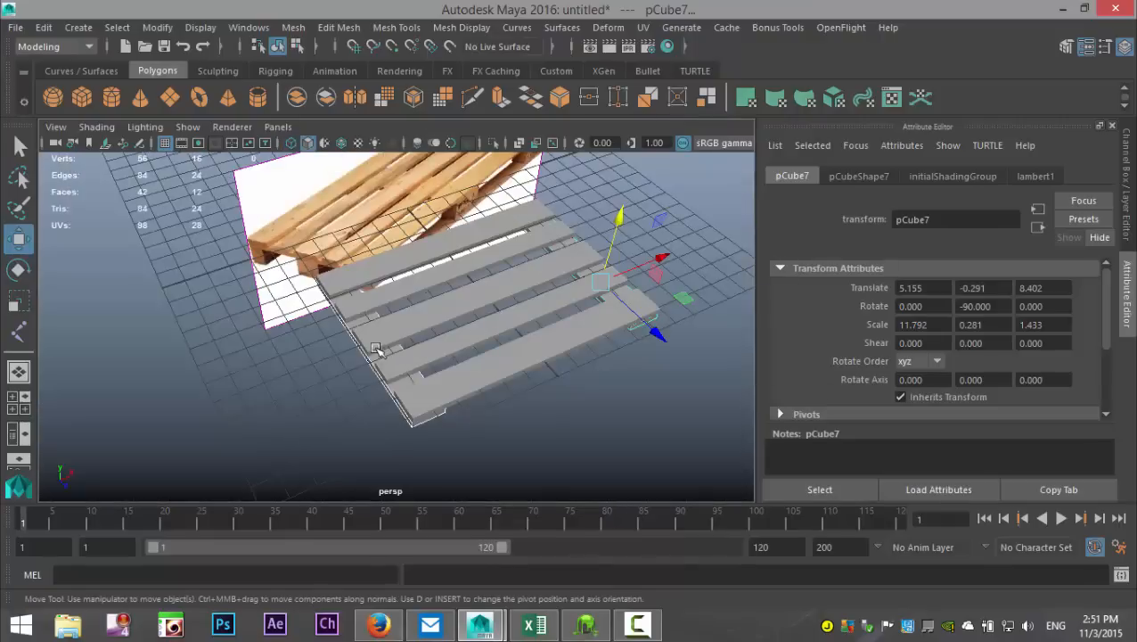
{"action": "left_click_drag", "start_coordinate": [376, 349], "coordinate": [322, 332], "text": "alt"}
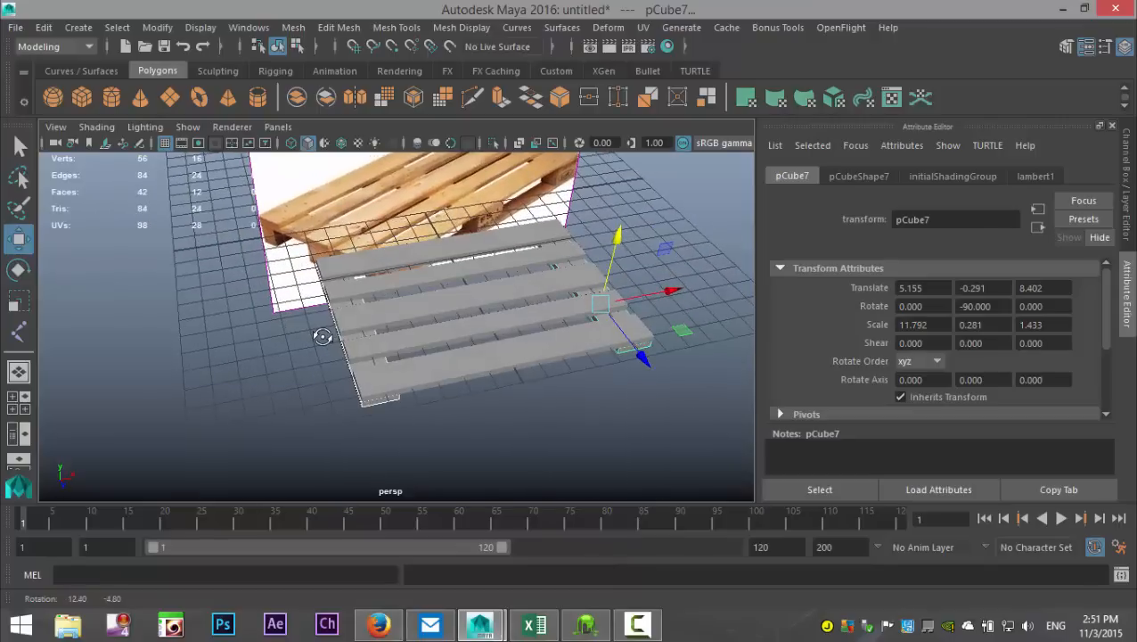
{"action": "left_click", "coordinate": [83, 104]}
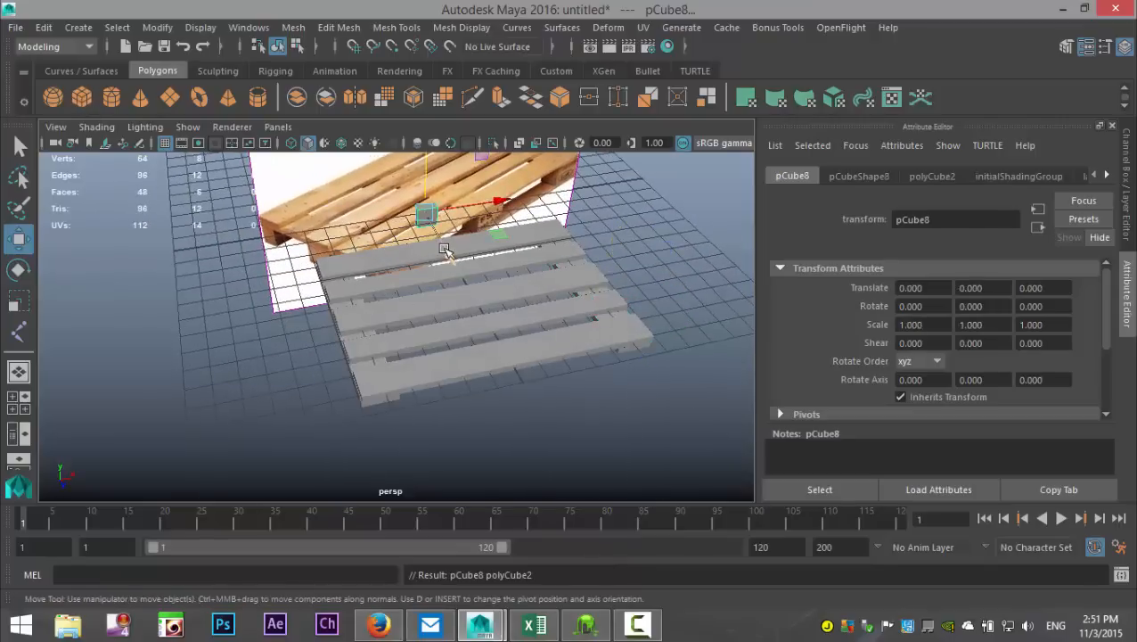
{"action": "left_click_drag", "start_coordinate": [451, 264], "coordinate": [531, 414]}
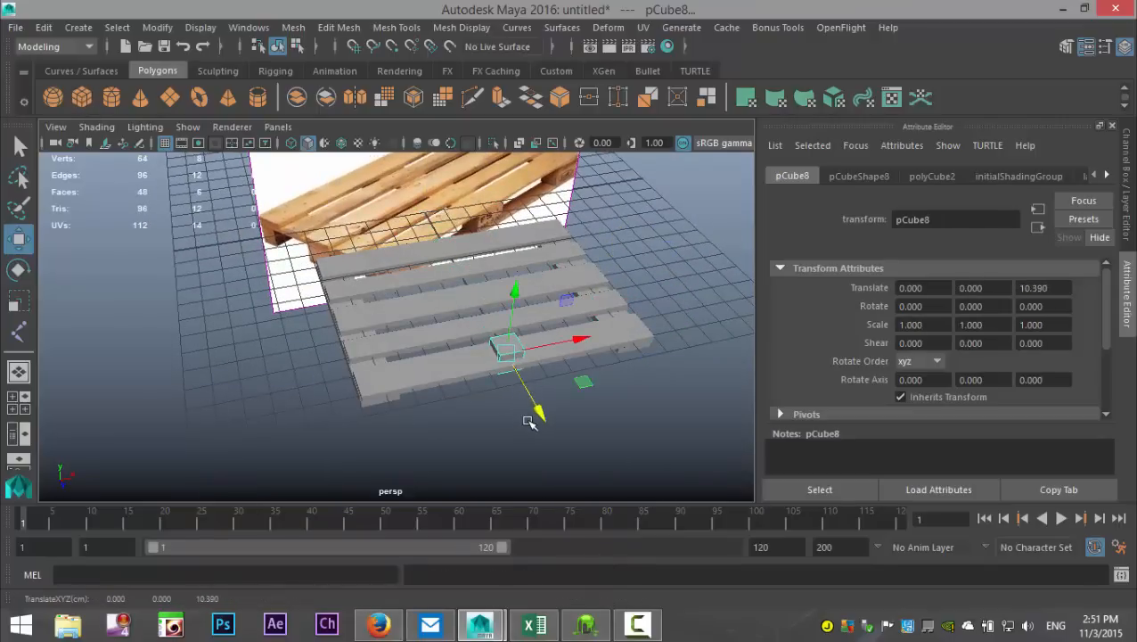
{"action": "left_click_drag", "start_coordinate": [566, 345], "coordinate": [433, 372]}
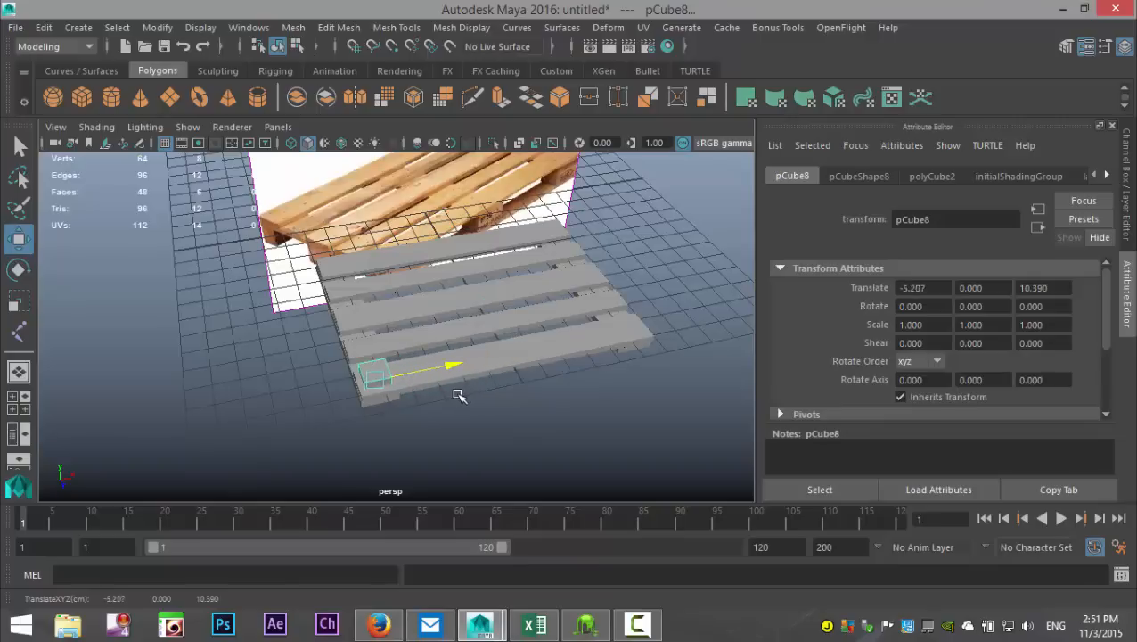
Step: In the top view, scale the corner cube uniformly to about 1.35 and move it to about -5.21 in X and 10.48 in Z
{"action": "left_click", "coordinate": [18, 408]}
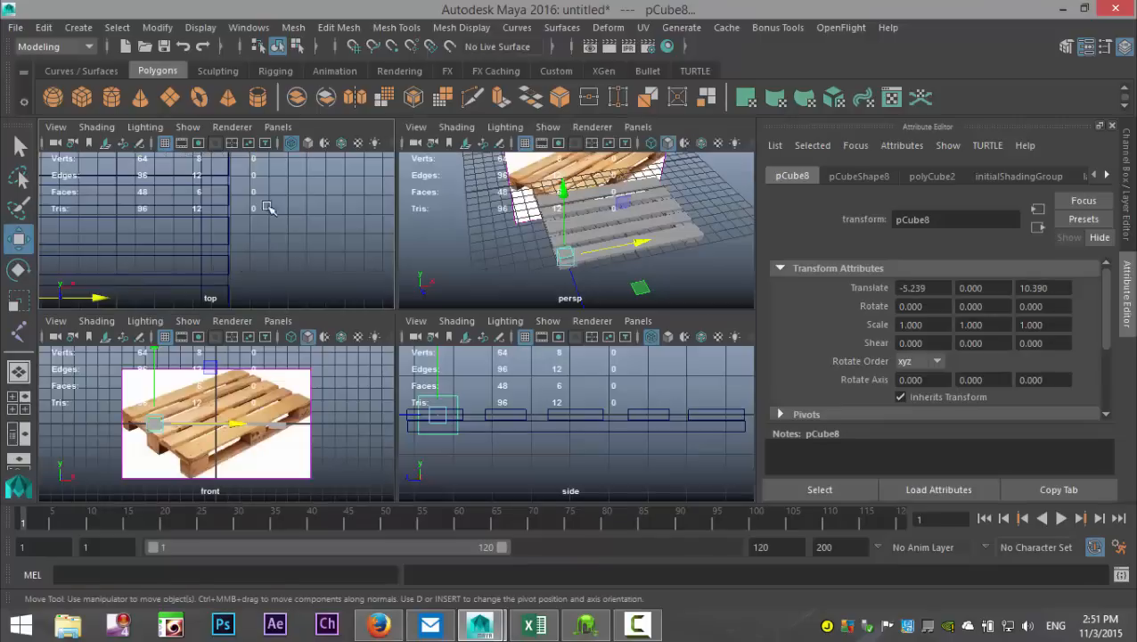
{"action": "key", "text": "space"}
{"action": "key", "text": "f"}
{"action": "scroll", "coordinate": [345, 339], "scroll_direction": "down", "scroll_amount": 5}
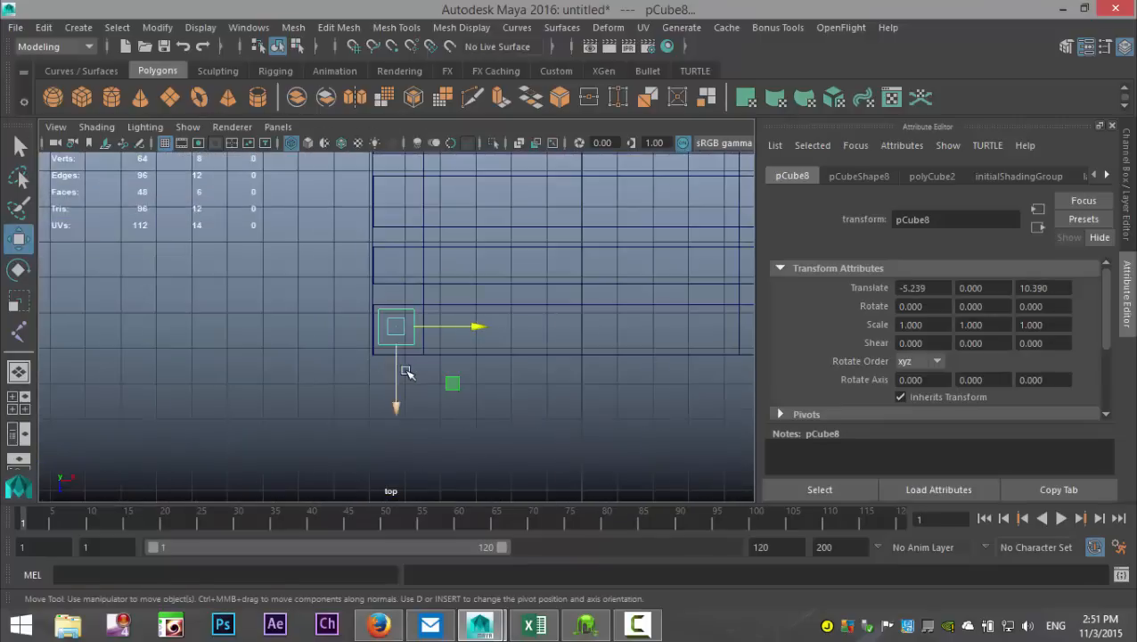
{"action": "key", "text": "r"}
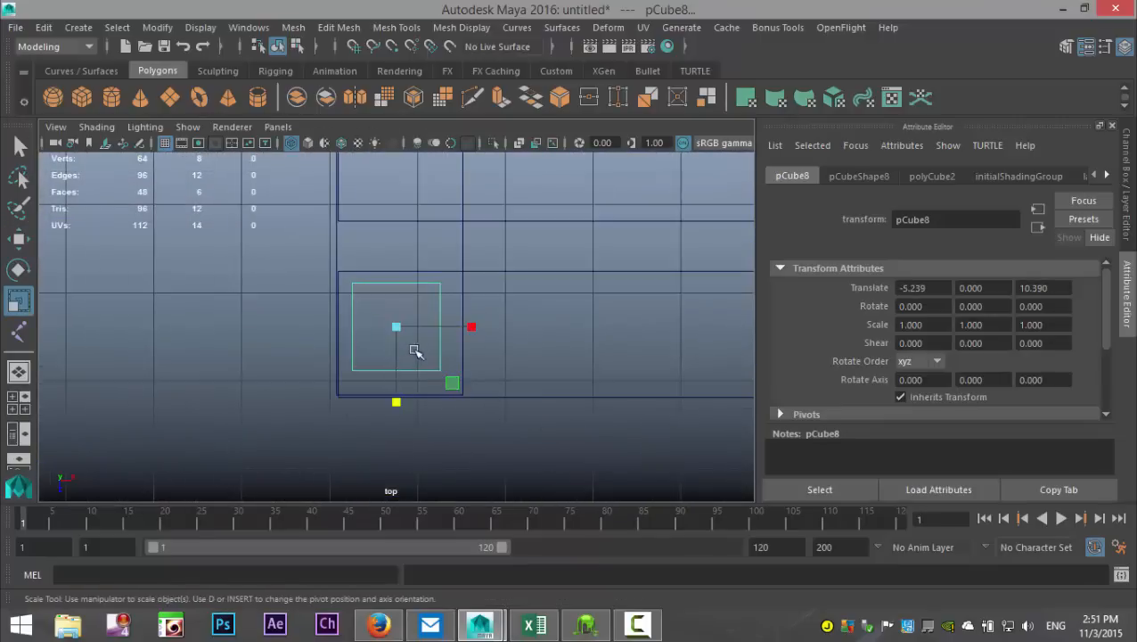
{"action": "mouse_move", "coordinate": [395, 327]}
{"action": "left_mouse_down"}
{"action": "mouse_move", "coordinate": [426, 348]}
{"action": "mouse_move", "coordinate": [401, 336]}
{"action": "left_mouse_up"}
{"action": "key", "text": "w"}
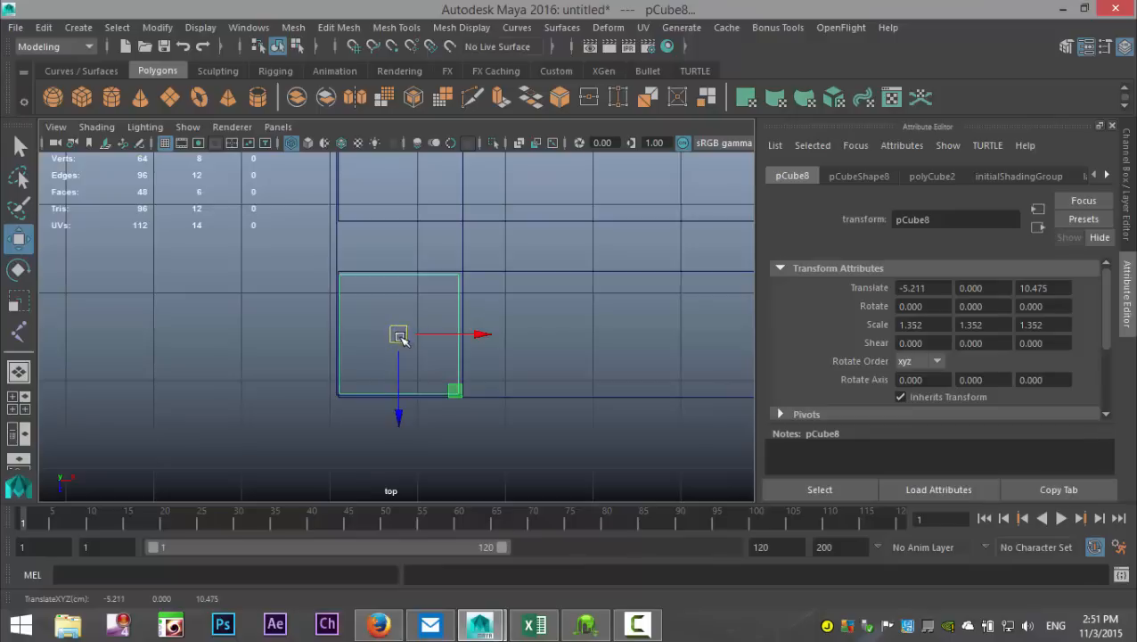
Step: Duplicate the corner block and move the copy to the front plank's opposite end, at about 5.16 along X
{"action": "scroll", "coordinate": [428, 352], "scroll_direction": "down", "scroll_amount": 6}
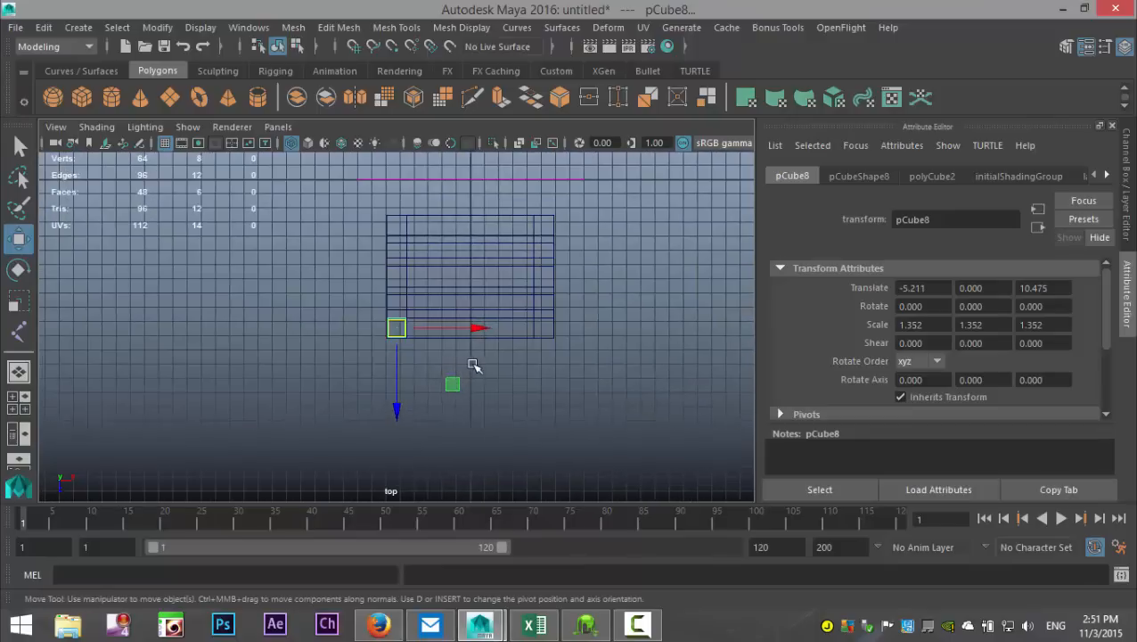
{"action": "middle_click_drag", "start_coordinate": [473, 365], "coordinate": [500, 398], "text": "alt"}
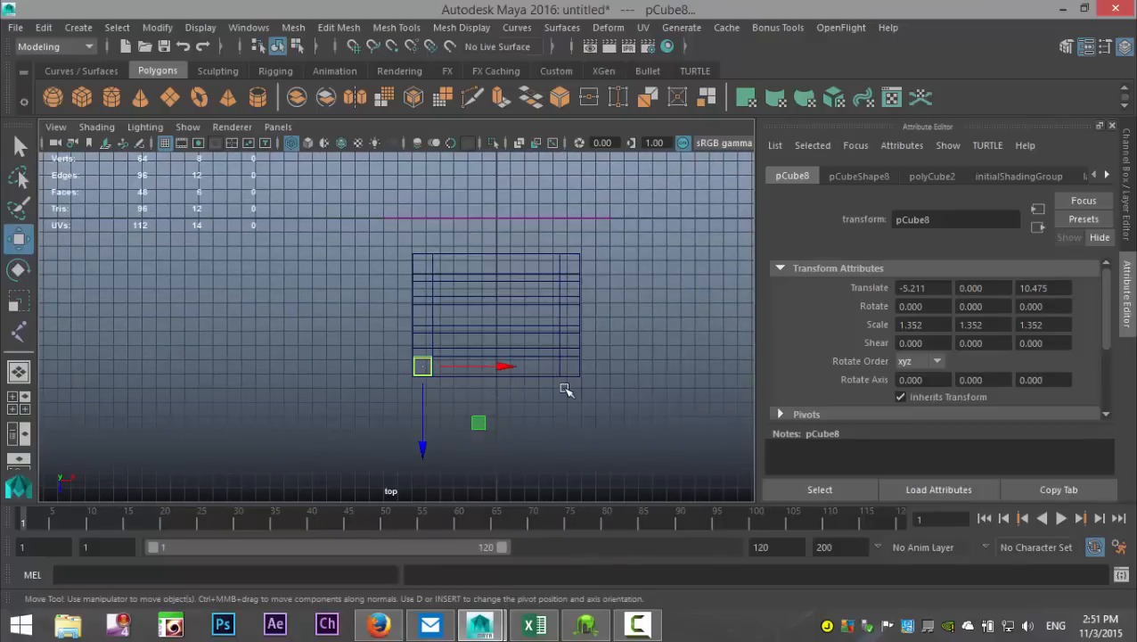
{"action": "key", "text": "ctrl+d"}
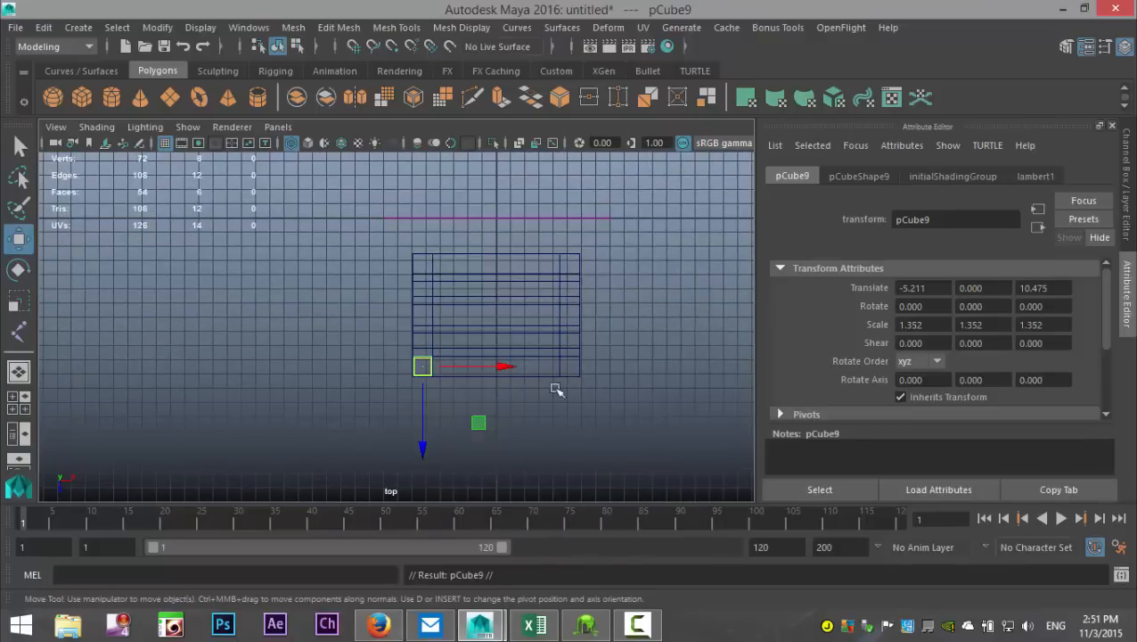
{"action": "scroll", "coordinate": [546, 415], "scroll_direction": "up", "scroll_amount": 4}
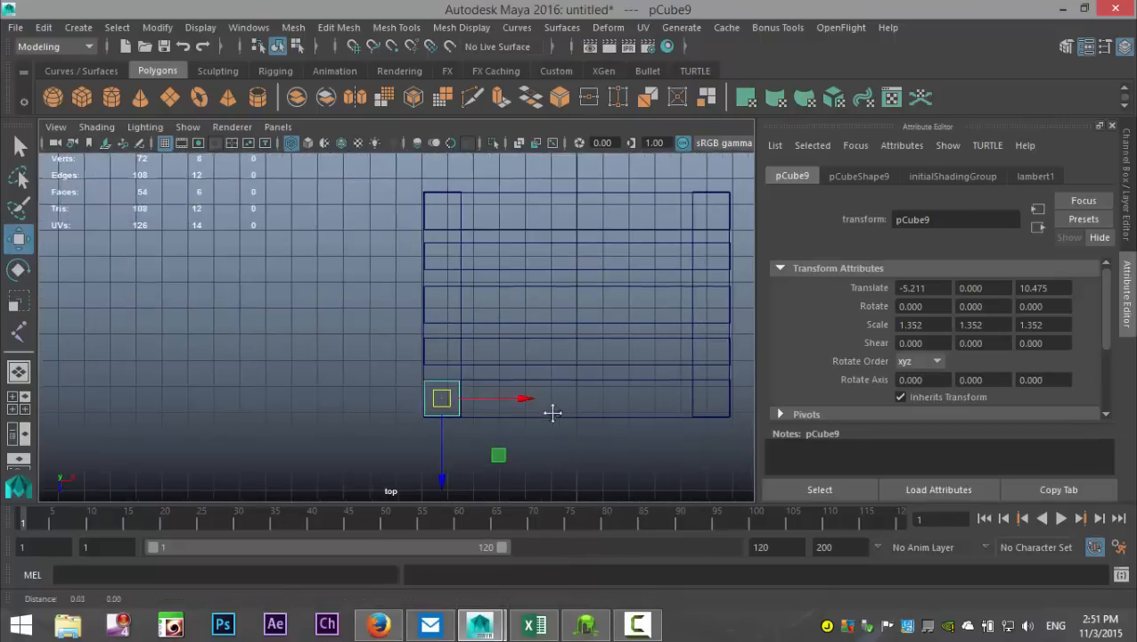
{"action": "left_click_drag", "start_coordinate": [411, 369], "coordinate": [670, 394]}
{"action": "key", "text": "f"}
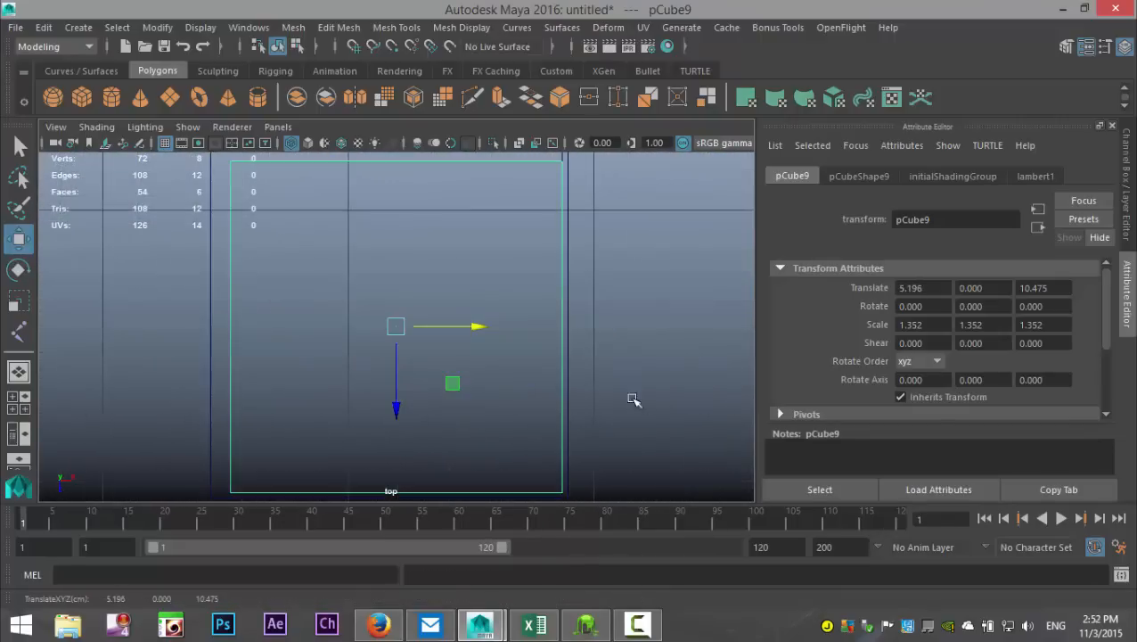
{"action": "left_click_drag", "start_coordinate": [479, 332], "coordinate": [469, 328]}
{"action": "scroll", "coordinate": [488, 345], "scroll_direction": "down", "scroll_amount": 3}
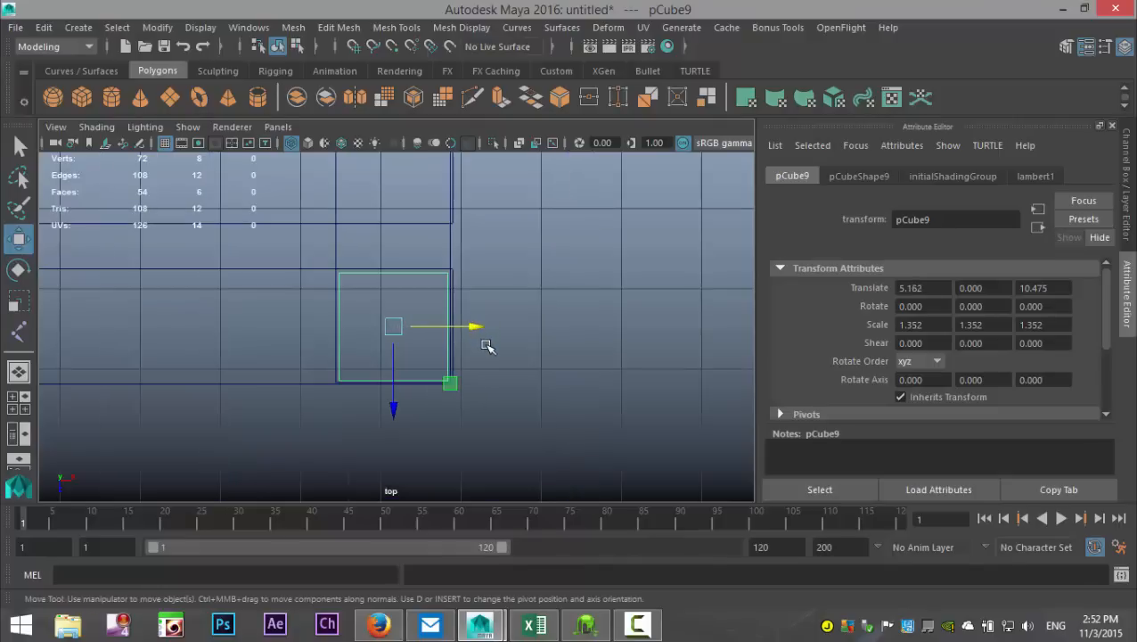
{"action": "left_click_drag", "start_coordinate": [393, 407], "coordinate": [394, 406]}
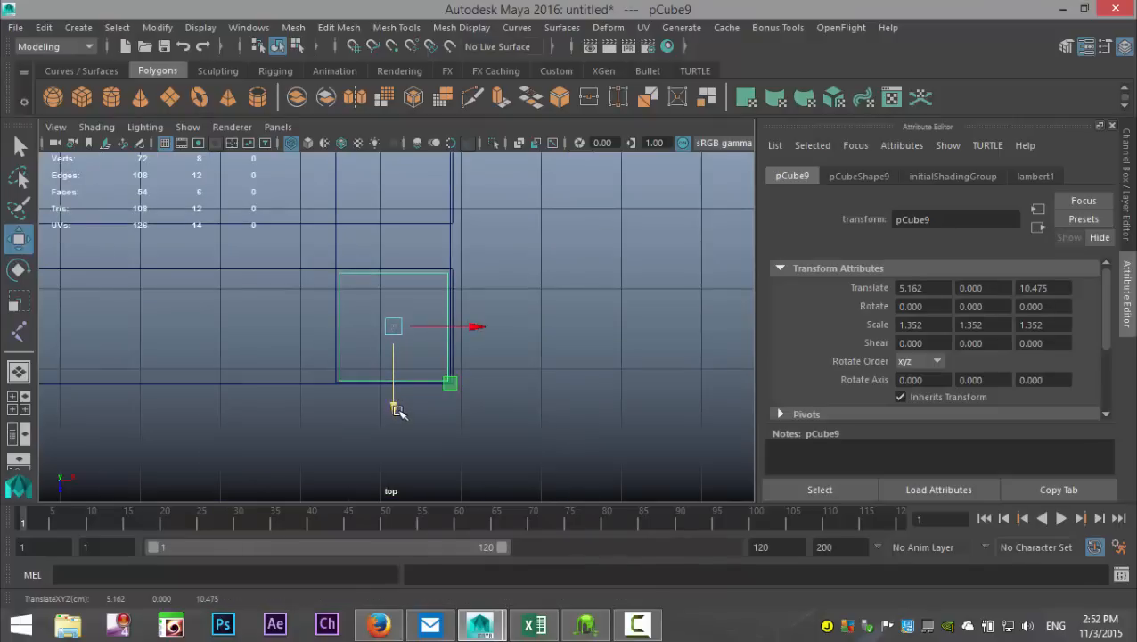
Step: Select both front corner blocks, duplicate them and move the copies under the rear plank, at about 3.23 along Z
{"action": "scroll", "coordinate": [237, 386], "scroll_direction": "down", "scroll_amount": 1}
{"action": "middle_click_drag", "start_coordinate": [252, 389], "coordinate": [512, 385], "text": "alt"}
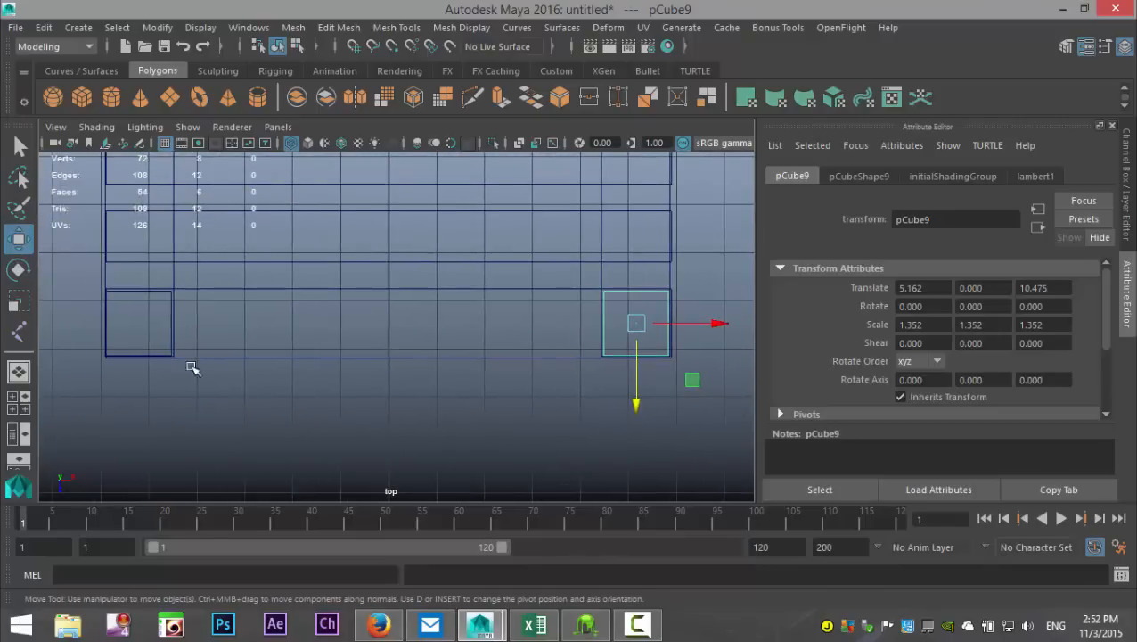
{"action": "left_click", "coordinate": [164, 294]}
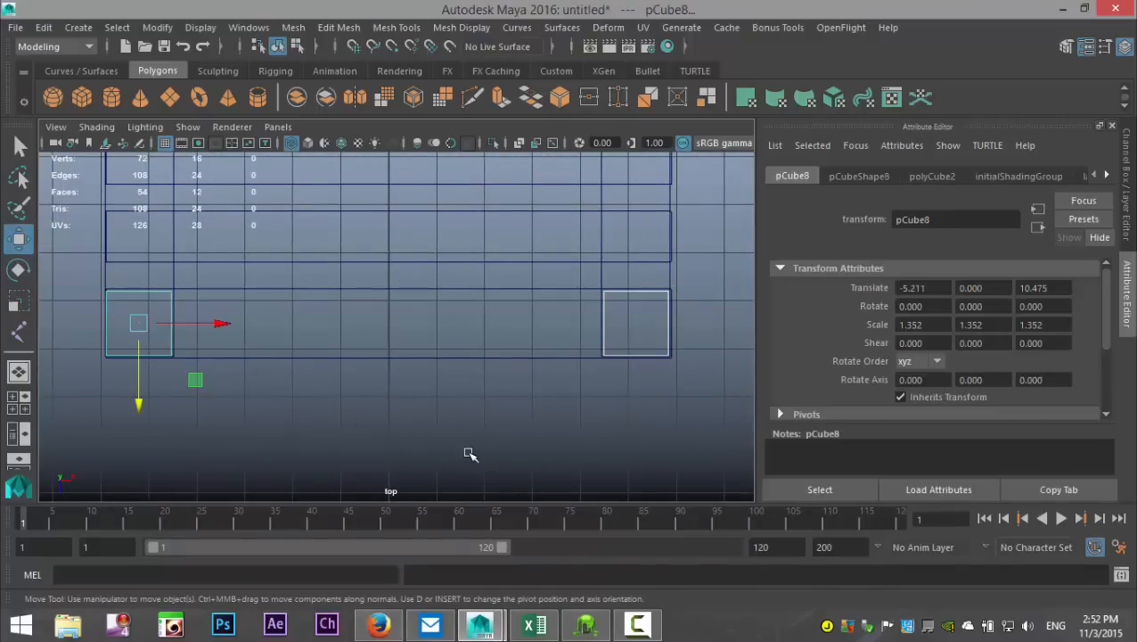
{"action": "key", "text": "ctrl+d"}
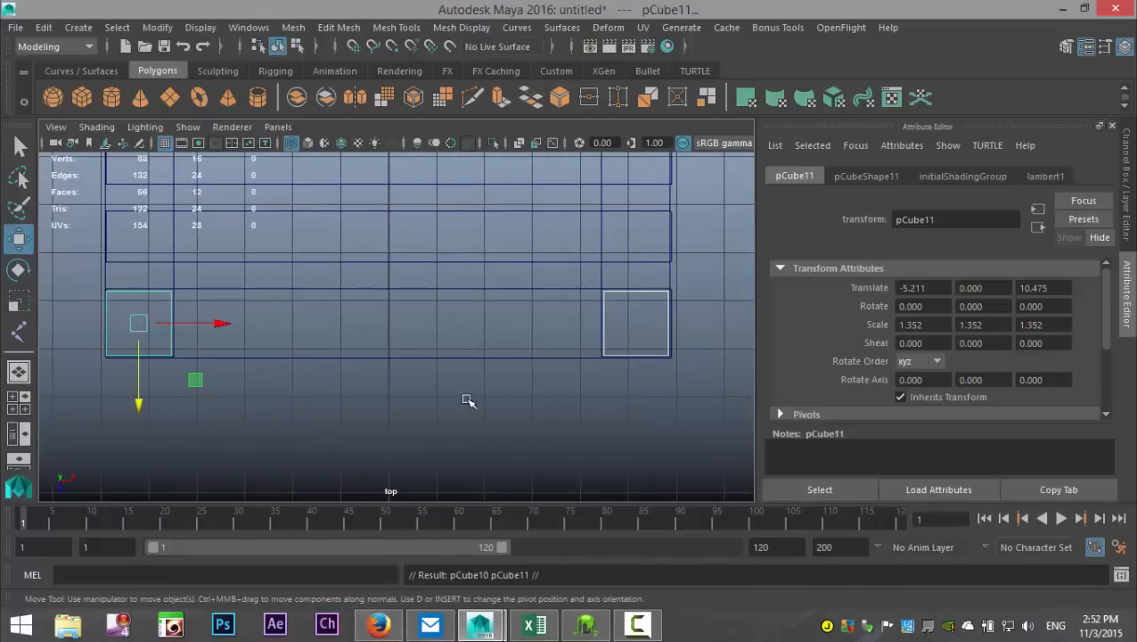
{"action": "scroll", "coordinate": [469, 401], "scroll_direction": "down", "scroll_amount": 3}
{"action": "scroll", "coordinate": [437, 393], "scroll_direction": "down", "scroll_amount": 2}
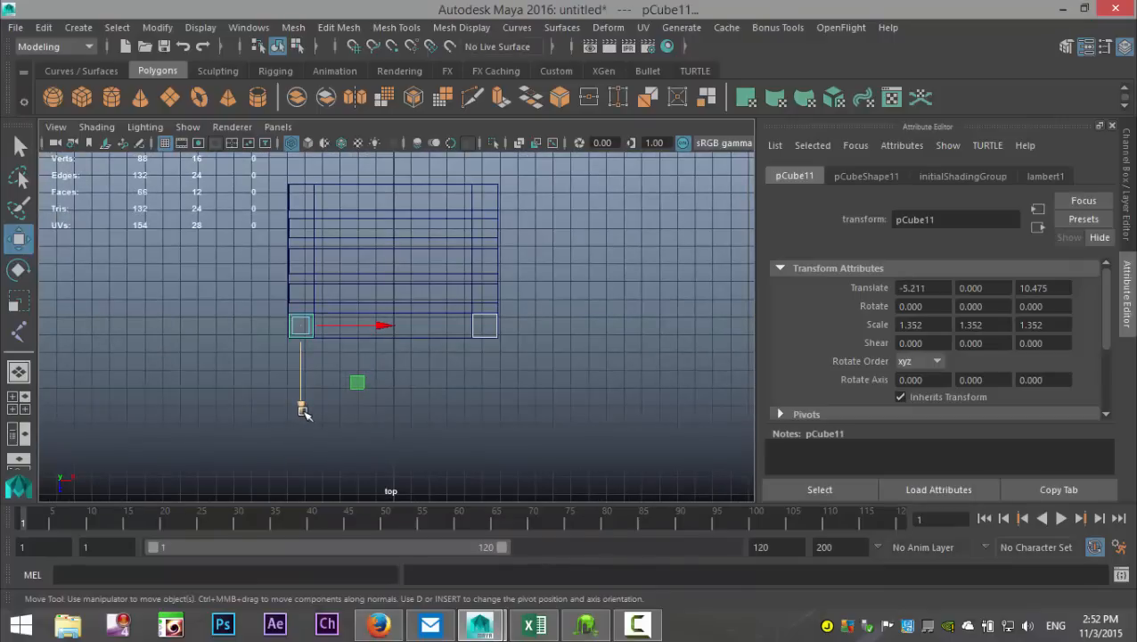
{"action": "left_click_drag", "start_coordinate": [303, 412], "coordinate": [309, 304]}
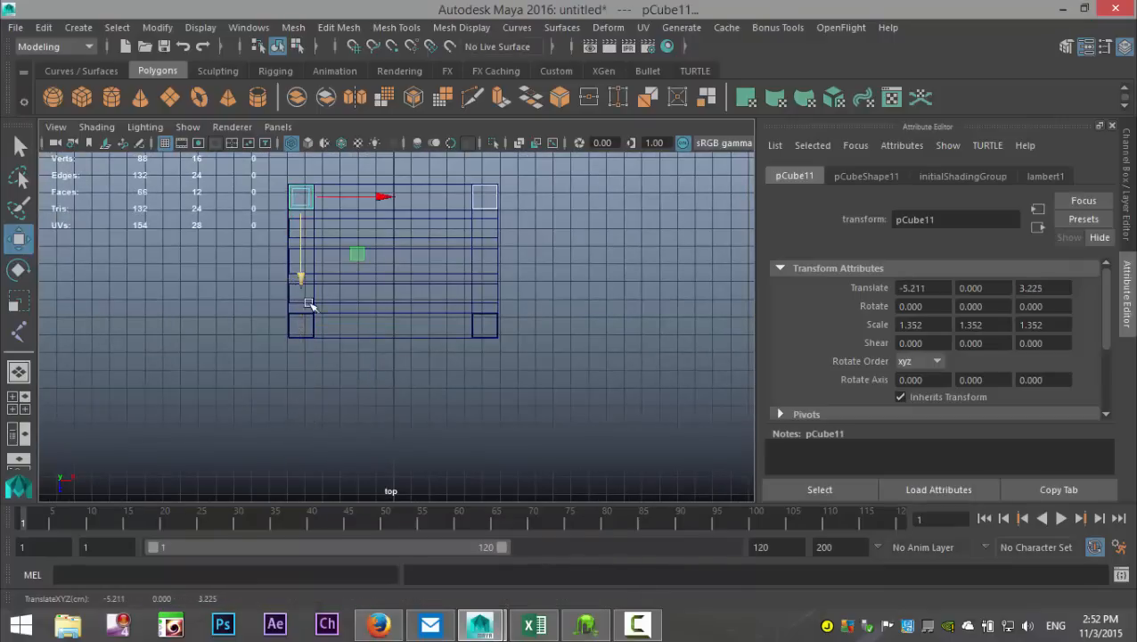
{"action": "scroll", "coordinate": [324, 325], "scroll_direction": "up", "scroll_amount": 5}
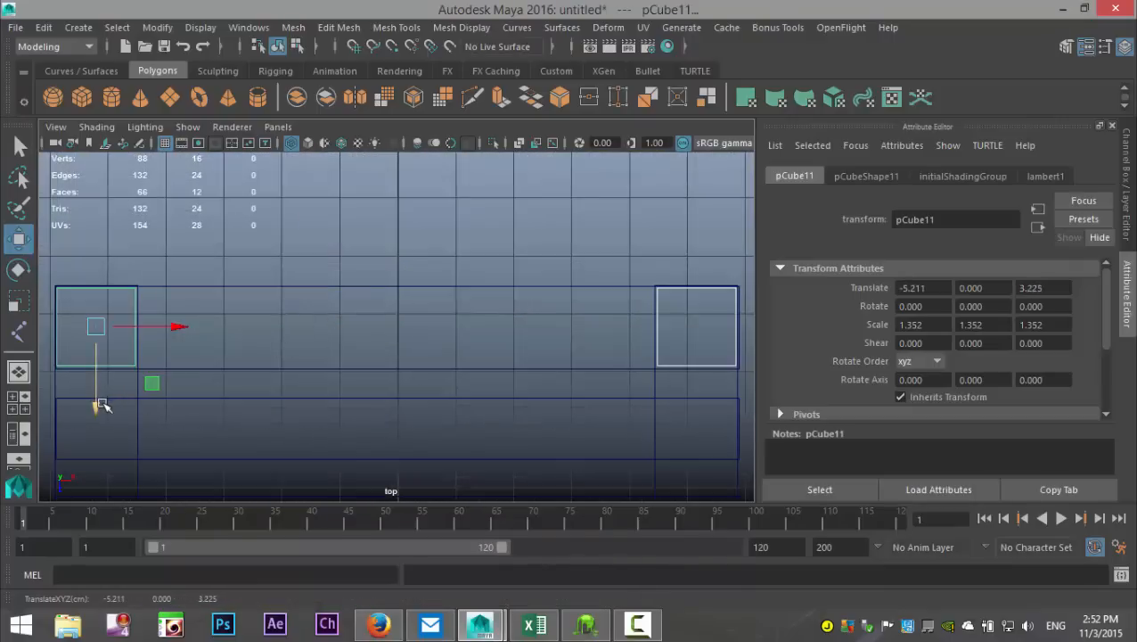
Step: Select all four corner blocks and lower them in the side view to about -1.12 along Y, directly beneath the crosswise planks
{"action": "left_click", "coordinate": [18, 409]}
{"action": "key", "text": "space"}
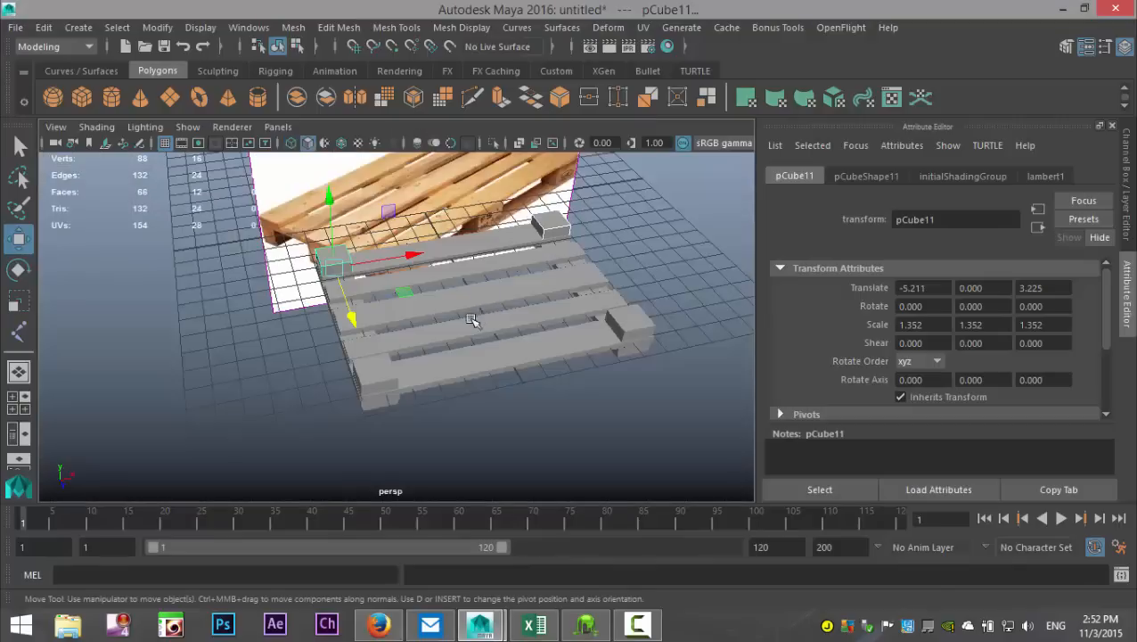
{"action": "left_click_drag", "start_coordinate": [448, 382], "coordinate": [494, 312], "text": "alt"}
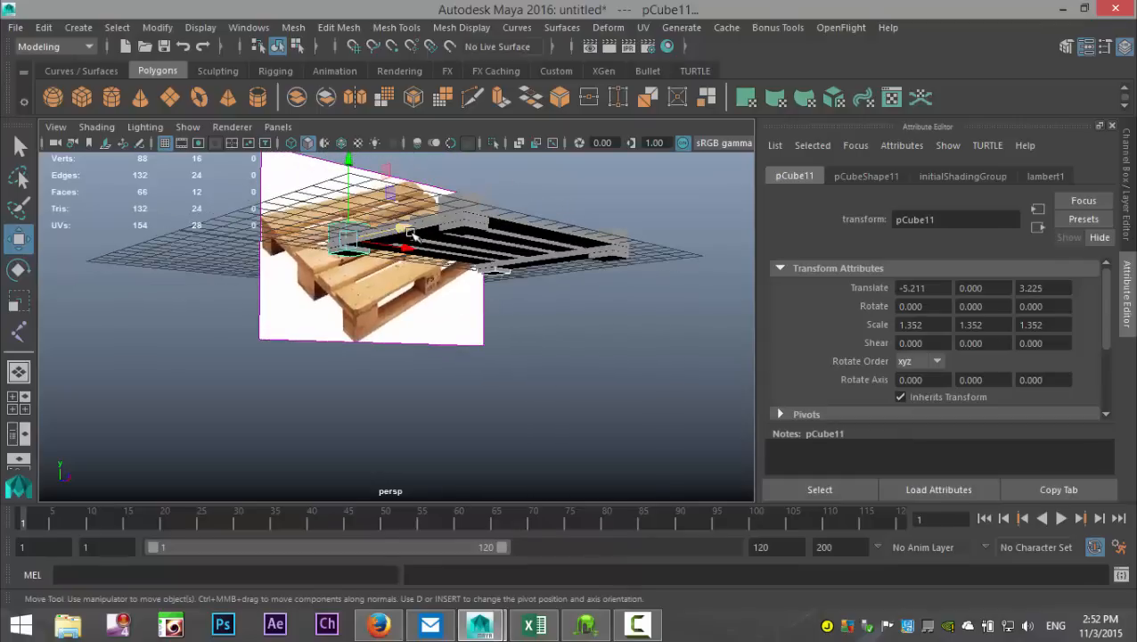
{"action": "left_click_drag", "start_coordinate": [557, 374], "coordinate": [488, 427], "text": "alt"}
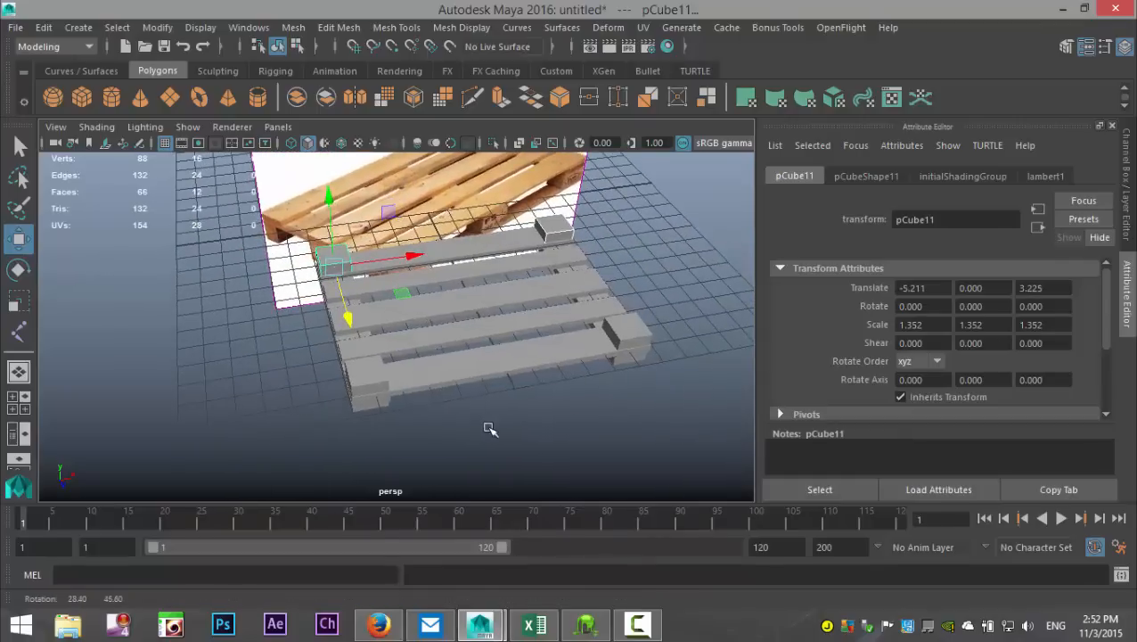
{"action": "left_click", "coordinate": [559, 223]}
{"action": "left_click", "coordinate": [354, 265]}
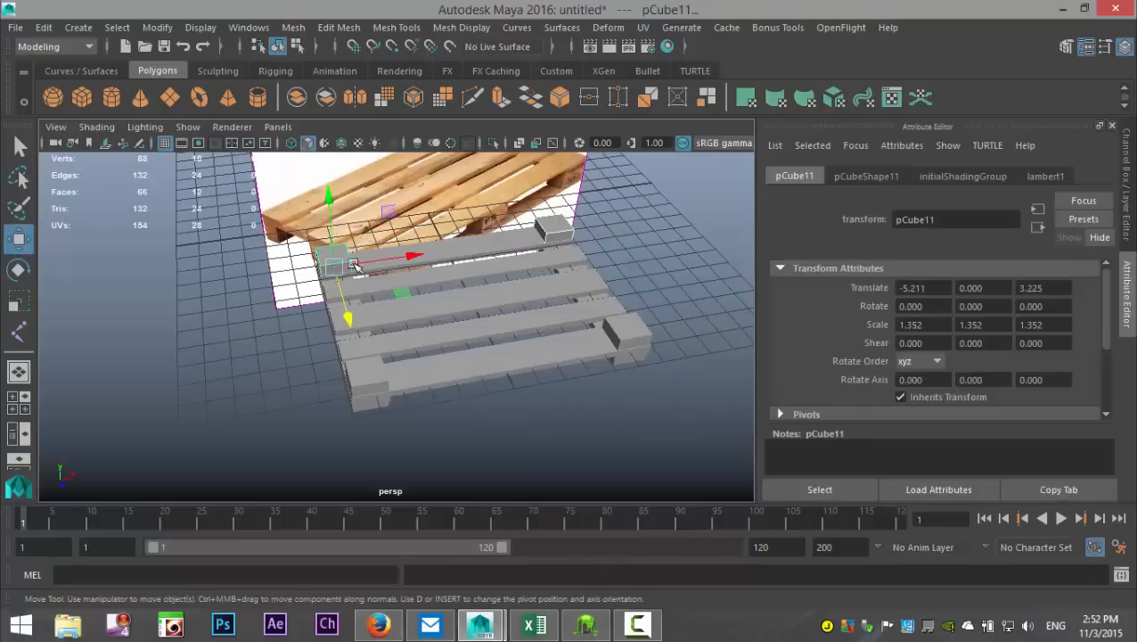
{"action": "left_click", "coordinate": [615, 339]}
{"action": "left_click", "coordinate": [369, 376]}
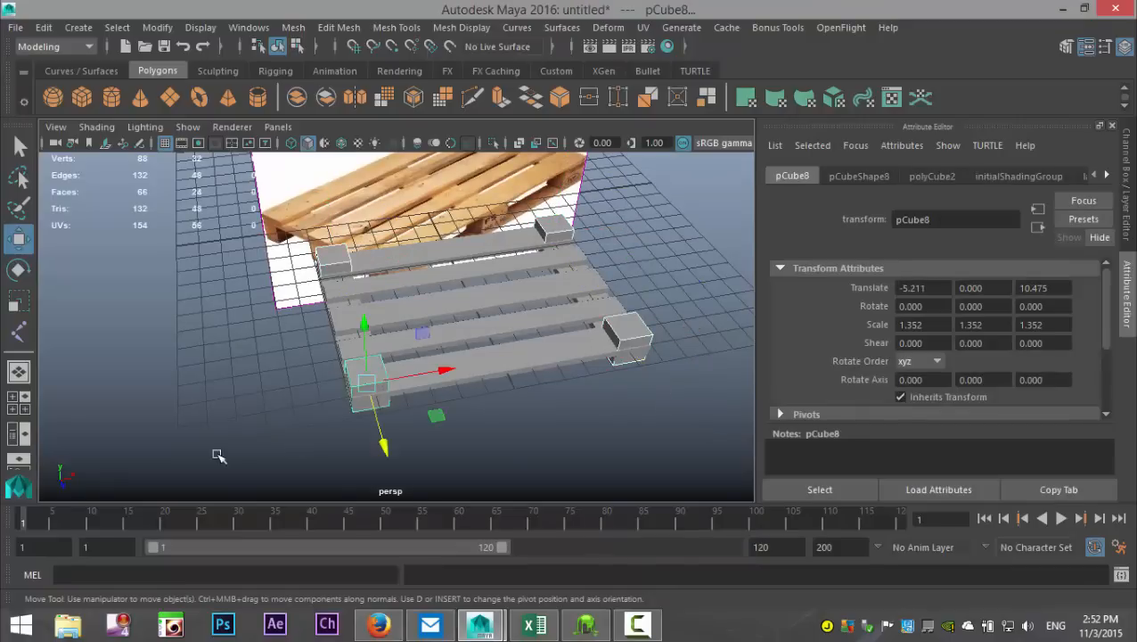
{"action": "left_click", "coordinate": [18, 402]}
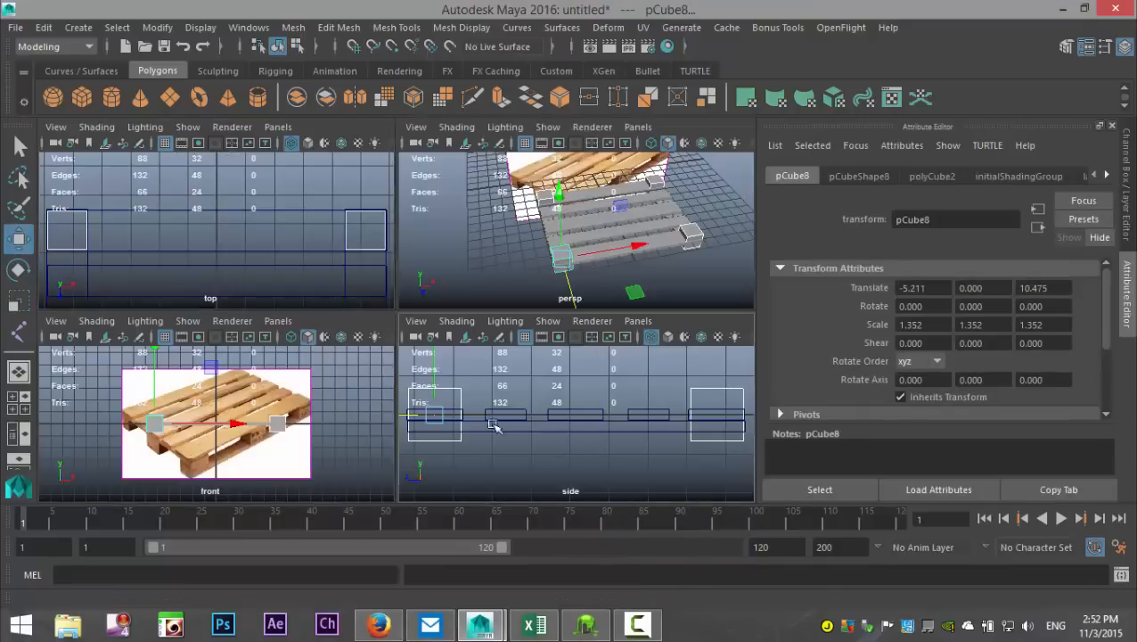
{"action": "key", "text": "space"}
{"action": "left_click_drag", "start_coordinate": [111, 225], "coordinate": [116, 312]}
{"action": "key", "text": "a"}
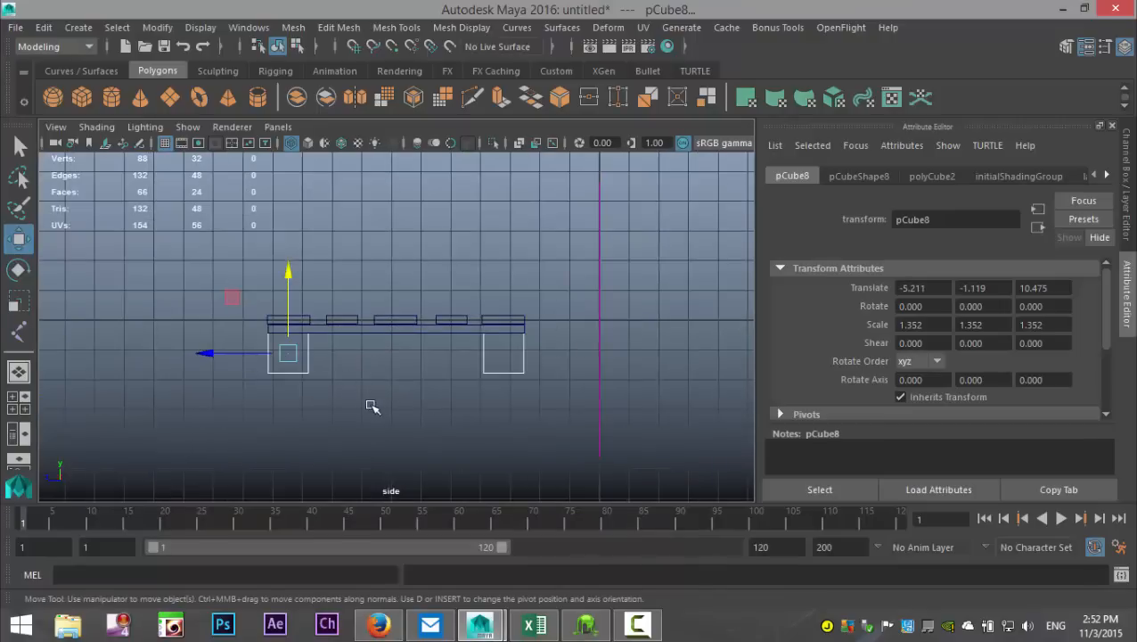
Step: Combine the four blocks into one mesh and shorten them by raising their bottom vertices to about -1.2 along Y
{"action": "left_click", "coordinate": [294, 28]}
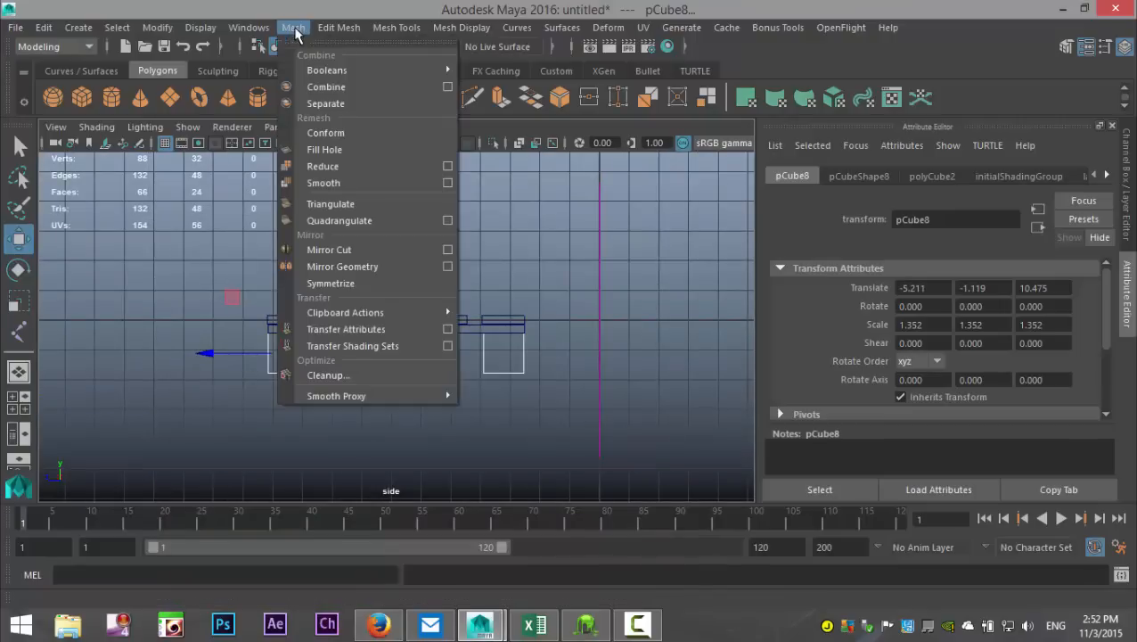
{"action": "left_click", "coordinate": [342, 88]}
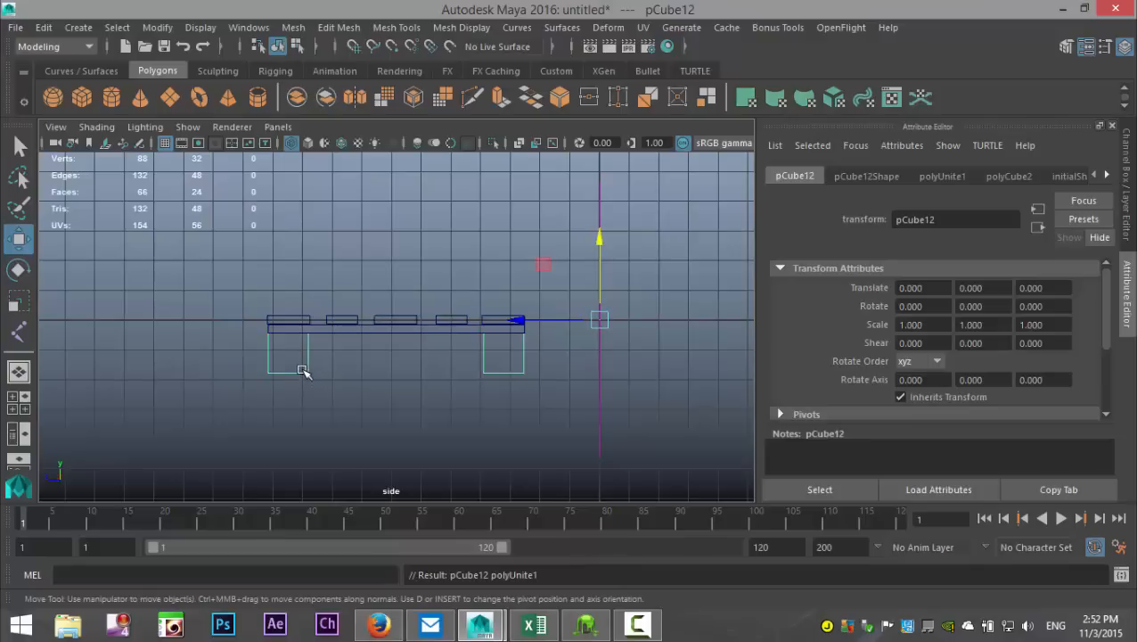
{"action": "right_click_drag", "start_coordinate": [303, 370], "coordinate": [222, 149]}
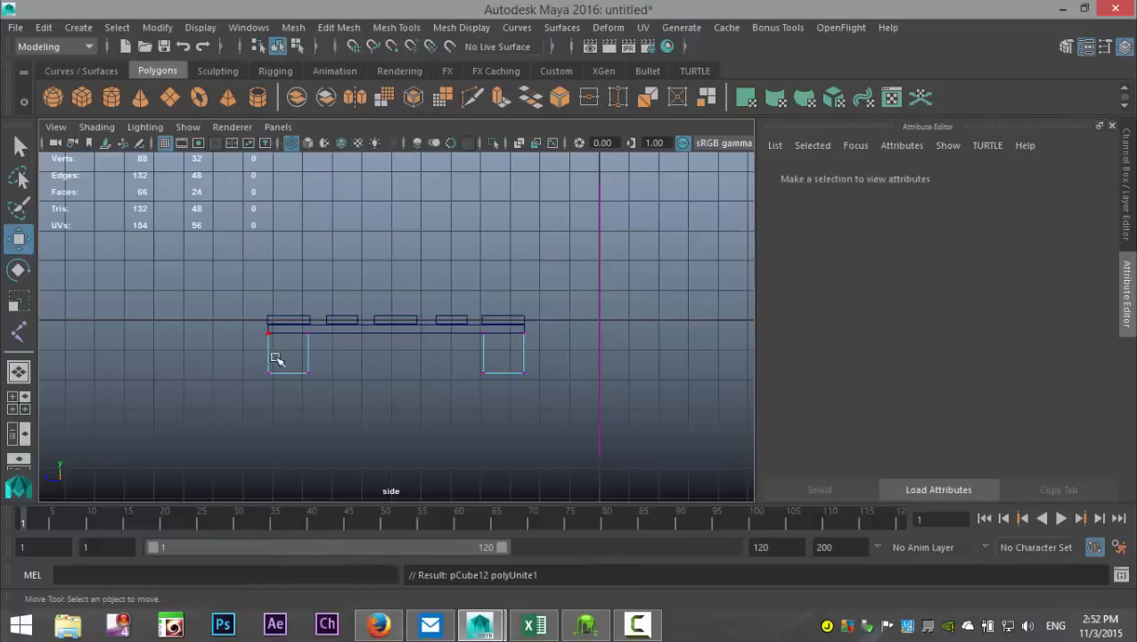
{"action": "left_click_drag", "start_coordinate": [236, 357], "coordinate": [592, 464]}
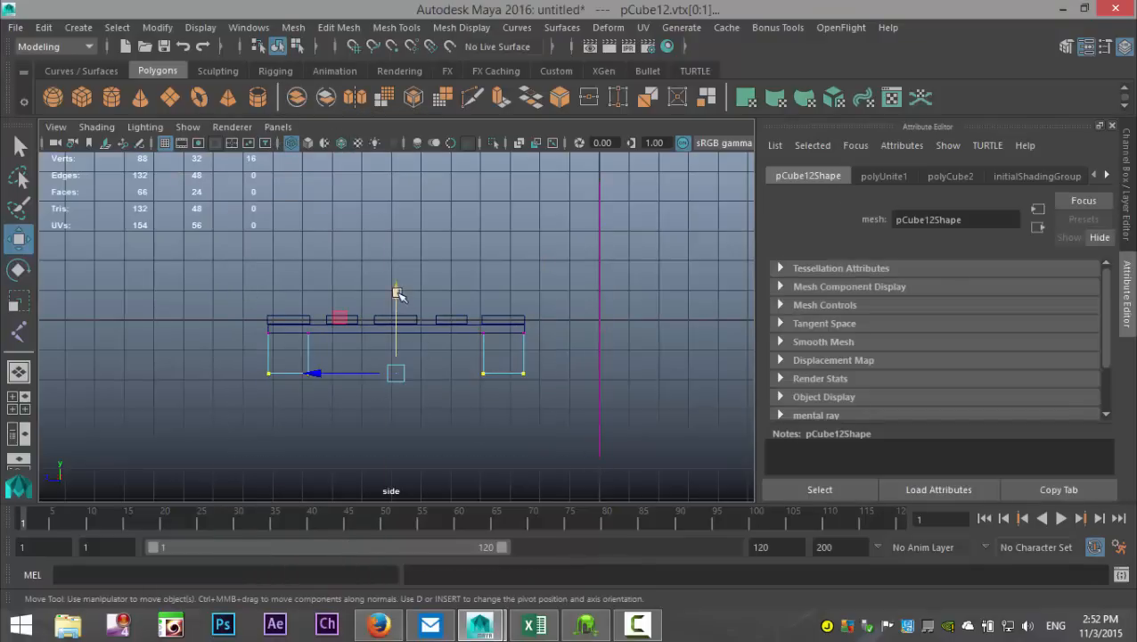
{"action": "left_click_drag", "start_coordinate": [398, 294], "coordinate": [397, 275]}
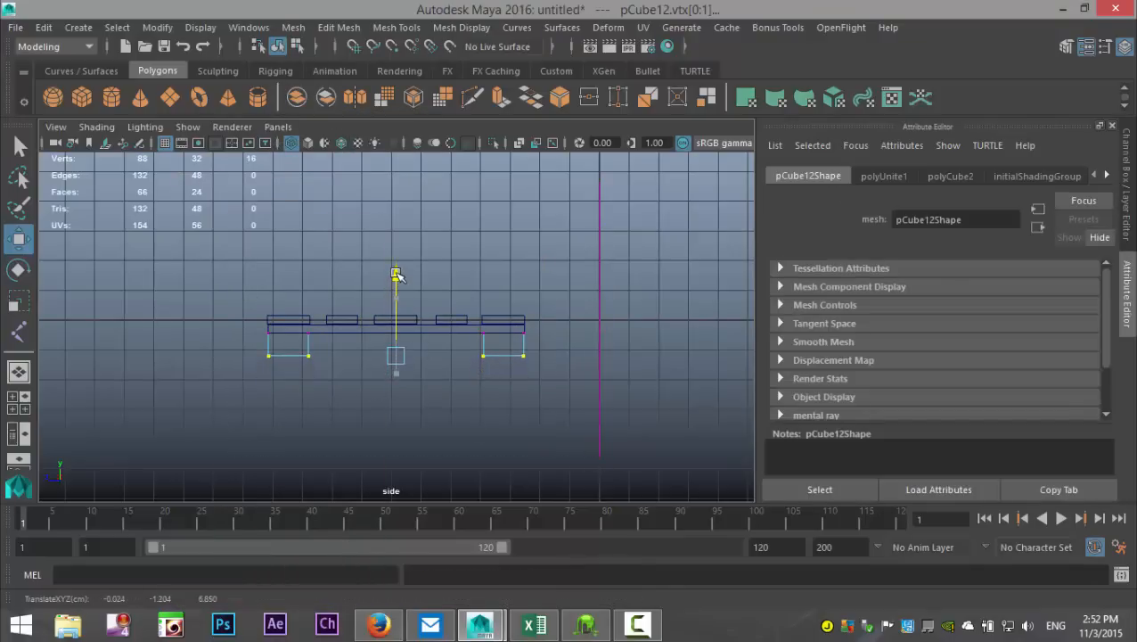
{"action": "left_click", "coordinate": [439, 418]}
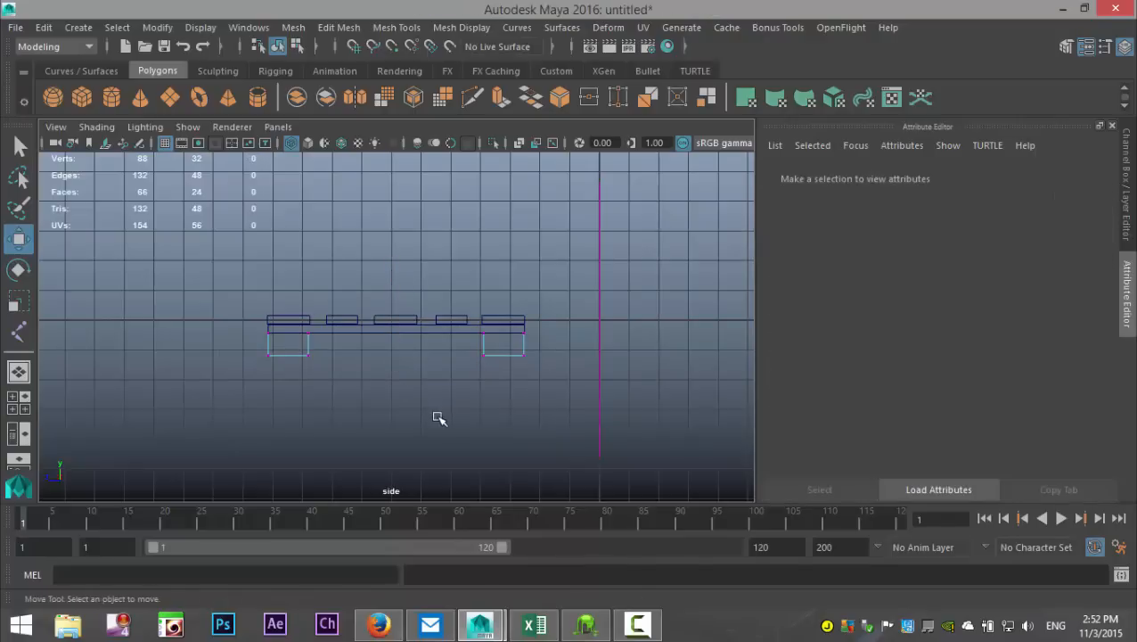
{"action": "right_click_drag", "start_coordinate": [505, 357], "coordinate": [571, 153]}
{"action": "left_click", "coordinate": [510, 356]}
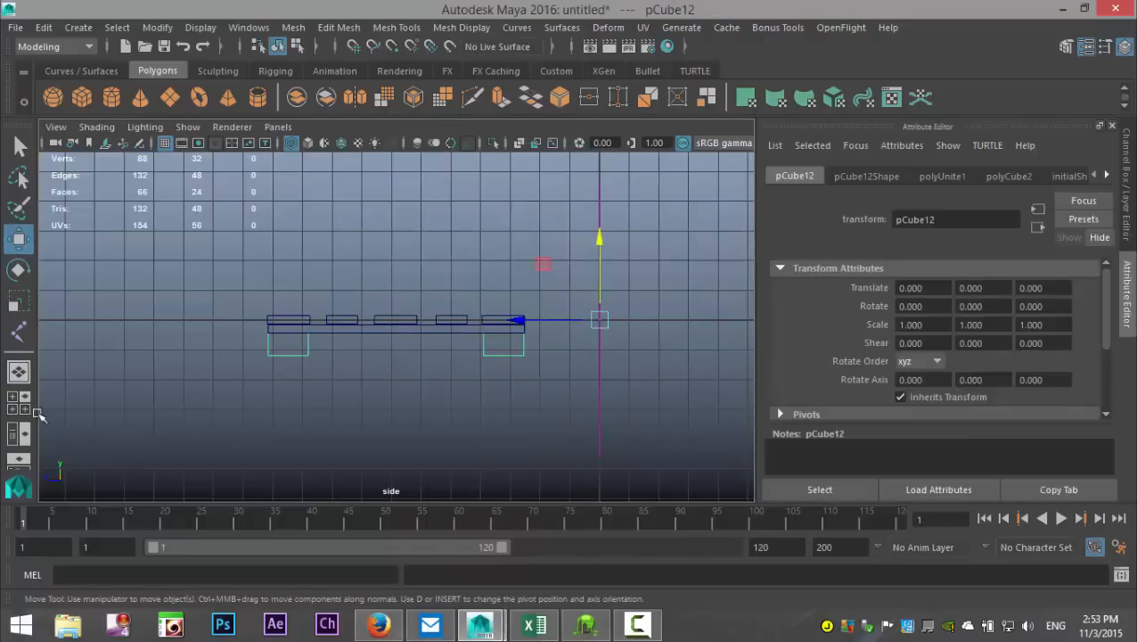
Step: Separate the combined mesh back into four individual corner blocks
{"action": "left_click", "coordinate": [18, 410]}
{"action": "key", "text": "space"}
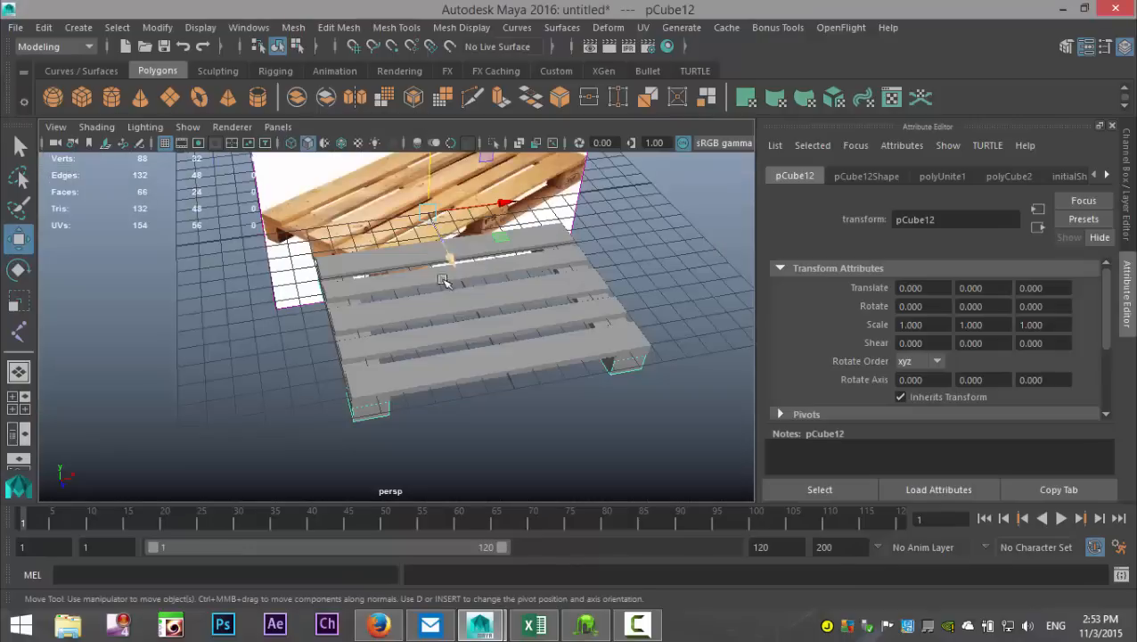
{"action": "left_click_drag", "start_coordinate": [422, 348], "coordinate": [428, 195], "text": "alt"}
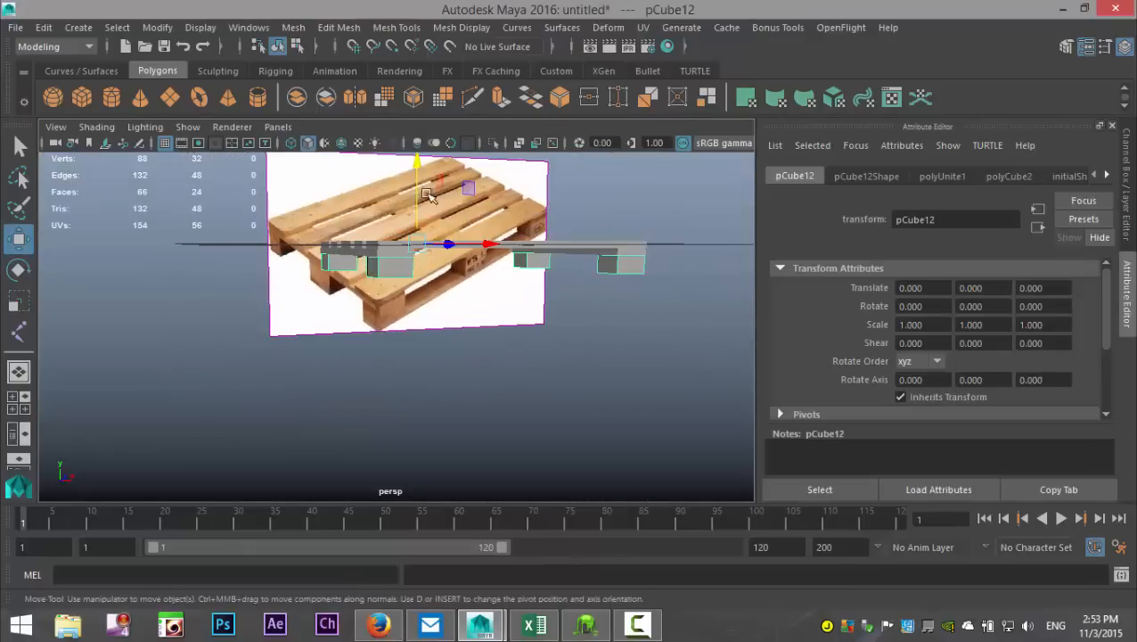
{"action": "left_click", "coordinate": [293, 26]}
{"action": "left_click", "coordinate": [346, 105]}
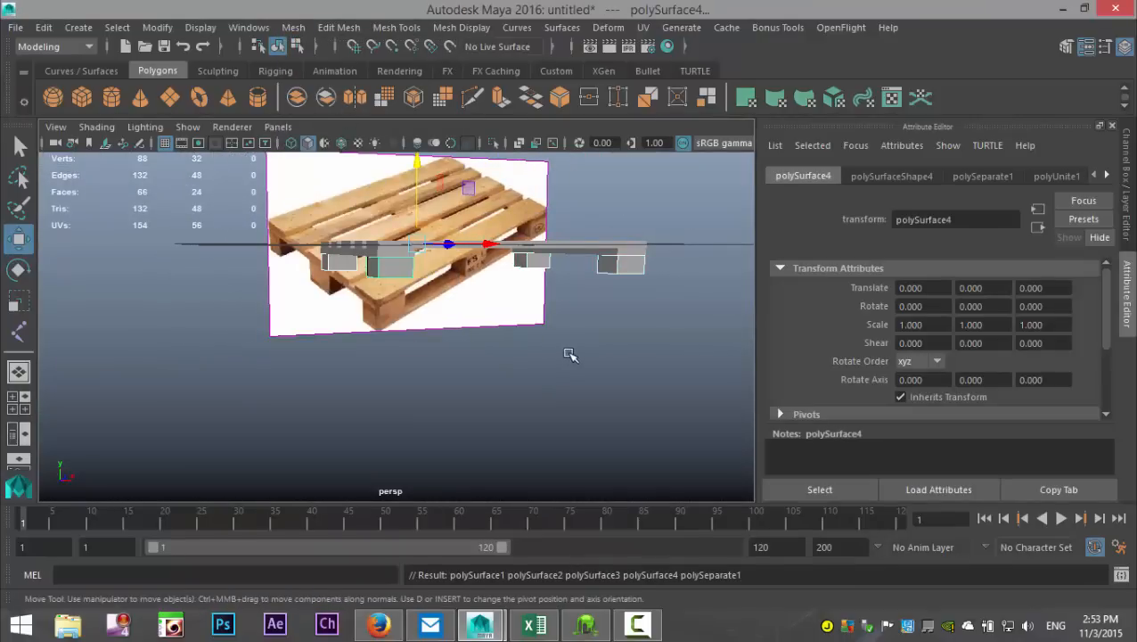
Step: Duplicate the two blocks under one crosswise plank and move the copies about -5.23 along X to the pallet's middle
{"action": "left_click_drag", "start_coordinate": [569, 353], "coordinate": [603, 333], "text": "alt"}
{"action": "left_click", "coordinate": [611, 270]}
{"action": "left_click", "coordinate": [531, 268]}
{"action": "key", "text": "ctrl+d"}
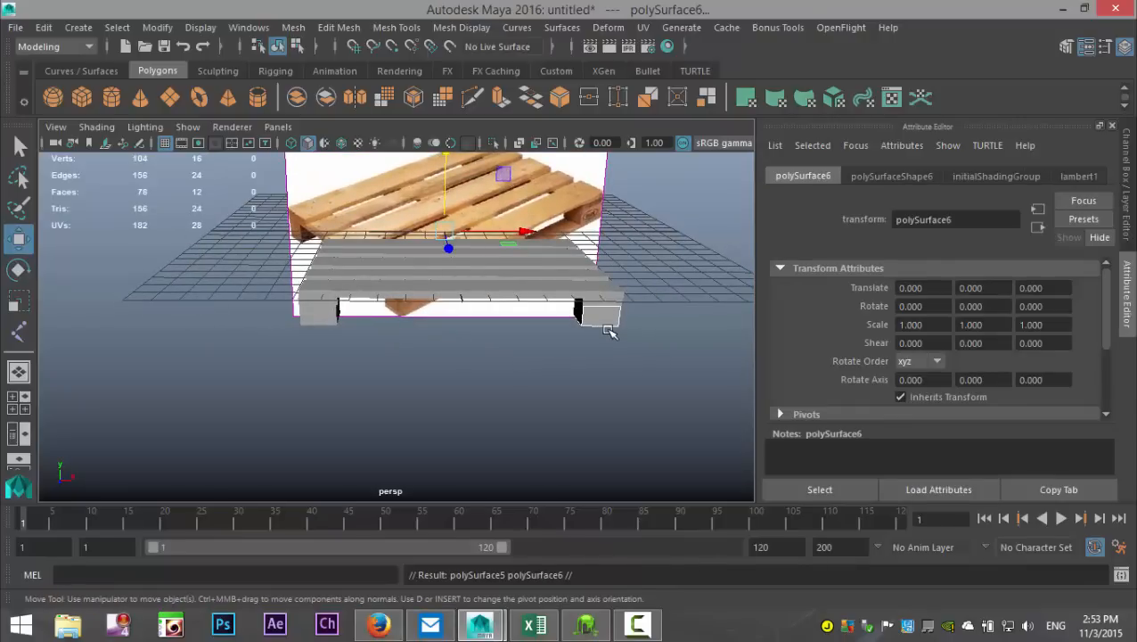
{"action": "left_click_drag", "start_coordinate": [522, 233], "coordinate": [419, 234]}
{"action": "left_click", "coordinate": [18, 402]}
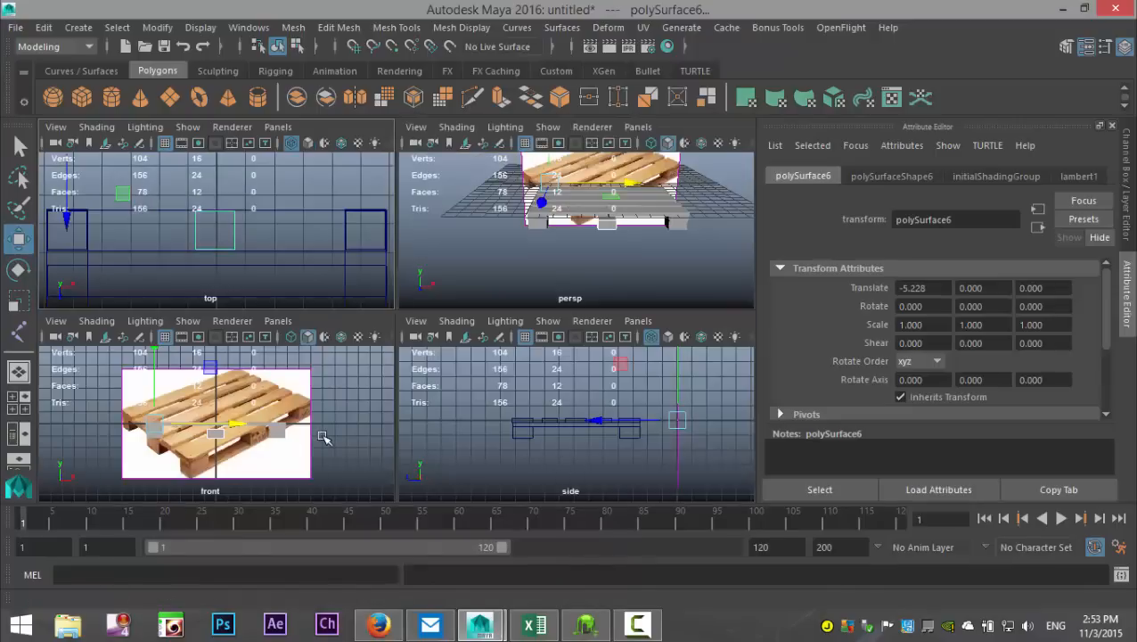
Step: Raise the top vertices of the front middle block in the front view to the plank's underside, about -0.14 along Y
{"action": "key", "text": "space"}
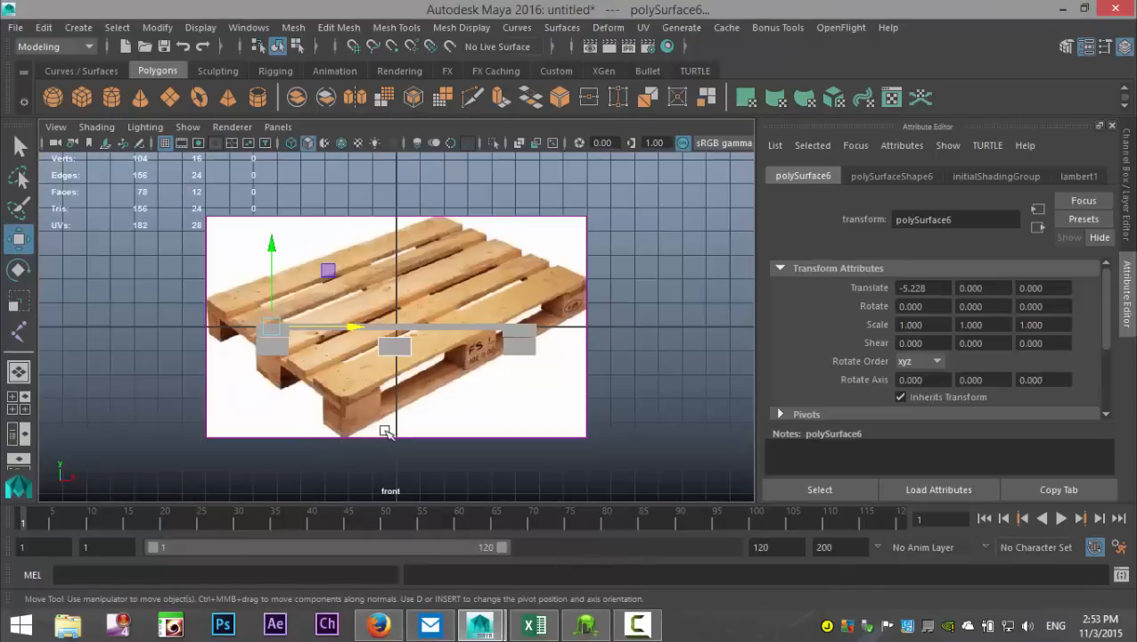
{"action": "scroll", "coordinate": [407, 421], "scroll_direction": "up", "scroll_amount": 4}
{"action": "scroll", "coordinate": [416, 419], "scroll_direction": "down", "scroll_amount": 2}
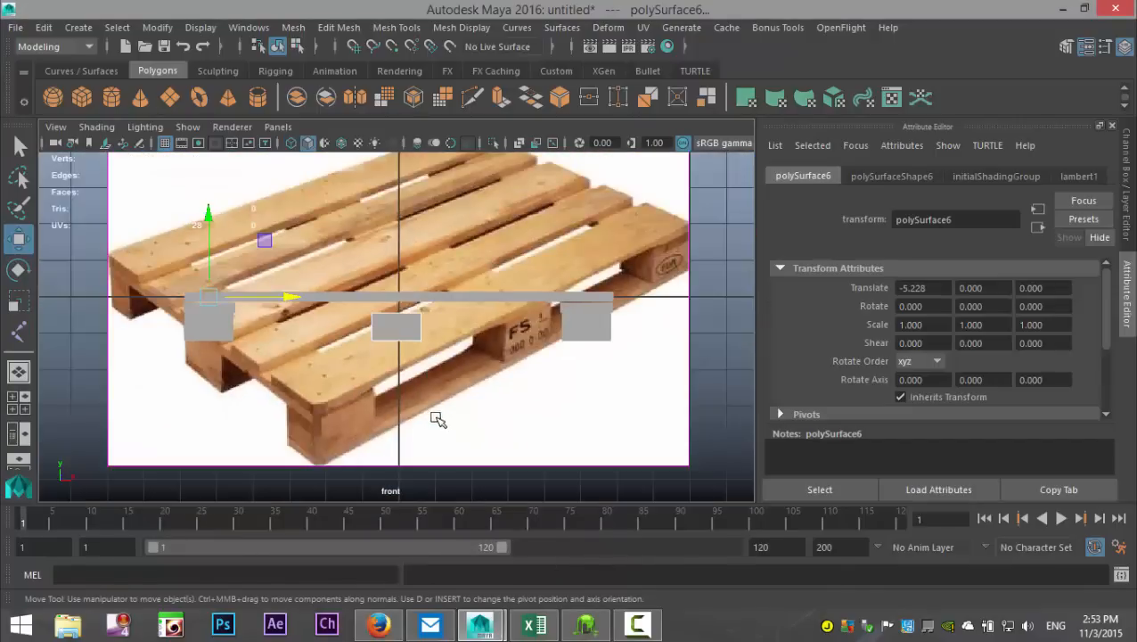
{"action": "left_click_drag", "start_coordinate": [441, 417], "coordinate": [462, 367], "text": "alt"}
{"action": "scroll", "coordinate": [406, 344], "scroll_direction": "up", "scroll_amount": 3}
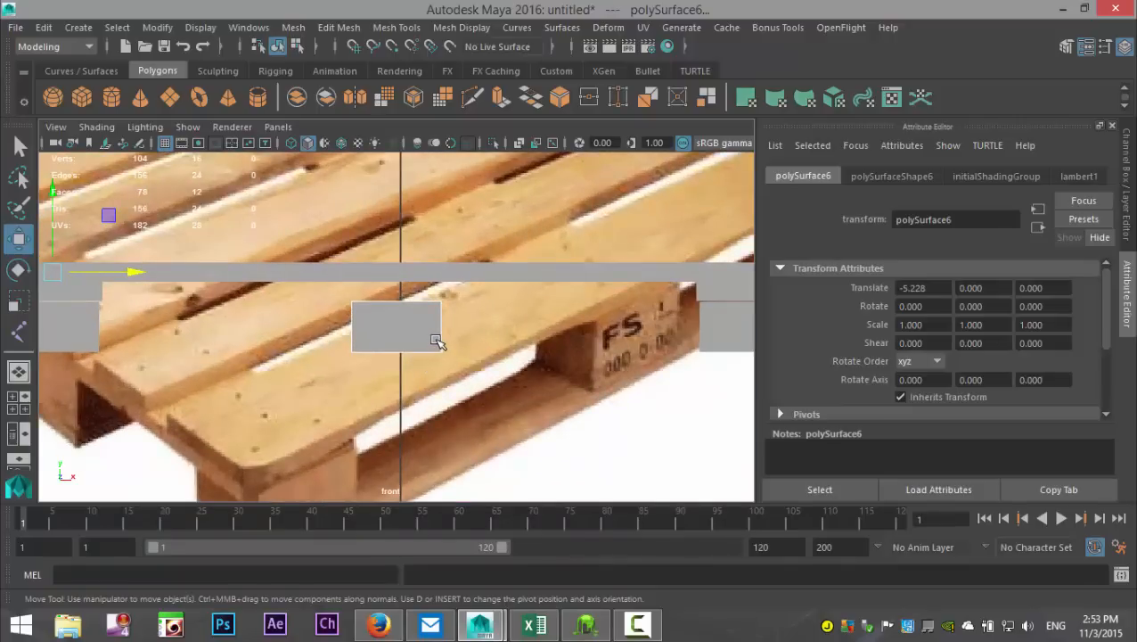
{"action": "right_click_drag", "start_coordinate": [437, 339], "coordinate": [535, 140]}
{"action": "right_click_drag", "start_coordinate": [413, 330], "coordinate": [337, 152]}
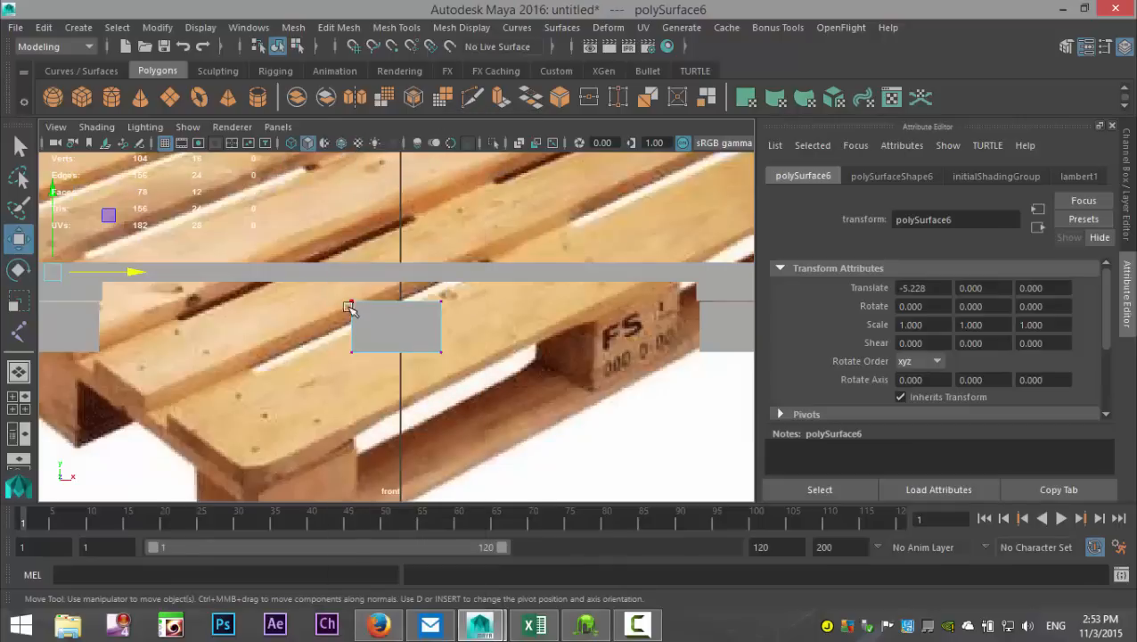
{"action": "left_click_drag", "start_coordinate": [320, 292], "coordinate": [505, 324]}
{"action": "left_click_drag", "start_coordinate": [398, 232], "coordinate": [401, 204]}
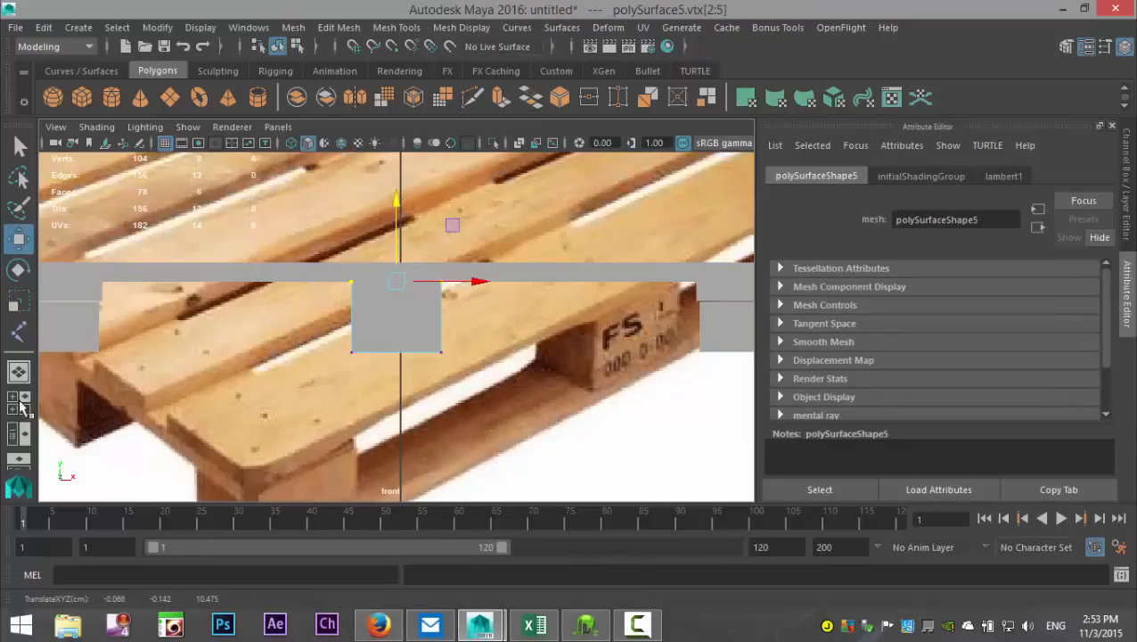
Step: Select the rear middle block and raise its top vertices to the plank's underside, about -0.14 along Y, using wireframe display
{"action": "key", "text": "space"}
{"action": "key", "text": "space"}
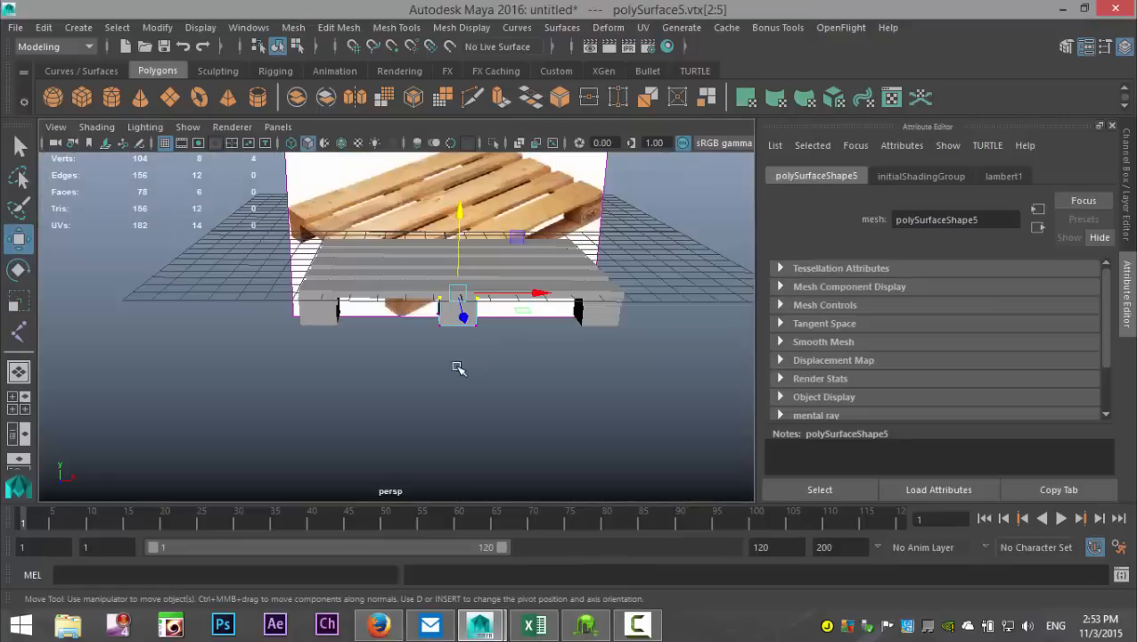
{"action": "scroll", "coordinate": [458, 367], "scroll_direction": "up", "scroll_amount": 5}
{"action": "left_click_drag", "start_coordinate": [393, 425], "coordinate": [419, 373], "text": "alt"}
{"action": "scroll", "coordinate": [443, 388], "scroll_direction": "down", "scroll_amount": 2}
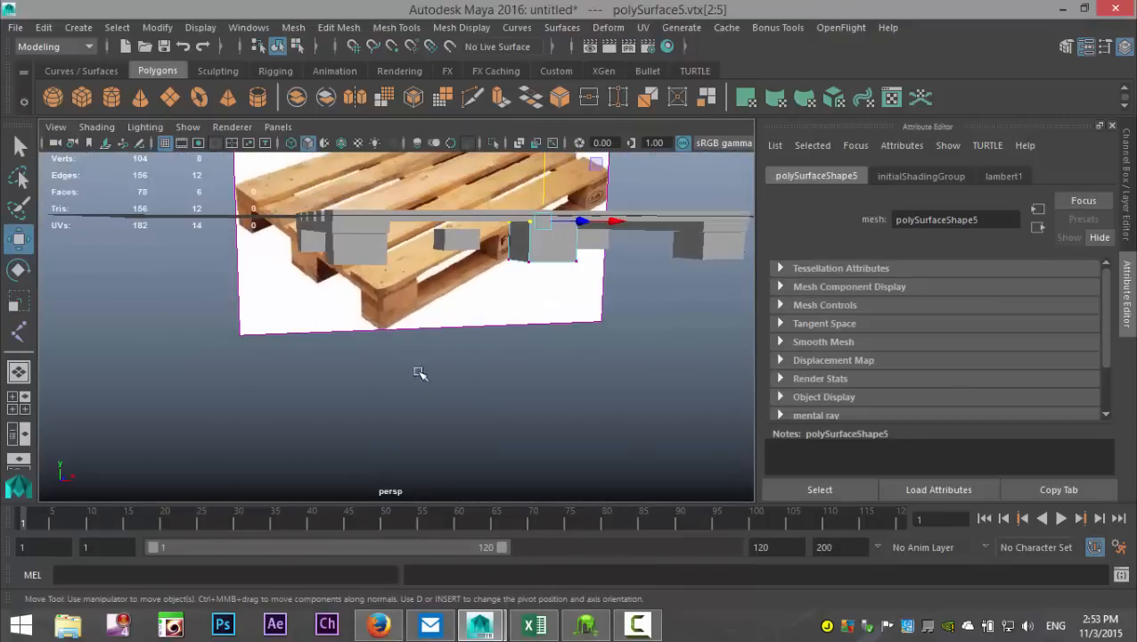
{"action": "left_click", "coordinate": [452, 244]}
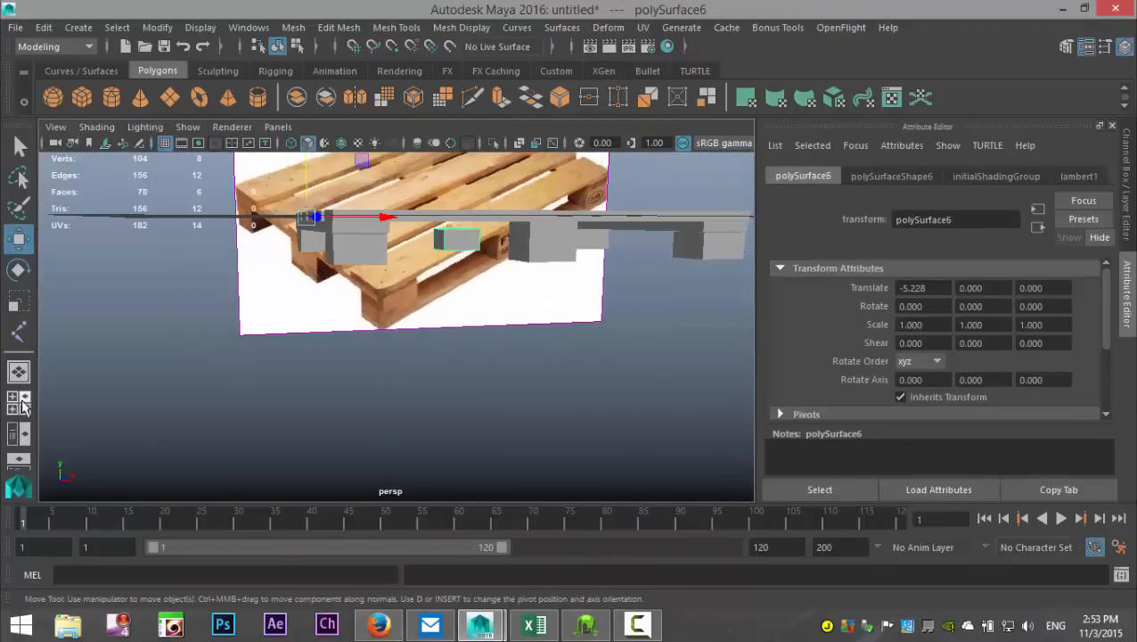
{"action": "left_click", "coordinate": [20, 402]}
{"action": "key", "text": "space"}
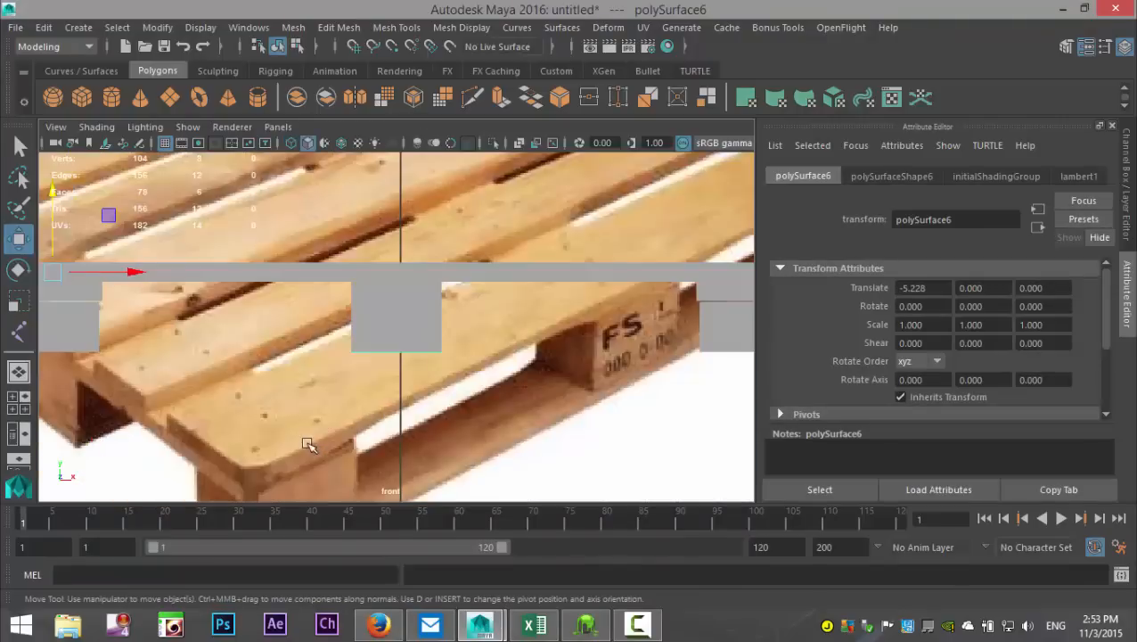
{"action": "key", "text": "4"}
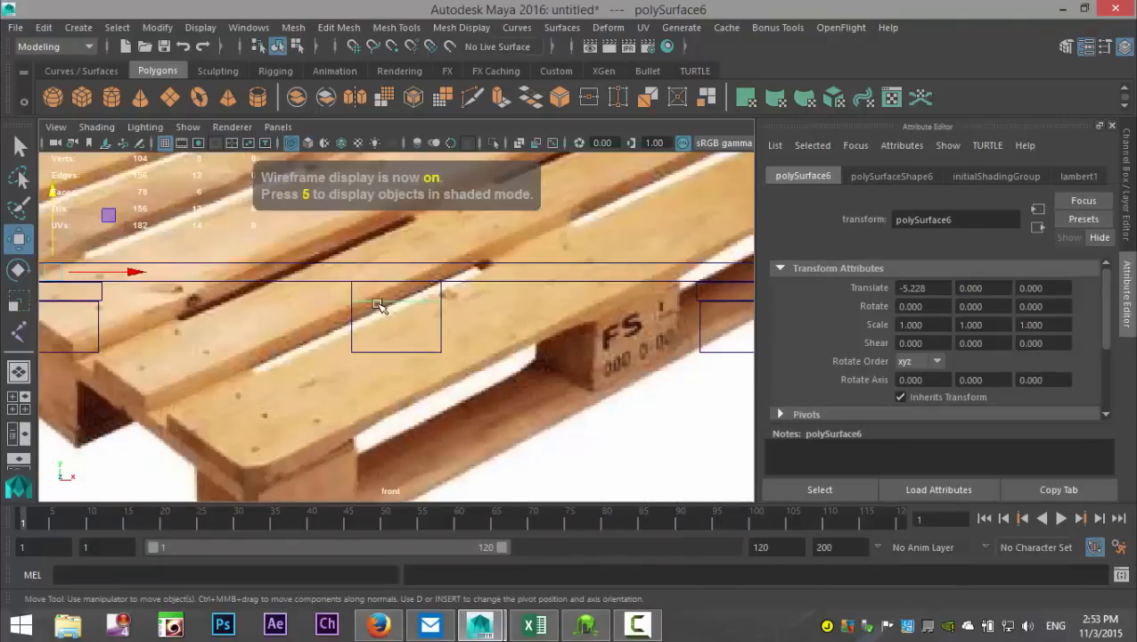
{"action": "right_click", "coordinate": [376, 303]}
{"action": "left_click", "coordinate": [376, 300]}
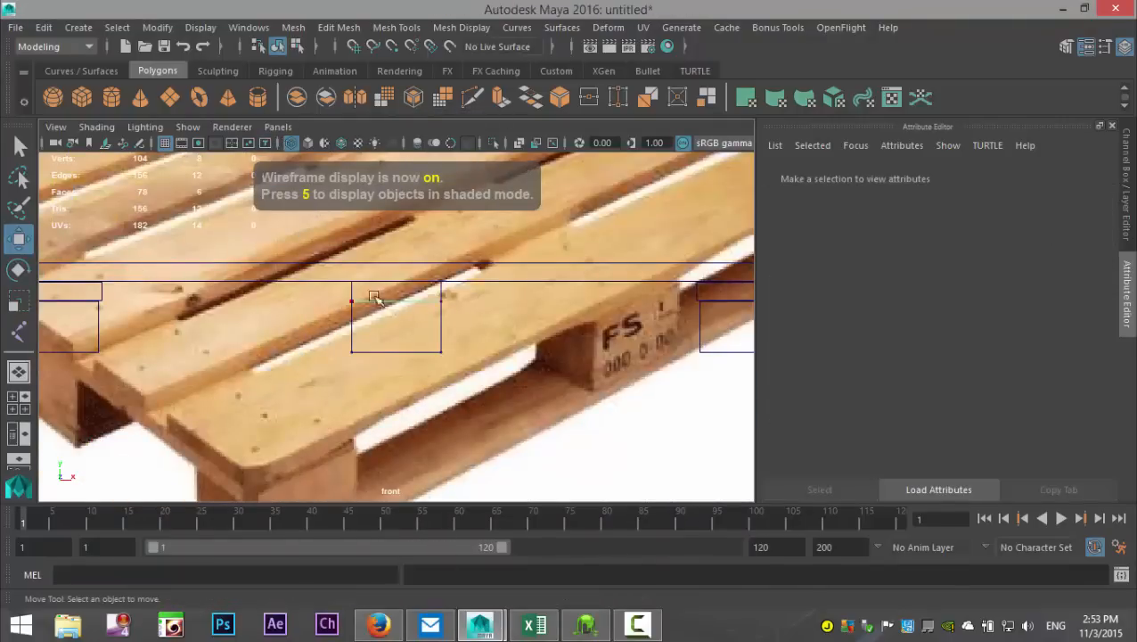
{"action": "left_click_drag", "start_coordinate": [305, 287], "coordinate": [475, 327]}
{"action": "left_click_drag", "start_coordinate": [396, 220], "coordinate": [393, 196]}
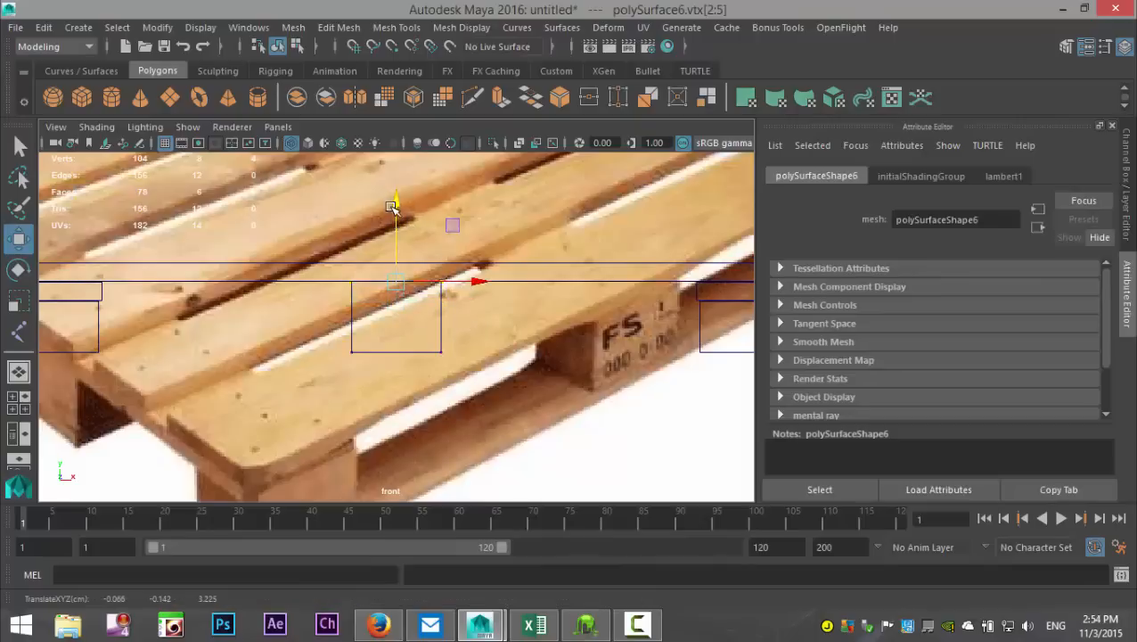
Step: Duplicate the two front corner blocks and move the copies back about -3.72 along Z
{"action": "left_click", "coordinate": [17, 398]}
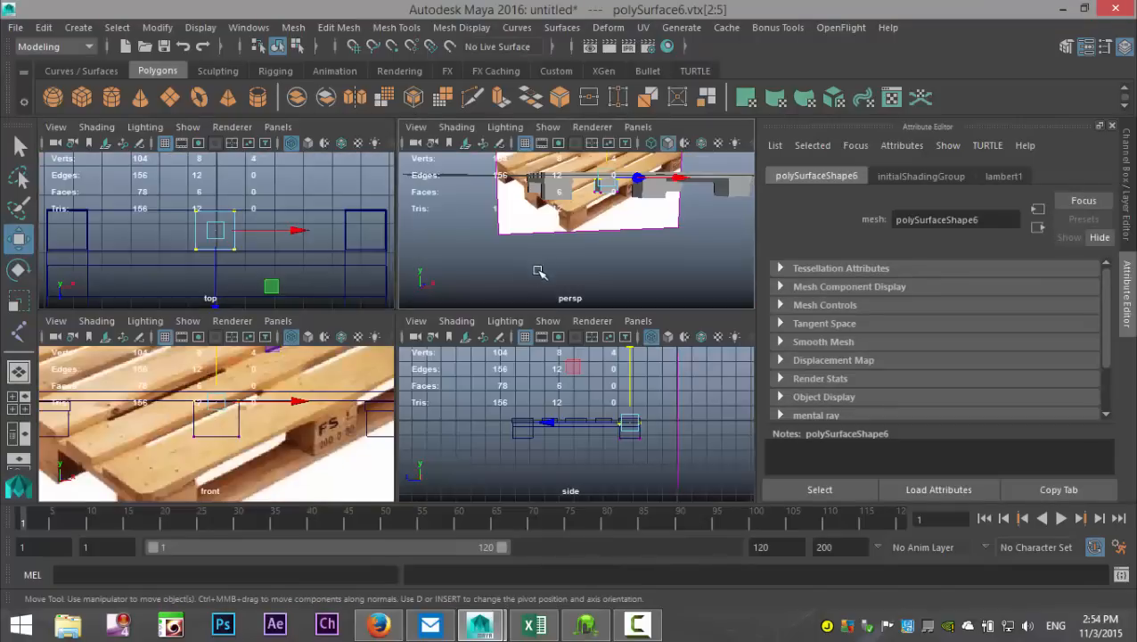
{"action": "key", "text": "space"}
{"action": "scroll", "coordinate": [484, 344], "scroll_direction": "up", "scroll_amount": 3}
{"action": "left_click_drag", "start_coordinate": [381, 403], "coordinate": [576, 333], "text": "alt"}
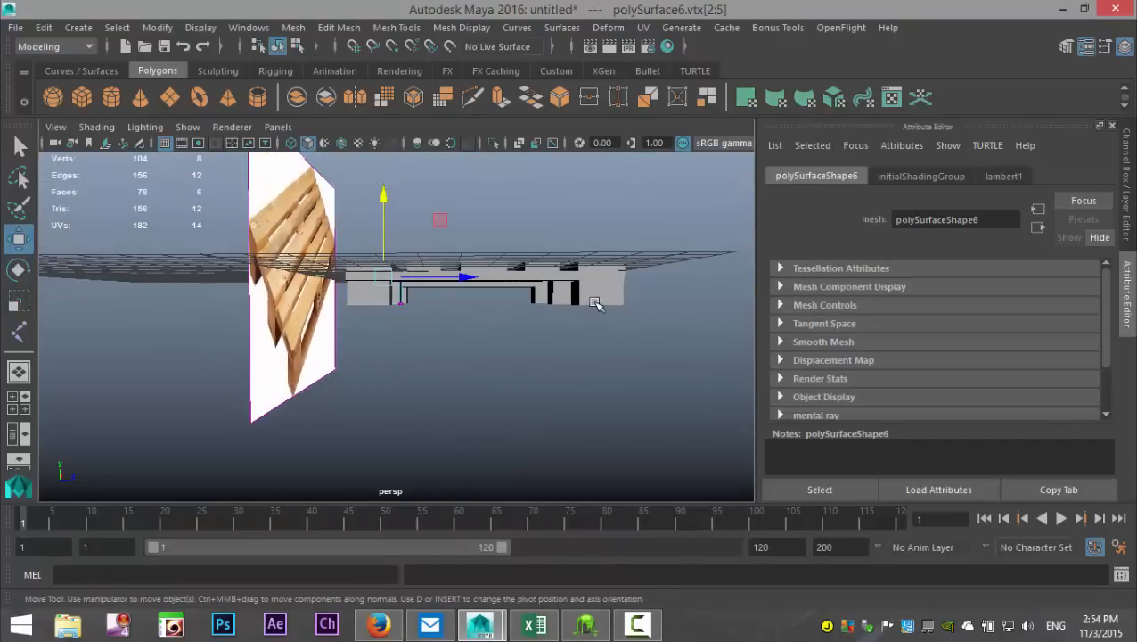
{"action": "left_click", "coordinate": [593, 304]}
{"action": "left_click", "coordinate": [536, 299], "text": "shift"}
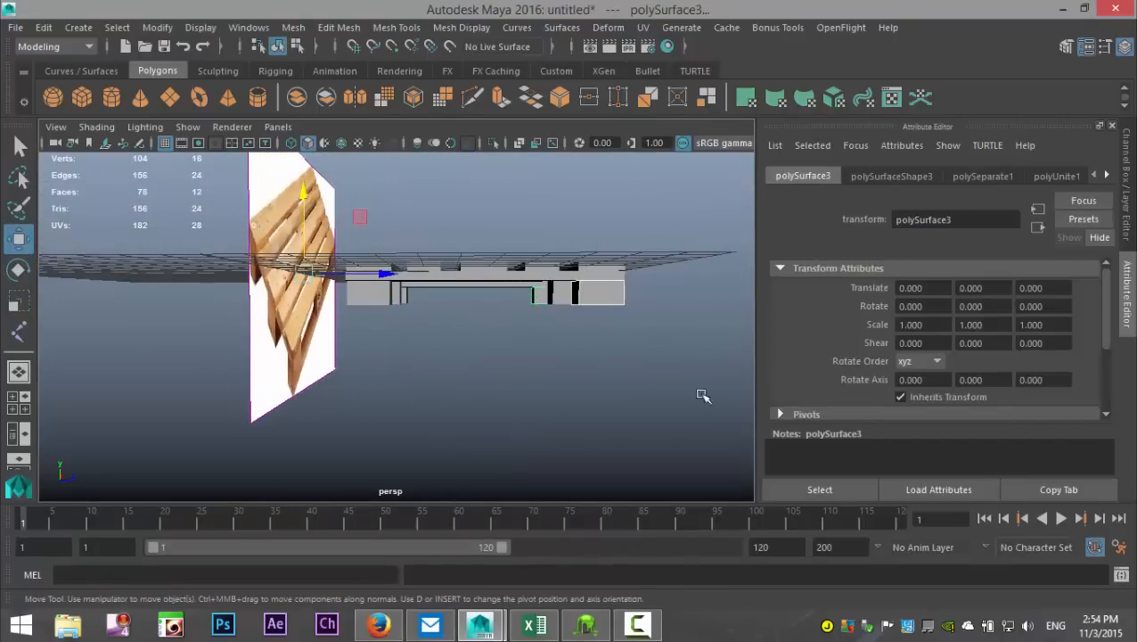
{"action": "key", "text": "ctrl+d"}
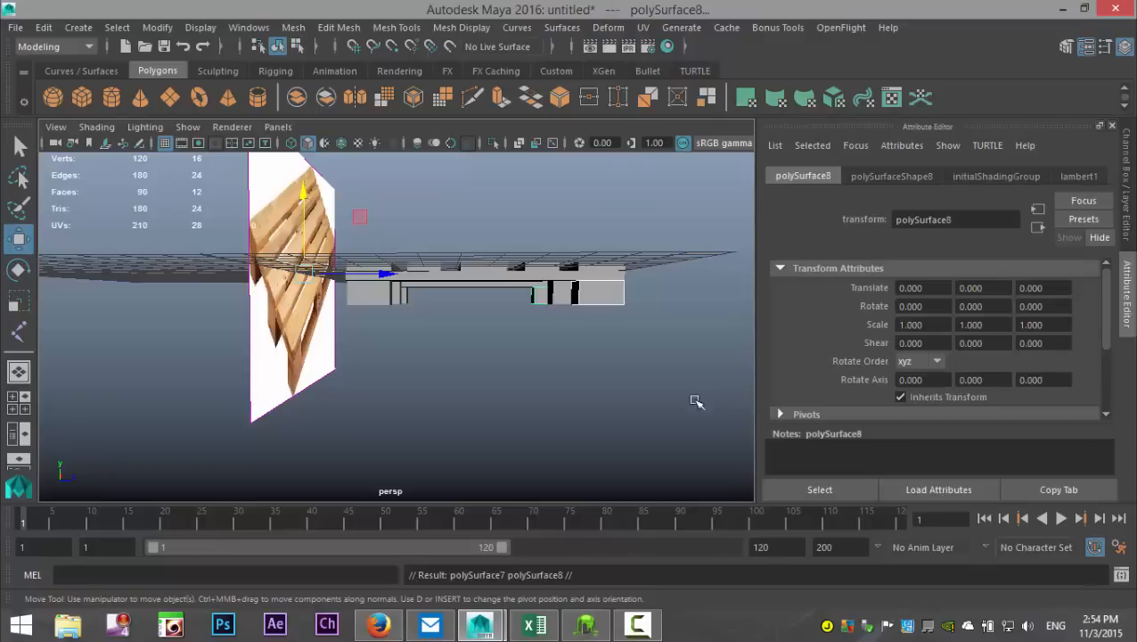
{"action": "left_click_drag", "start_coordinate": [389, 277], "coordinate": [169, 370]}
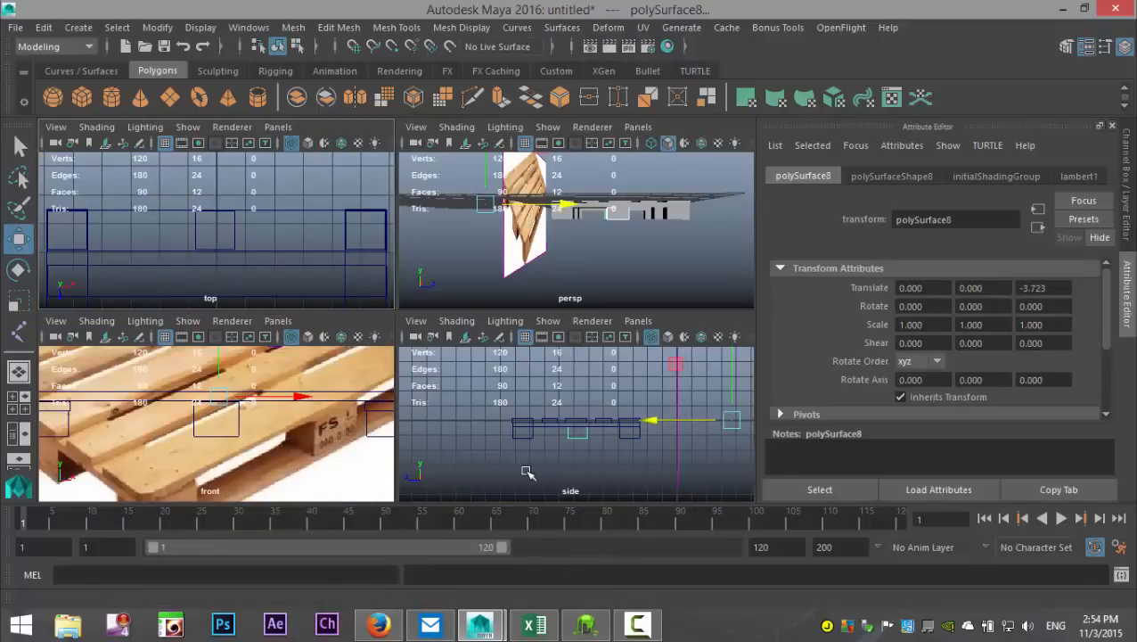
Step: Fine-tune the two duplicated blocks in the side view to about -3.605 along Z, centred between the front and rear blocks
{"action": "key", "text": "space"}
{"action": "scroll", "coordinate": [500, 452], "scroll_direction": "up", "scroll_amount": 2}
{"action": "scroll", "coordinate": [502, 448], "scroll_direction": "down", "scroll_amount": 2}
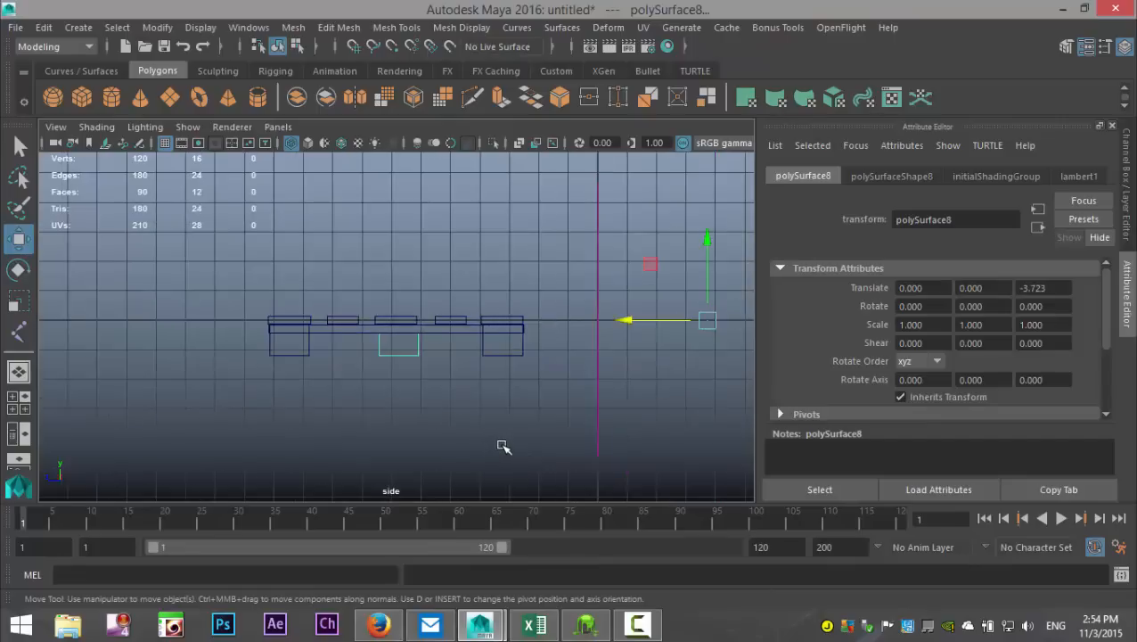
{"action": "scroll", "coordinate": [504, 446], "scroll_direction": "up", "scroll_amount": 2}
{"action": "scroll", "coordinate": [568, 414], "scroll_direction": "down", "scroll_amount": 2}
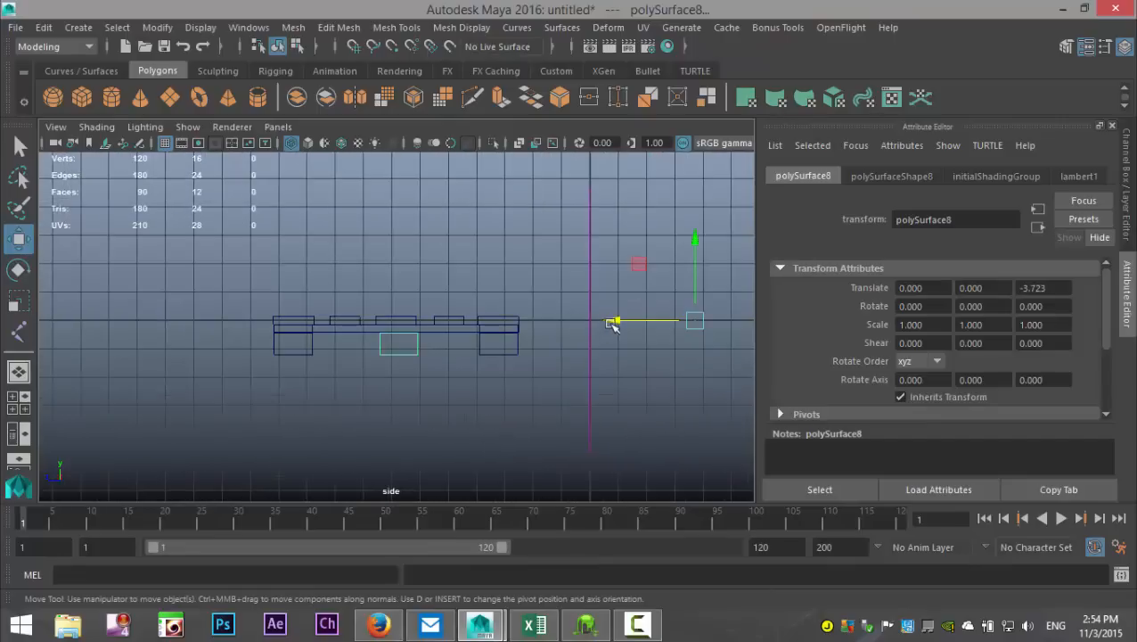
{"action": "left_click_drag", "start_coordinate": [613, 325], "coordinate": [610, 322]}
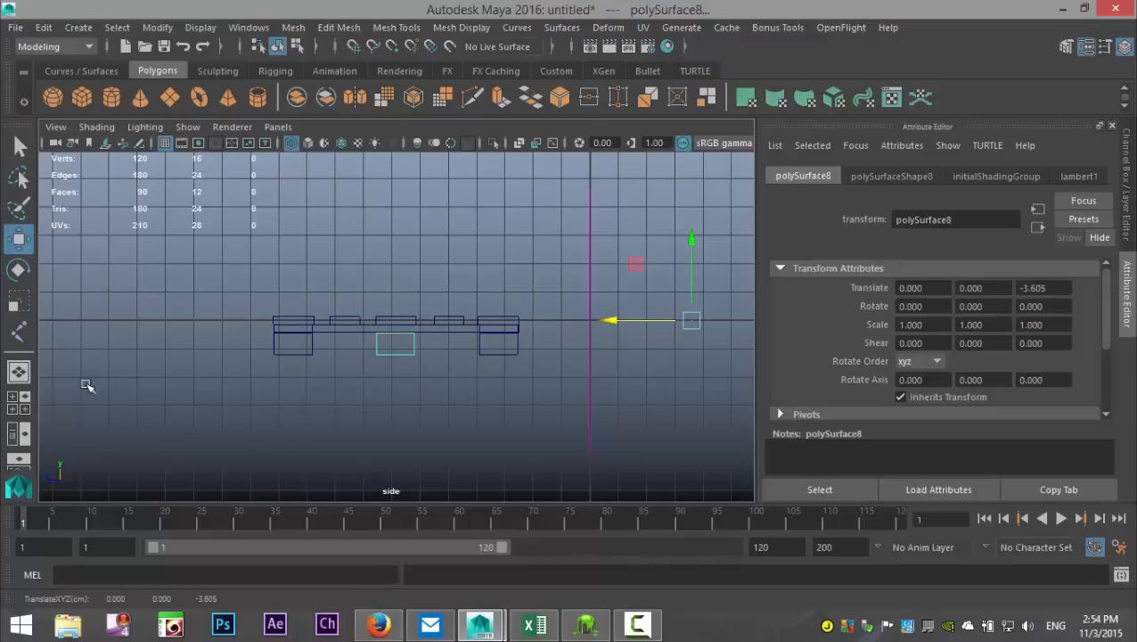
Step: Inspect the pallet from below and above in the perspective view to check the placement of the support blocks
{"action": "left_click", "coordinate": [17, 402]}
{"action": "key", "text": "space"}
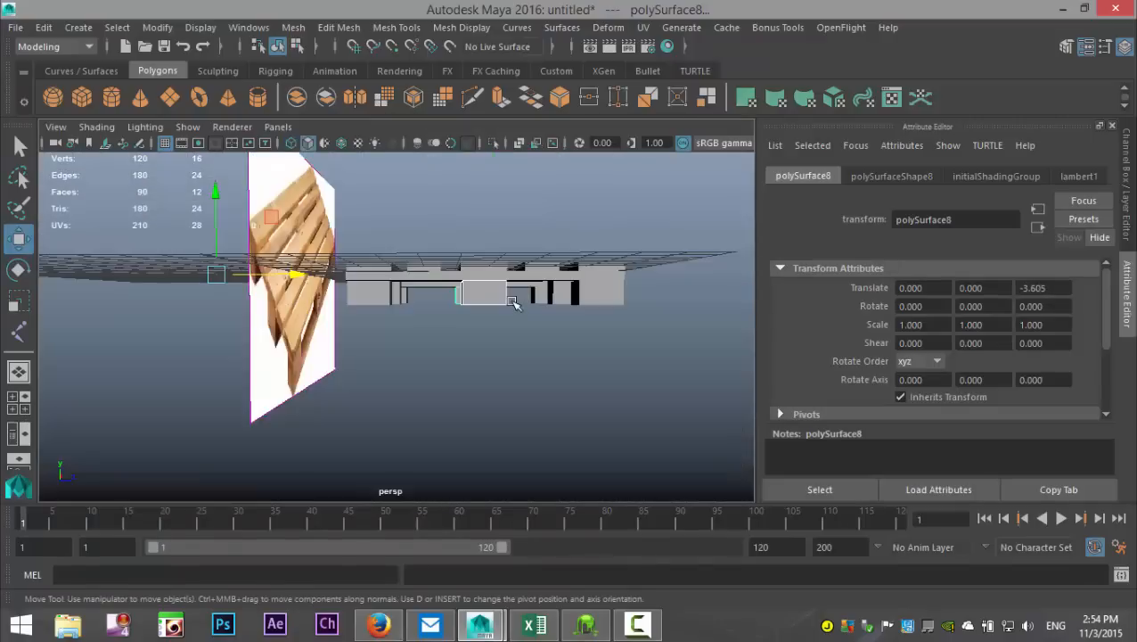
{"action": "scroll", "coordinate": [511, 301], "scroll_direction": "up", "scroll_amount": 1}
{"action": "scroll", "coordinate": [509, 314], "scroll_direction": "down", "scroll_amount": 1}
{"action": "scroll", "coordinate": [509, 319], "scroll_direction": "up", "scroll_amount": 1}
{"action": "left_click_drag", "start_coordinate": [583, 353], "coordinate": [520, 337], "text": "alt"}
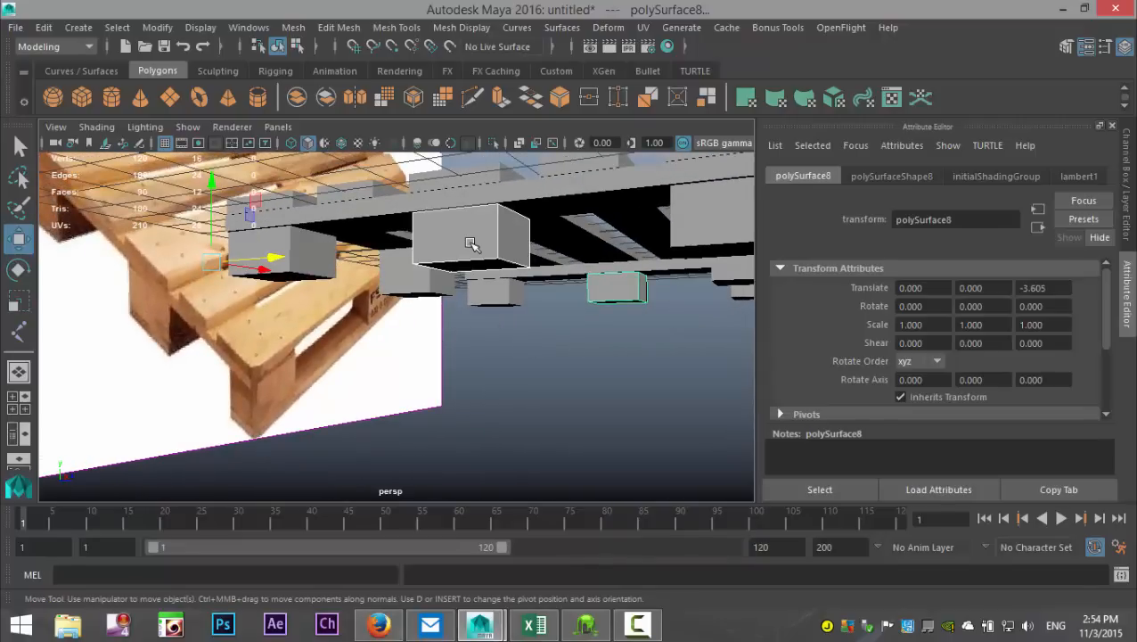
{"action": "scroll", "coordinate": [530, 361], "scroll_direction": "down", "scroll_amount": 5}
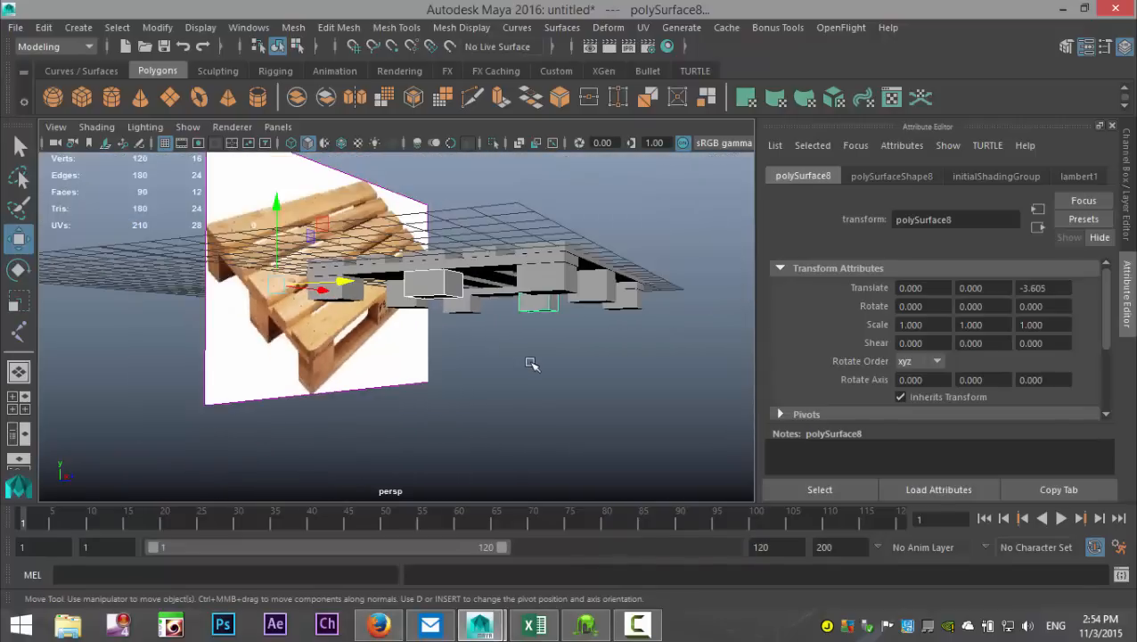
{"action": "left_click_drag", "start_coordinate": [519, 382], "coordinate": [454, 396], "text": "alt"}
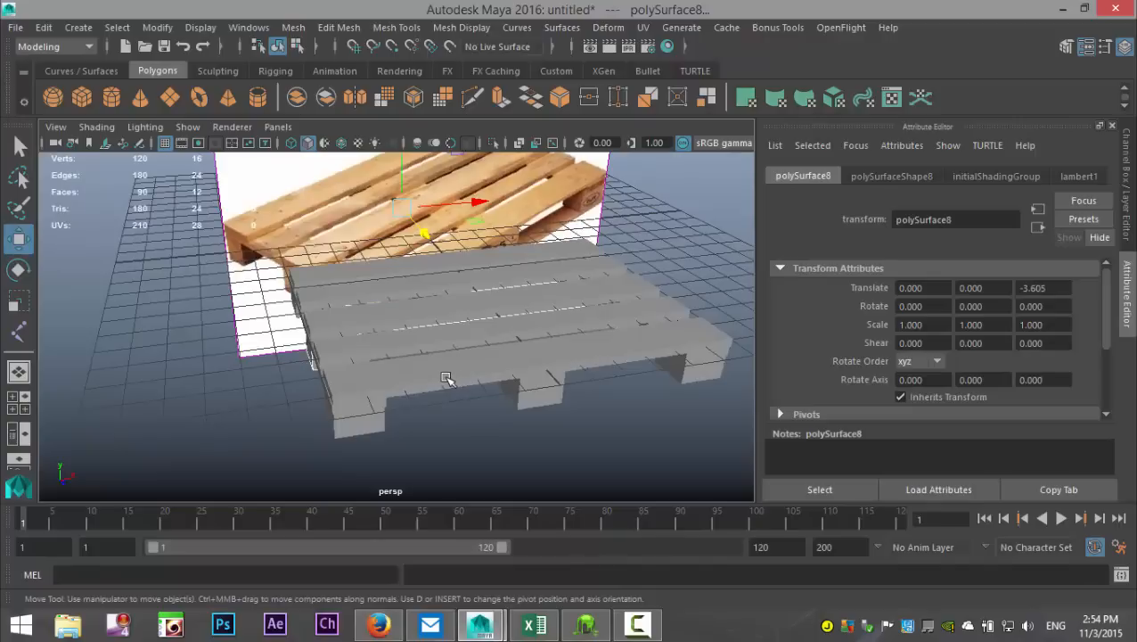
Step: Duplicate the two outermost top planks and lower the copies beneath the blocks to about -1.396 along Y
{"action": "left_click", "coordinate": [452, 361]}
{"action": "left_click", "coordinate": [429, 268]}
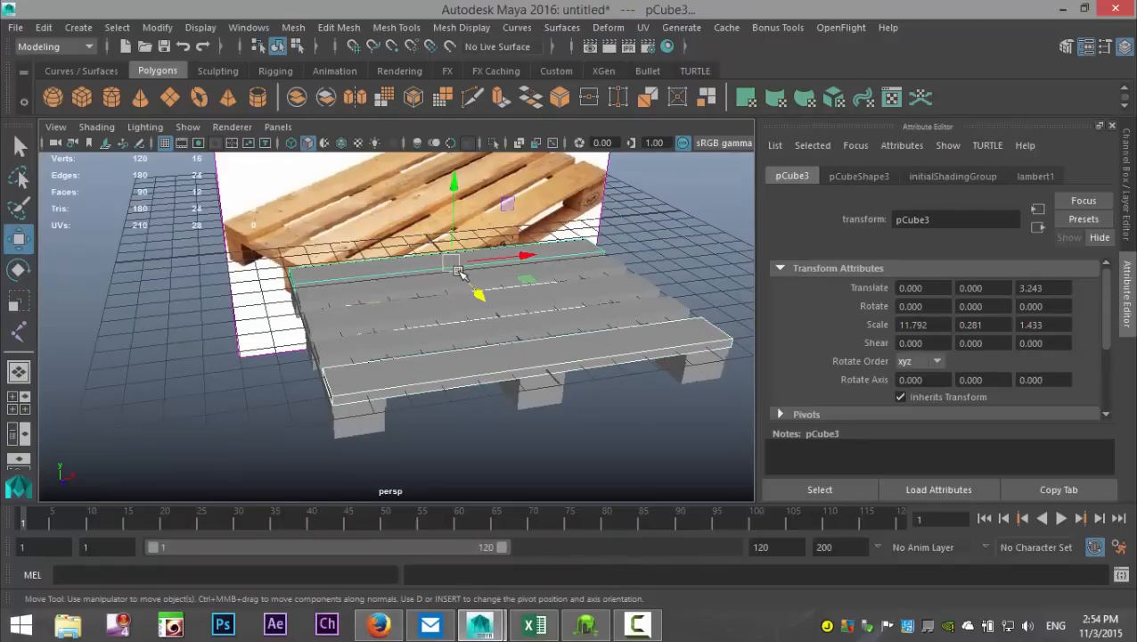
{"action": "key", "text": "ctrl+d"}
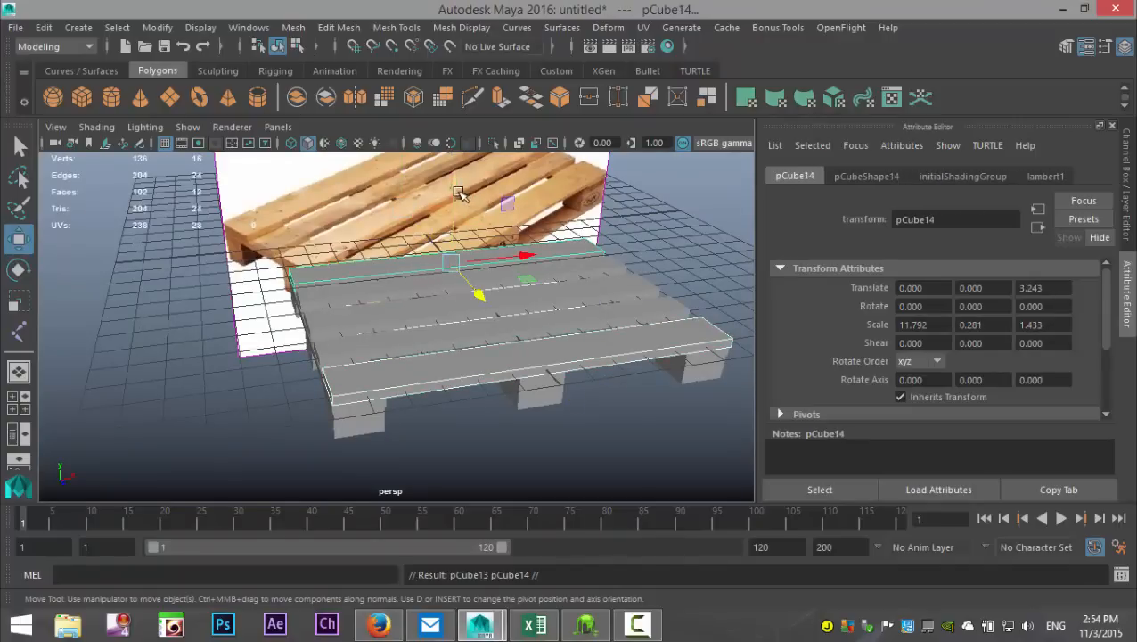
{"action": "left_click_drag", "start_coordinate": [457, 187], "coordinate": [454, 228]}
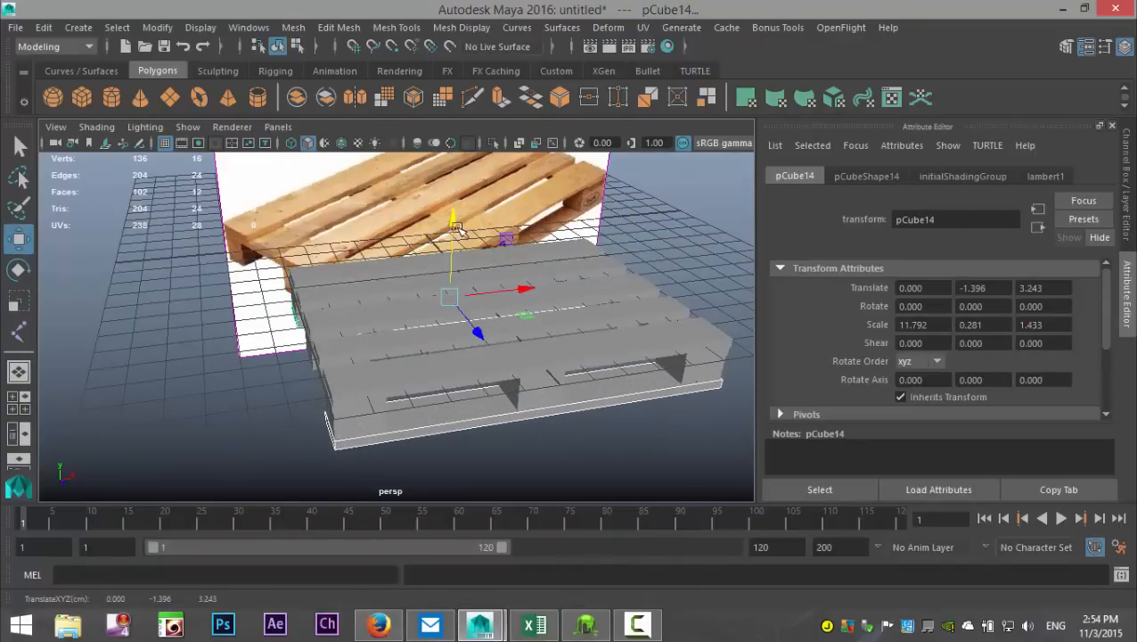
Step: Raise the two bottom planks slightly in the side view to about -1.363 along Y so they meet the blocks
{"action": "left_click", "coordinate": [19, 396]}
{"action": "key", "text": "space"}
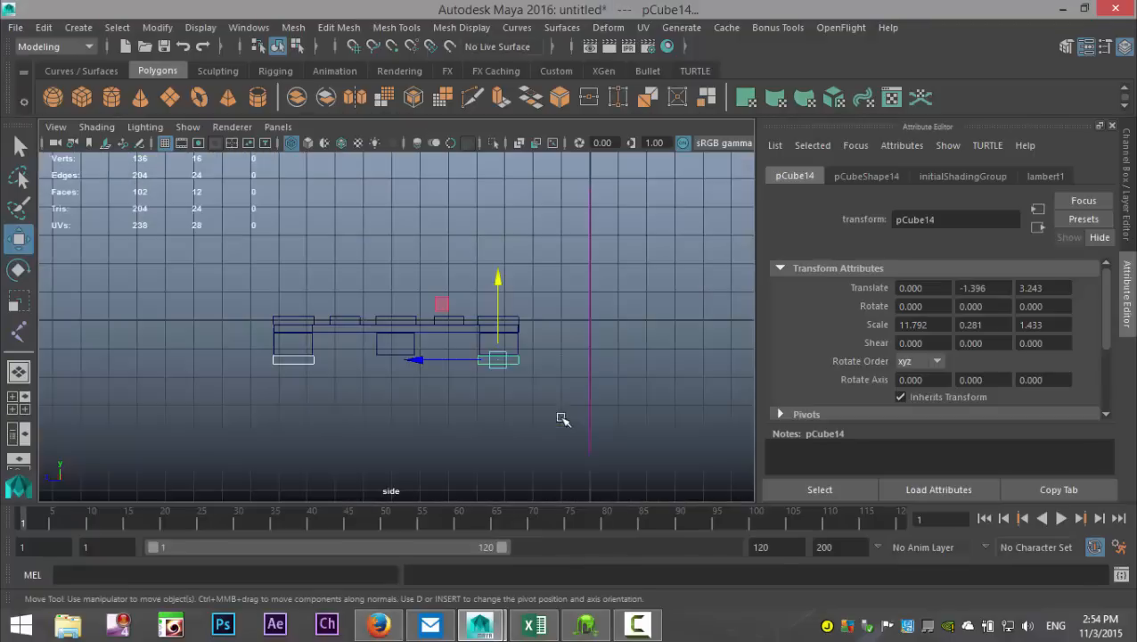
{"action": "scroll", "coordinate": [526, 356], "scroll_direction": "up", "scroll_amount": 3}
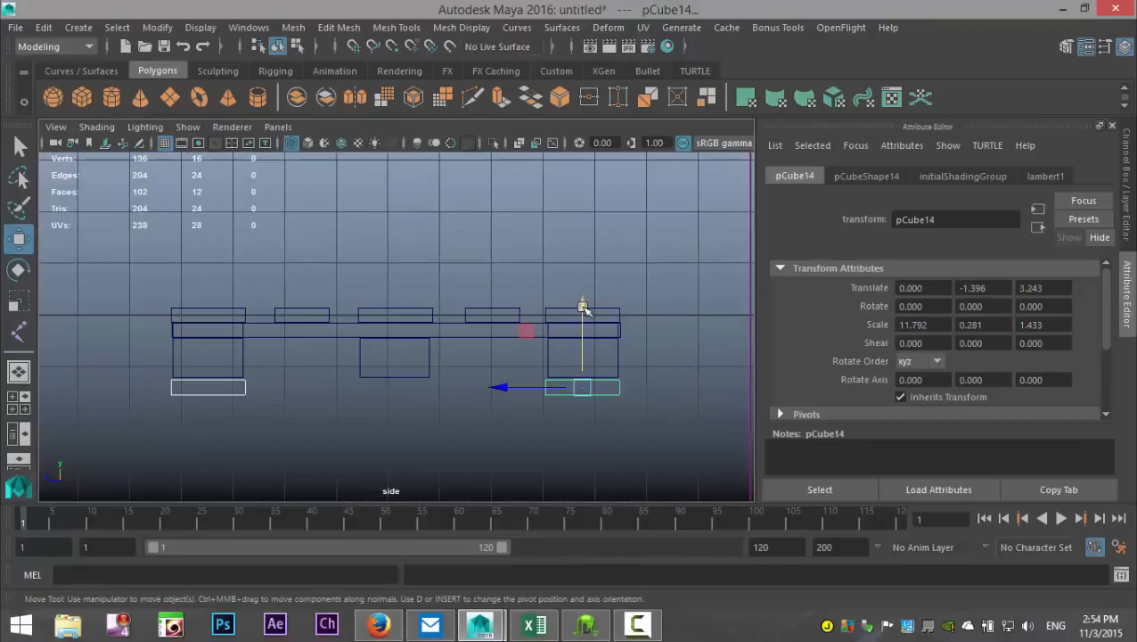
{"action": "left_click_drag", "start_coordinate": [583, 306], "coordinate": [583, 304]}
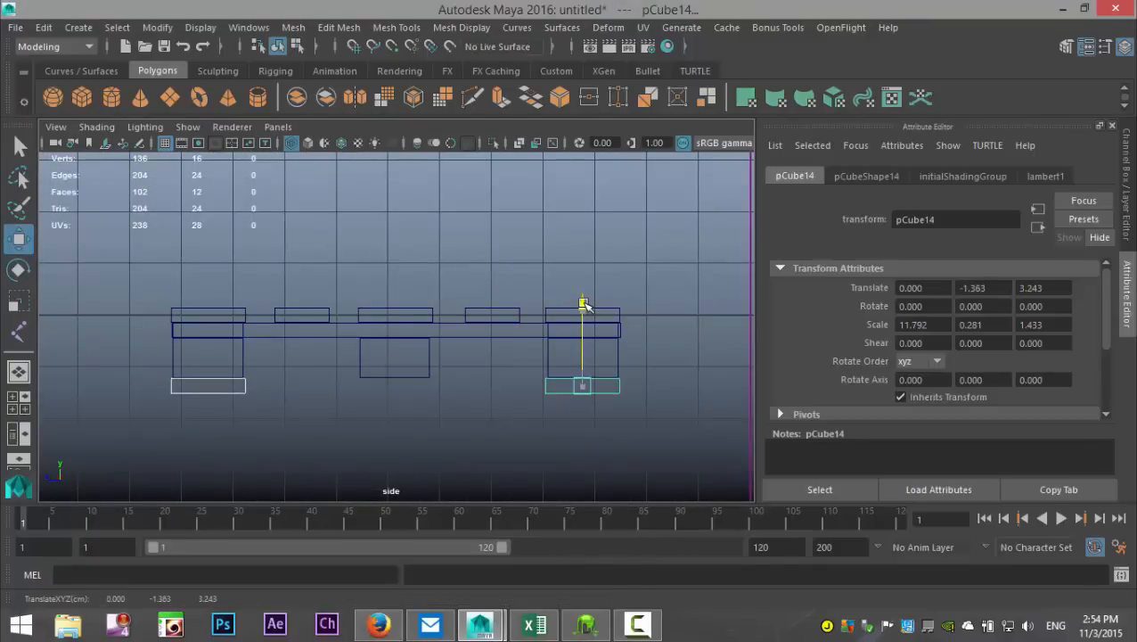
Step: Select the two middle support blocks and inspect them from below and from the side relative to the bottom planks
{"action": "scroll", "coordinate": [479, 379], "scroll_direction": "up", "scroll_amount": 3}
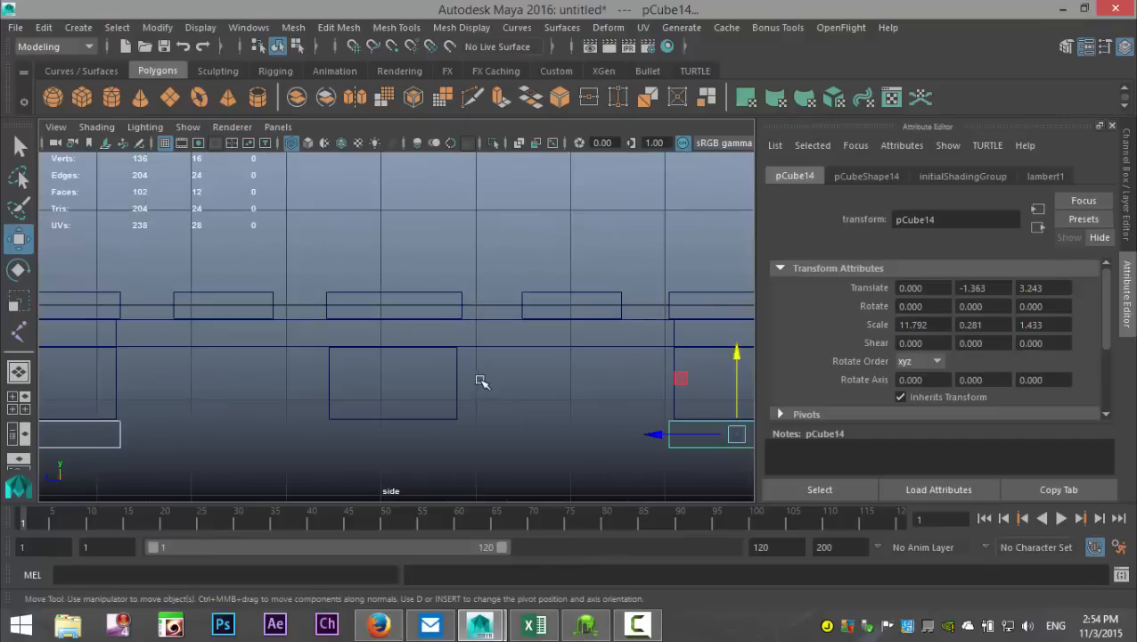
{"action": "middle_click_drag", "start_coordinate": [533, 414], "coordinate": [571, 298], "text": "alt"}
{"action": "left_click", "coordinate": [496, 304]}
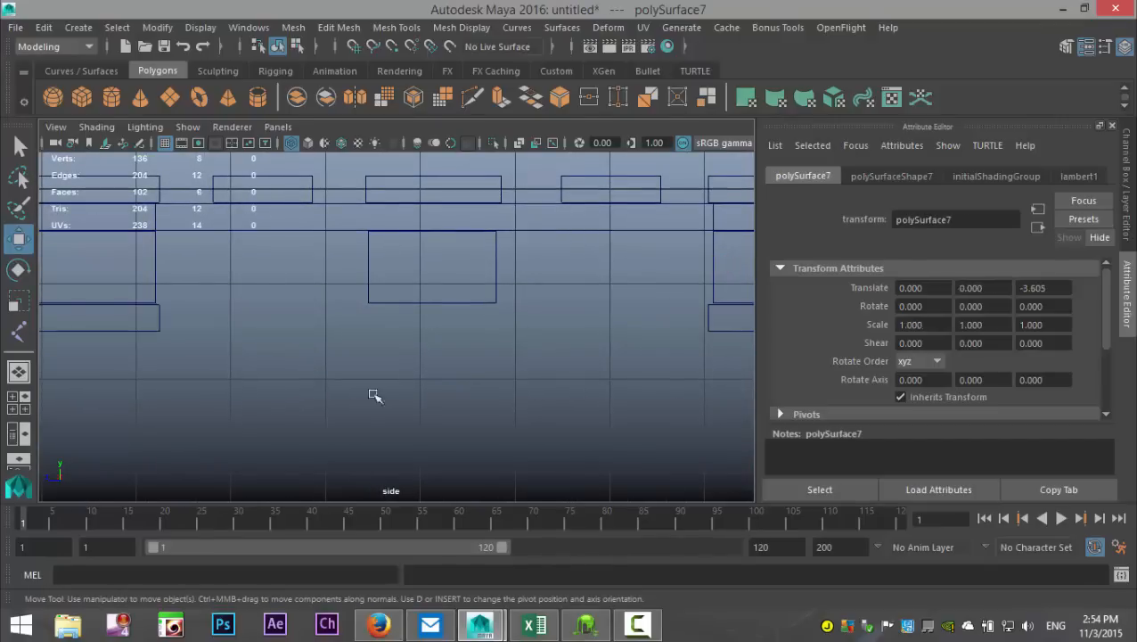
{"action": "key", "text": "ctrl+z"}
{"action": "key", "text": "ctrl+z"}
{"action": "left_click_drag", "start_coordinate": [367, 281], "coordinate": [406, 338]}
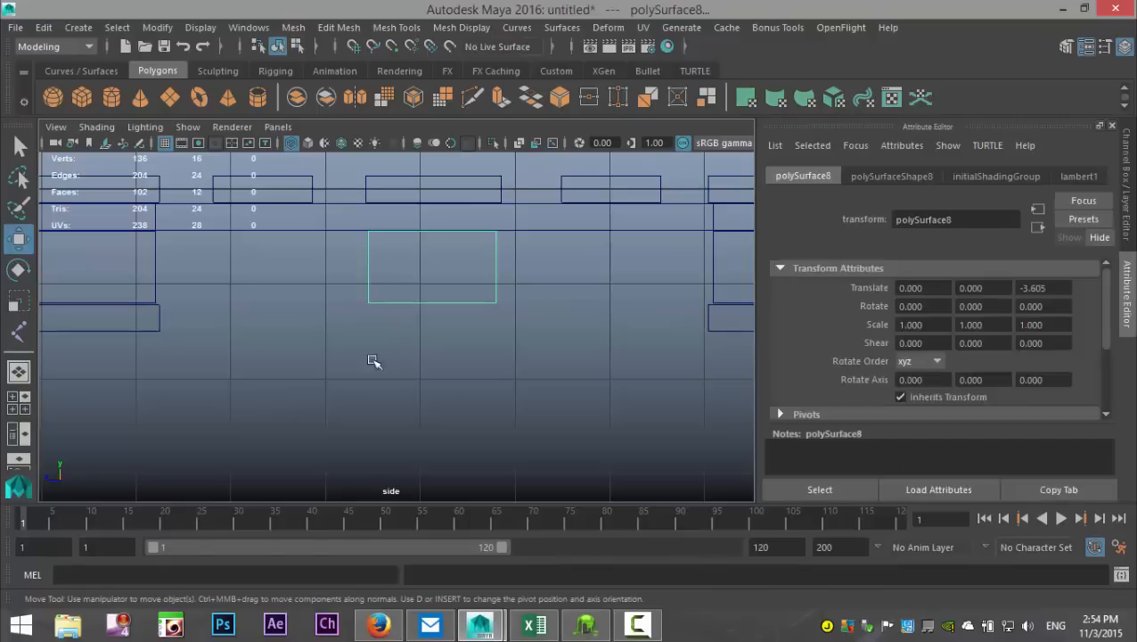
{"action": "left_click", "coordinate": [13, 397]}
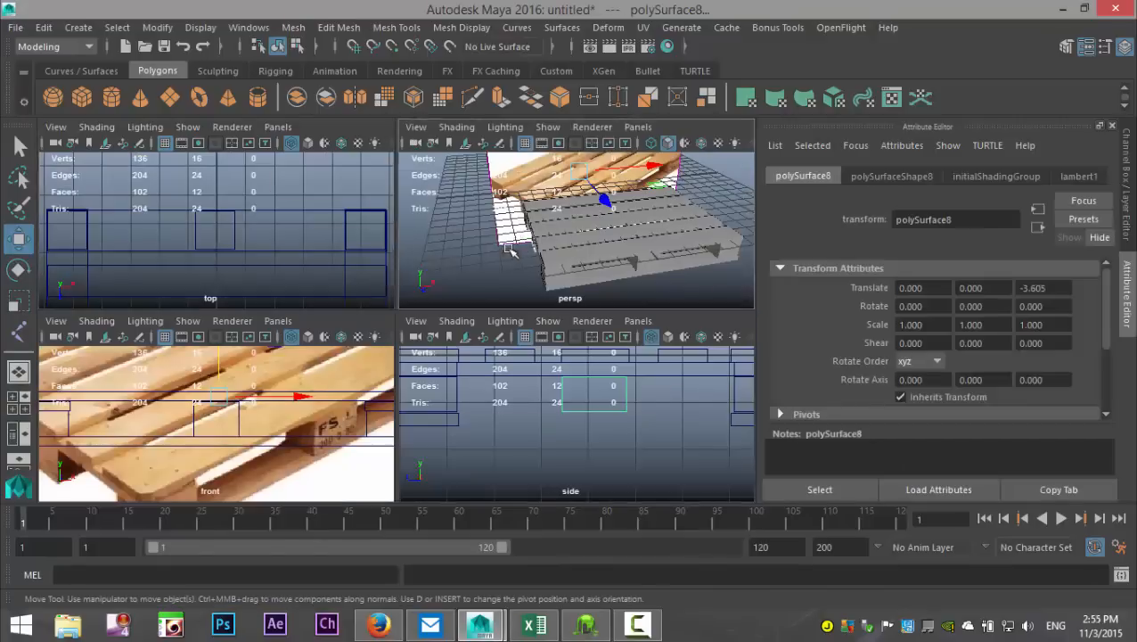
{"action": "key", "text": "space"}
{"action": "left_click_drag", "start_coordinate": [428, 346], "coordinate": [374, 262], "text": "alt"}
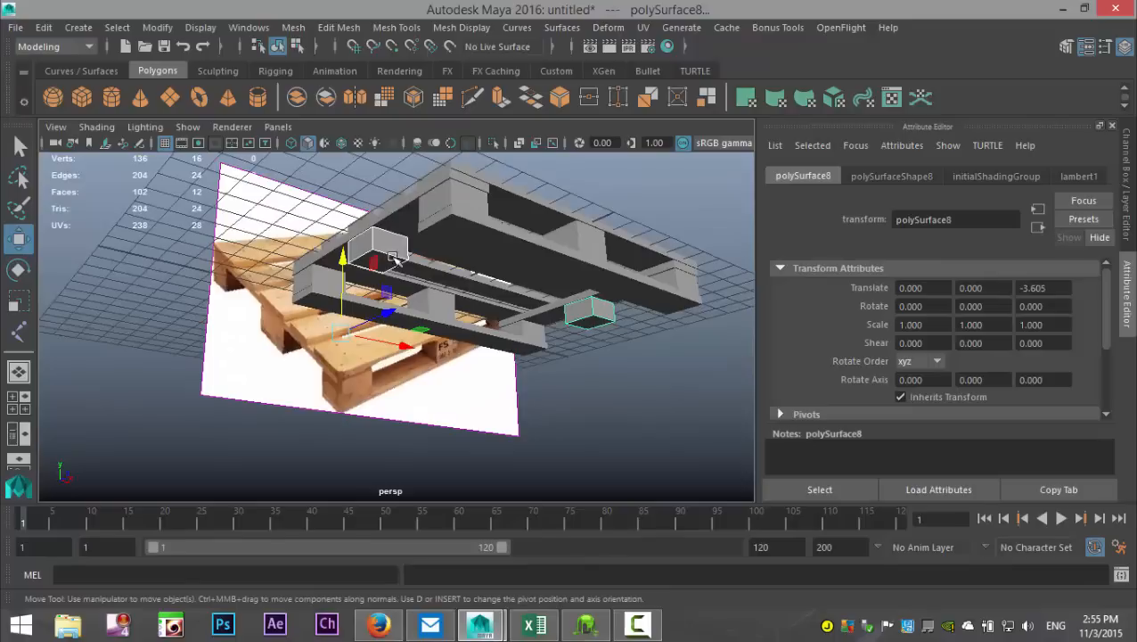
{"action": "left_click_drag", "start_coordinate": [486, 364], "coordinate": [357, 397], "text": "alt"}
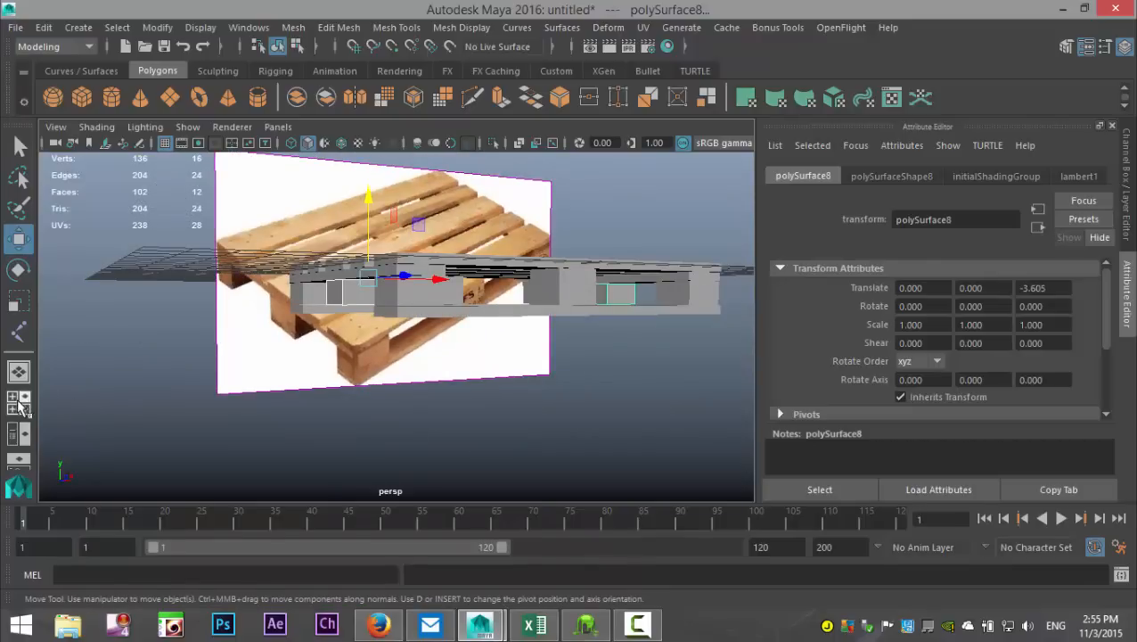
Step: Stretch one middle block downward in the side view by moving its bottom vertices to about -1.451 along Y
{"action": "left_click", "coordinate": [18, 397]}
{"action": "key", "text": "space"}
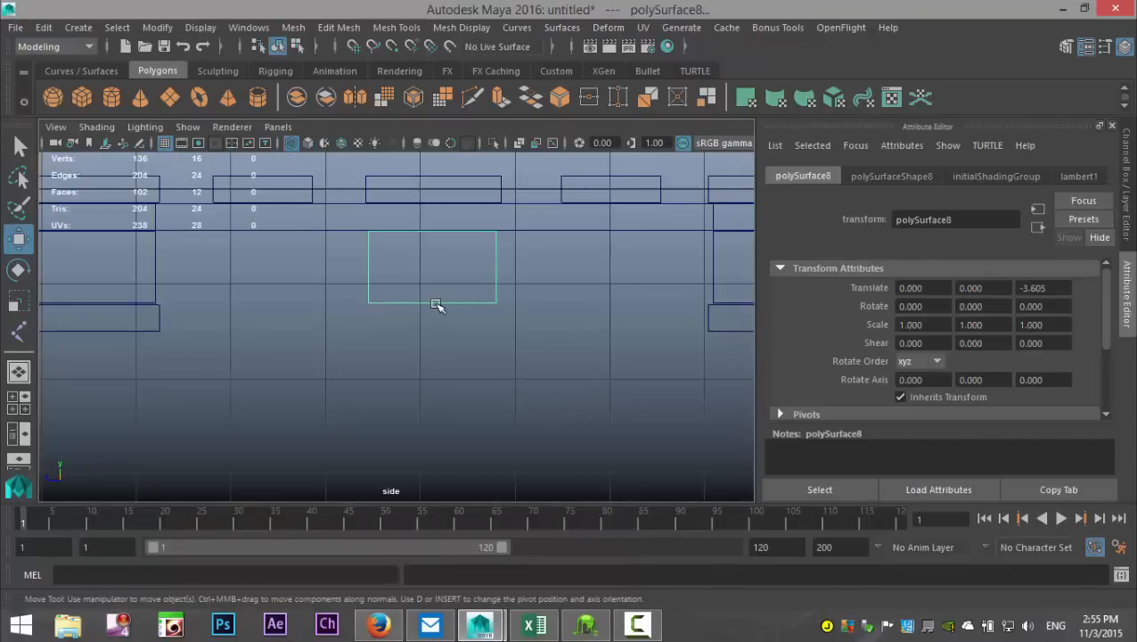
{"action": "right_click_drag", "start_coordinate": [436, 304], "coordinate": [361, 150]}
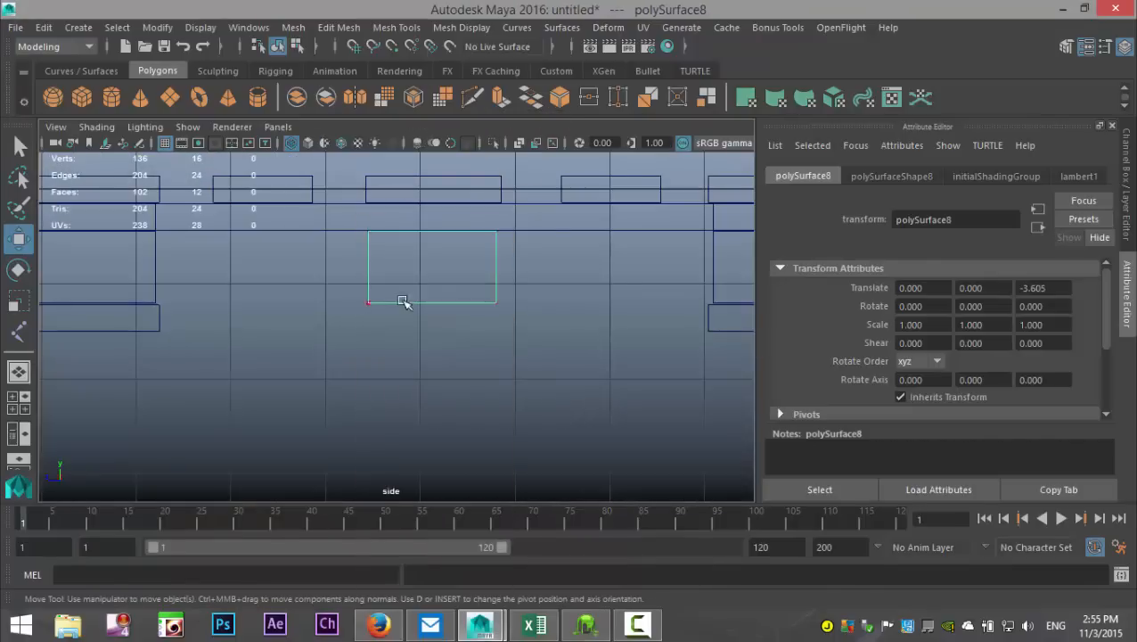
{"action": "left_click_drag", "start_coordinate": [347, 296], "coordinate": [559, 357]}
{"action": "left_click_drag", "start_coordinate": [432, 224], "coordinate": [435, 244]}
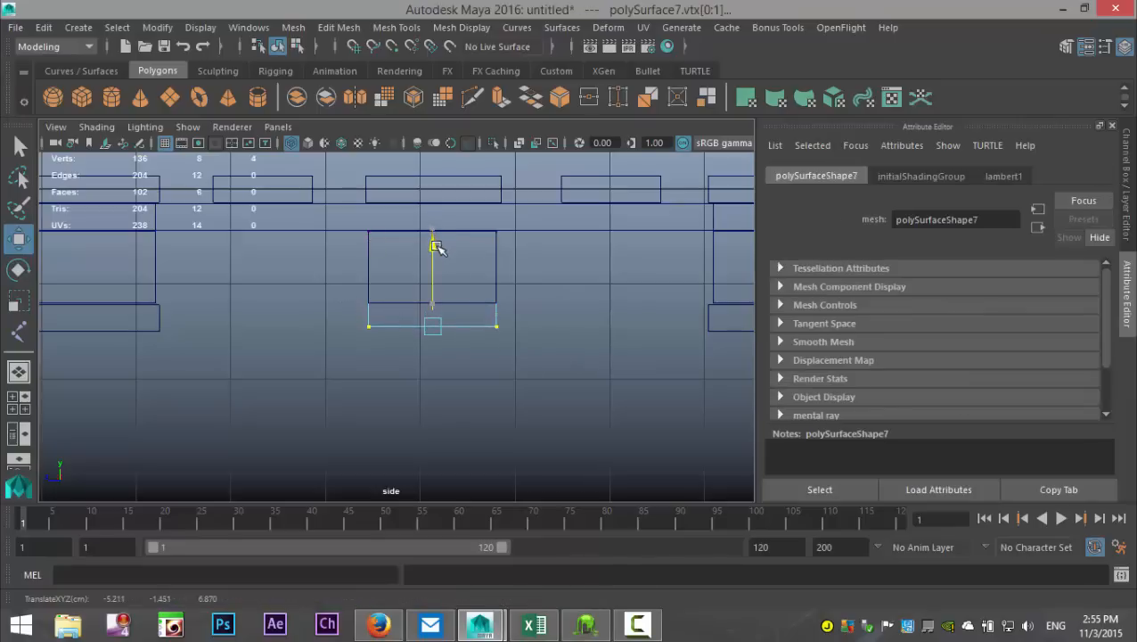
Step: Stretch the other middle block to match by lowering its four bottom vertices to about -1.451 along Y
{"action": "left_click", "coordinate": [404, 301]}
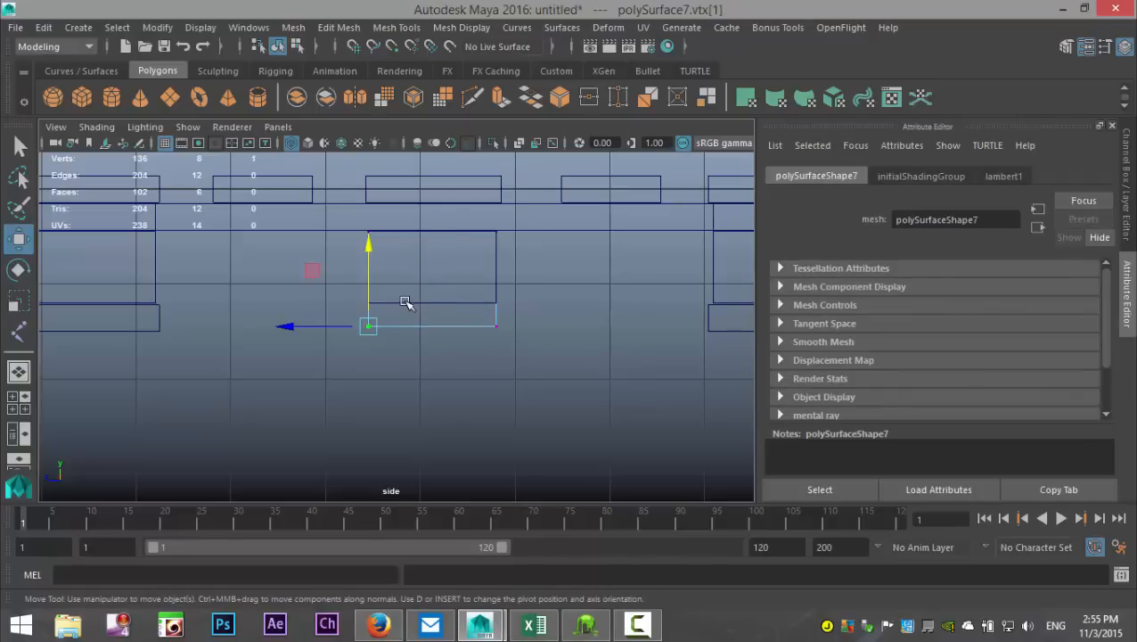
{"action": "left_click", "coordinate": [580, 281]}
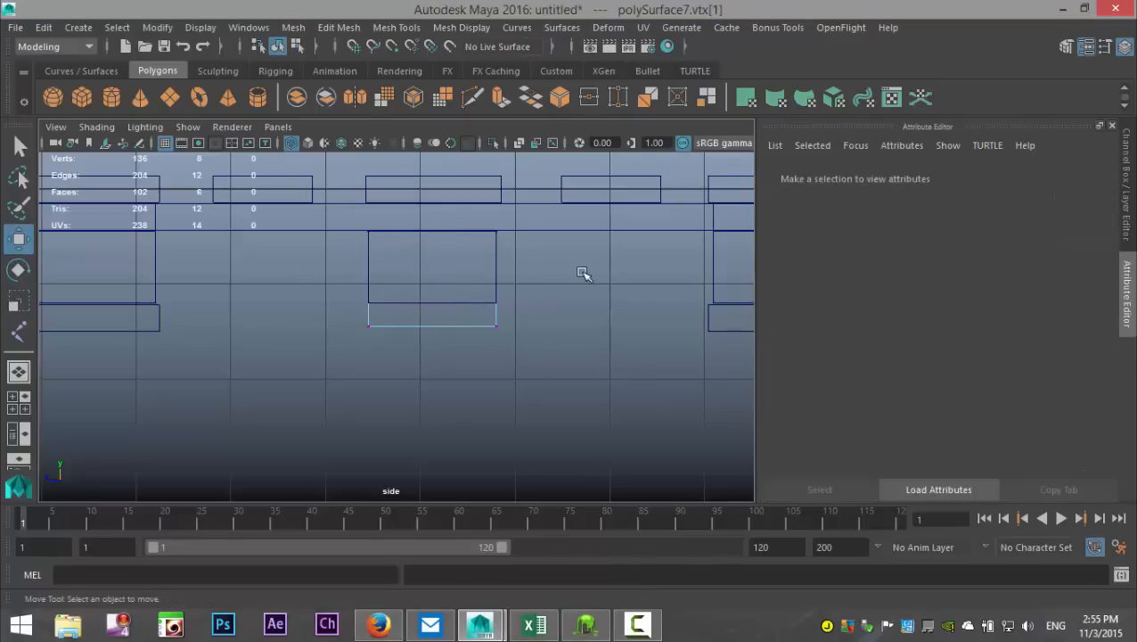
{"action": "left_click", "coordinate": [447, 301]}
{"action": "right_click_drag", "start_coordinate": [370, 261], "coordinate": [429, 118]}
{"action": "left_click", "coordinate": [428, 303]}
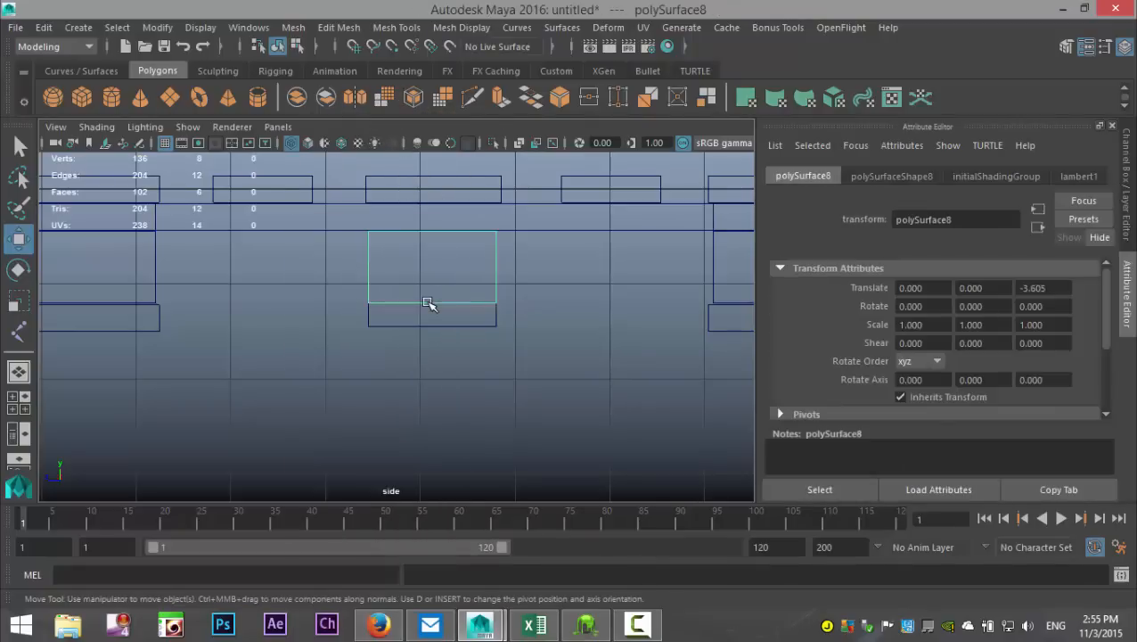
{"action": "right_click_drag", "start_coordinate": [427, 303], "coordinate": [347, 144]}
{"action": "left_click_drag", "start_coordinate": [338, 287], "coordinate": [519, 319]}
{"action": "left_click_drag", "start_coordinate": [432, 223], "coordinate": [435, 246]}
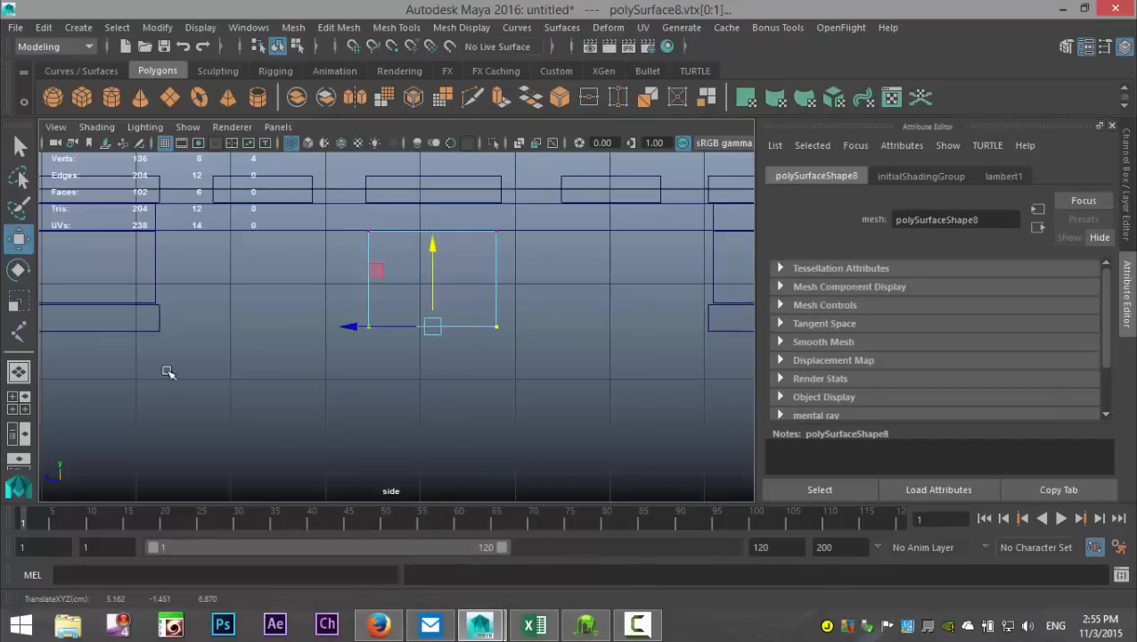
Step: Delete the pallet reference image plane from the scene in the perspective view
{"action": "left_click", "coordinate": [18, 402]}
{"action": "key", "text": "space"}
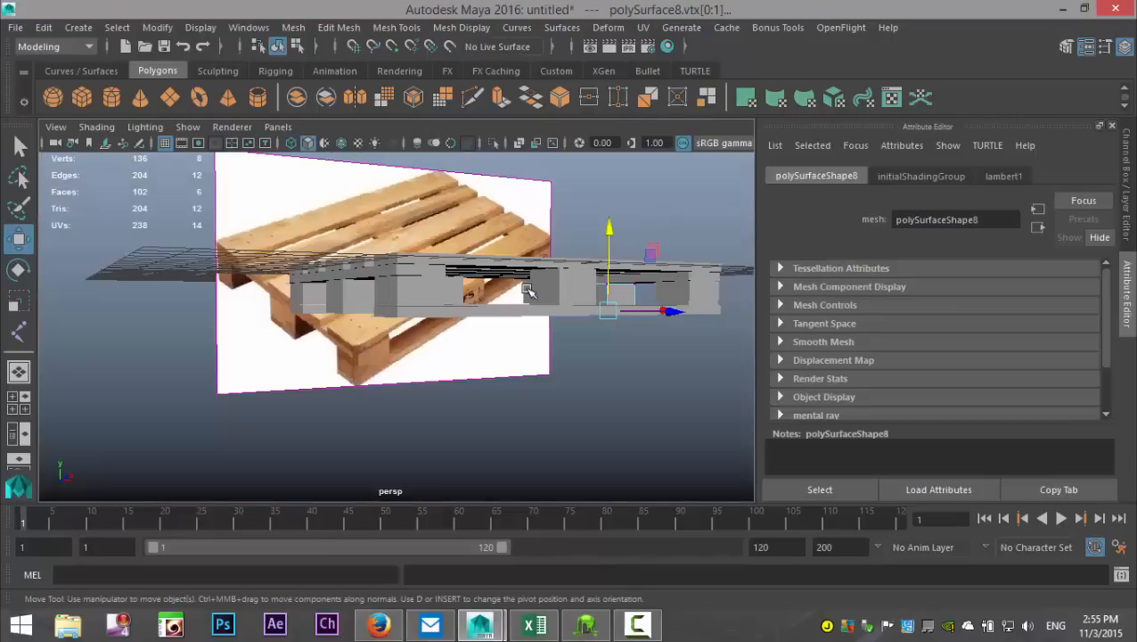
{"action": "left_click", "coordinate": [546, 374]}
{"action": "left_click_drag", "start_coordinate": [545, 374], "coordinate": [369, 428], "text": "alt"}
{"action": "middle_click_drag", "start_coordinate": [510, 356], "coordinate": [397, 405], "text": "alt"}
{"action": "left_click_drag", "start_coordinate": [397, 404], "coordinate": [431, 373], "text": "alt"}
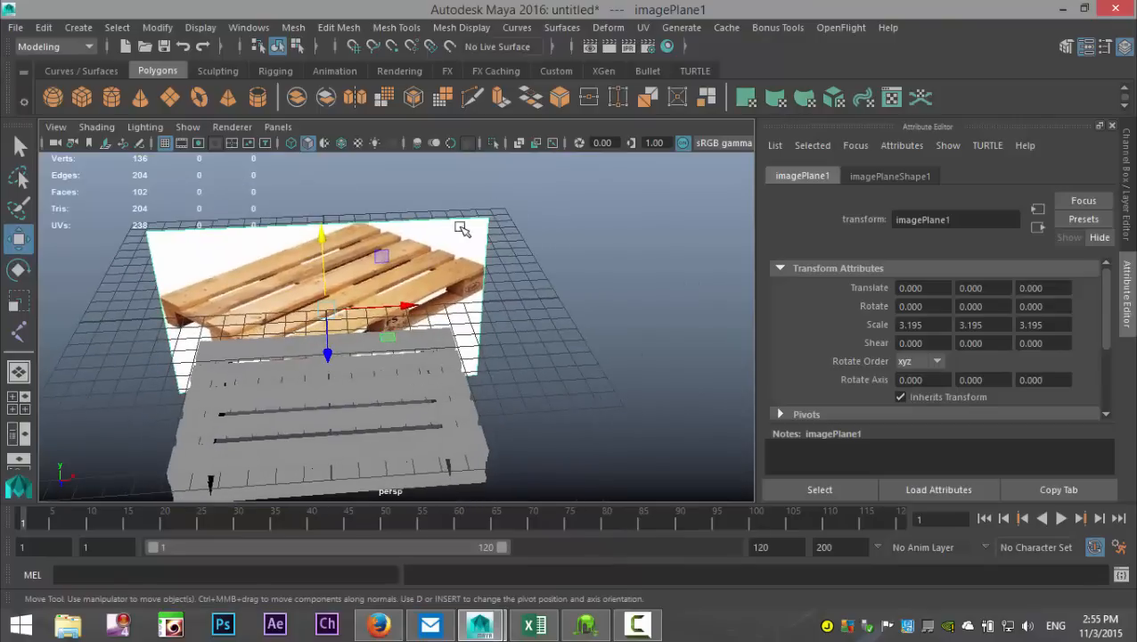
{"action": "key", "text": "Delete"}
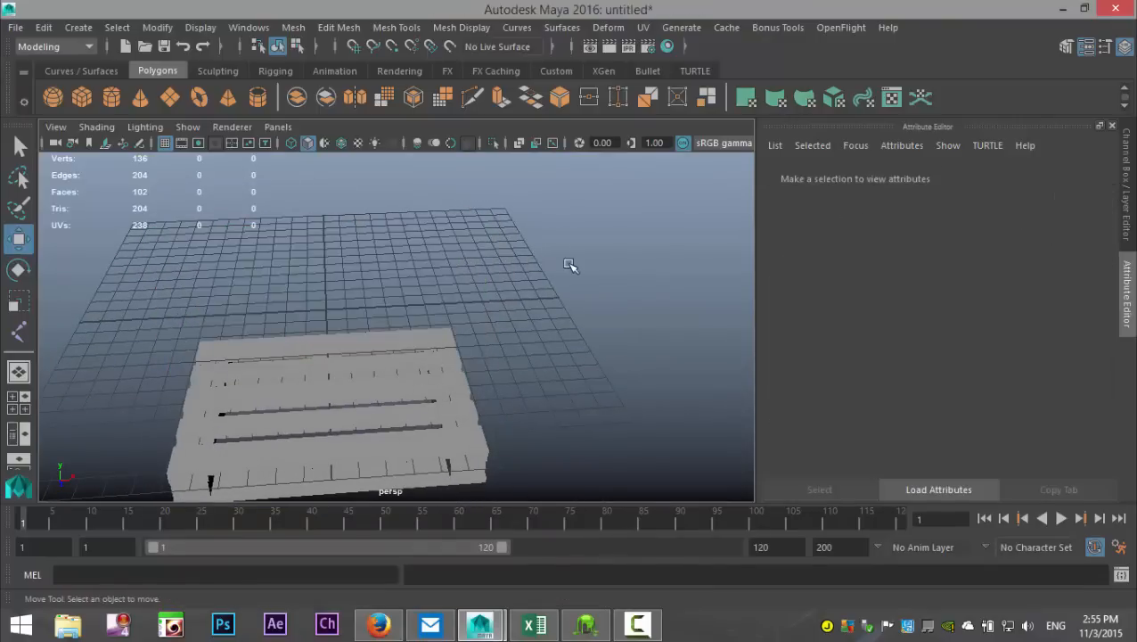
Step: Delete the two stretched middle support blocks from the underside of the pallet
{"action": "scroll", "coordinate": [524, 367], "scroll_direction": "up", "scroll_amount": 3}
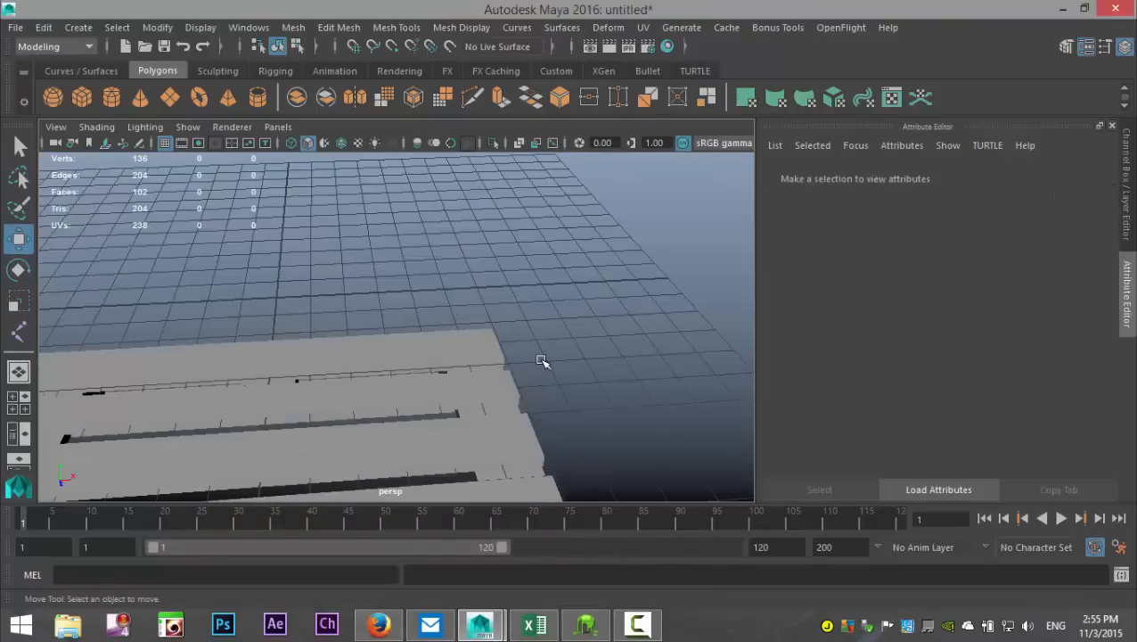
{"action": "mouse_move", "coordinate": [542, 360]}
{"action": "left_mouse_down", "text": "alt"}
{"action": "mouse_move", "coordinate": [581, 213]}
{"action": "mouse_move", "coordinate": [577, 287]}
{"action": "mouse_move", "coordinate": [579, 274]}
{"action": "mouse_move", "coordinate": [632, 270]}
{"action": "mouse_move", "coordinate": [526, 292]}
{"action": "mouse_move", "coordinate": [581, 276]}
{"action": "mouse_move", "coordinate": [581, 261]}
{"action": "mouse_move", "coordinate": [572, 288]}
{"action": "mouse_move", "coordinate": [446, 309]}
{"action": "mouse_move", "coordinate": [472, 257]}
{"action": "mouse_move", "coordinate": [515, 256]}
{"action": "mouse_move", "coordinate": [522, 285]}
{"action": "mouse_move", "coordinate": [506, 264]}
{"action": "mouse_move", "coordinate": [515, 259]}
{"action": "mouse_move", "coordinate": [500, 338]}
{"action": "mouse_move", "coordinate": [546, 375]}
{"action": "mouse_move", "coordinate": [528, 355]}
{"action": "left_mouse_up", "text": "alt"}
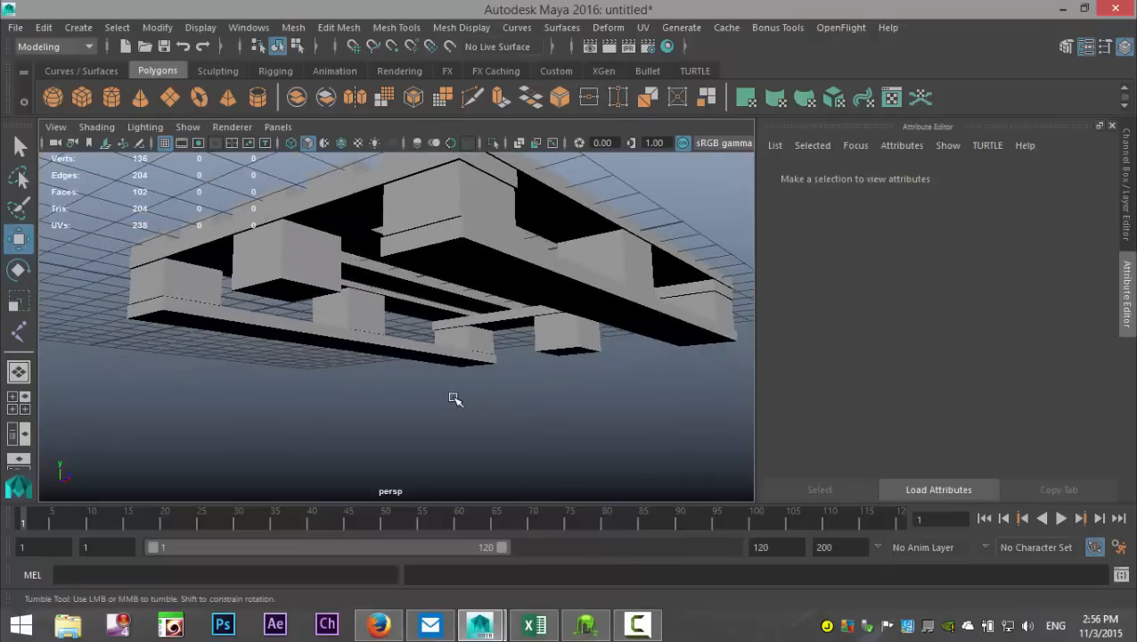
{"action": "left_click_drag", "start_coordinate": [455, 398], "coordinate": [419, 346], "text": "alt"}
{"action": "left_click", "coordinate": [356, 282]}
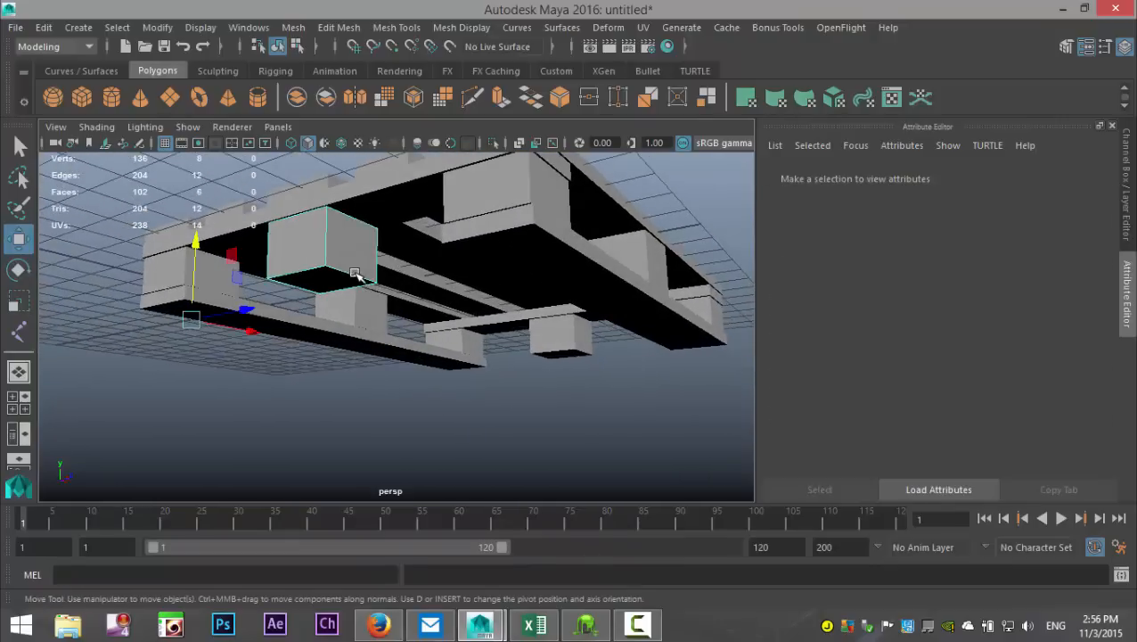
{"action": "left_click", "coordinate": [578, 355], "text": "shift"}
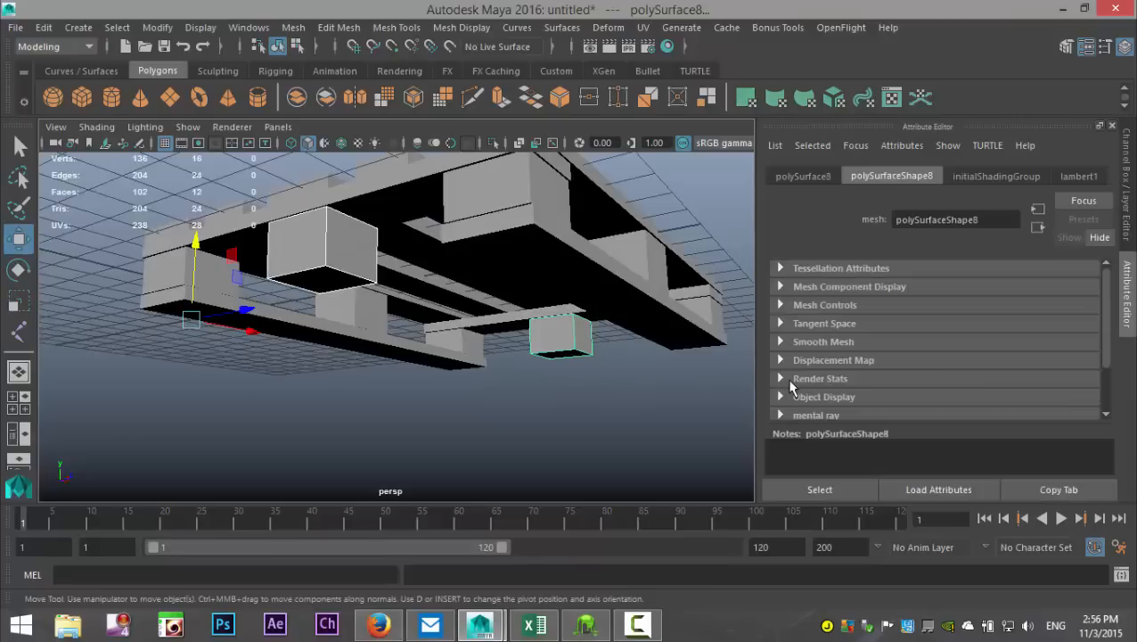
{"action": "key", "text": "Delete"}
Step: Duplicate the front bottom plank together with its three support blocks and move the copies along Z toward the pallet's middle
{"action": "left_click", "coordinate": [550, 196]}
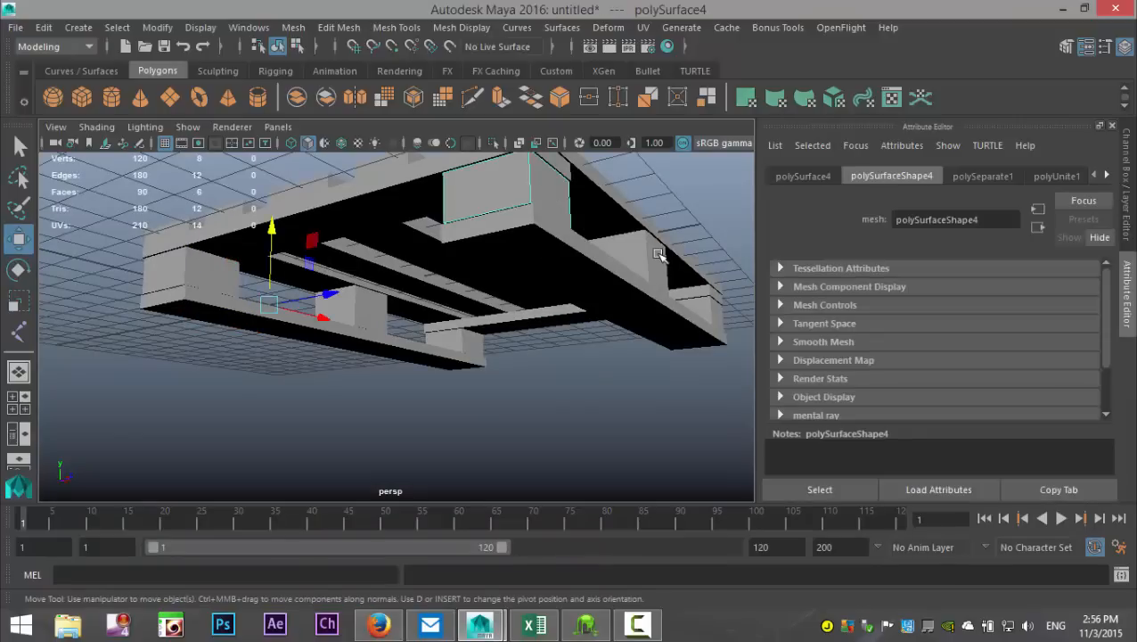
{"action": "left_click", "coordinate": [700, 302], "text": "shift"}
{"action": "left_click", "coordinate": [709, 317], "text": "shift"}
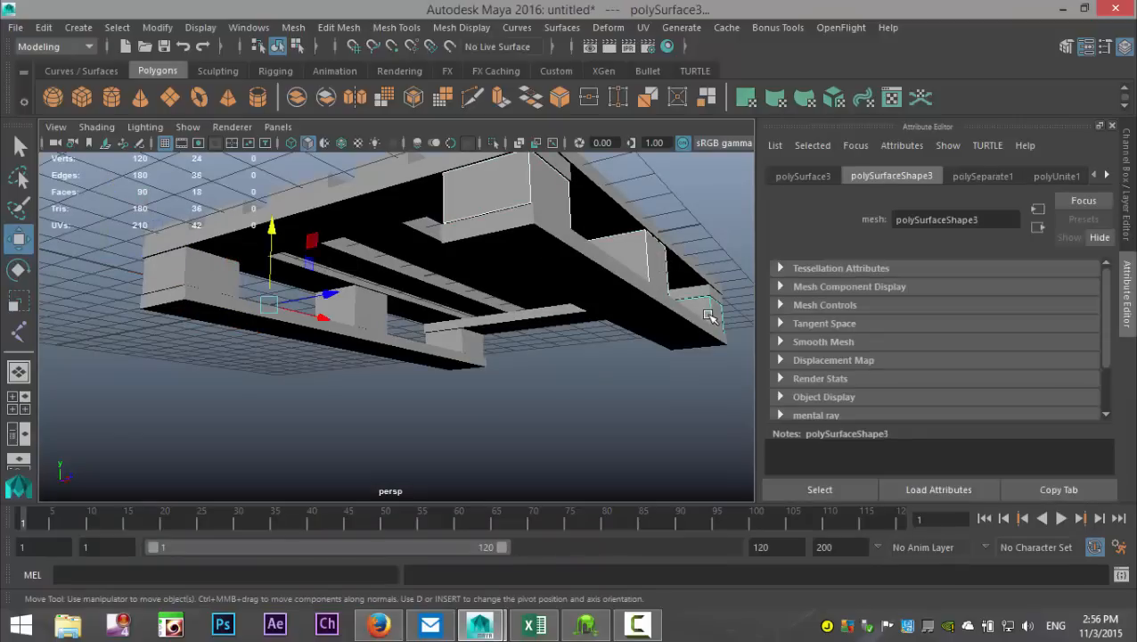
{"action": "left_click", "coordinate": [664, 325], "text": "shift"}
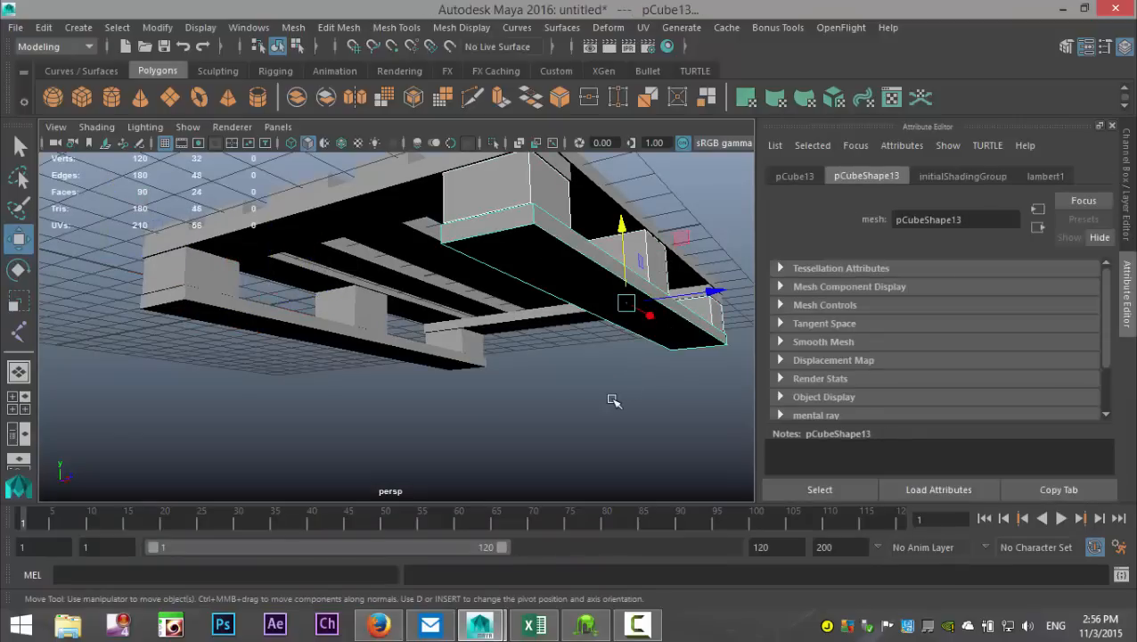
{"action": "key", "text": "ctrl+d"}
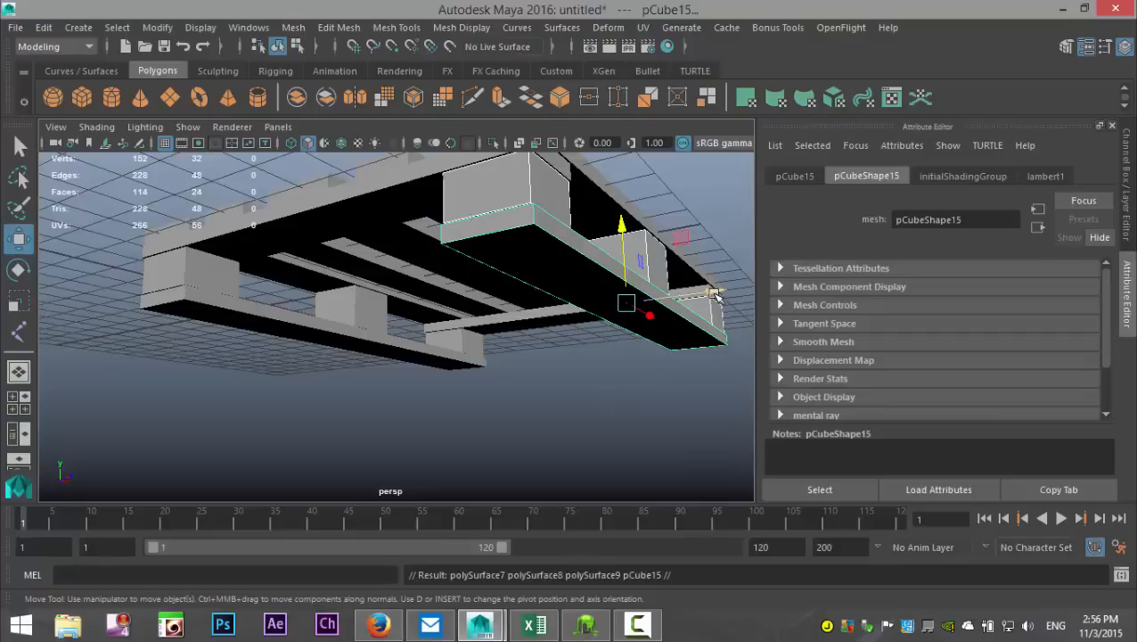
{"action": "left_click_drag", "start_coordinate": [716, 297], "coordinate": [576, 312]}
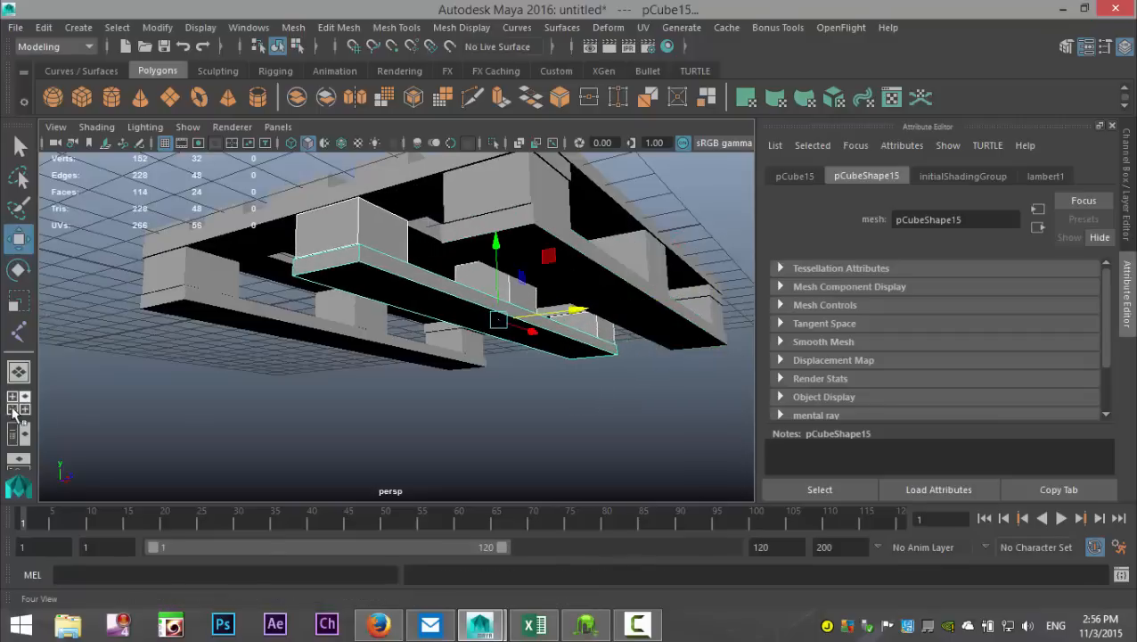
Step: Centre the duplicated plank and blocks under the middle top board in the side view, at about 6.857 along Z
{"action": "left_click", "coordinate": [13, 412]}
{"action": "key", "text": "space"}
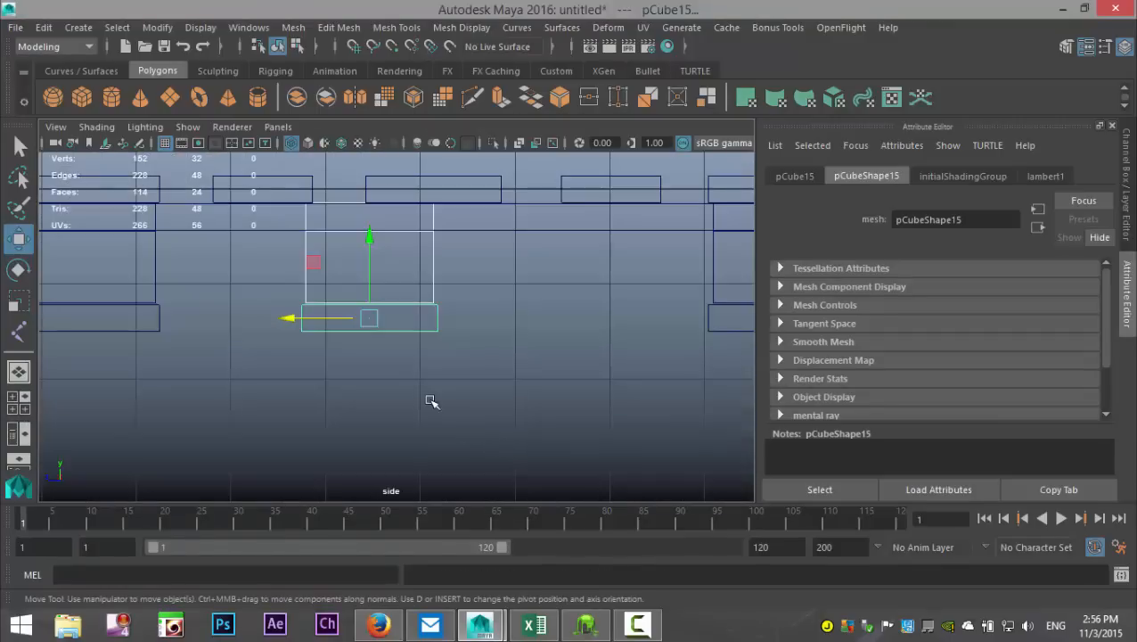
{"action": "left_click_drag", "start_coordinate": [290, 319], "coordinate": [353, 341]}
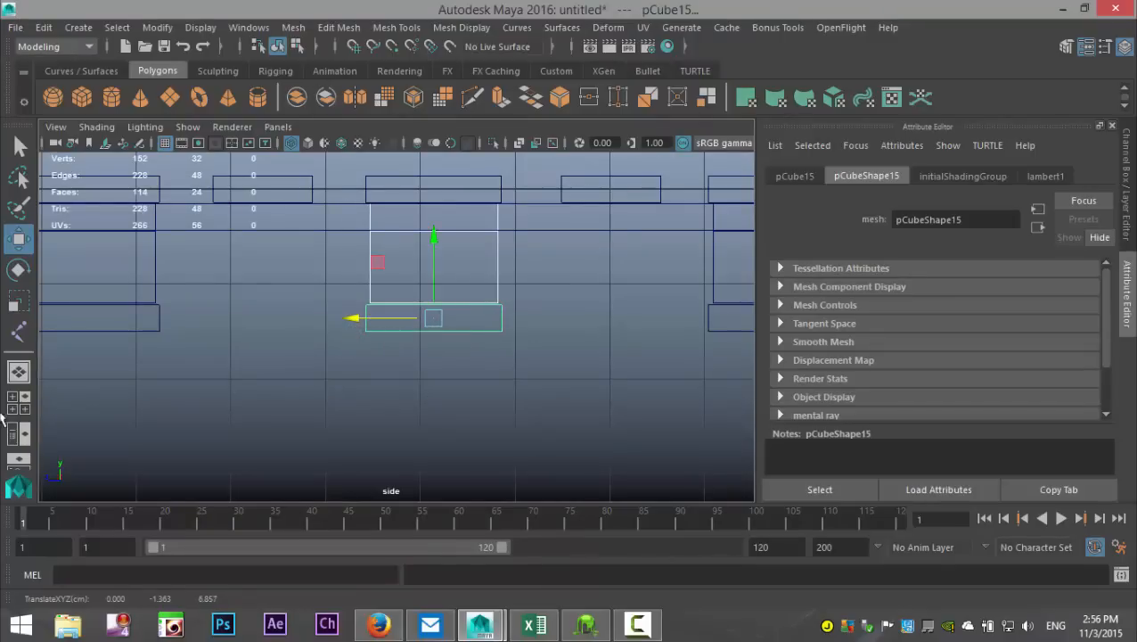
{"action": "left_click", "coordinate": [12, 412]}
{"action": "key", "text": "space"}
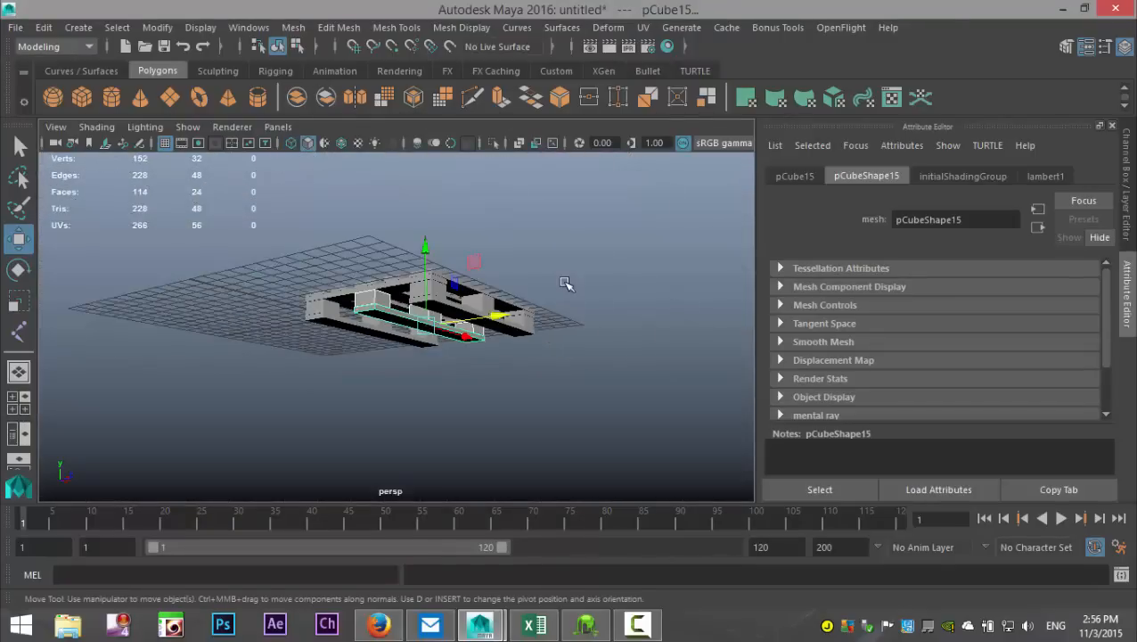
{"action": "left_click_drag", "start_coordinate": [566, 283], "coordinate": [581, 188], "text": "alt"}
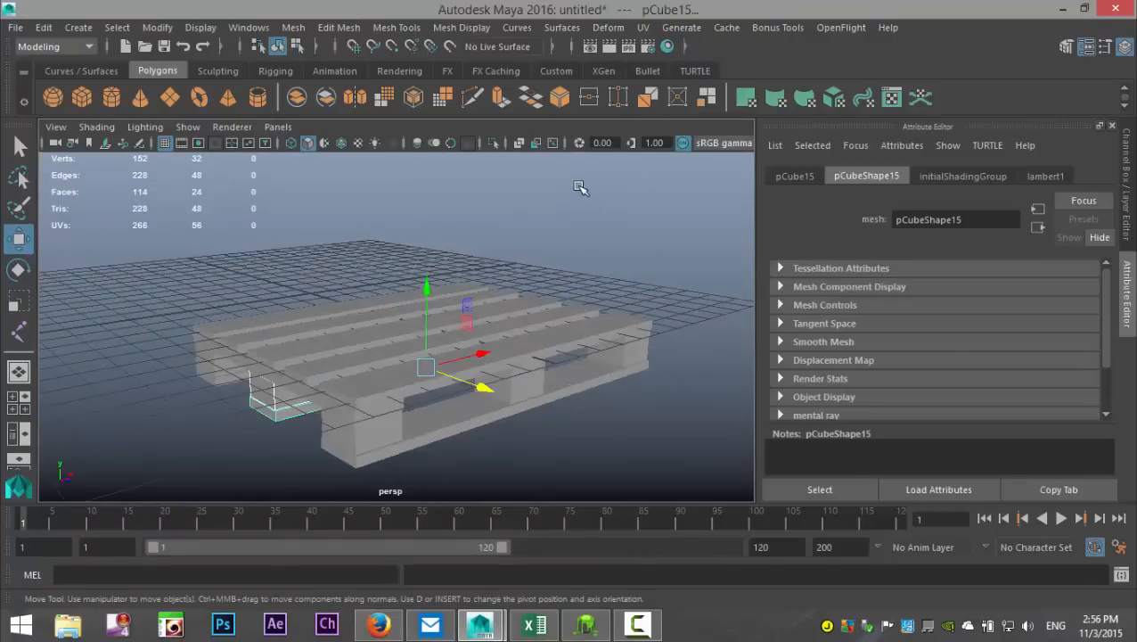
Step: Group all the pallet pieces and centre the group's pivot
{"action": "left_click", "coordinate": [581, 190]}
{"action": "scroll", "coordinate": [561, 276], "scroll_direction": "down", "scroll_amount": 3}
{"action": "left_click_drag", "start_coordinate": [560, 284], "coordinate": [446, 385], "text": "alt"}
{"action": "left_click_drag", "start_coordinate": [203, 280], "coordinate": [652, 491]}
{"action": "key", "text": "ctrl+g"}
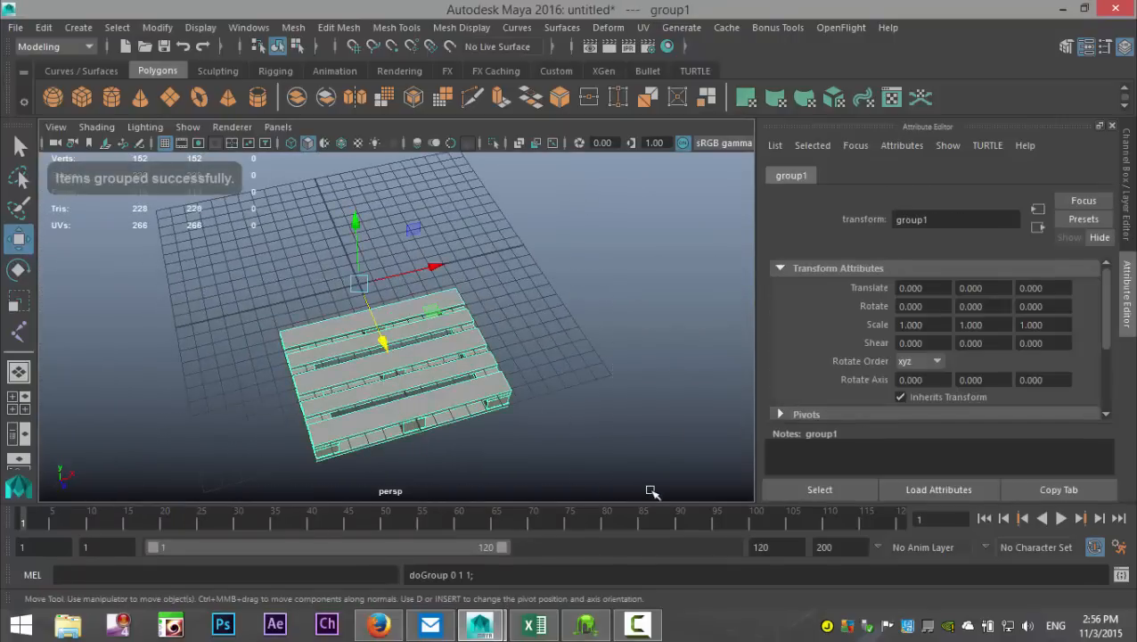
{"action": "left_click", "coordinate": [156, 27]}
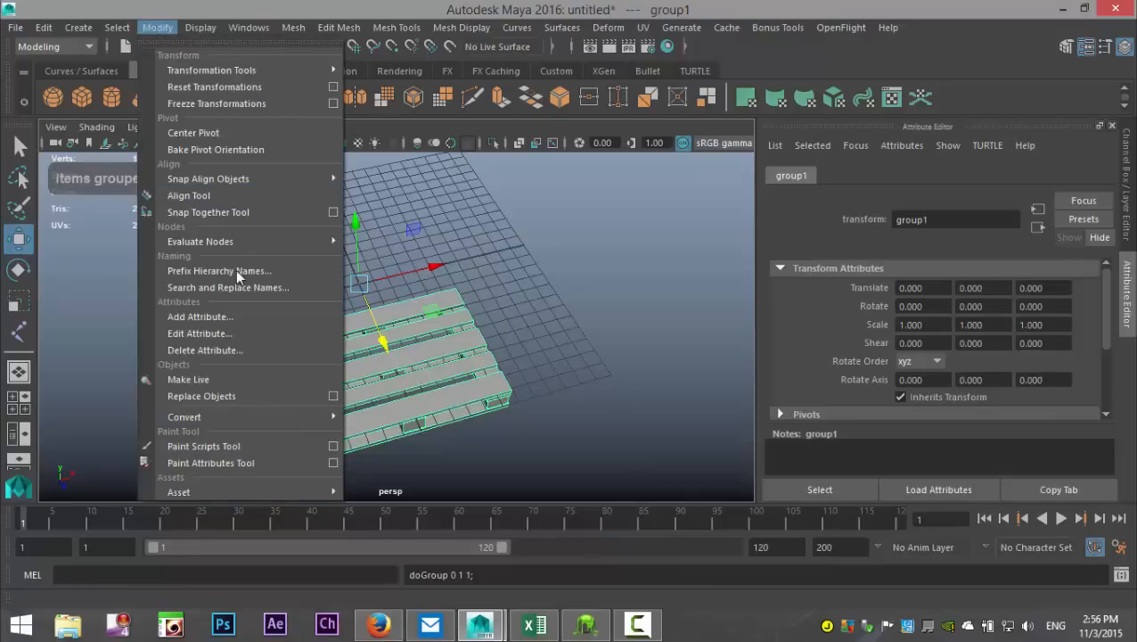
{"action": "left_click", "coordinate": [215, 132]}
Step: Delete the pallet group's construction history and freeze its transformations
{"action": "left_click", "coordinate": [42, 27]}
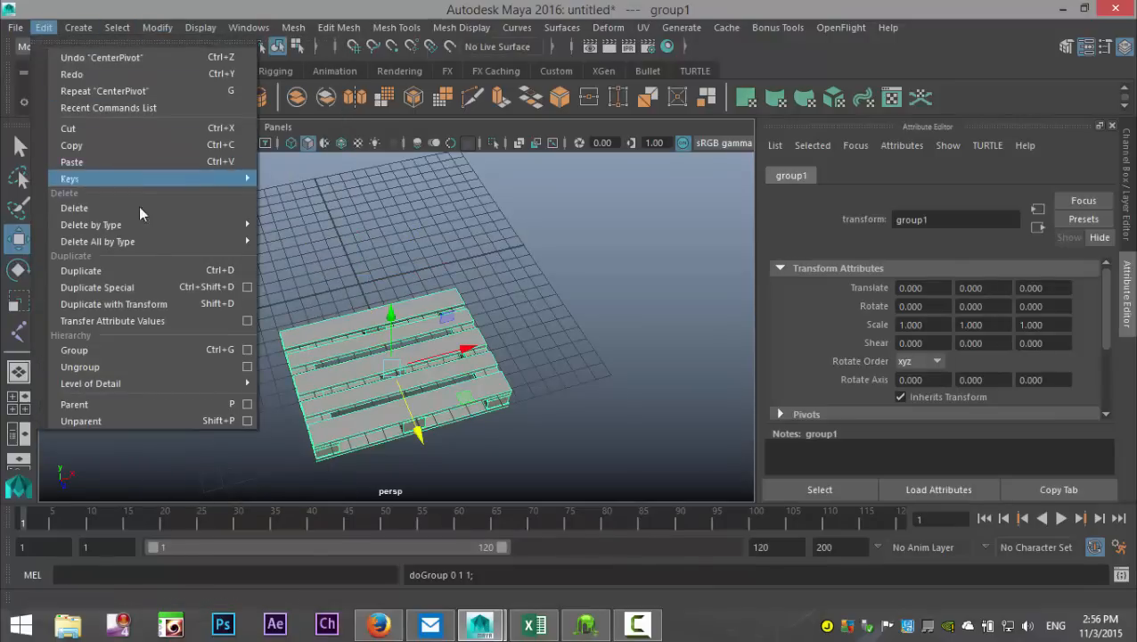
{"action": "mouse_move", "coordinate": [157, 231]}
{"action": "left_click", "coordinate": [296, 237]}
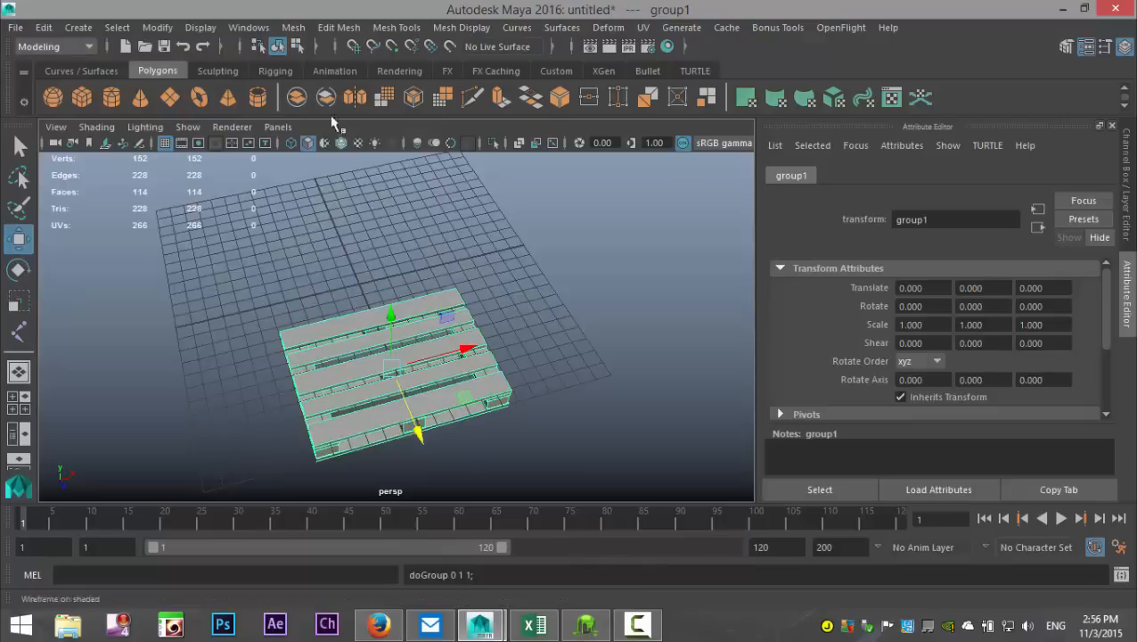
{"action": "left_click", "coordinate": [157, 27]}
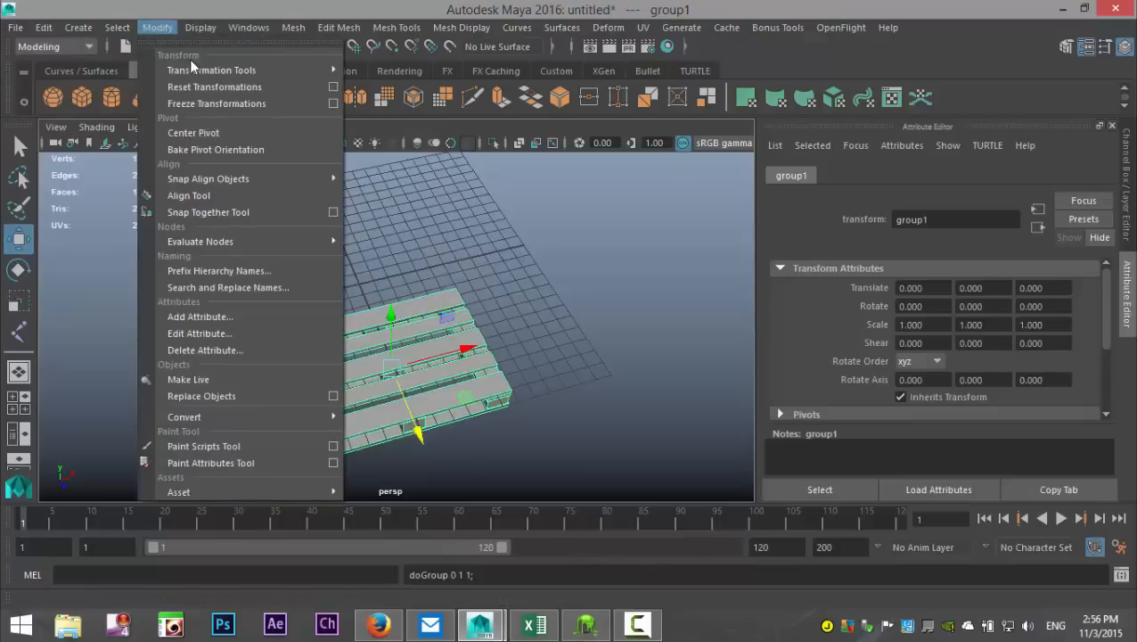
{"action": "left_click", "coordinate": [219, 105]}
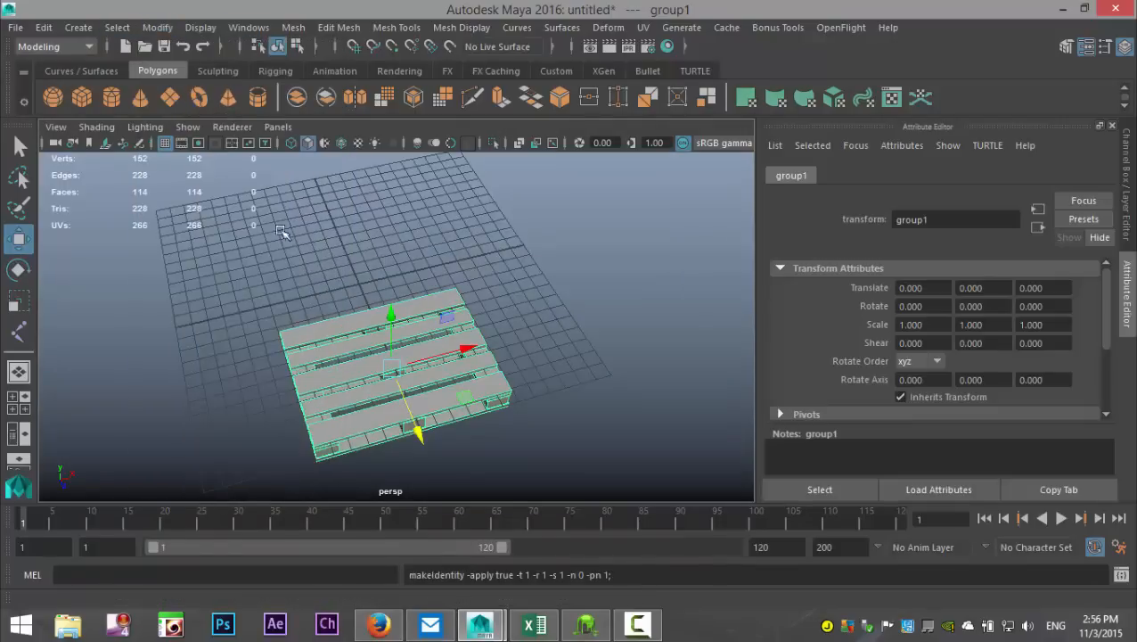
Step: Snap the pallet group to the grid centre in the top view, at about 0.010 along X and -6.848 along Z
{"action": "left_click", "coordinate": [28, 411]}
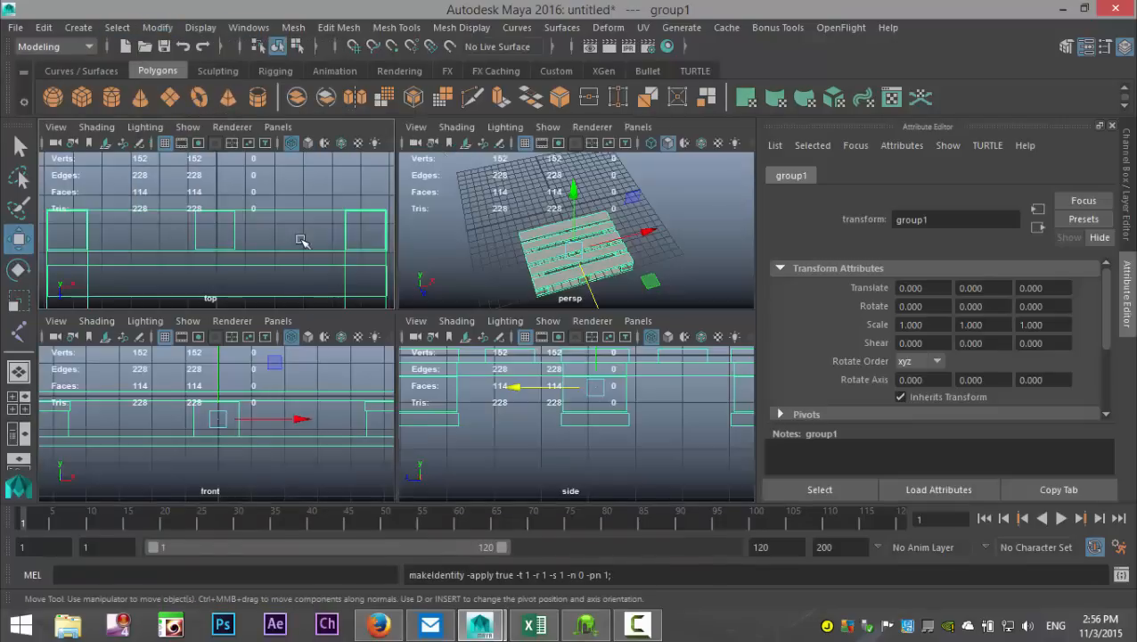
{"action": "key", "text": "space"}
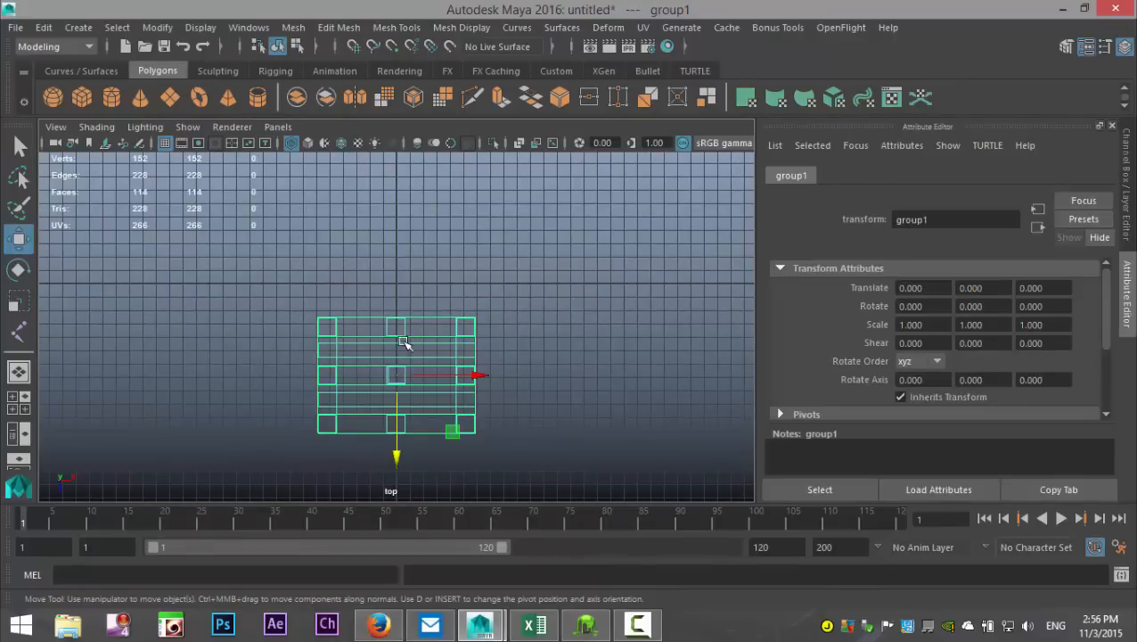
{"action": "key", "text": "x"}
{"action": "left_click_drag", "start_coordinate": [397, 375], "coordinate": [397, 283]}
{"action": "left_click", "coordinate": [11, 409]}
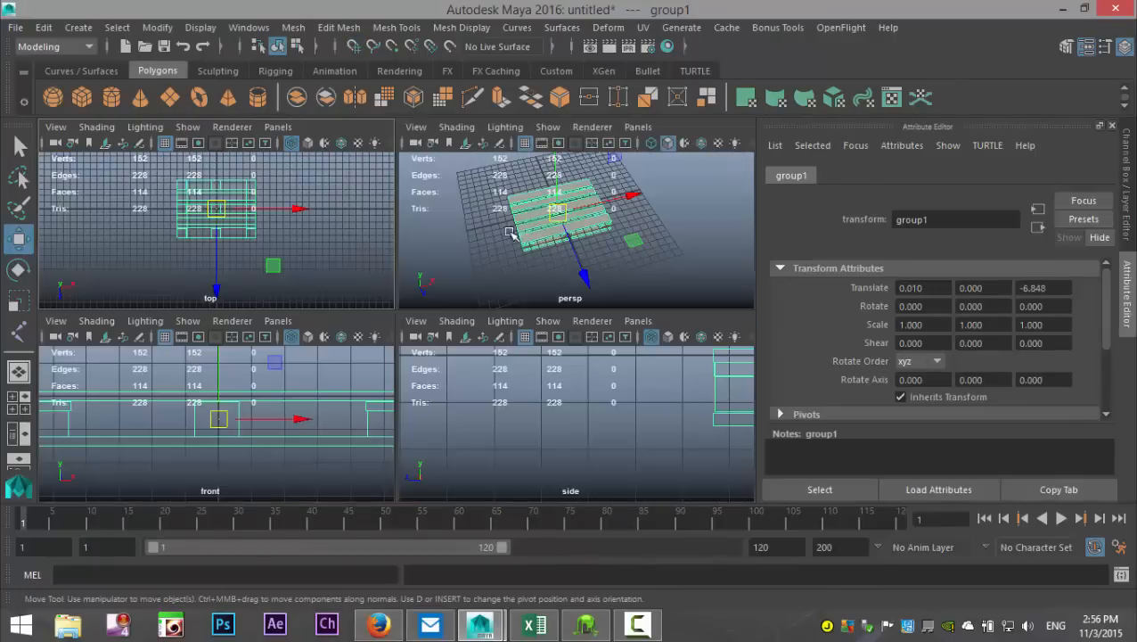
{"action": "key", "text": "space"}
Step: Create a polygon cylinder, move it beside the pallet to about 7.303 along Z, and shrink it into a tiny disc scaled 0.011, 0.001, 0.011
{"action": "left_click_drag", "start_coordinate": [383, 335], "coordinate": [429, 333], "text": "alt"}
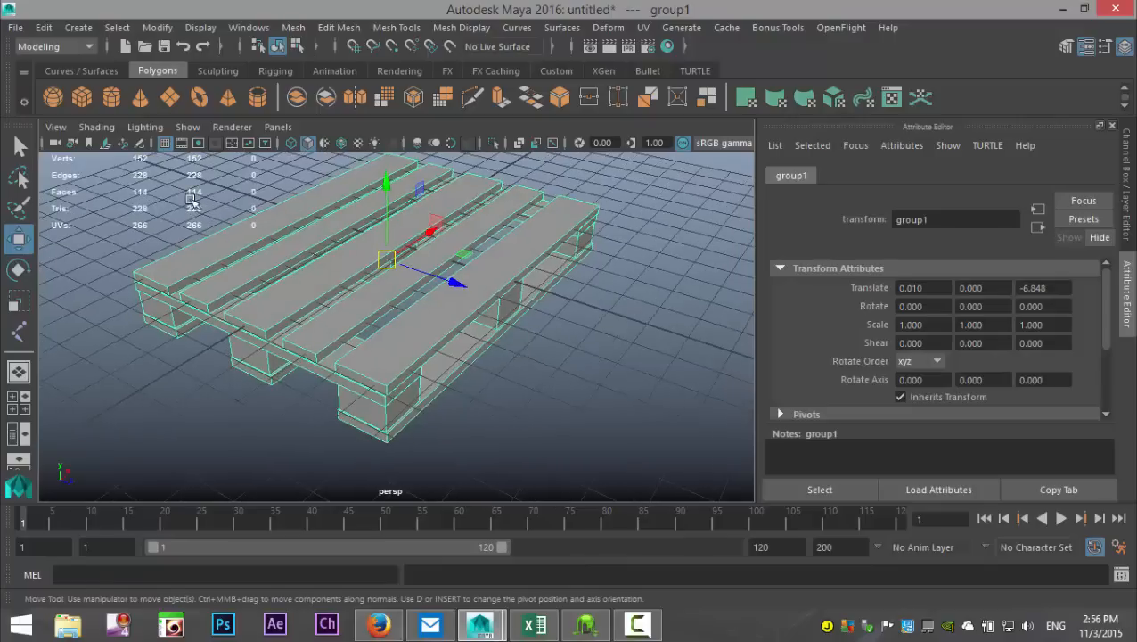
{"action": "left_click", "coordinate": [112, 97]}
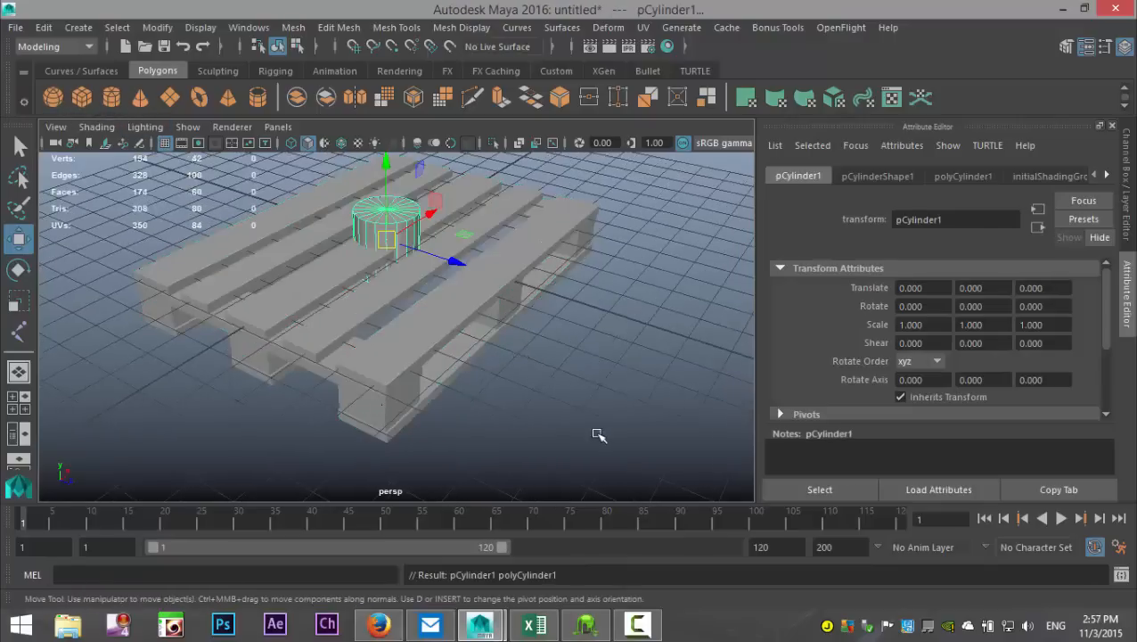
{"action": "left_click_drag", "start_coordinate": [431, 254], "coordinate": [698, 387]}
{"action": "key", "text": "r"}
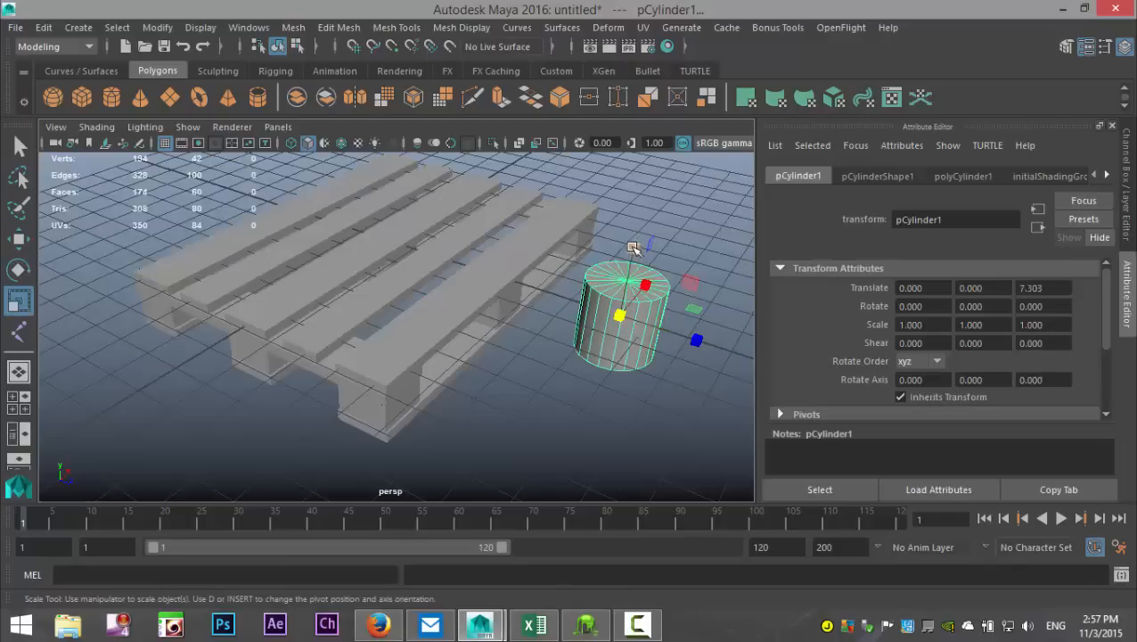
{"action": "left_click_drag", "start_coordinate": [633, 248], "coordinate": [575, 314]}
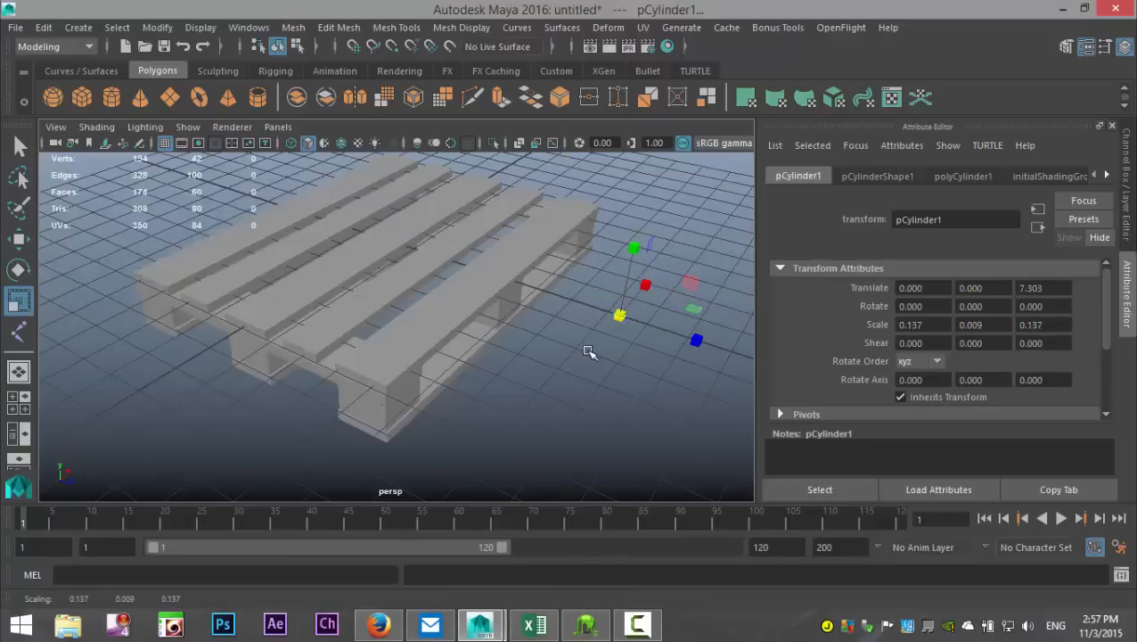
{"action": "key", "text": "f"}
{"action": "left_click_drag", "start_coordinate": [399, 329], "coordinate": [205, 319]}
{"action": "scroll", "coordinate": [261, 349], "scroll_direction": "down", "scroll_amount": 6}
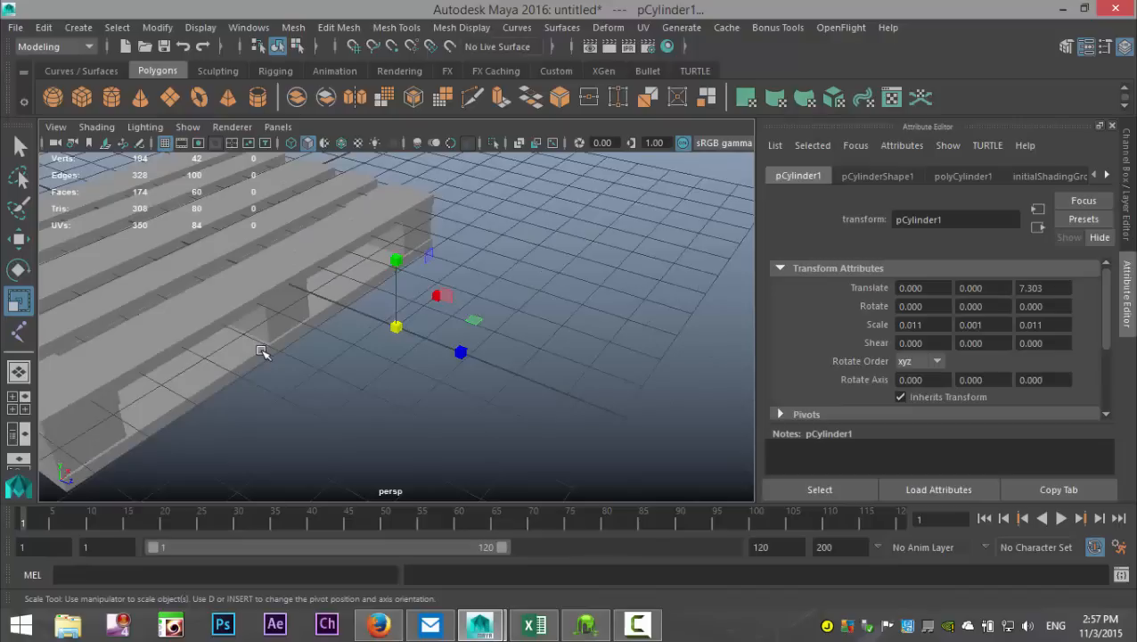
Step: Move the disc onto the front top board near its negative-X end, at about -5.468, 0.217, 3.729
{"action": "middle_click_drag", "start_coordinate": [278, 352], "coordinate": [483, 284], "text": "alt"}
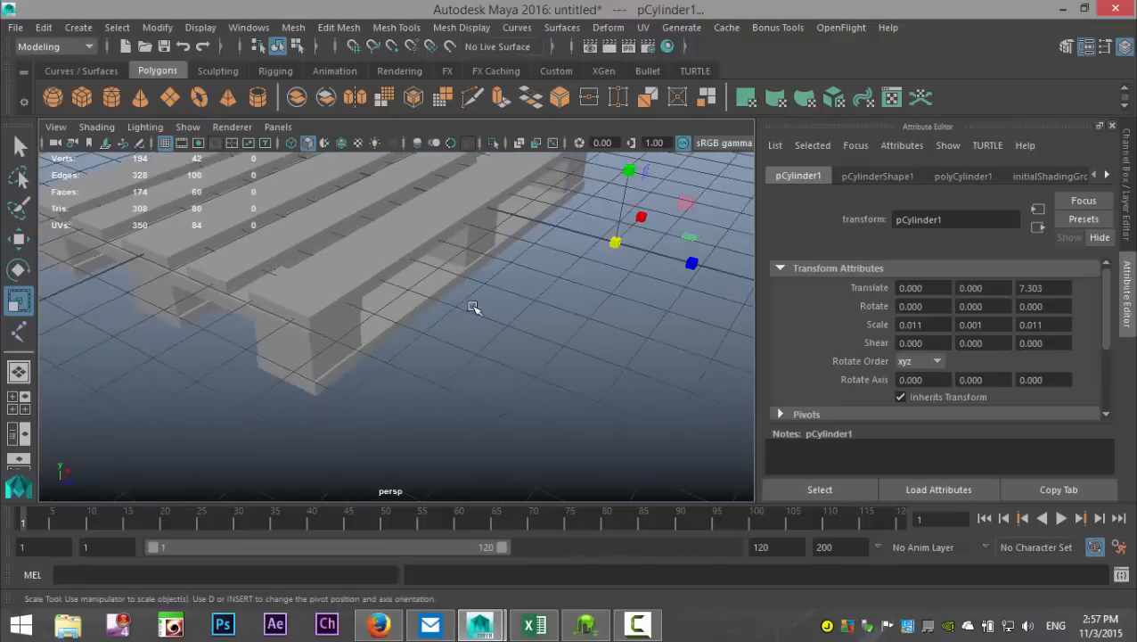
{"action": "left_click_drag", "start_coordinate": [466, 330], "coordinate": [529, 338], "text": "alt"}
{"action": "middle_click_drag", "start_coordinate": [547, 335], "coordinate": [559, 424], "text": "alt"}
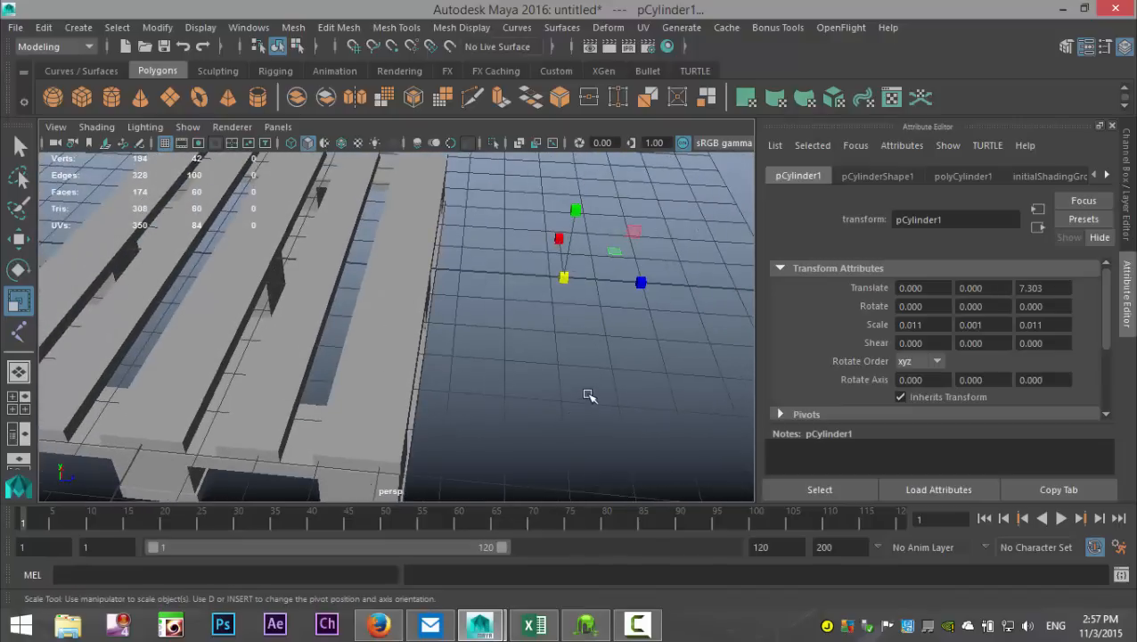
{"action": "key", "text": "w"}
{"action": "left_click_drag", "start_coordinate": [653, 282], "coordinate": [487, 296]}
{"action": "left_click_drag", "start_coordinate": [405, 194], "coordinate": [408, 132]}
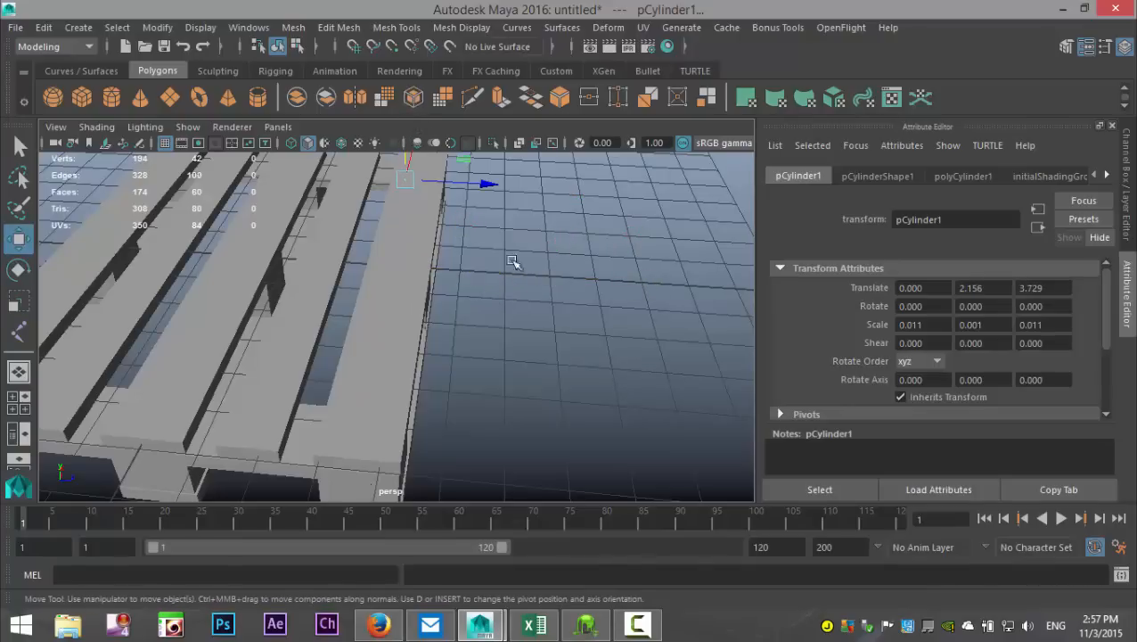
{"action": "left_click_drag", "start_coordinate": [612, 312], "coordinate": [464, 314], "text": "alt"}
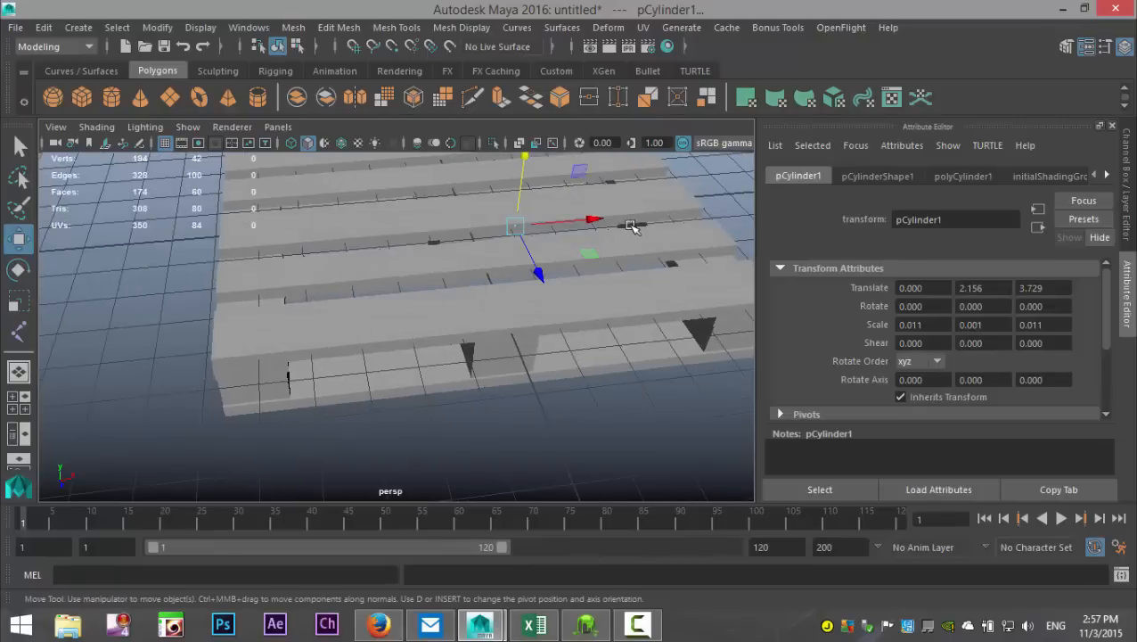
{"action": "left_click_drag", "start_coordinate": [524, 167], "coordinate": [542, 267]}
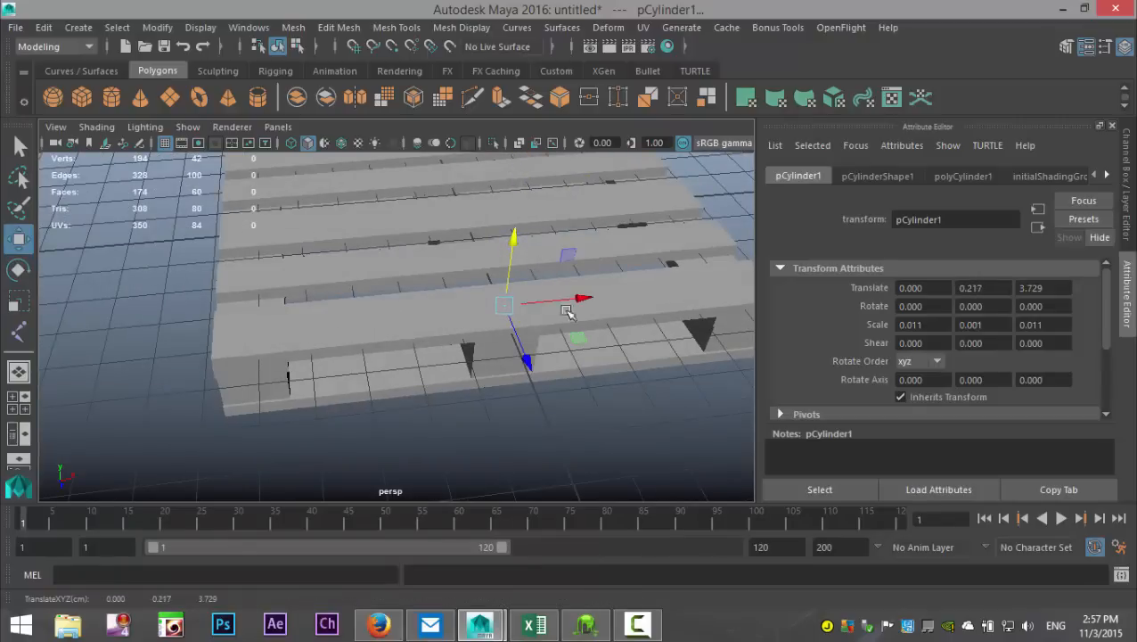
{"action": "left_click_drag", "start_coordinate": [584, 301], "coordinate": [327, 368]}
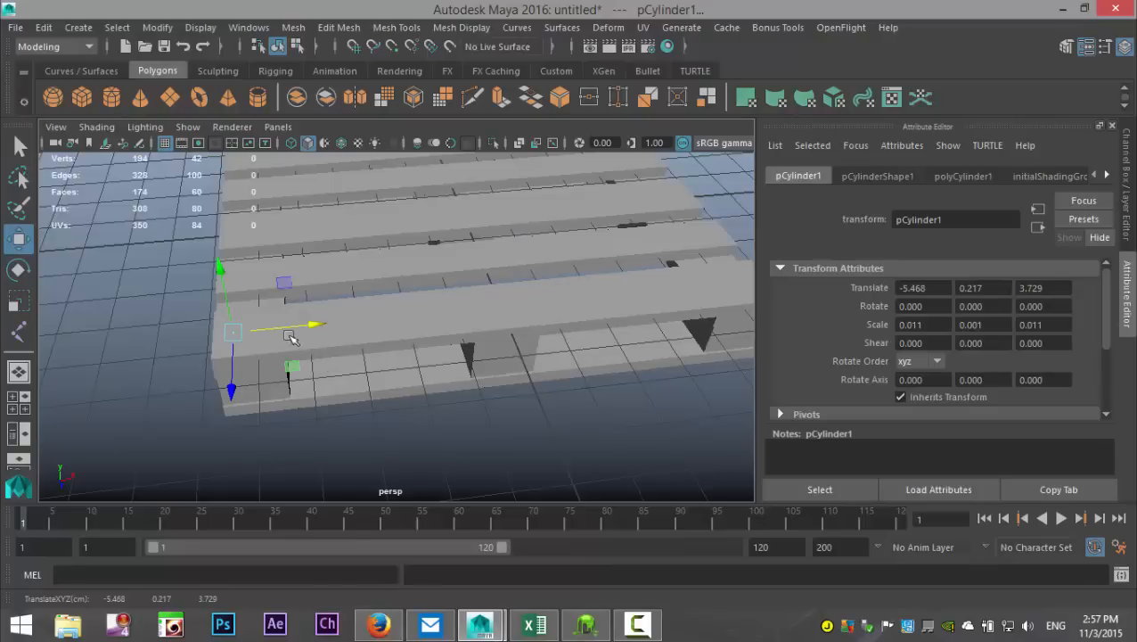
Step: Scale the disc up uniformly to about 0.069, 0.005, 0.069 and check its size against the board
{"action": "key", "text": "r"}
{"action": "left_click_drag", "start_coordinate": [233, 331], "coordinate": [242, 335]}
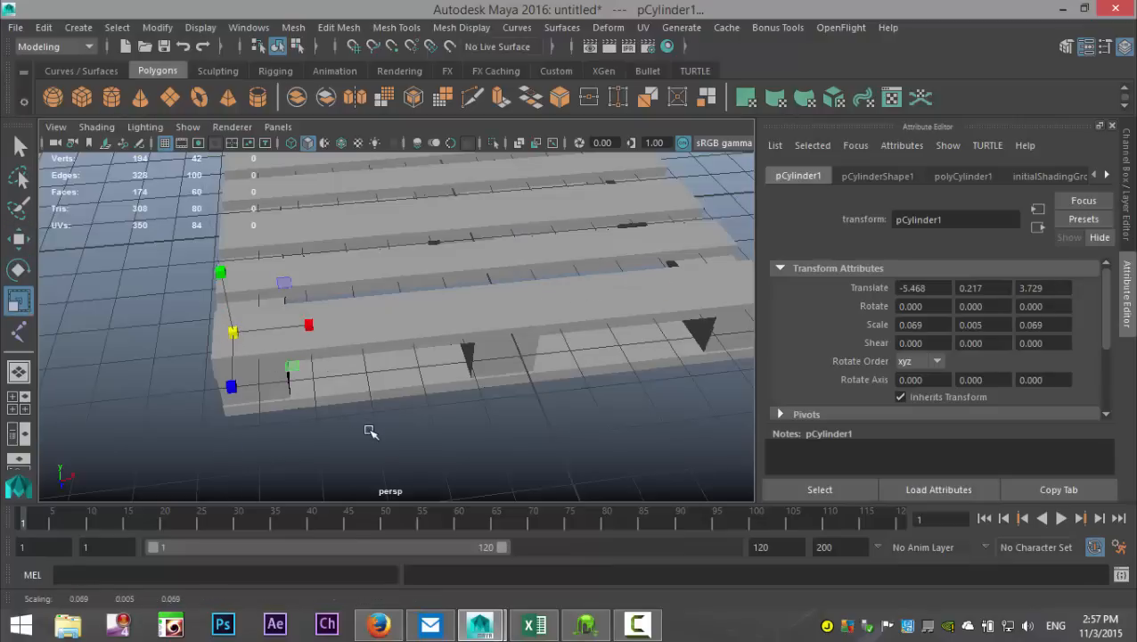
{"action": "left_click", "coordinate": [371, 431]}
{"action": "scroll", "coordinate": [344, 423], "scroll_direction": "up", "scroll_amount": 2}
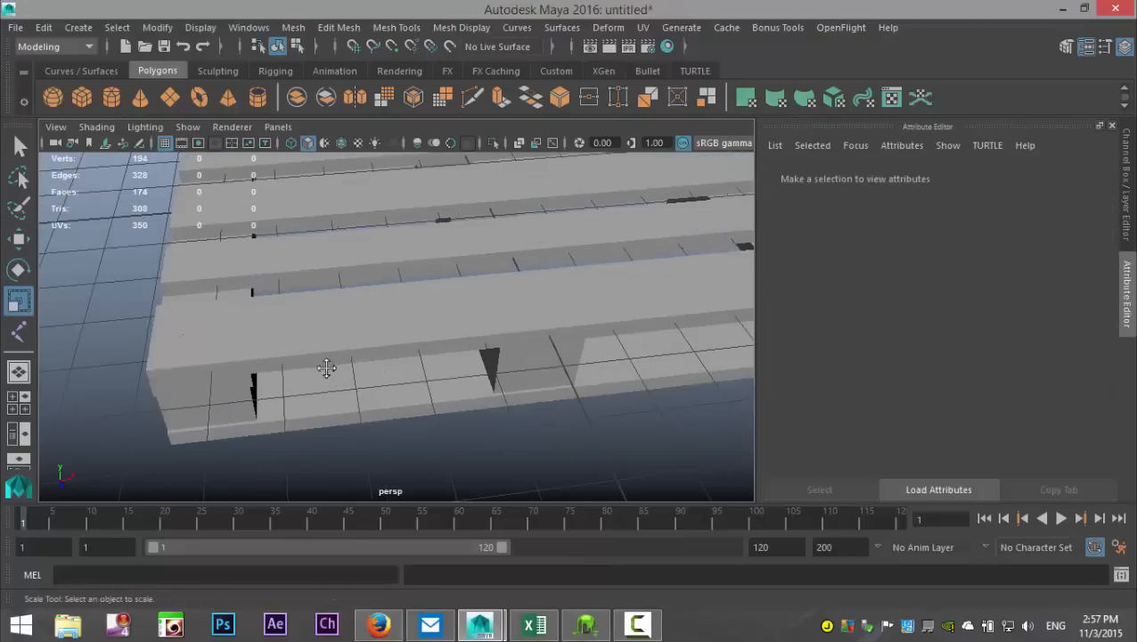
{"action": "scroll", "coordinate": [326, 367], "scroll_direction": "up", "scroll_amount": 5}
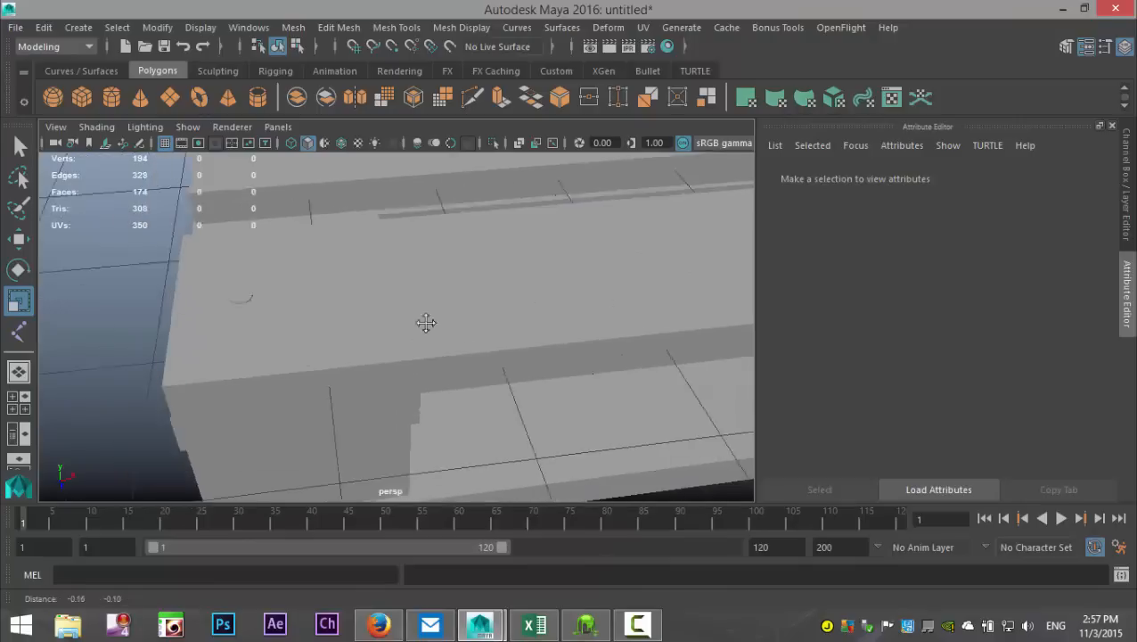
{"action": "middle_click_drag", "start_coordinate": [427, 323], "coordinate": [448, 324], "text": "alt"}
{"action": "left_click_drag", "start_coordinate": [447, 324], "coordinate": [453, 408], "text": "alt"}
Step: Move the disc along Z toward the front board's outer edge, to about 4.093
{"action": "left_click", "coordinate": [286, 312]}
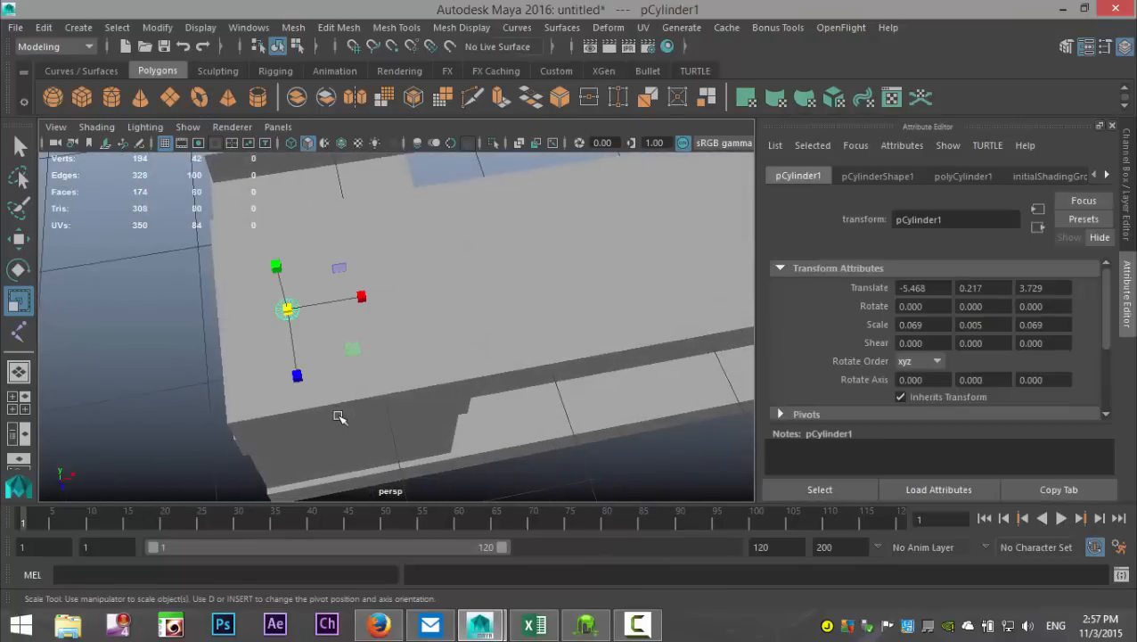
{"action": "mouse_move", "coordinate": [348, 411]}
{"action": "left_mouse_down", "text": "alt"}
{"action": "mouse_move", "coordinate": [368, 371]}
{"action": "mouse_move", "coordinate": [343, 400]}
{"action": "left_mouse_up", "text": "alt"}
{"action": "key", "text": "w"}
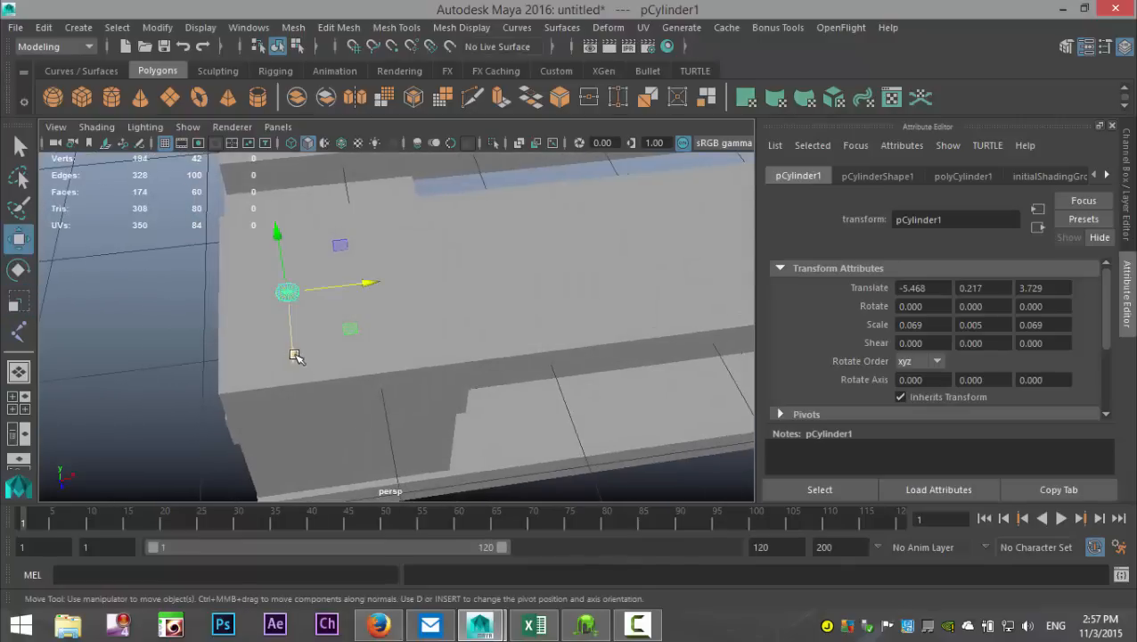
{"action": "left_click_drag", "start_coordinate": [296, 356], "coordinate": [310, 408]}
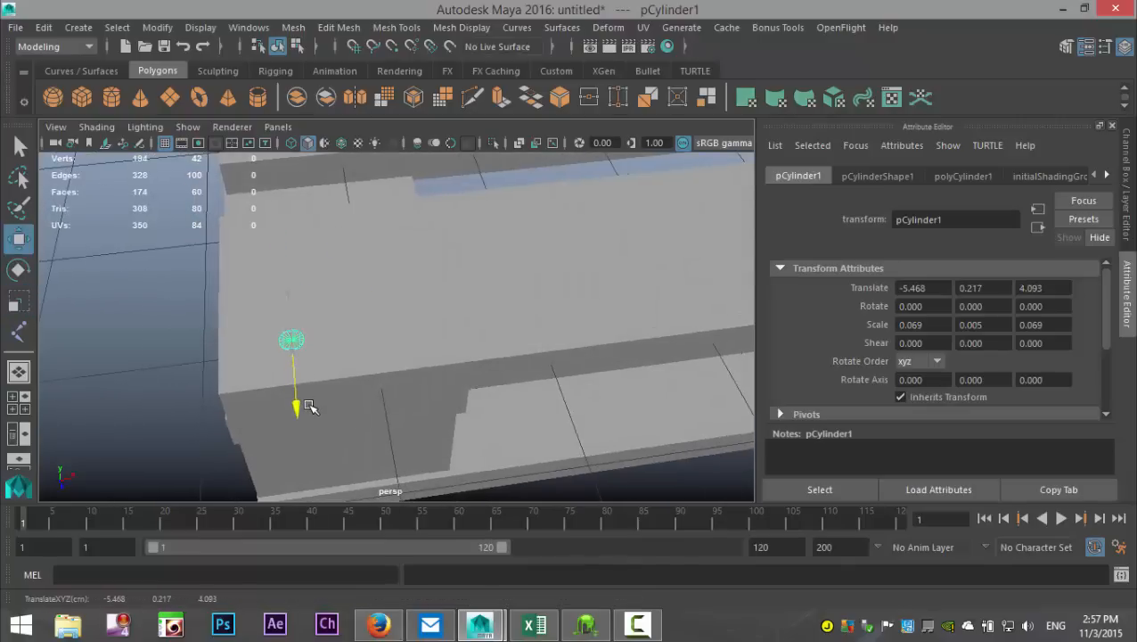
Step: Lower the disc along Y until it rests on the board's top surface, at about 0.145
{"action": "left_click_drag", "start_coordinate": [214, 393], "coordinate": [363, 332], "text": "alt"}
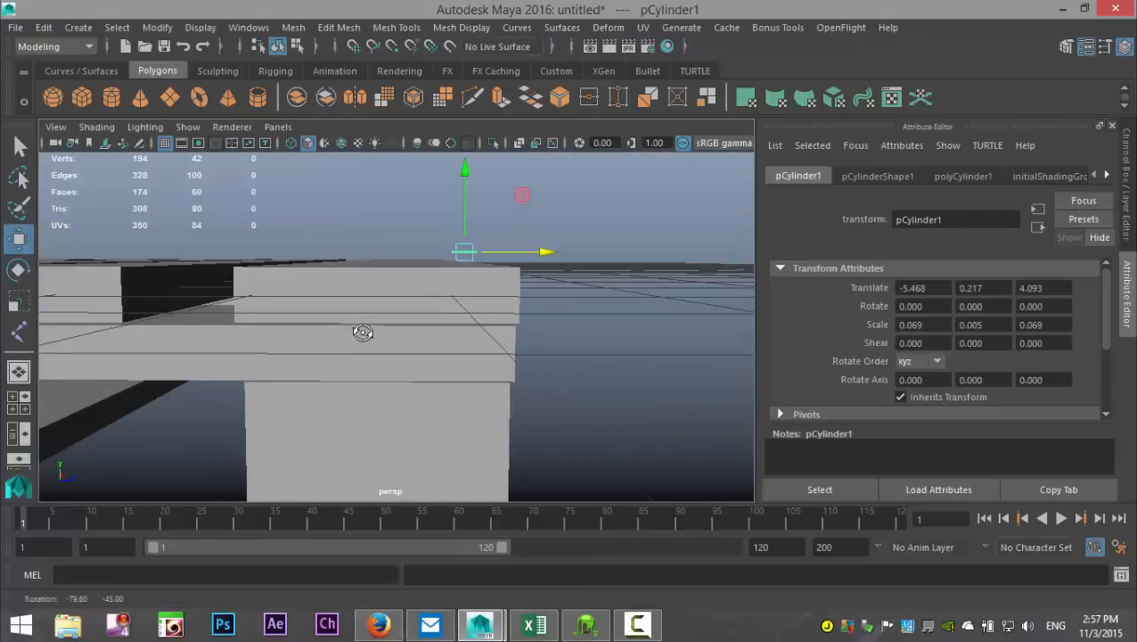
{"action": "key", "text": "f"}
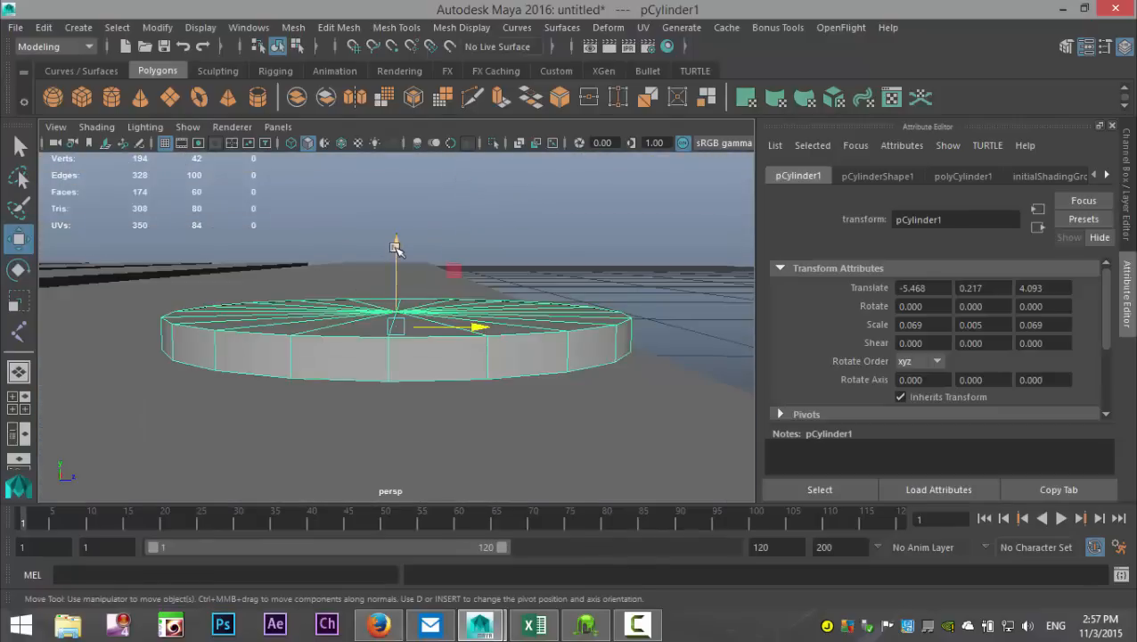
{"action": "left_click_drag", "start_coordinate": [395, 244], "coordinate": [356, 435]}
{"action": "scroll", "coordinate": [465, 324], "scroll_direction": "down", "scroll_amount": 8}
{"action": "middle_click_drag", "start_coordinate": [356, 436], "coordinate": [506, 460], "text": "alt"}
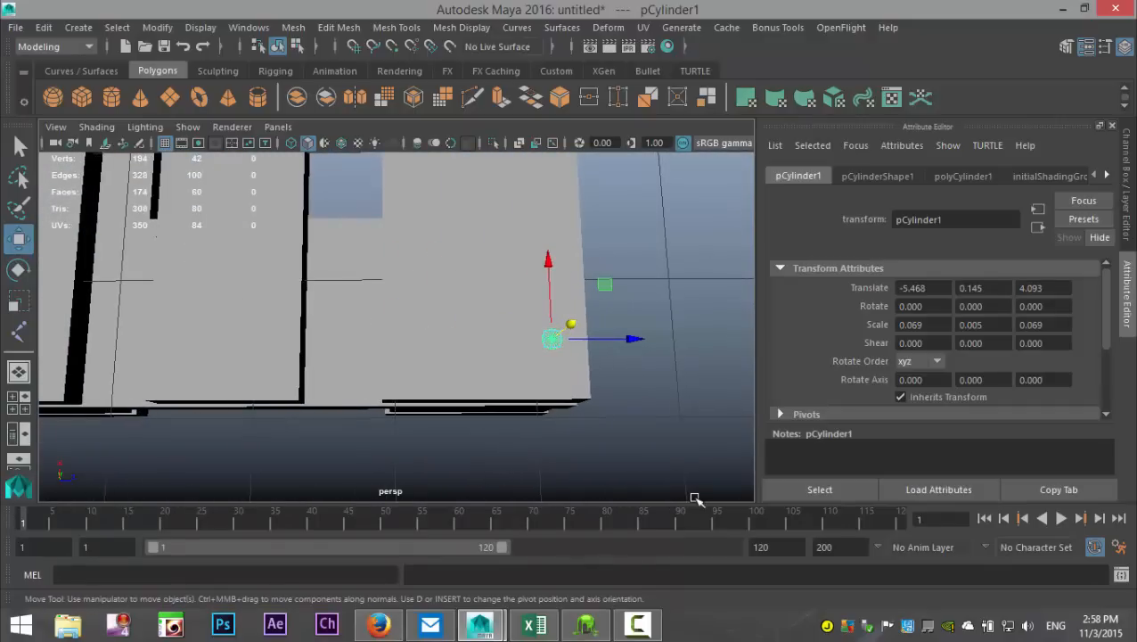
Step: Duplicate the nail-head disc and place the copy across the same board at about 3.217 along Z and -5.450 along X
{"action": "key", "text": "ctrl+d"}
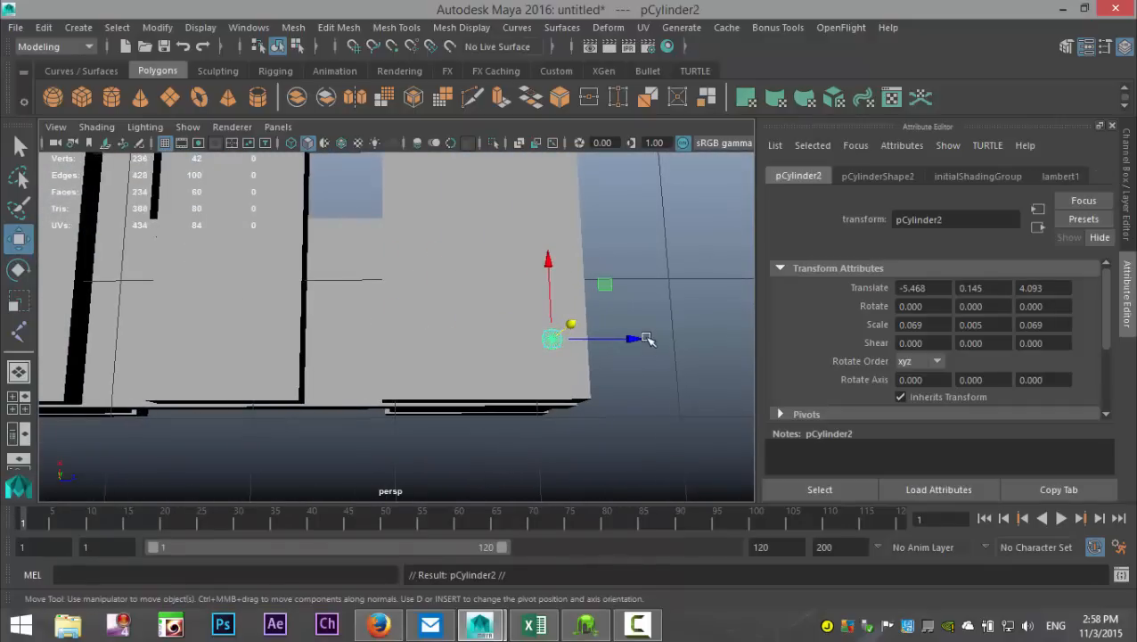
{"action": "left_click_drag", "start_coordinate": [646, 339], "coordinate": [514, 374]}
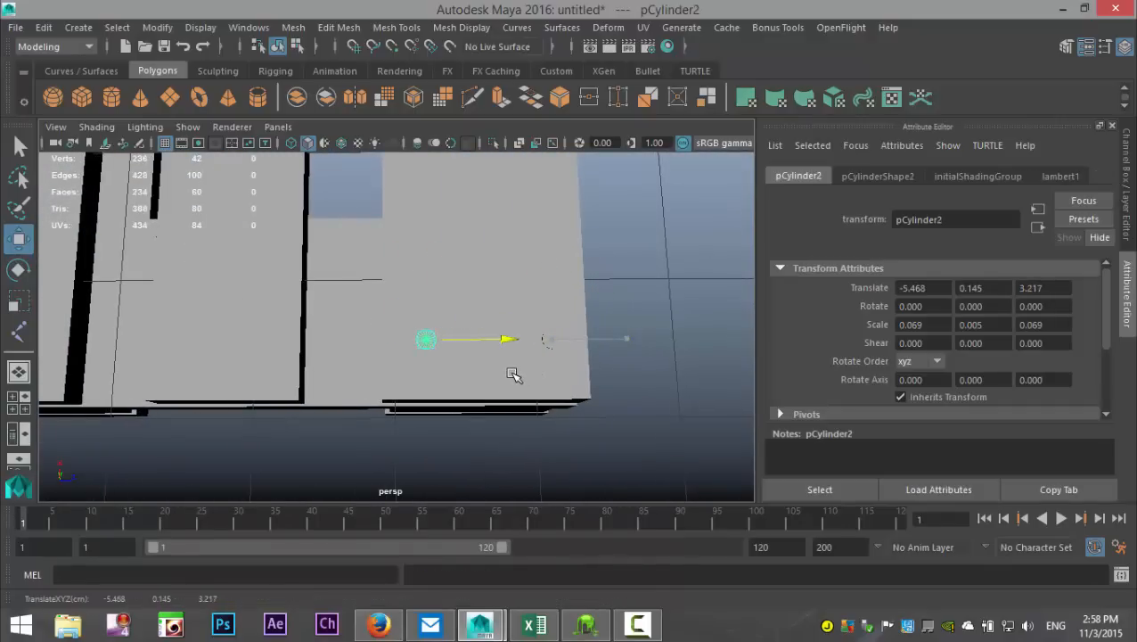
{"action": "left_click_drag", "start_coordinate": [425, 259], "coordinate": [424, 260]}
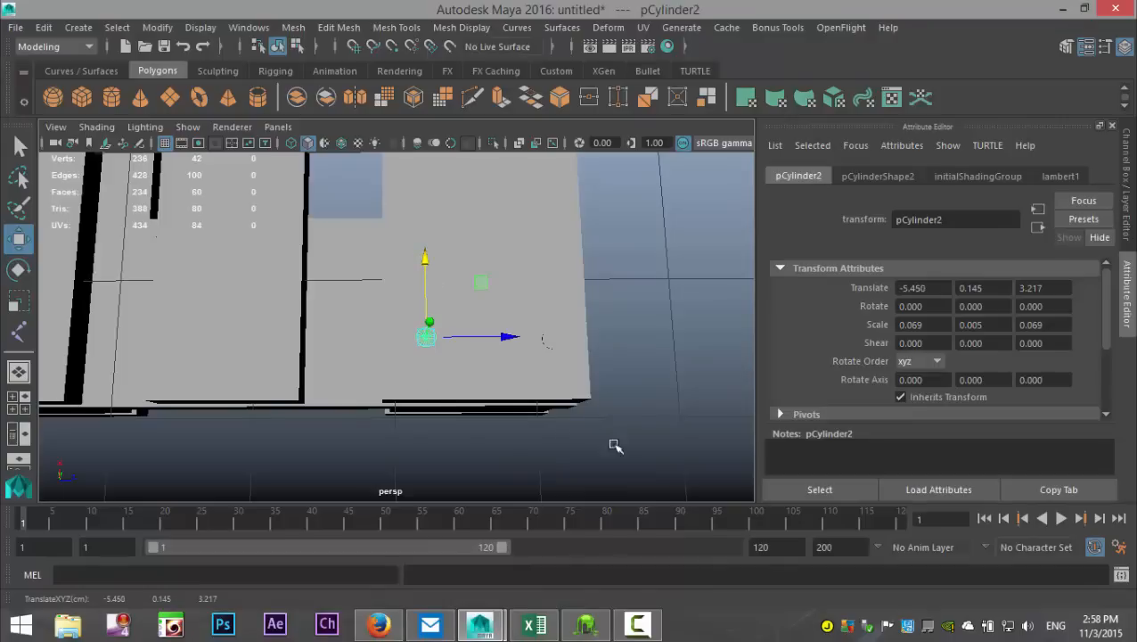
Step: Duplicate both nail heads onto the middle top board, about 3.621 back along Z, and repeat the offset duplicate for the rear top board
{"action": "left_click", "coordinate": [552, 341]}
{"action": "scroll", "coordinate": [591, 411], "scroll_direction": "down", "scroll_amount": 5}
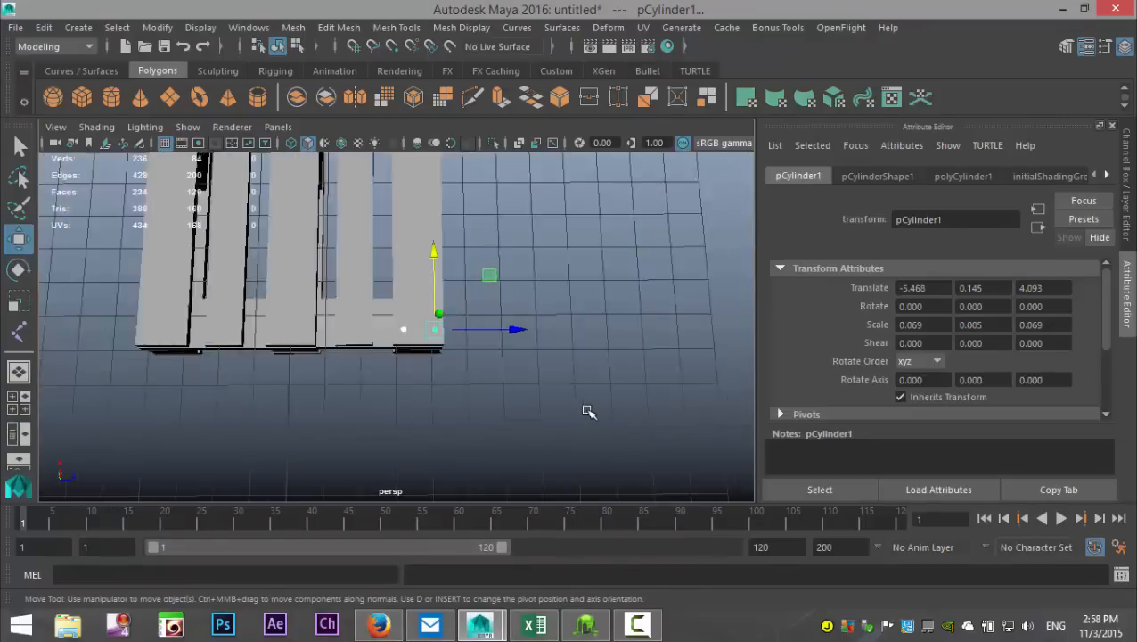
{"action": "left_click_drag", "start_coordinate": [450, 434], "coordinate": [584, 428], "text": "alt"}
{"action": "key", "text": "ctrl+d"}
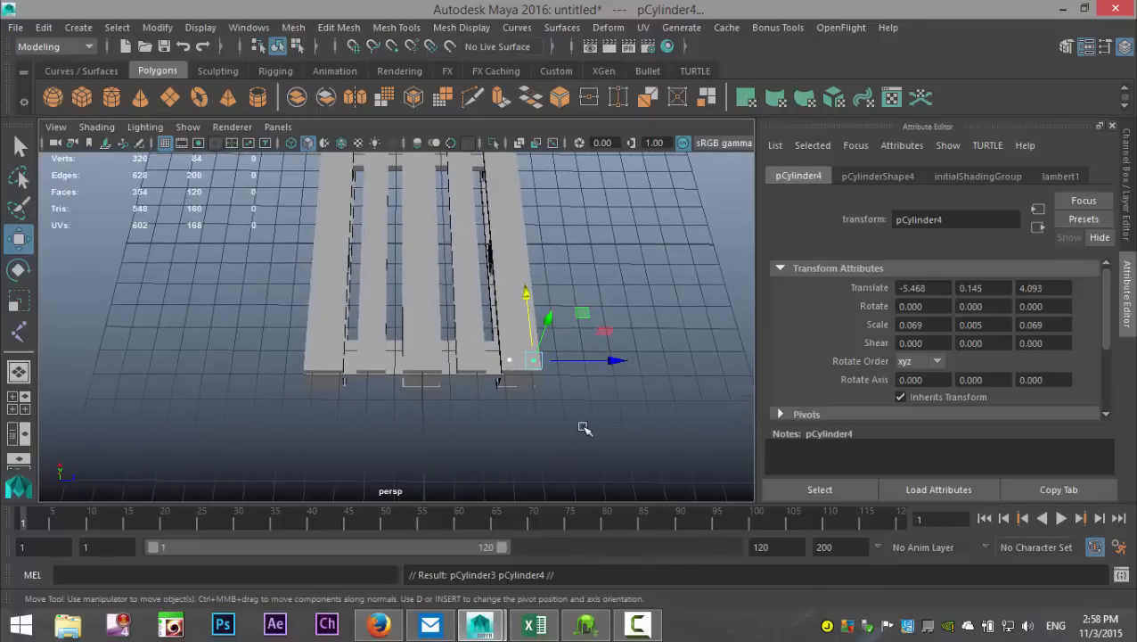
{"action": "left_click_drag", "start_coordinate": [622, 361], "coordinate": [524, 379]}
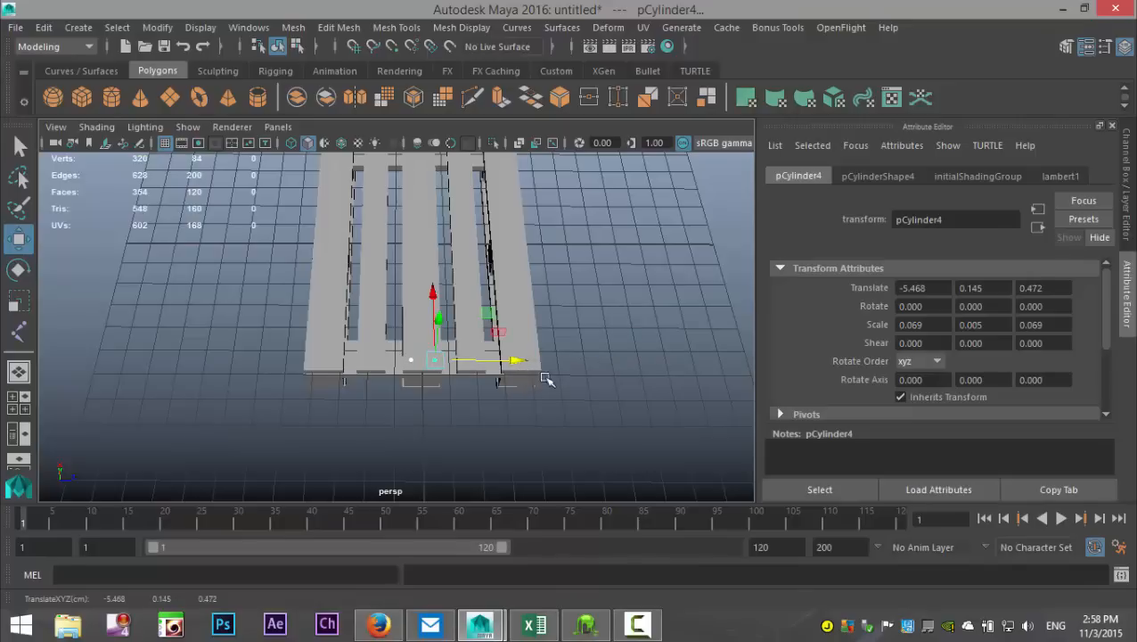
{"action": "key", "text": "shift+d"}
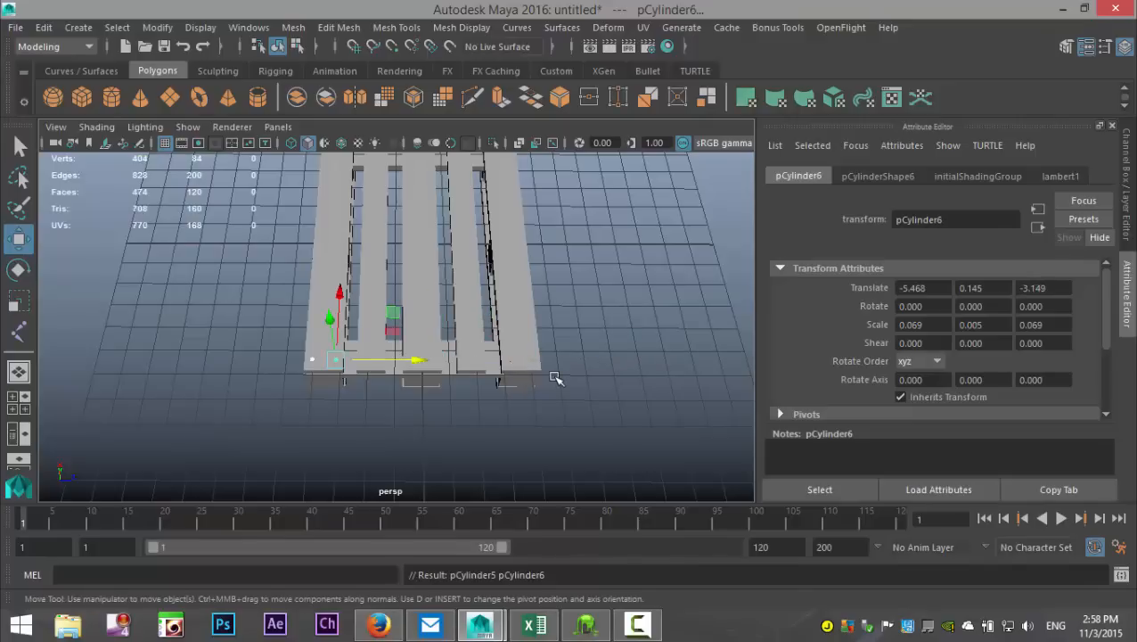
Step: Duplicate the rear board's inner nail head and move the copy along Z onto the neighbouring top board, at about -2.173
{"action": "scroll", "coordinate": [541, 442], "scroll_direction": "up", "scroll_amount": 4}
{"action": "left_click_drag", "start_coordinate": [543, 431], "coordinate": [342, 399], "text": "alt"}
{"action": "left_click", "coordinate": [294, 356]}
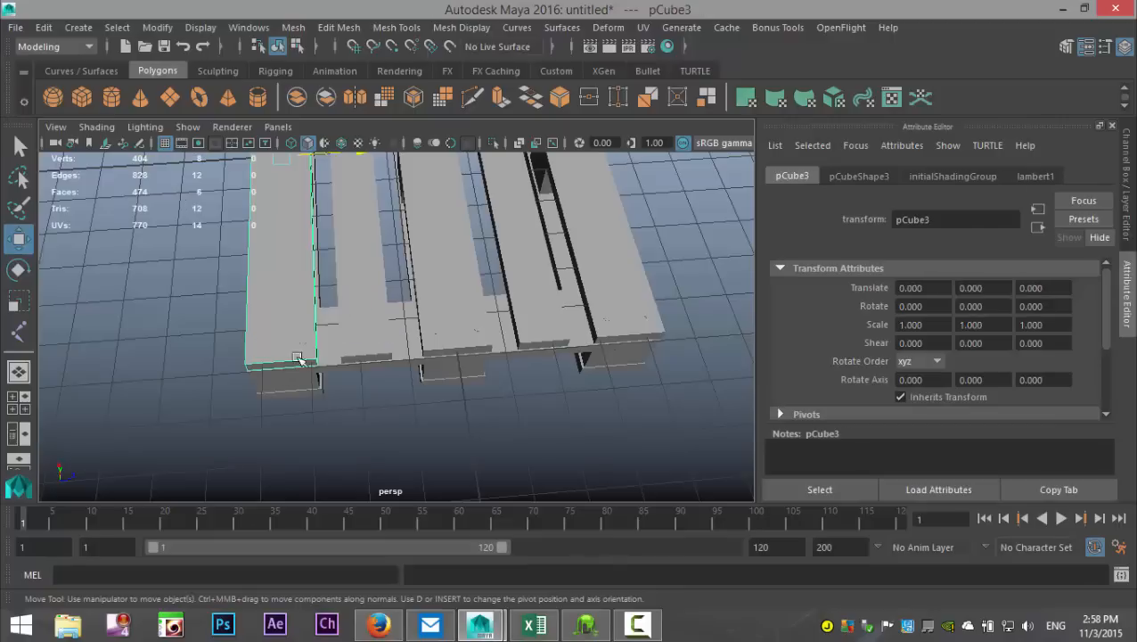
{"action": "scroll", "coordinate": [294, 370], "scroll_direction": "up", "scroll_amount": 5}
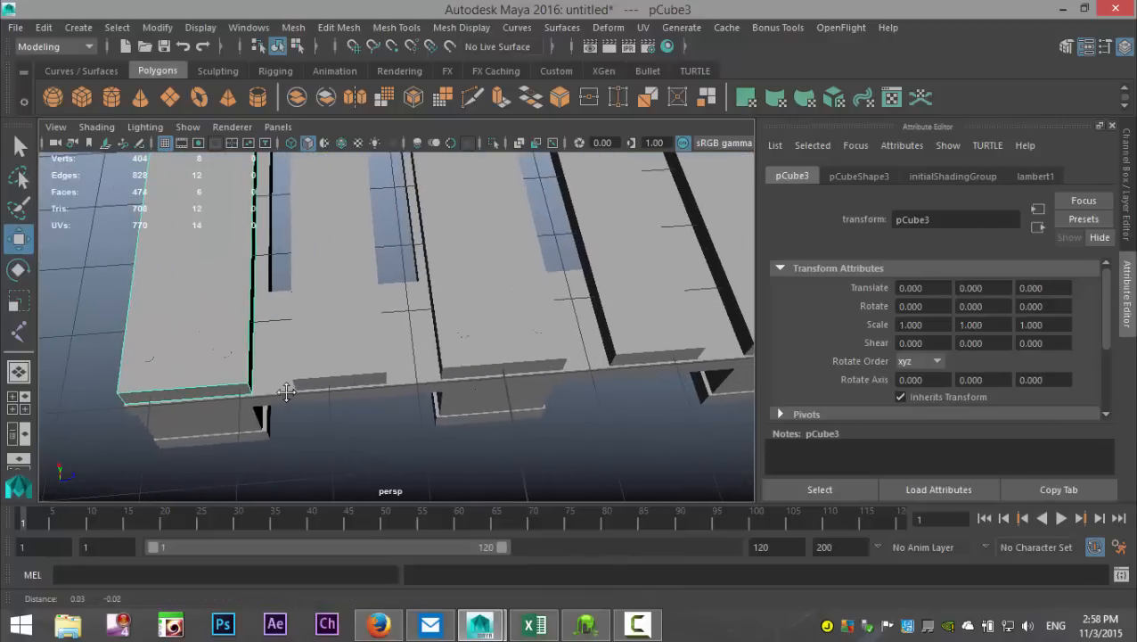
{"action": "left_click", "coordinate": [227, 353]}
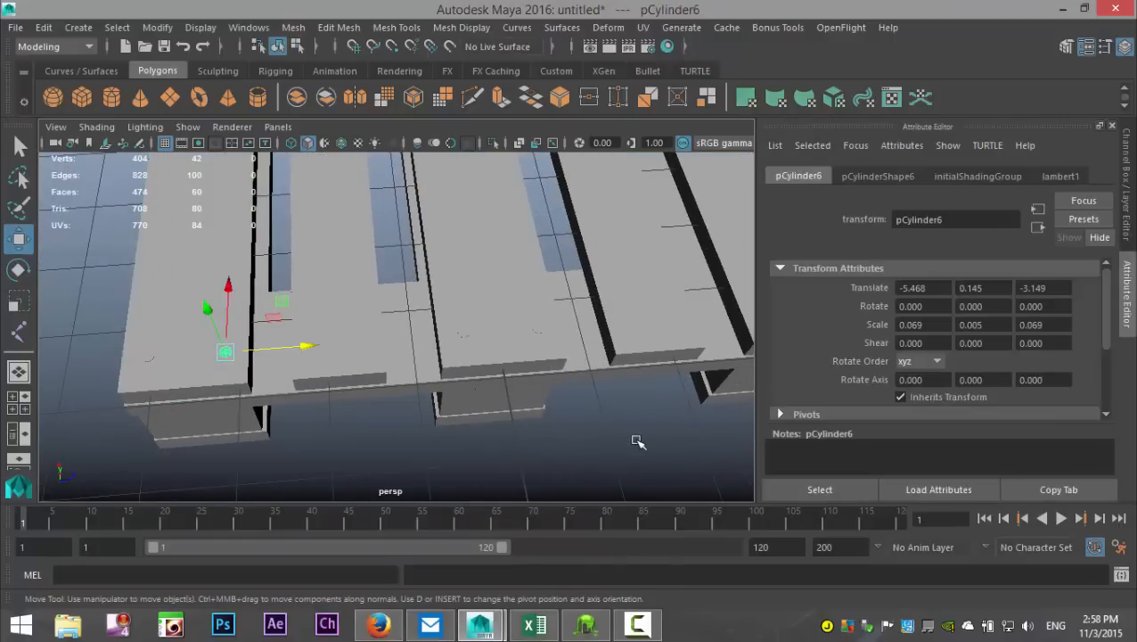
{"action": "key", "text": "ctrl+d"}
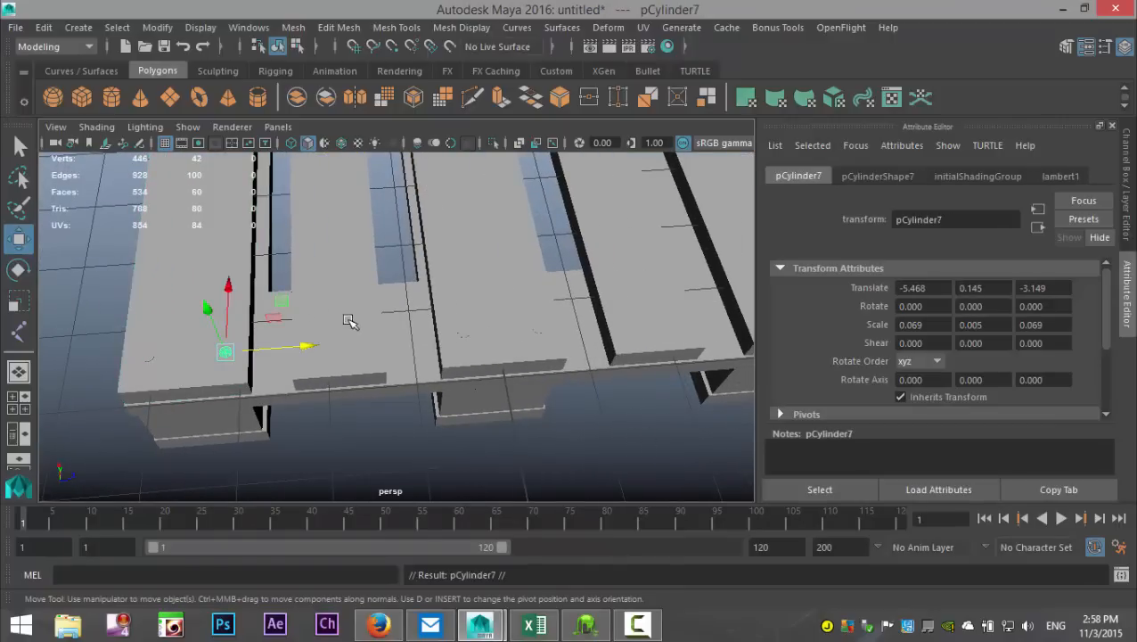
{"action": "left_click_drag", "start_coordinate": [311, 348], "coordinate": [398, 359]}
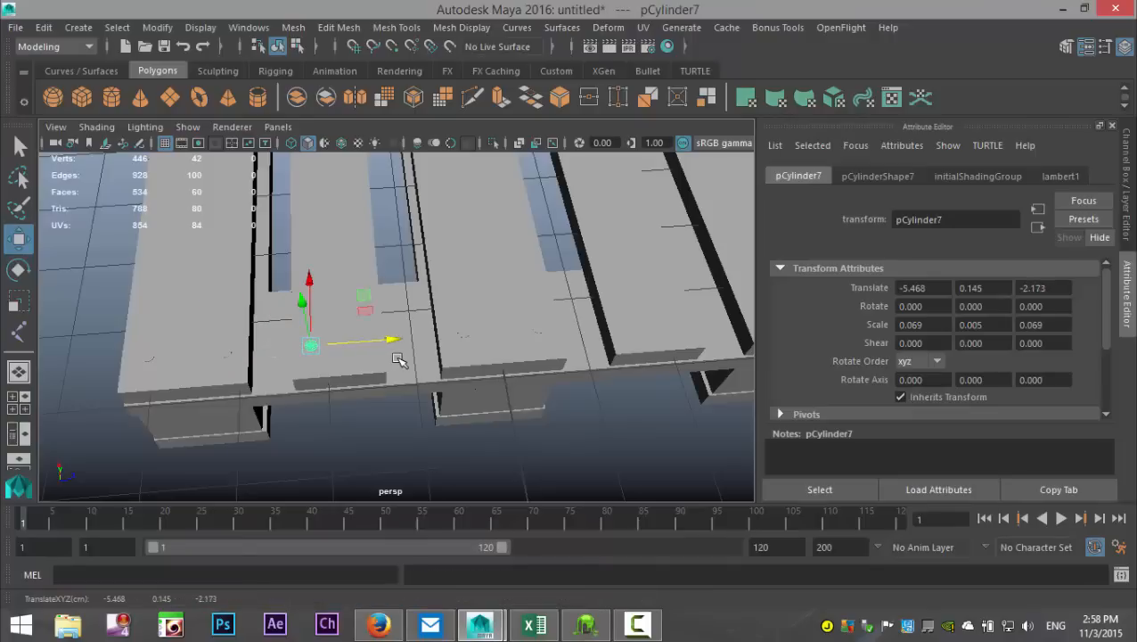
Step: Duplicate the nail head along Z across the same board, and copy the pair onto the next unnailed top board, at about 1.498
{"action": "key", "text": "ctrl+d"}
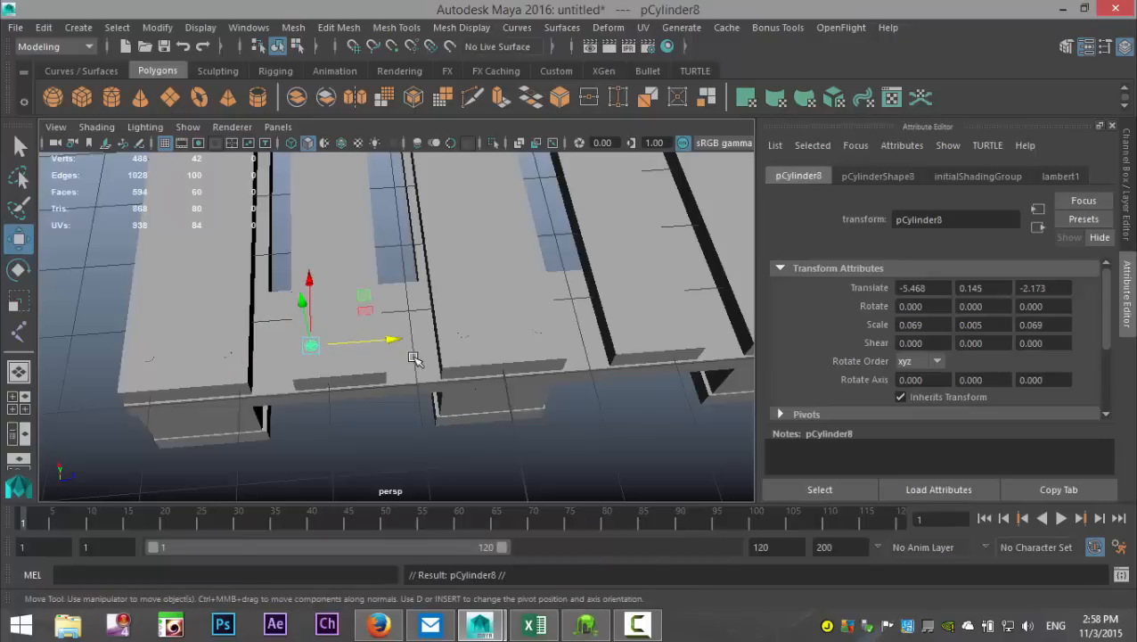
{"action": "left_click_drag", "start_coordinate": [392, 344], "coordinate": [427, 351]}
{"action": "key", "text": "ctrl+z"}
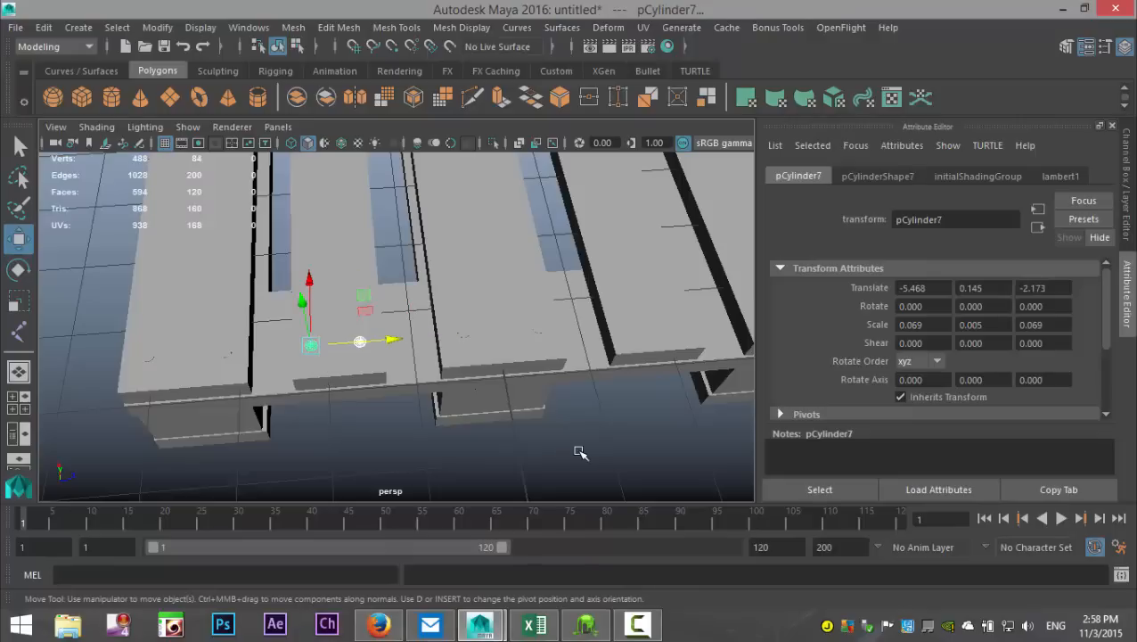
{"action": "key", "text": "ctrl+d"}
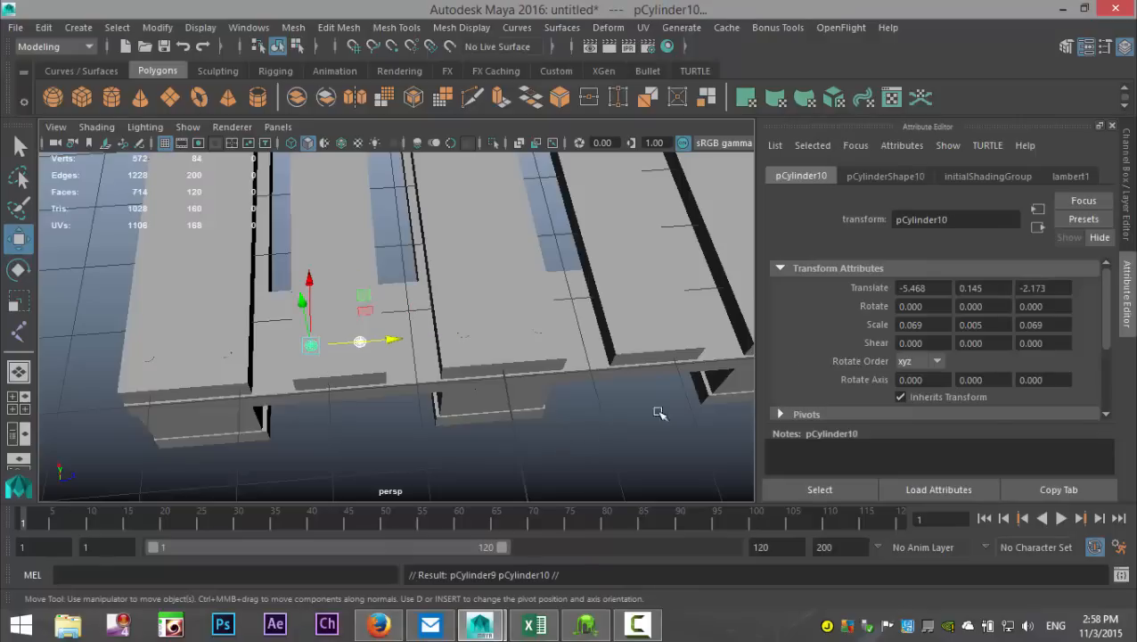
{"action": "left_click_drag", "start_coordinate": [397, 343], "coordinate": [713, 366]}
{"action": "left_click", "coordinate": [627, 431]}
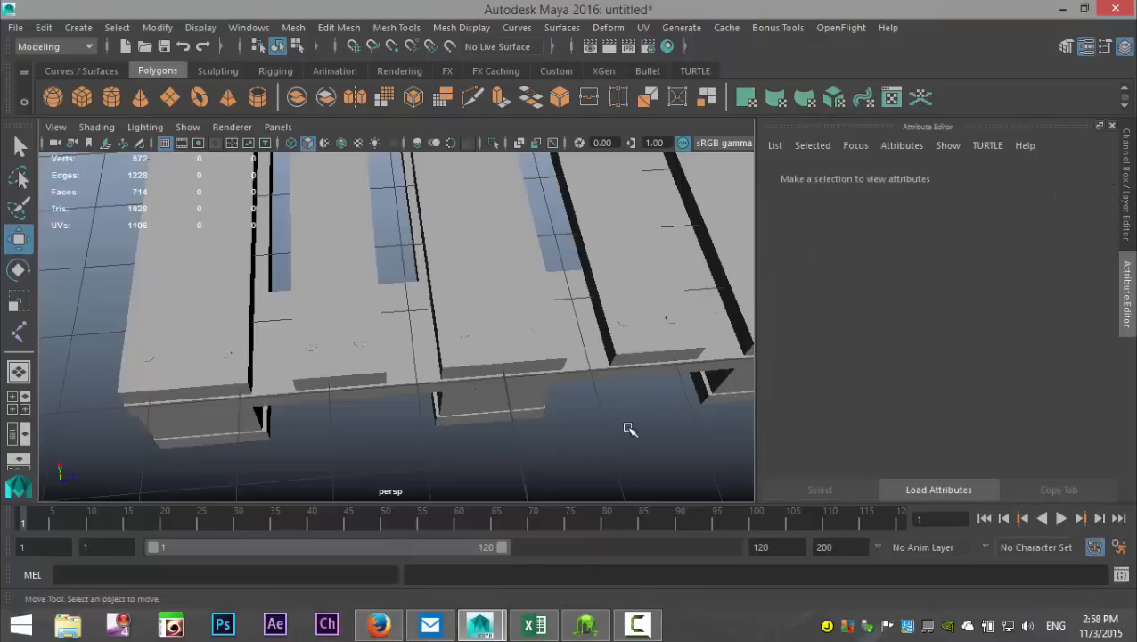
Step: Open the Outliner and hide the pallet group, group1, leaving only the nail heads in view
{"action": "scroll", "coordinate": [628, 428], "scroll_direction": "down", "scroll_amount": 4}
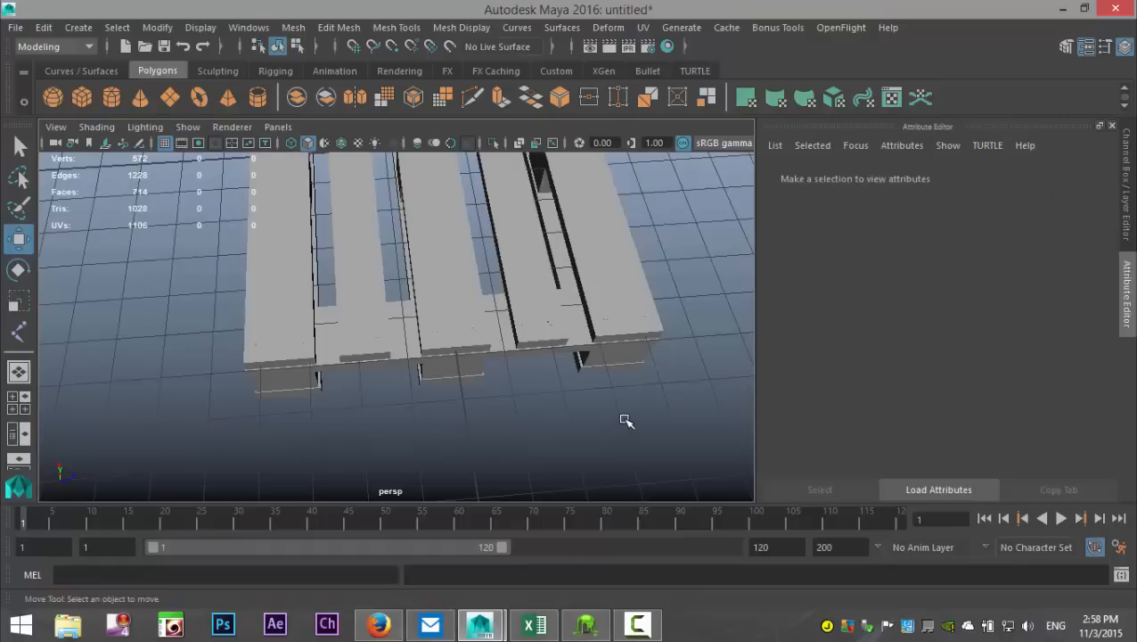
{"action": "scroll", "coordinate": [625, 421], "scroll_direction": "up", "scroll_amount": 3}
{"action": "left_click_drag", "start_coordinate": [626, 421], "coordinate": [607, 389], "text": "alt"}
{"action": "left_click", "coordinate": [480, 260]}
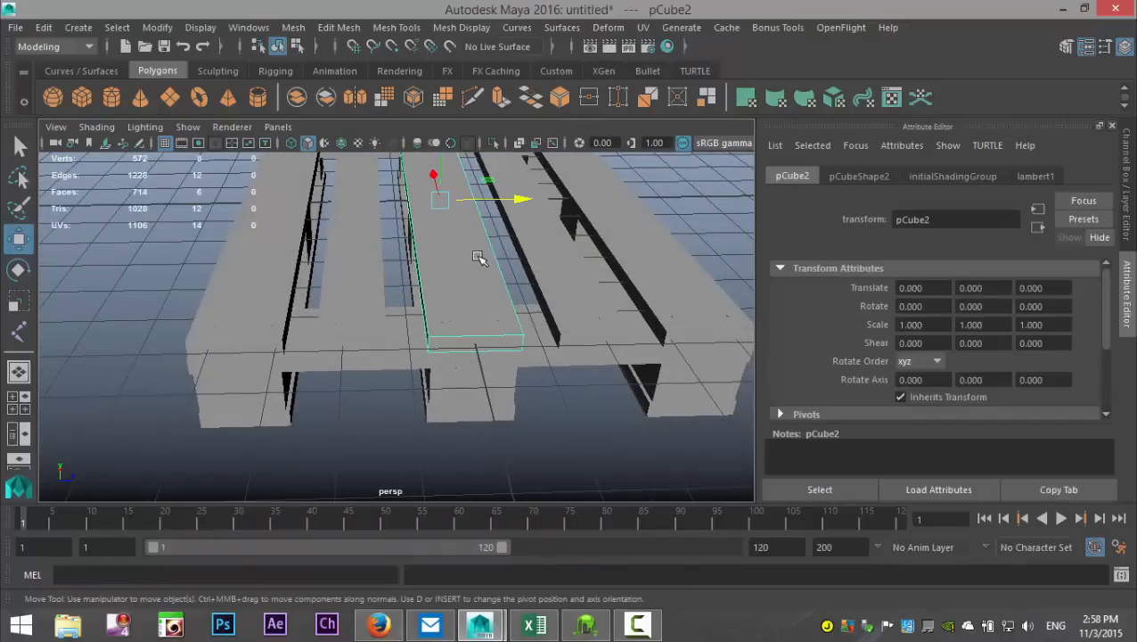
{"action": "scroll", "coordinate": [472, 268], "scroll_direction": "down", "scroll_amount": 3}
{"action": "left_click_drag", "start_coordinate": [515, 385], "coordinate": [562, 384], "text": "alt"}
{"action": "left_click", "coordinate": [251, 28]}
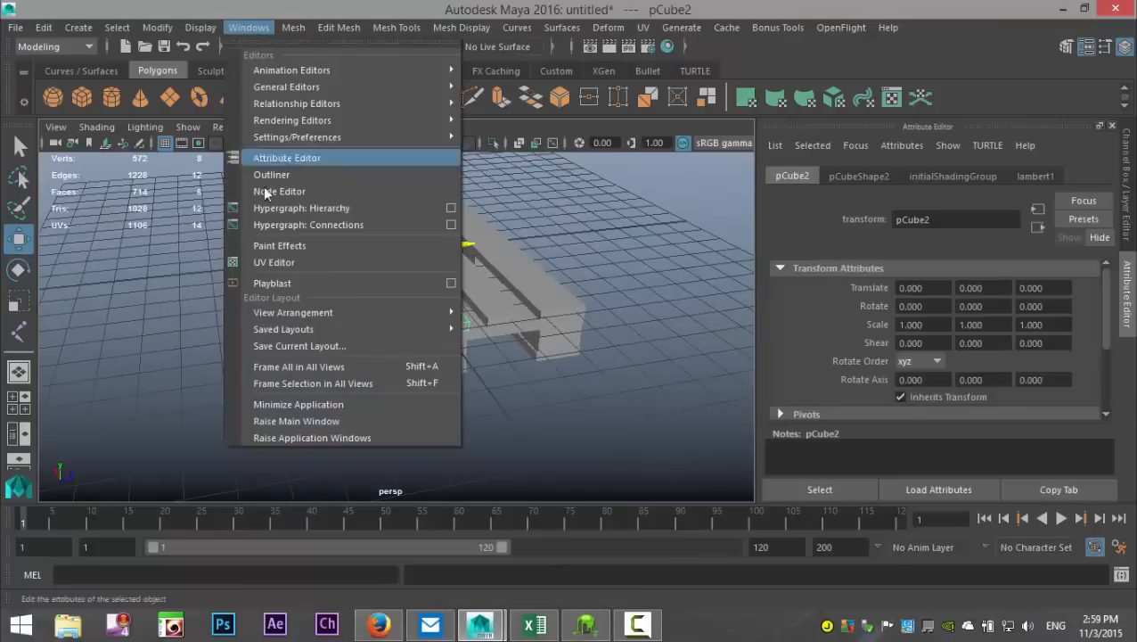
{"action": "left_click", "coordinate": [275, 173]}
{"action": "scroll", "coordinate": [463, 365], "scroll_direction": "down", "scroll_amount": 3}
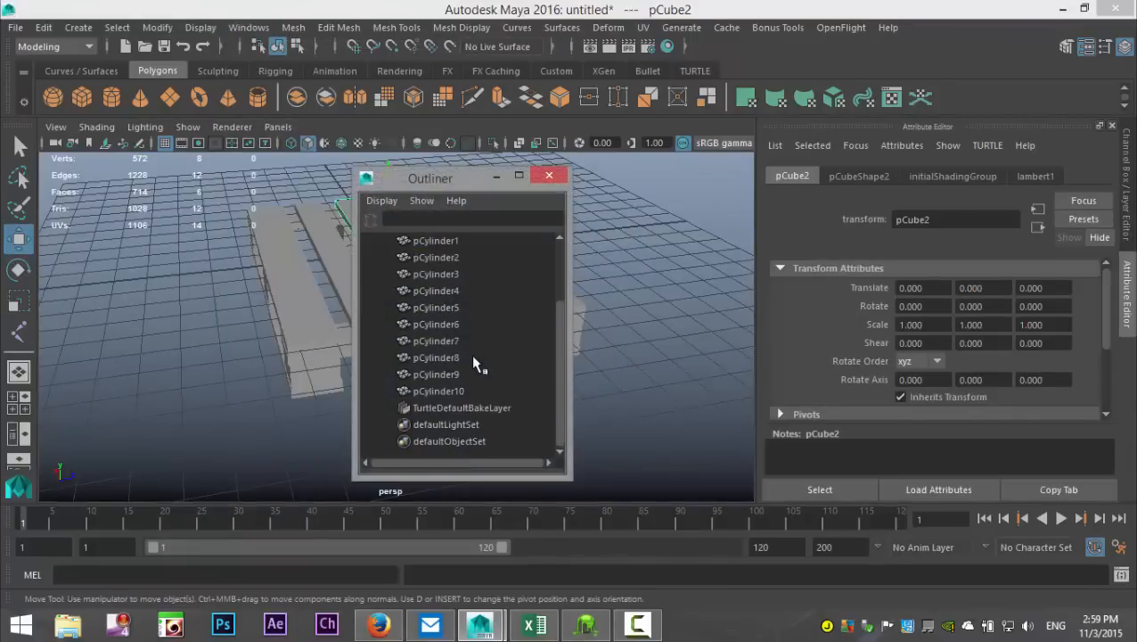
{"action": "scroll", "coordinate": [471, 361], "scroll_direction": "up", "scroll_amount": 3}
{"action": "left_click", "coordinate": [457, 327]}
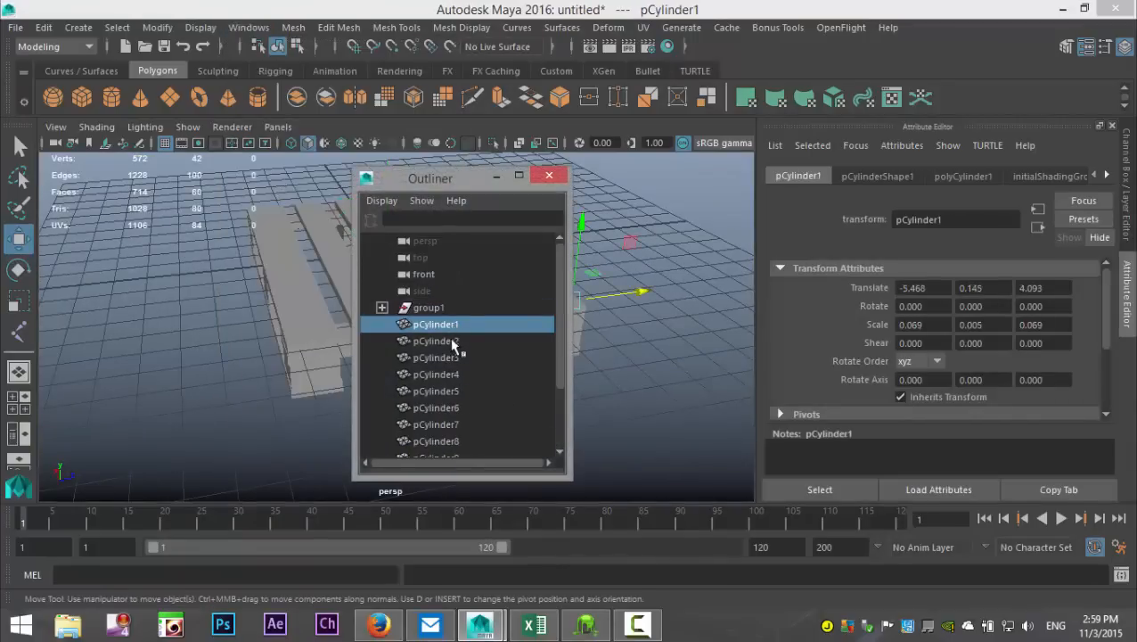
{"action": "left_click_drag", "start_coordinate": [468, 180], "coordinate": [636, 198]}
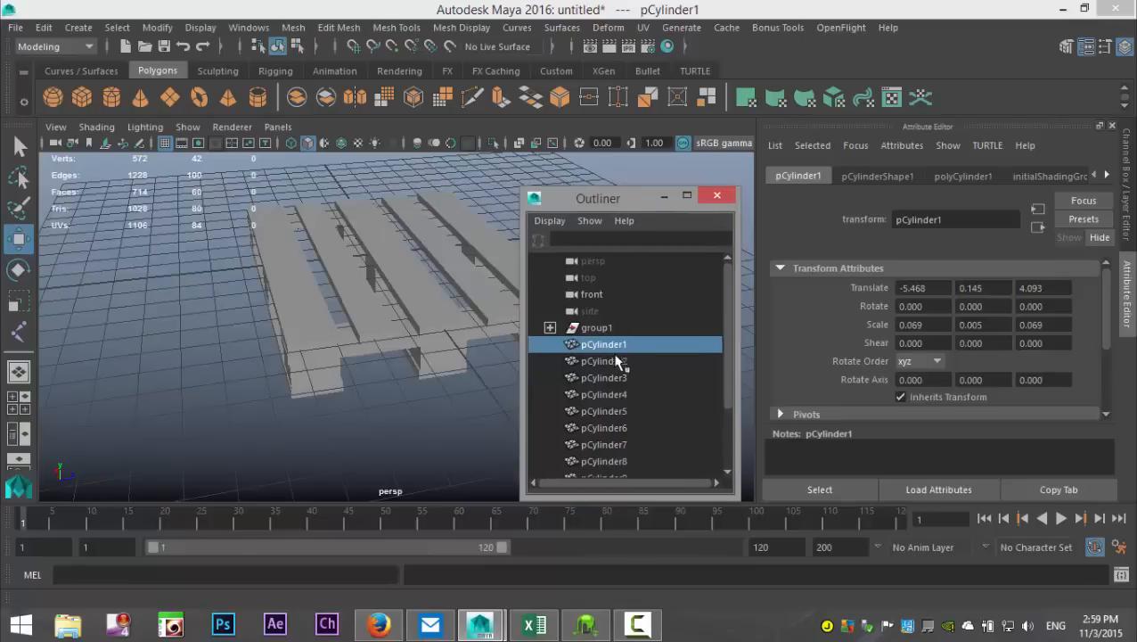
{"action": "left_click", "coordinate": [597, 328]}
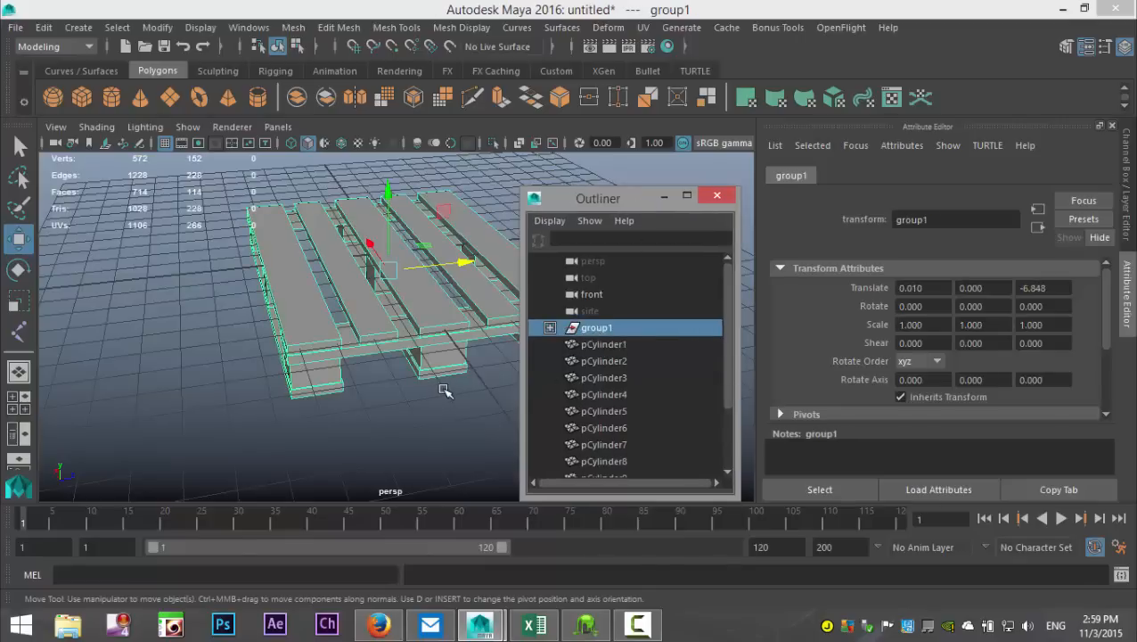
{"action": "key", "text": "ctrl+h"}
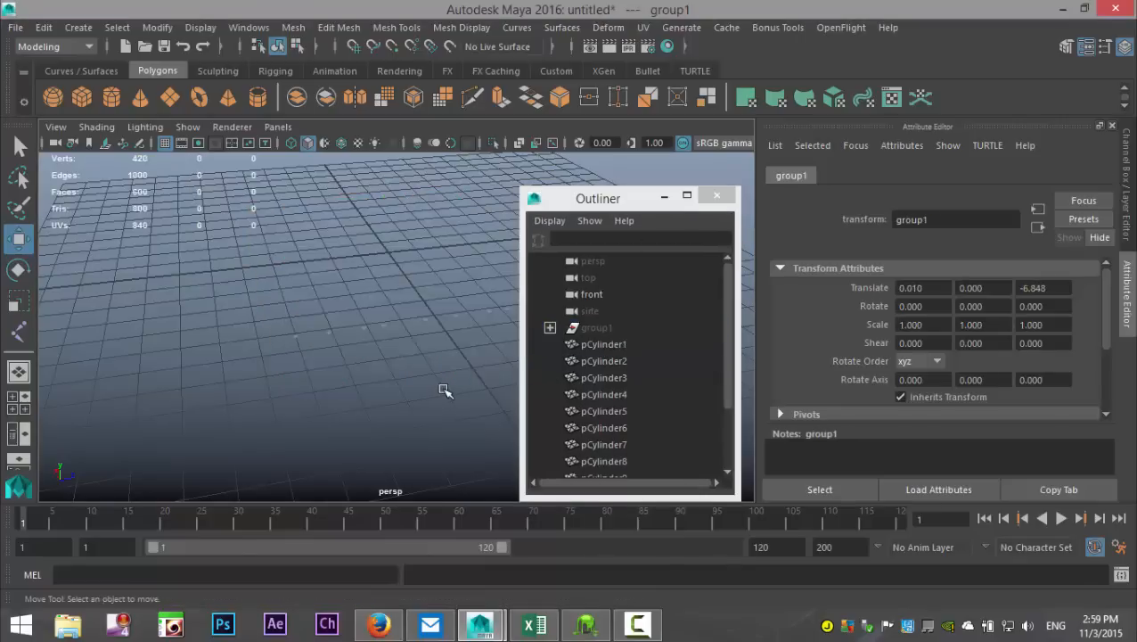
Step: Duplicate the whole row of nail heads and move the copies along X to about -2.397
{"action": "scroll", "coordinate": [475, 304], "scroll_direction": "down", "scroll_amount": 4}
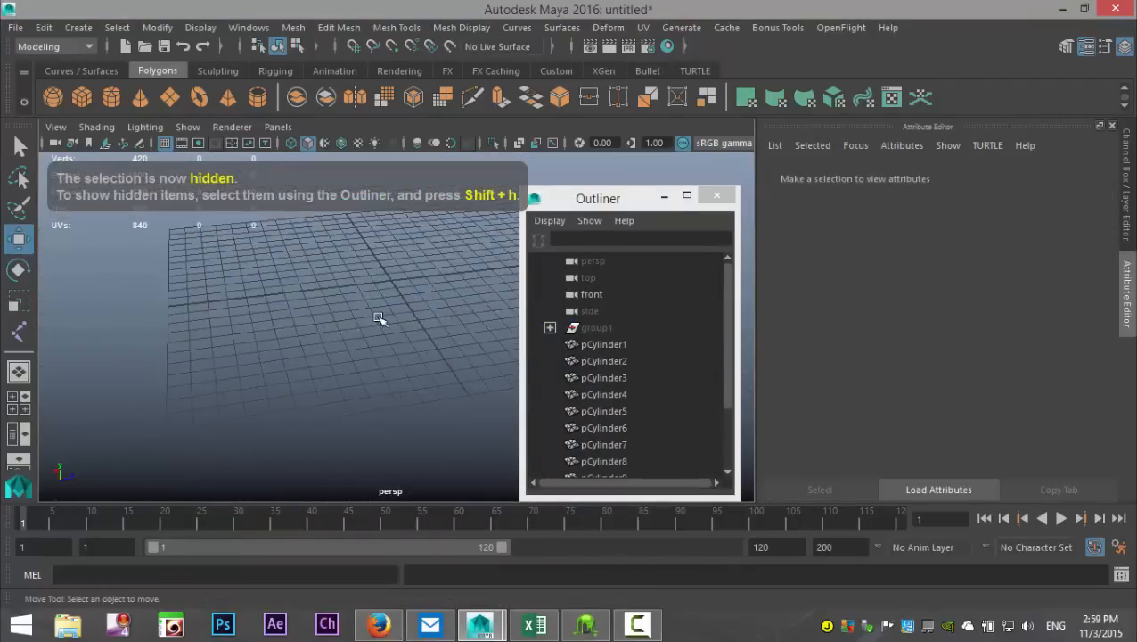
{"action": "left_click_drag", "start_coordinate": [263, 300], "coordinate": [530, 425]}
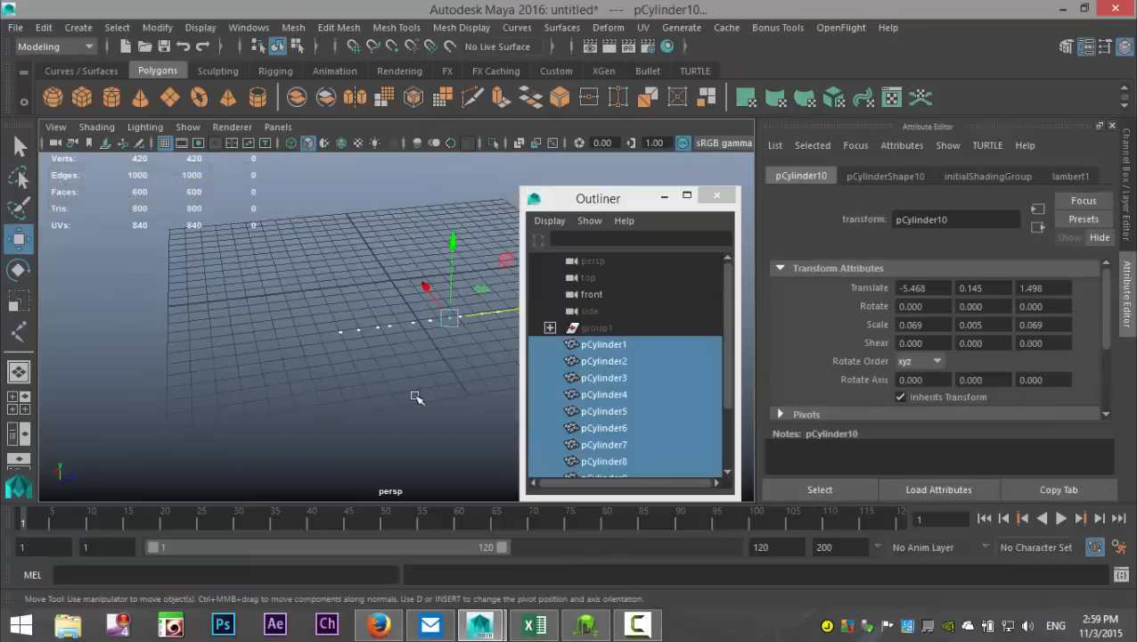
{"action": "key", "text": "ctrl+d"}
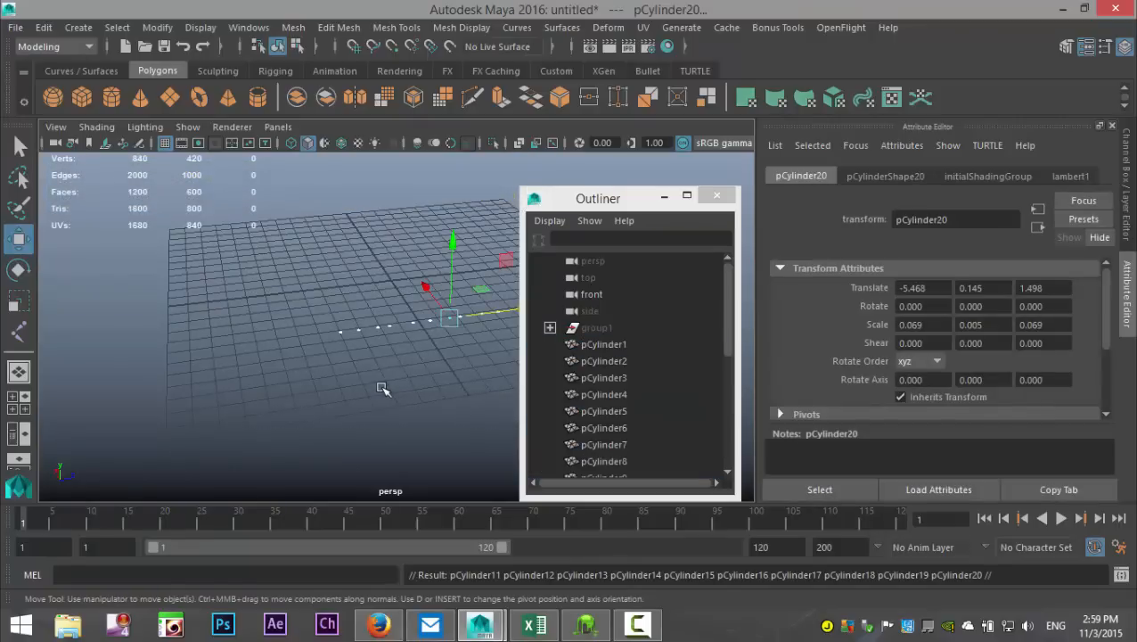
{"action": "mouse_move", "coordinate": [429, 289]}
{"action": "left_mouse_down"}
{"action": "mouse_move", "coordinate": [415, 263]}
{"action": "mouse_move", "coordinate": [425, 268]}
{"action": "left_mouse_up"}
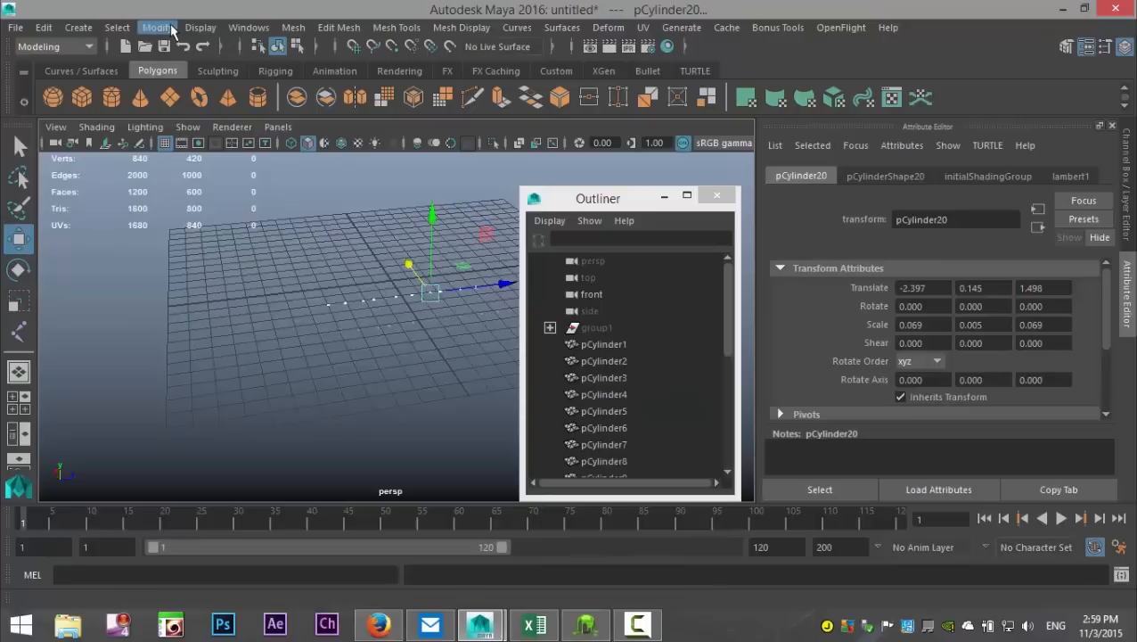
Step: Show all hidden objects again and minimize the Outliner
{"action": "left_click", "coordinate": [200, 28]}
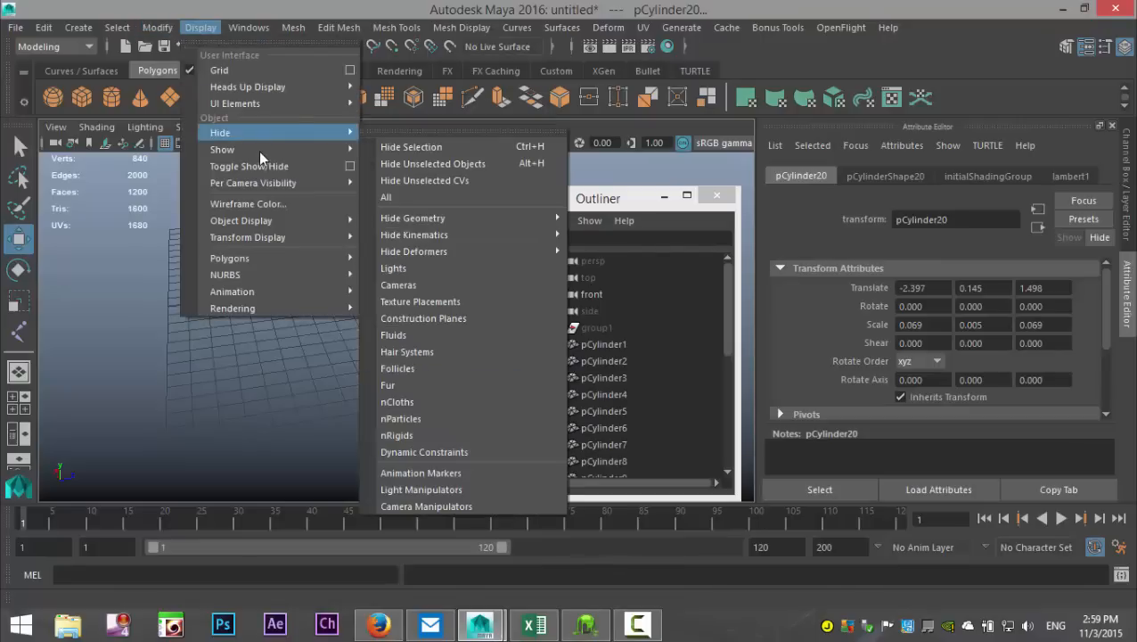
{"action": "mouse_move", "coordinate": [252, 149]}
{"action": "left_click", "coordinate": [393, 211]}
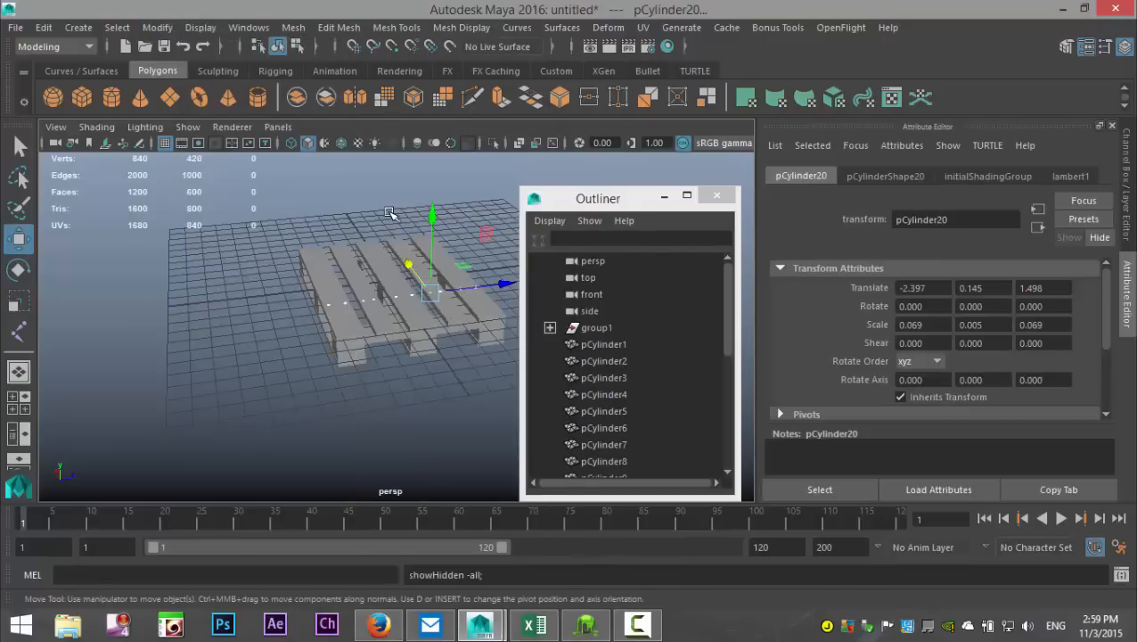
{"action": "left_click", "coordinate": [665, 194]}
Step: Move the copied nail-head row to the pallet's opposite end, about 5.507 along X, and duplicate it onto the middle at about -0.062
{"action": "left_click_drag", "start_coordinate": [406, 341], "coordinate": [521, 358], "text": "alt"}
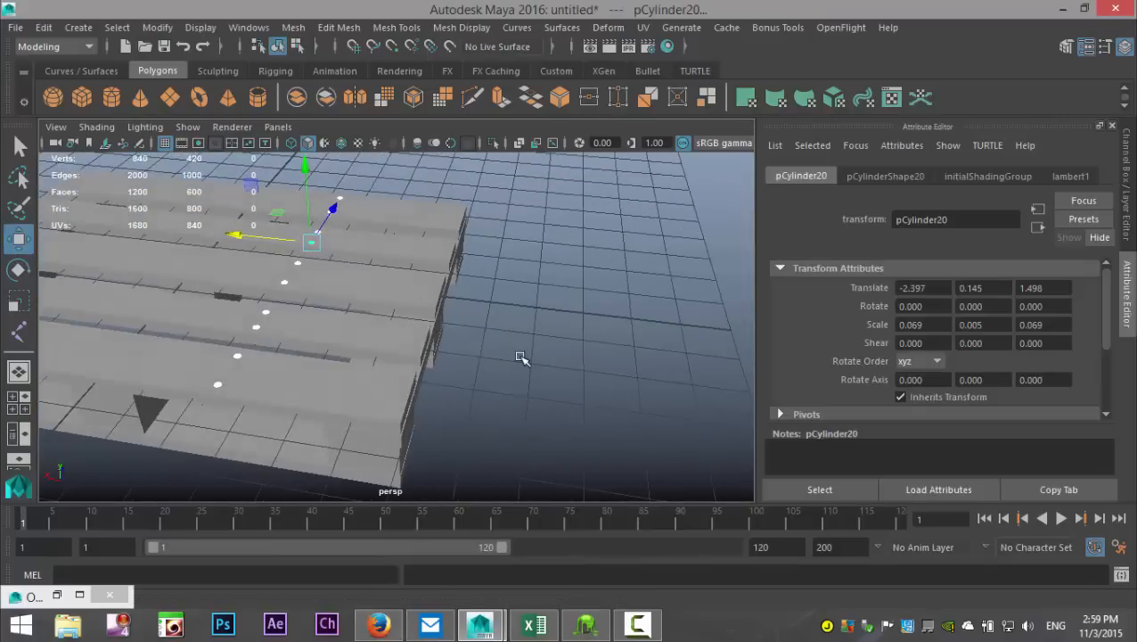
{"action": "middle_click_drag", "start_coordinate": [599, 364], "coordinate": [864, 405], "text": "alt"}
{"action": "left_click_drag", "start_coordinate": [505, 272], "coordinate": [209, 242]}
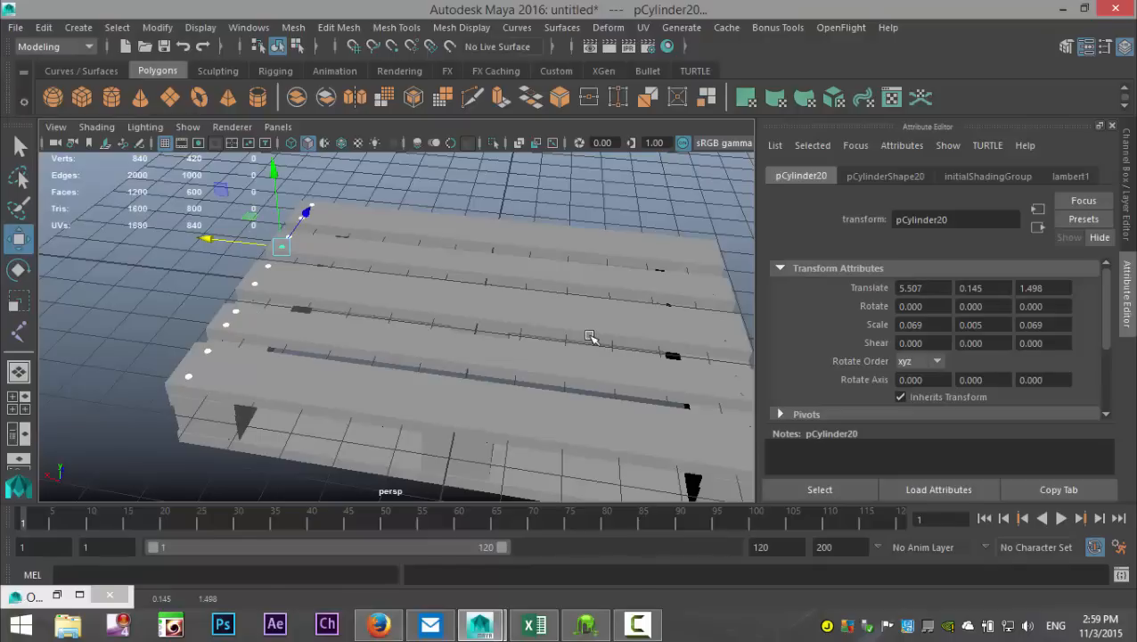
{"action": "key", "text": "ctrl+shift+d"}
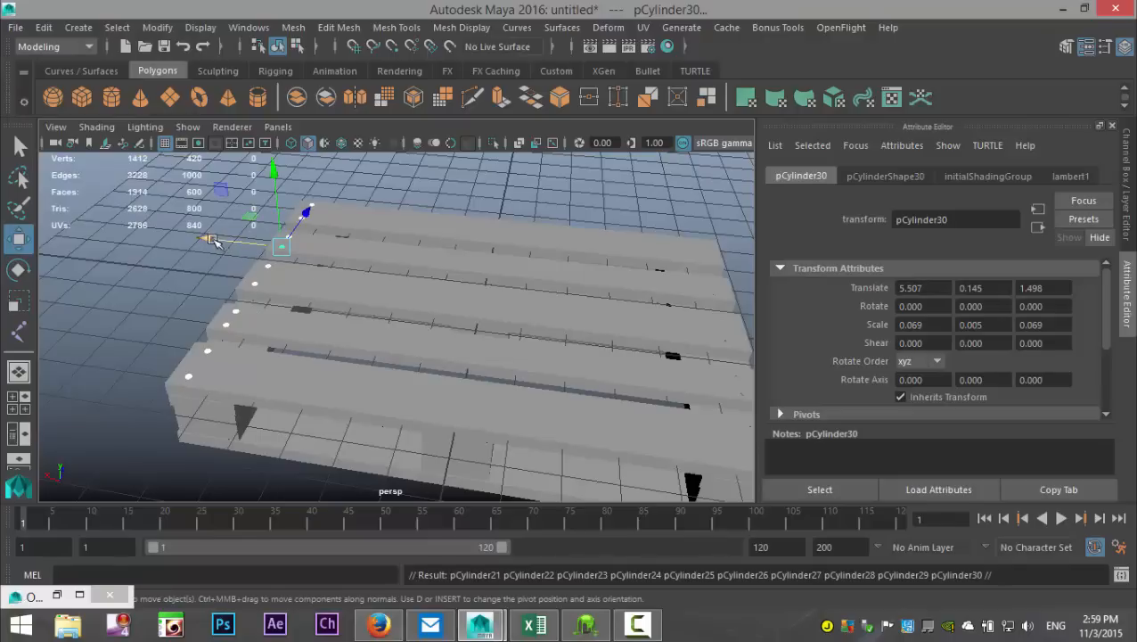
{"action": "left_click_drag", "start_coordinate": [212, 243], "coordinate": [407, 305]}
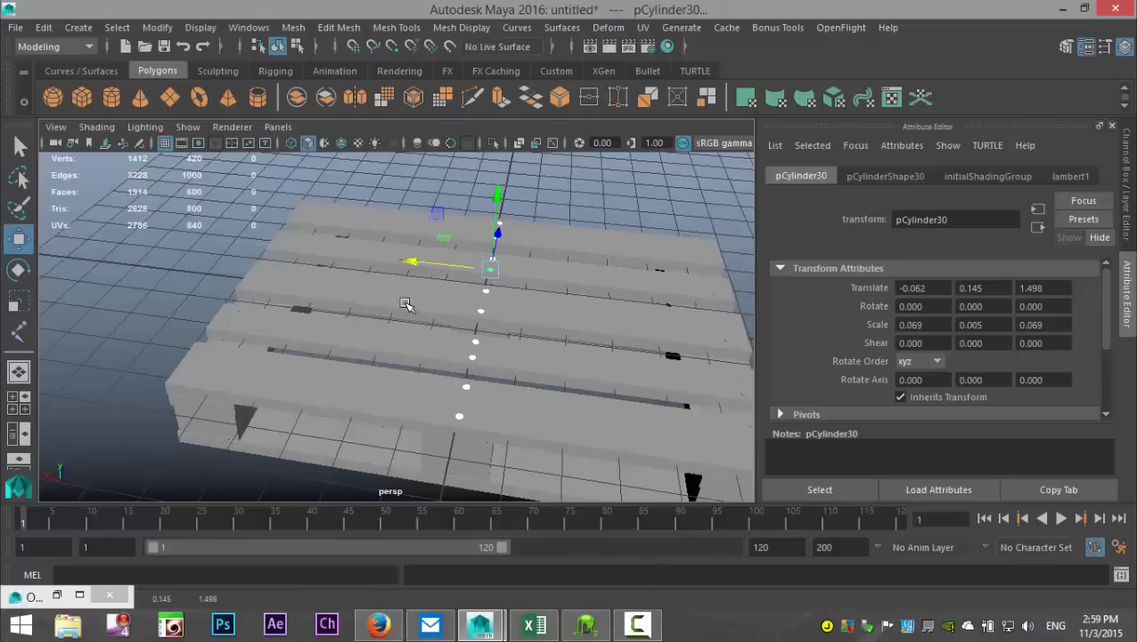
Step: Hide the pallet group, group1, again using the Outliner, and minimize the Outliner
{"action": "scroll", "coordinate": [412, 311], "scroll_direction": "down", "scroll_amount": 5}
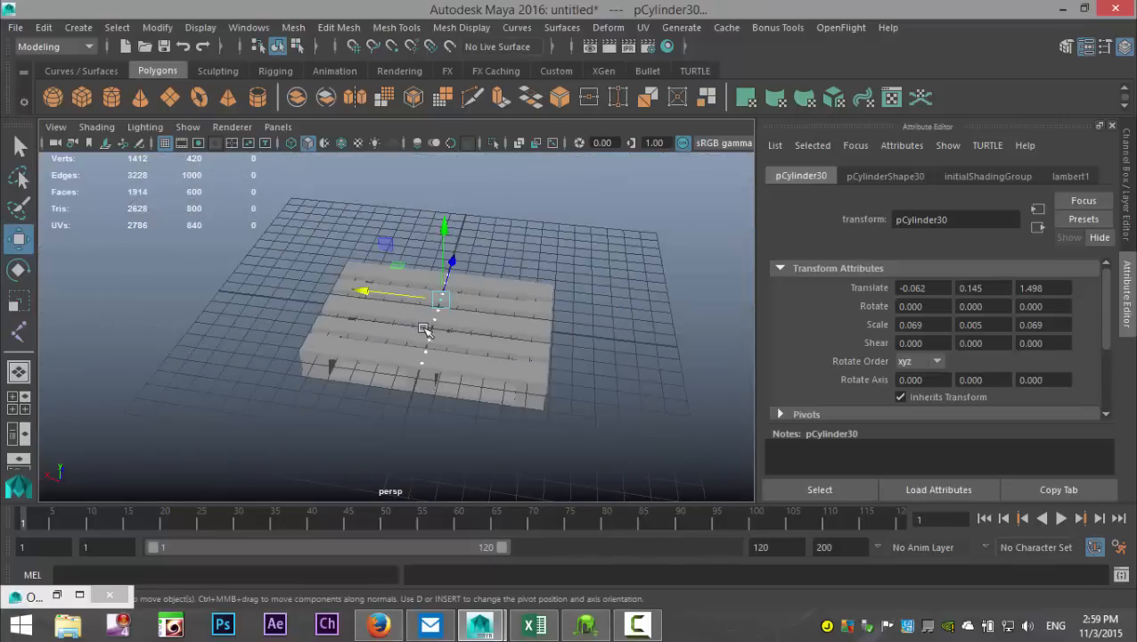
{"action": "left_click", "coordinate": [249, 28]}
{"action": "left_click", "coordinate": [297, 175]}
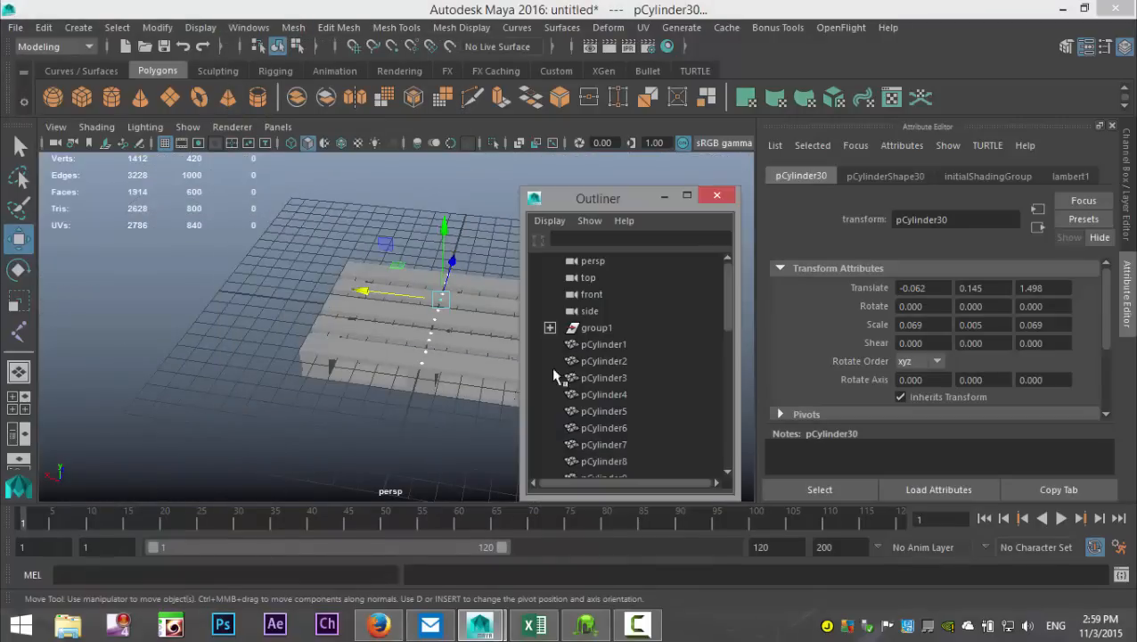
{"action": "left_click", "coordinate": [595, 328]}
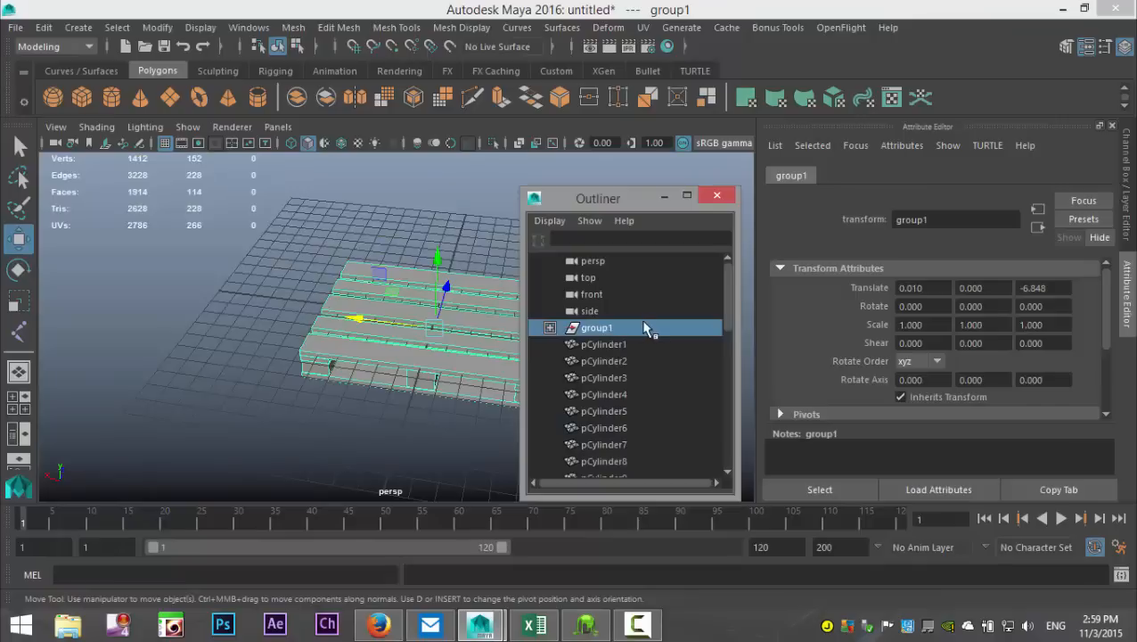
{"action": "key", "text": "ctrl+h"}
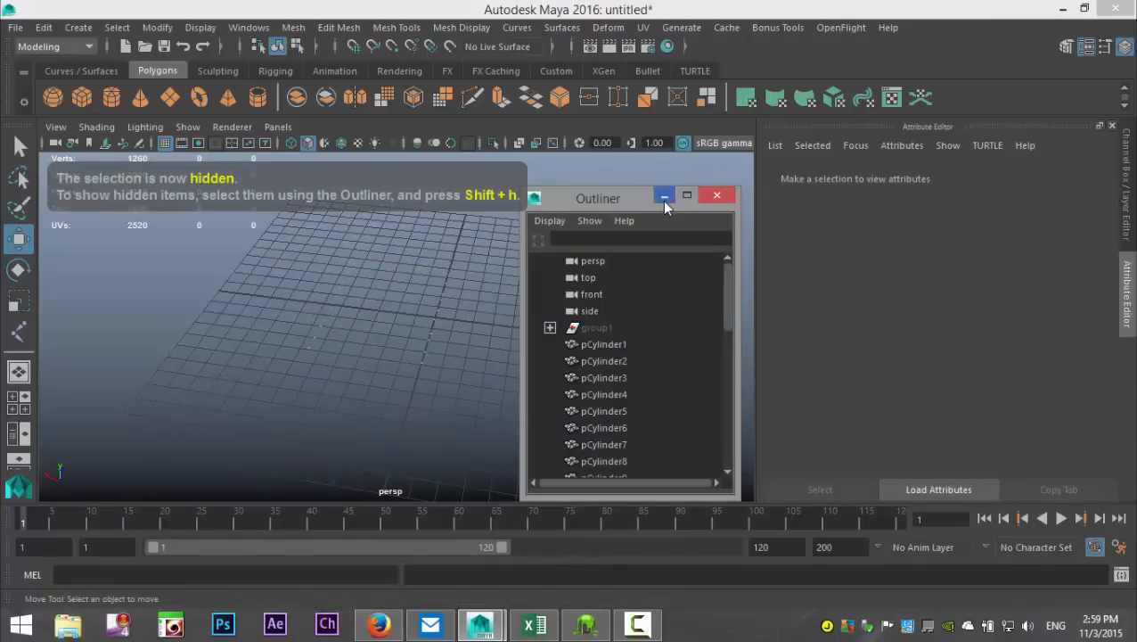
{"action": "left_click", "coordinate": [665, 200]}
Step: Select all three rows of nail heads, group them and name the group Nails
{"action": "scroll", "coordinate": [387, 317], "scroll_direction": "down", "scroll_amount": 4}
{"action": "left_click", "coordinate": [322, 276]}
{"action": "left_click_drag", "start_coordinate": [322, 277], "coordinate": [589, 473]}
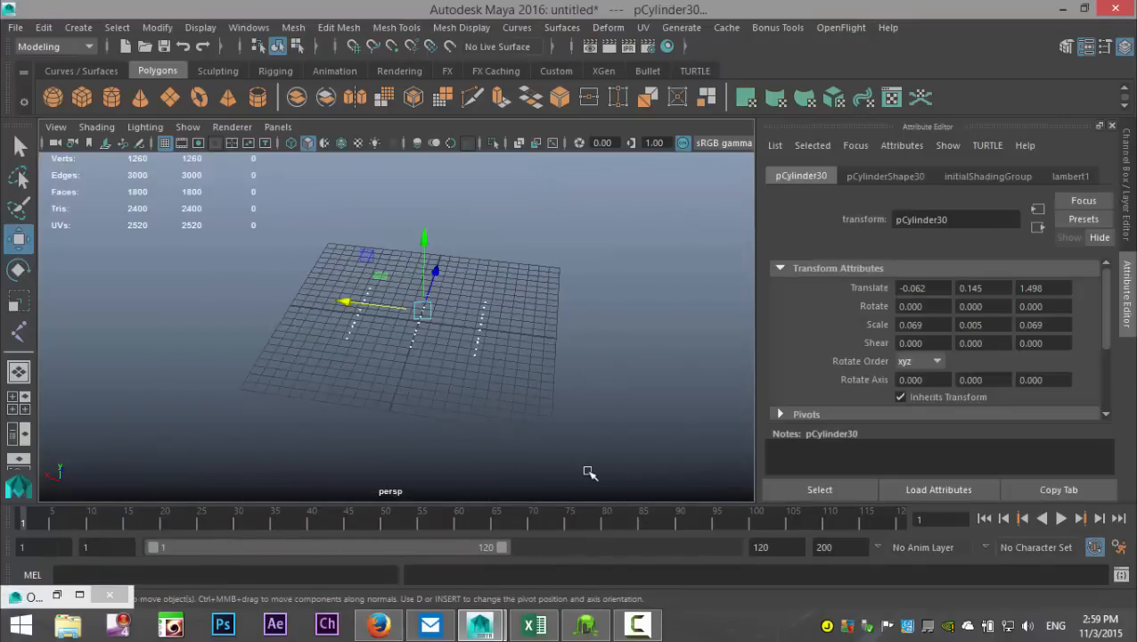
{"action": "key", "text": "ctrl+g"}
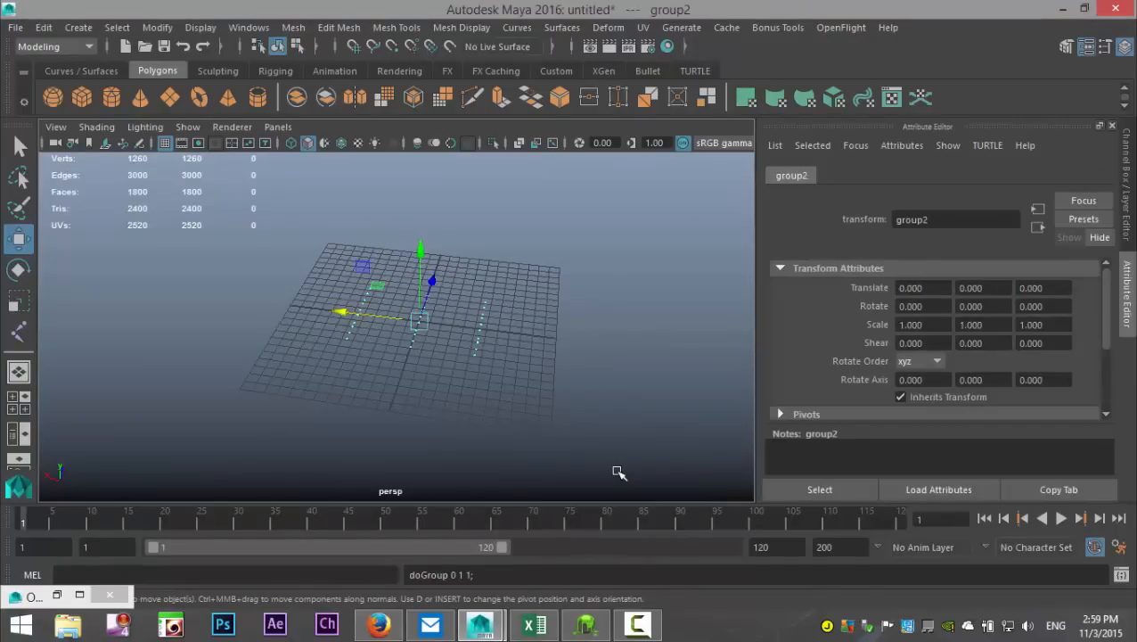
{"action": "double_click", "coordinate": [944, 223]}
{"action": "type", "text": "Nails"}
{"action": "key", "text": "Return"}
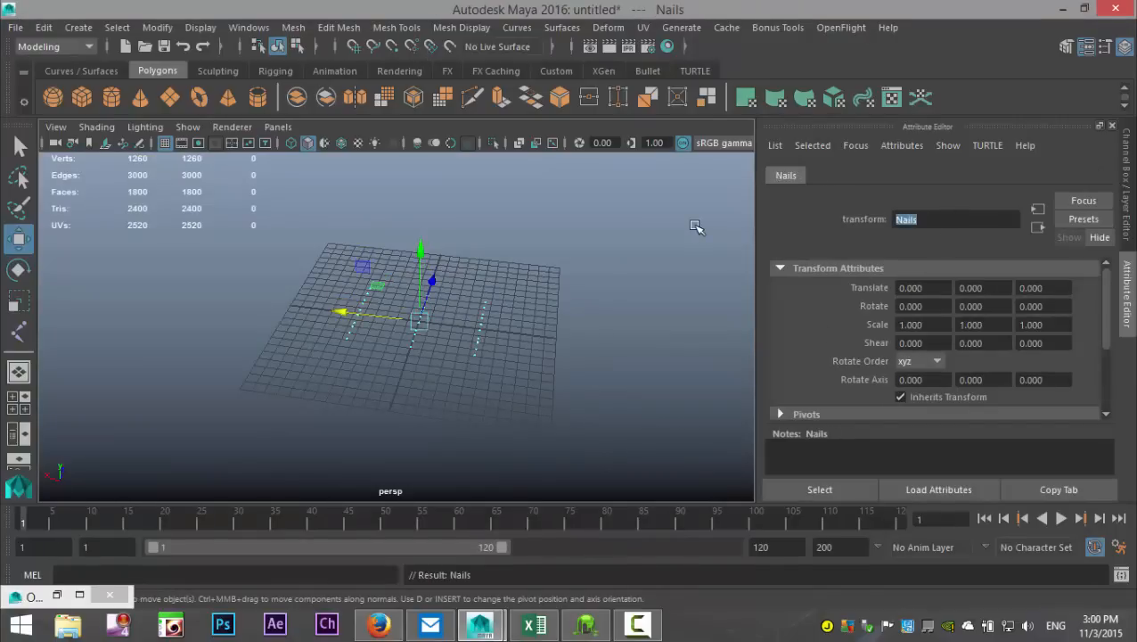
Step: Select the hidden group1 in the Outliner and show all hidden objects
{"action": "left_click", "coordinate": [249, 27]}
{"action": "left_click", "coordinate": [307, 179]}
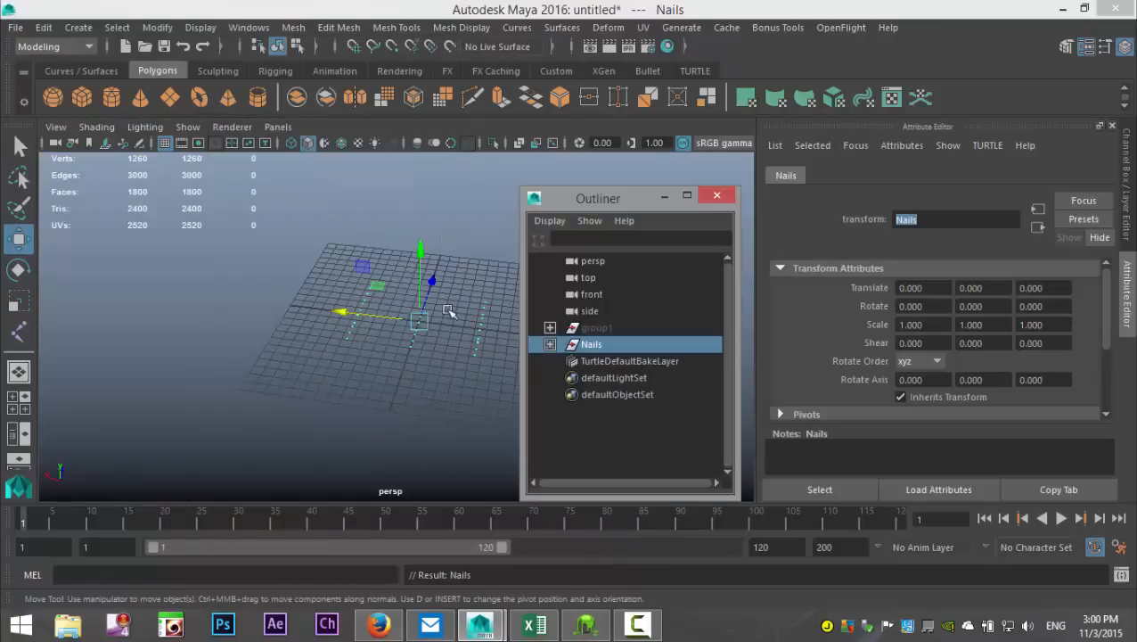
{"action": "left_click", "coordinate": [595, 329]}
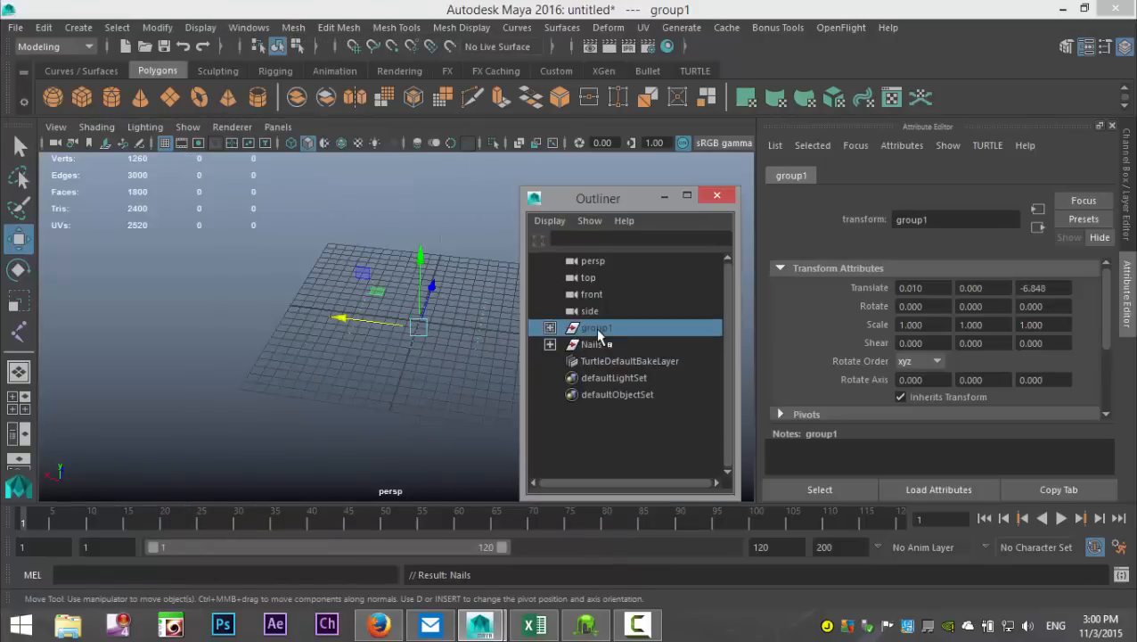
{"action": "left_click", "coordinate": [203, 27]}
{"action": "mouse_move", "coordinate": [251, 149]}
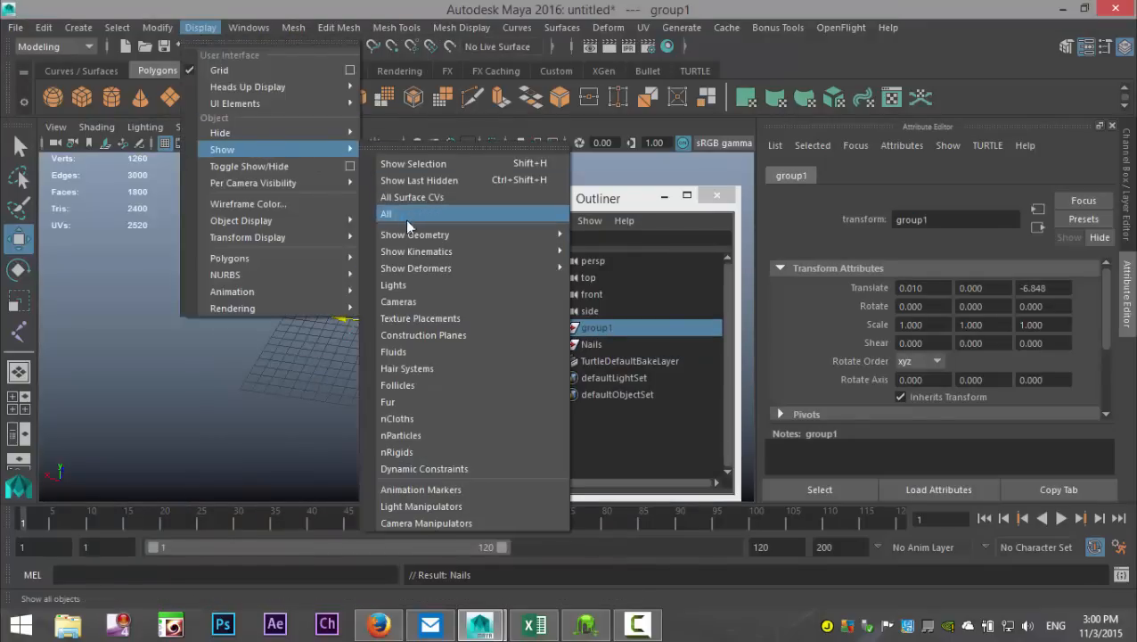
{"action": "left_click", "coordinate": [405, 215]}
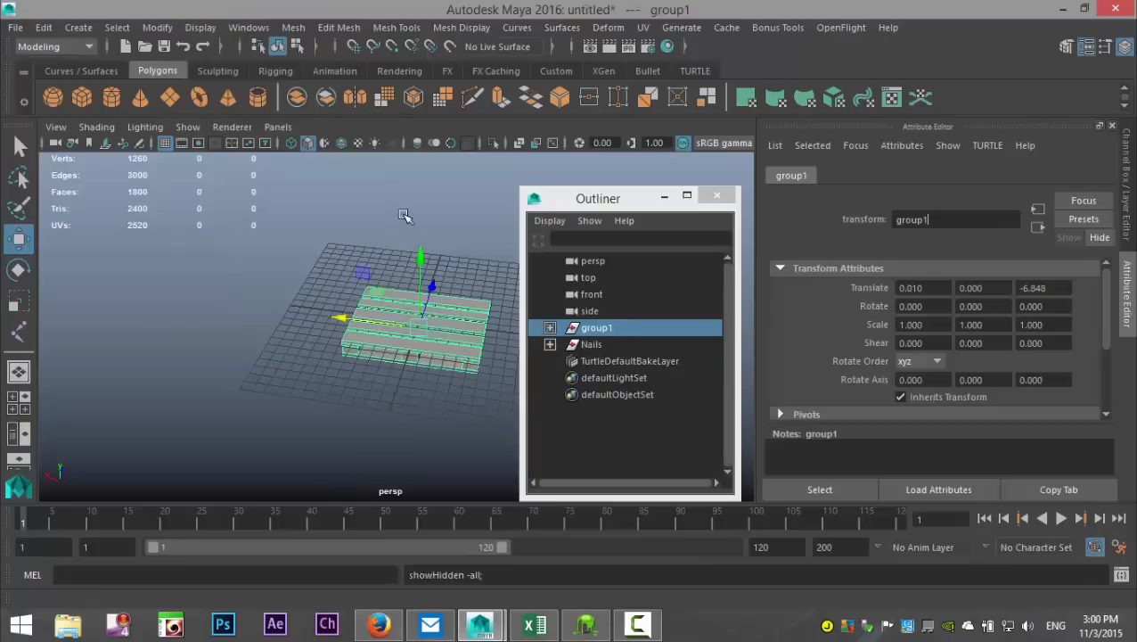
Step: Rename group1 as Pallet and close the Outliner
{"action": "double_click", "coordinate": [960, 223]}
{"action": "type", "text": "Pallet"}
{"action": "key", "text": "Return"}
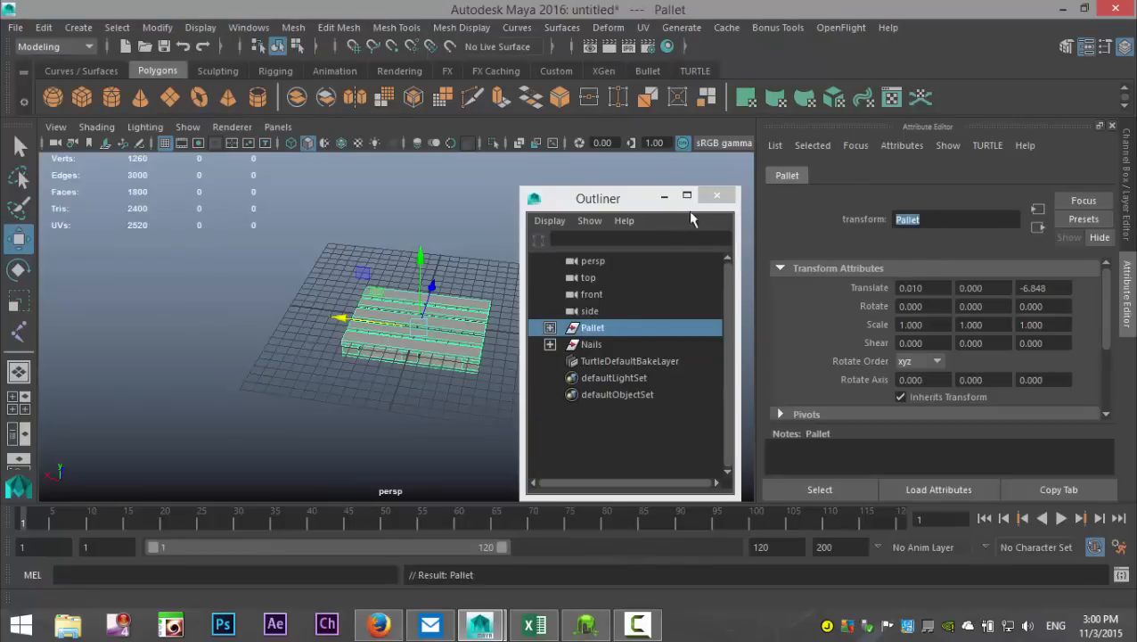
{"action": "left_click", "coordinate": [716, 195]}
Step: Deselect the pallet and examine the nail heads along its top boards up close
{"action": "scroll", "coordinate": [580, 308], "scroll_direction": "up", "scroll_amount": 4}
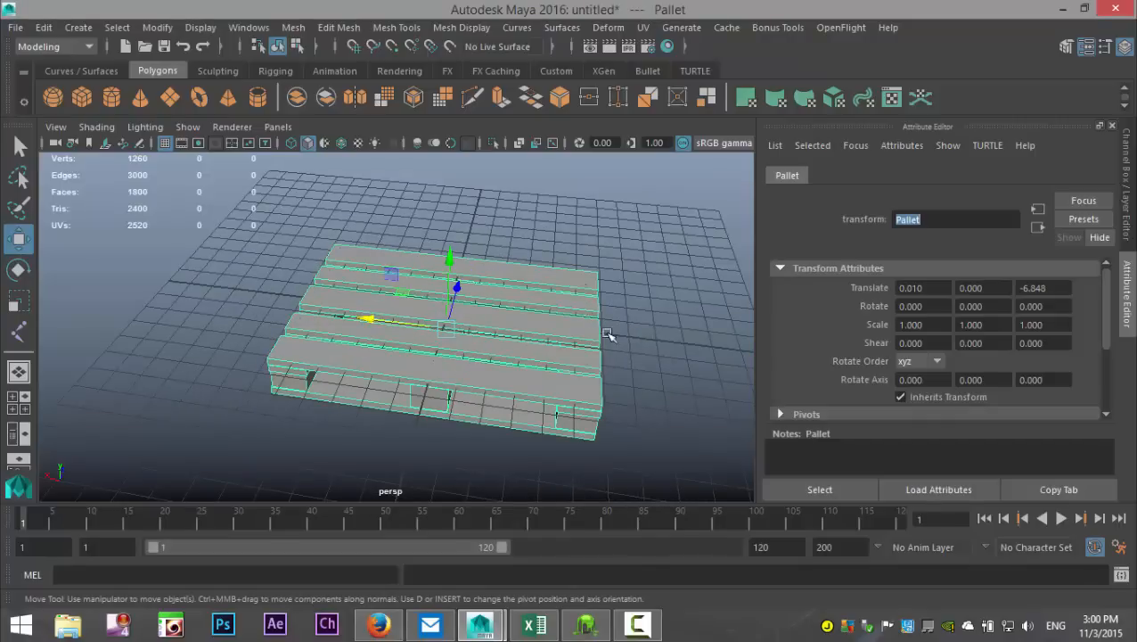
{"action": "left_click_drag", "start_coordinate": [609, 334], "coordinate": [508, 372], "text": "alt"}
{"action": "left_click", "coordinate": [609, 254]}
{"action": "scroll", "coordinate": [604, 275], "scroll_direction": "up", "scroll_amount": 5}
{"action": "middle_click_drag", "start_coordinate": [518, 375], "coordinate": [517, 403], "text": "alt"}
{"action": "scroll", "coordinate": [264, 344], "scroll_direction": "up", "scroll_amount": 2}
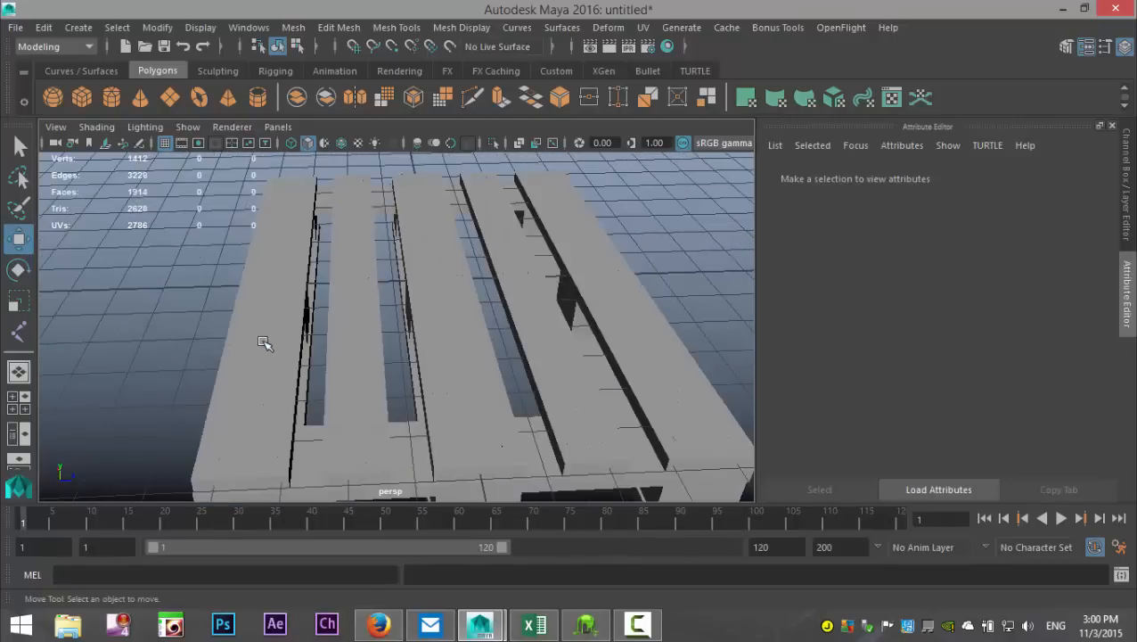
Step: Apply an automatic UV projection to the pallet's outermost top plank
{"action": "scroll", "coordinate": [263, 344], "scroll_direction": "down", "scroll_amount": 2}
{"action": "left_click_drag", "start_coordinate": [250, 349], "coordinate": [294, 343], "text": "alt"}
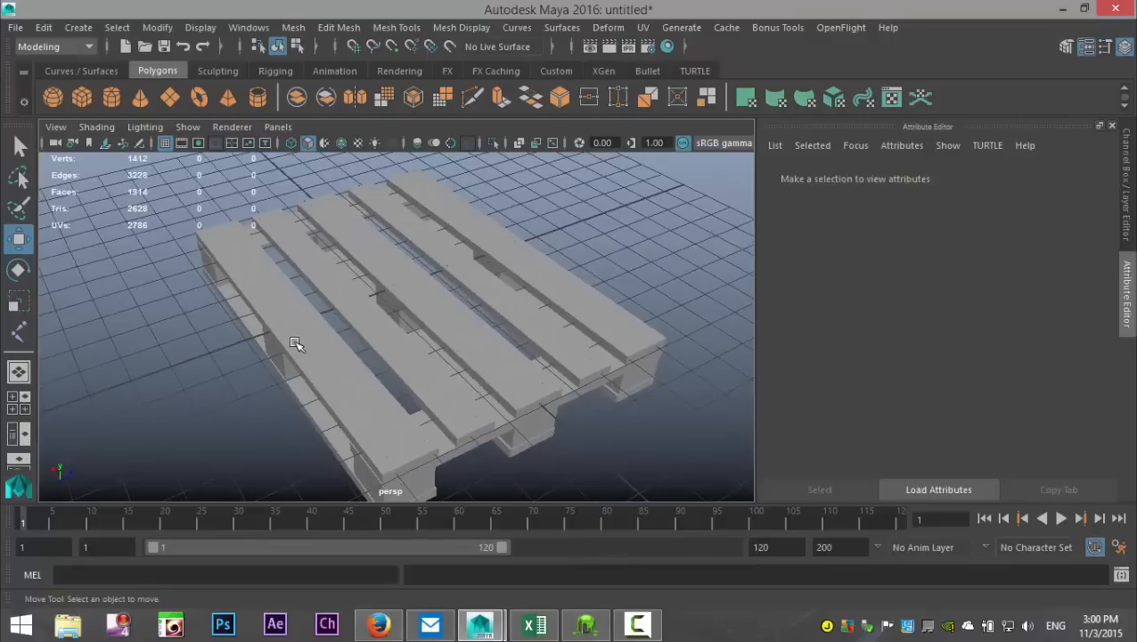
{"action": "left_click", "coordinate": [286, 328]}
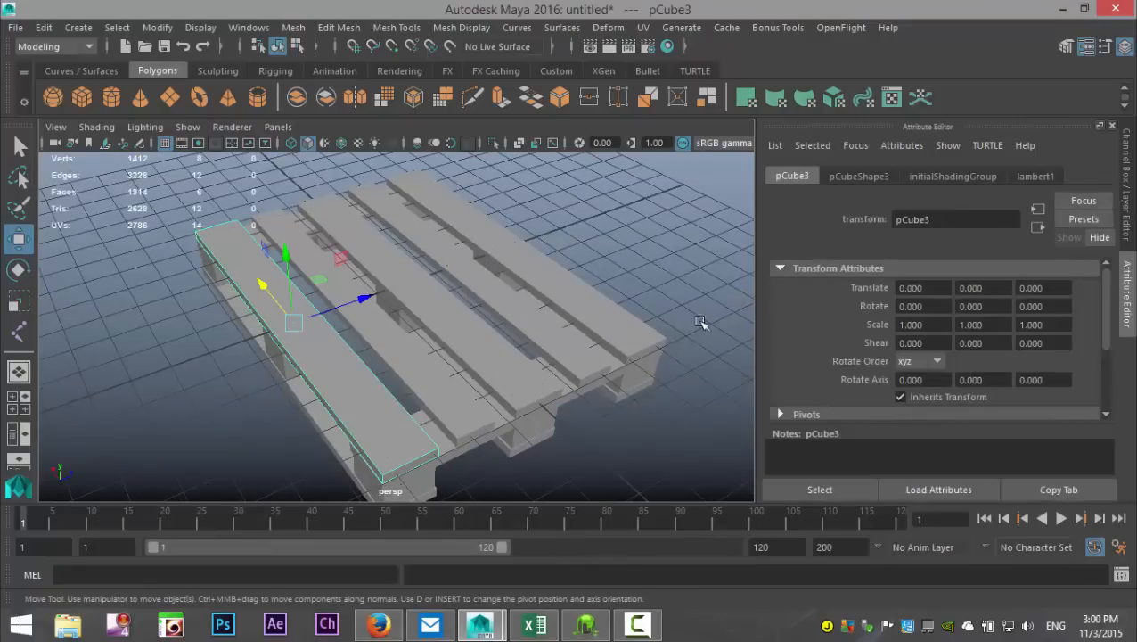
{"action": "left_click", "coordinate": [643, 27]}
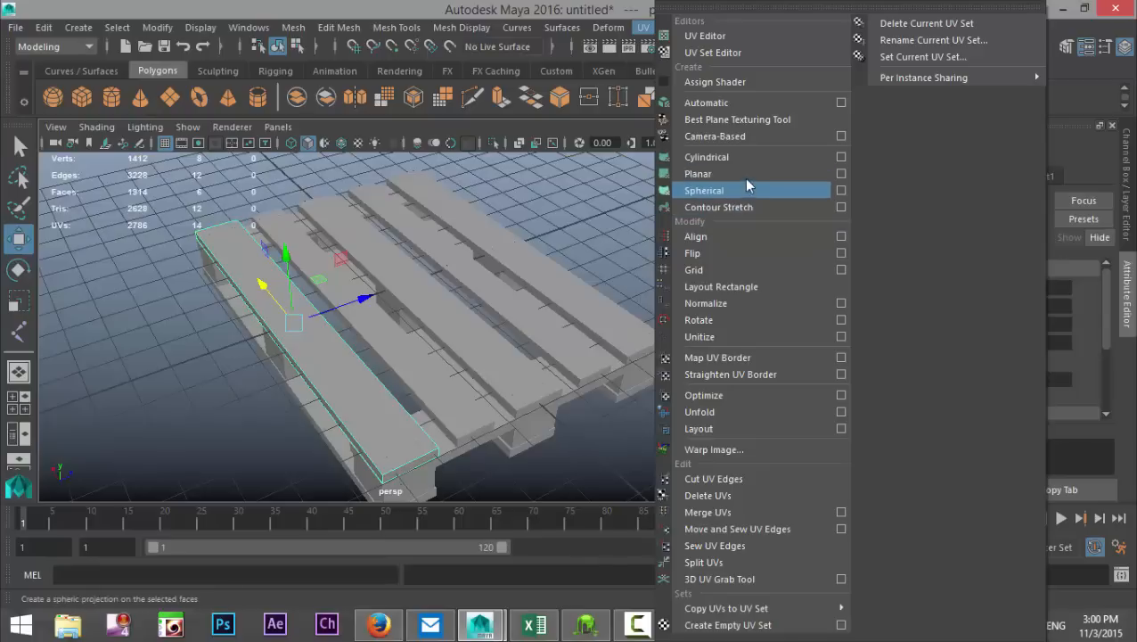
{"action": "left_click", "coordinate": [737, 103]}
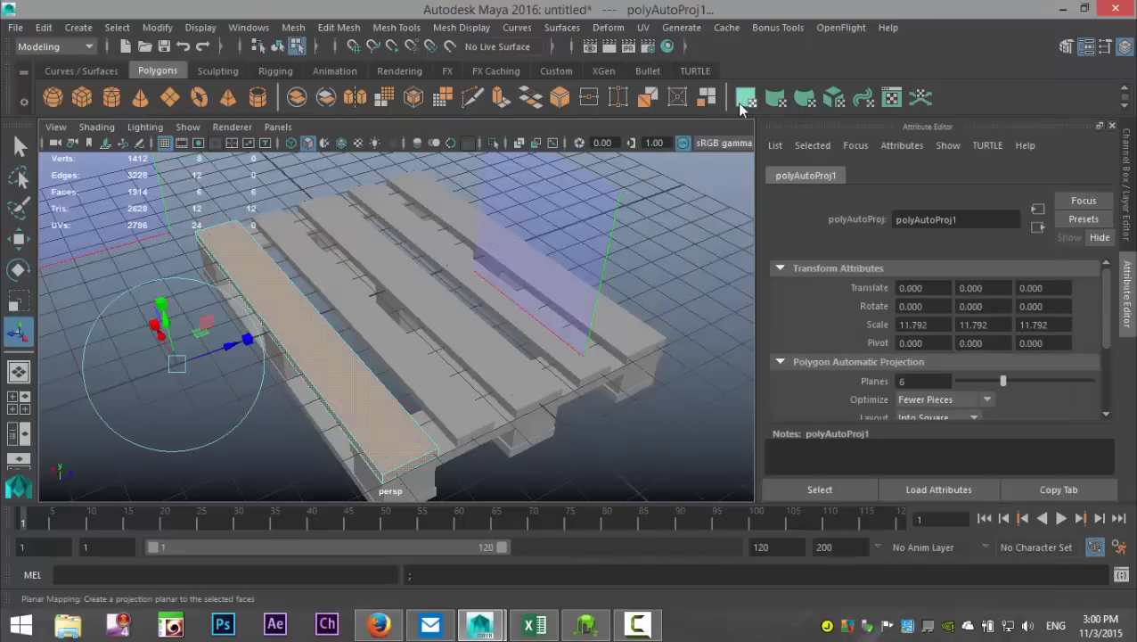
Step: Open the UV Editor and move the plank's top-face UV shell horizontally out of the 0–1 space, clear of the other shells
{"action": "left_click", "coordinate": [642, 27]}
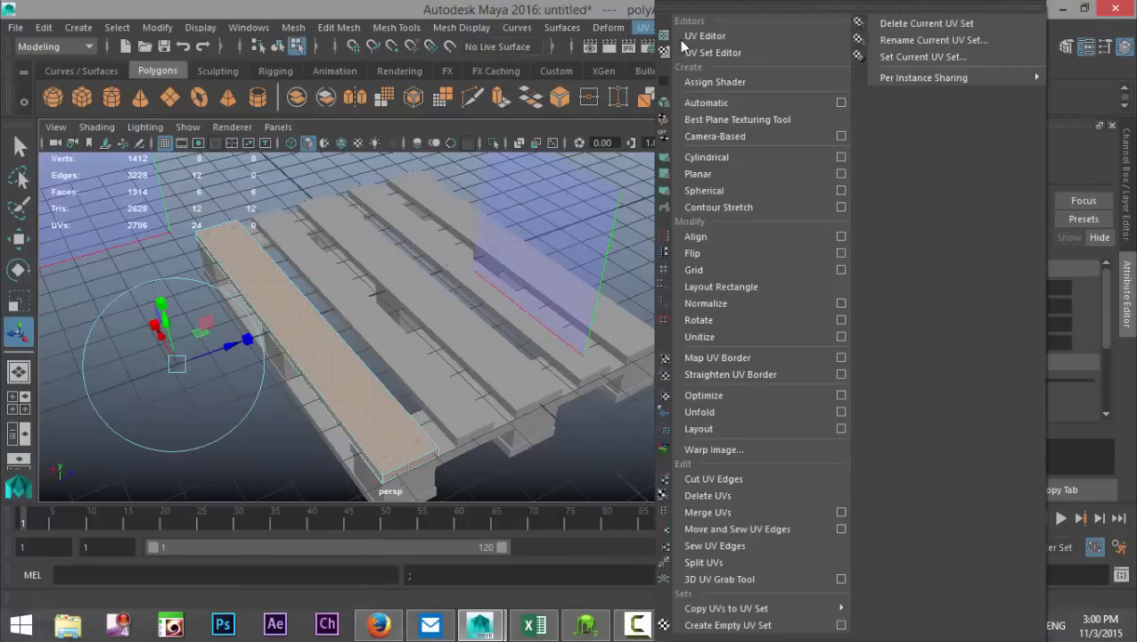
{"action": "left_click", "coordinate": [718, 36]}
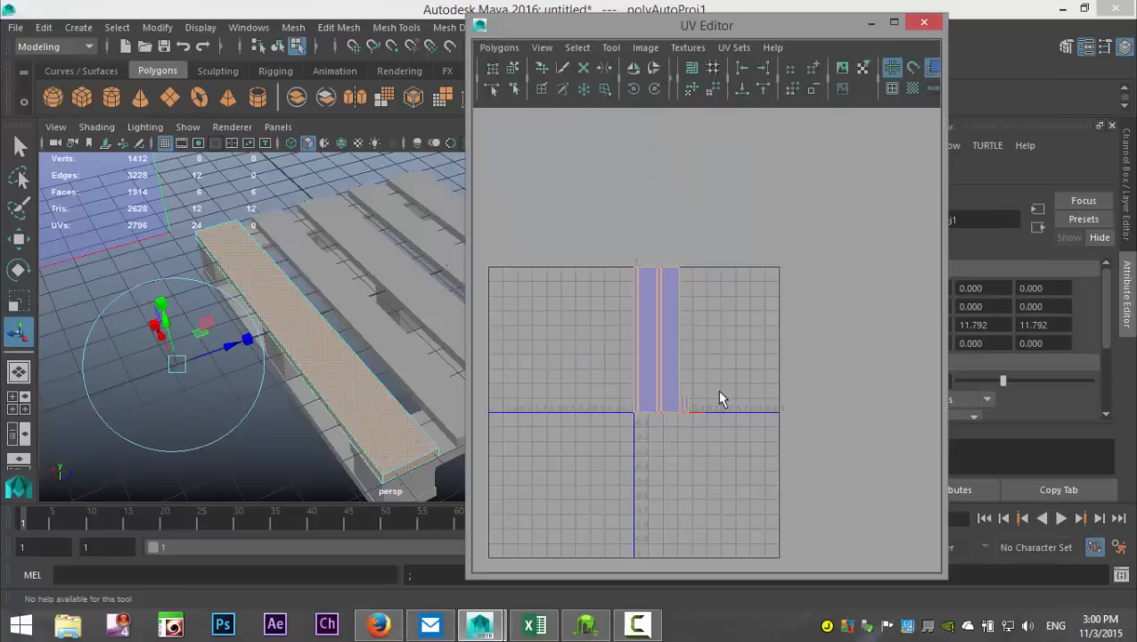
{"action": "scroll", "coordinate": [720, 399], "scroll_direction": "up", "scroll_amount": 5}
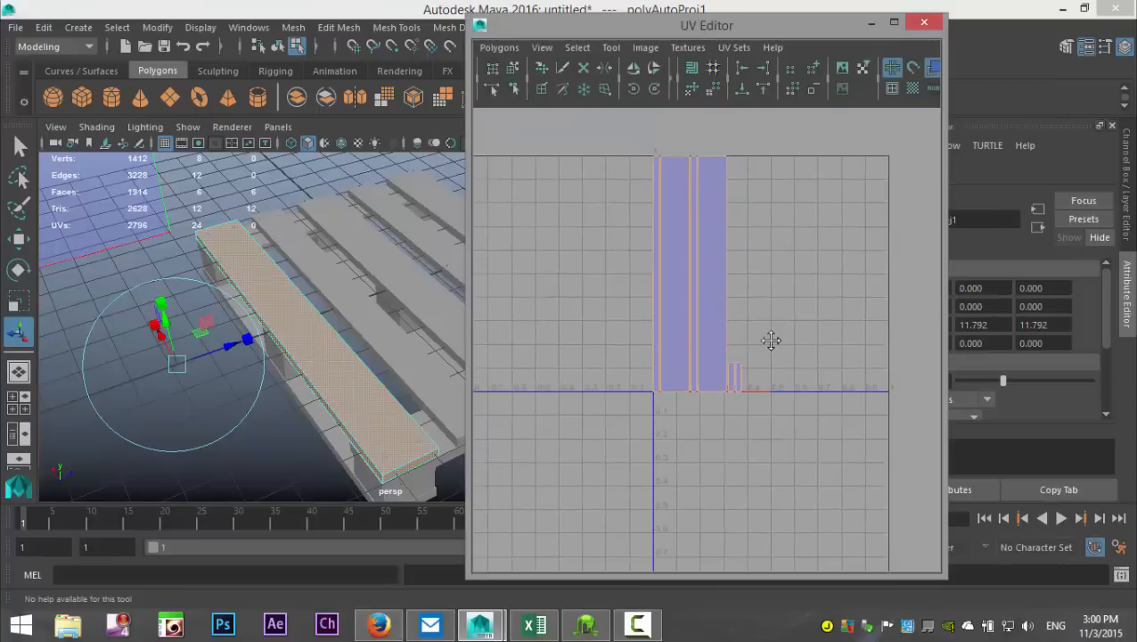
{"action": "scroll", "coordinate": [764, 344], "scroll_direction": "up", "scroll_amount": 2}
{"action": "middle_click_drag", "start_coordinate": [763, 344], "coordinate": [789, 450], "text": "alt"}
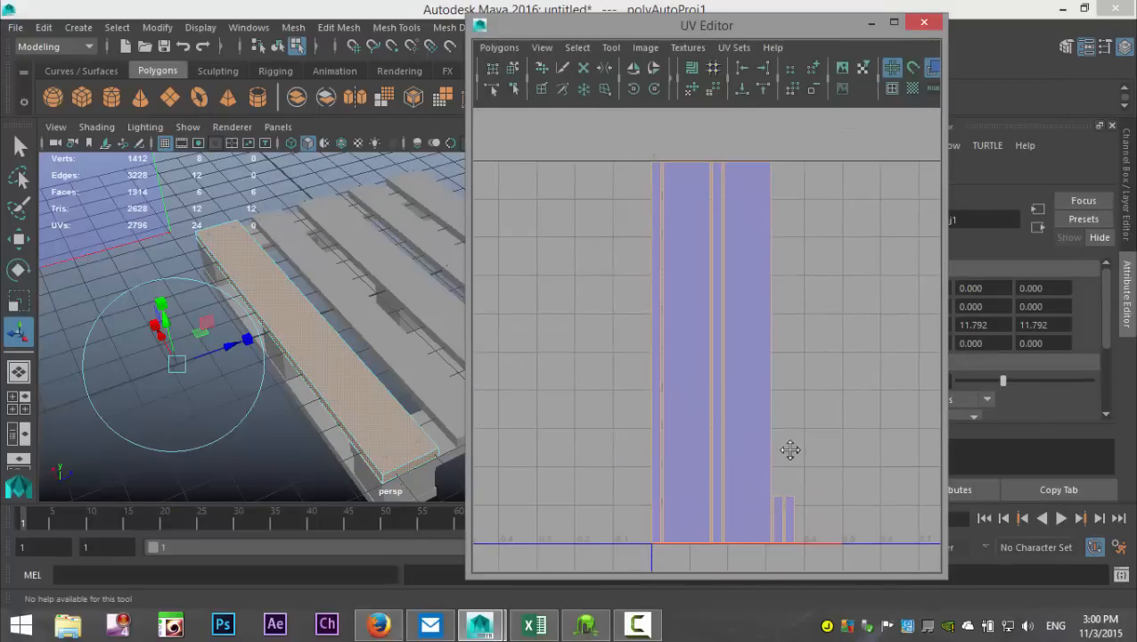
{"action": "right_click_drag", "start_coordinate": [689, 295], "coordinate": [642, 264]}
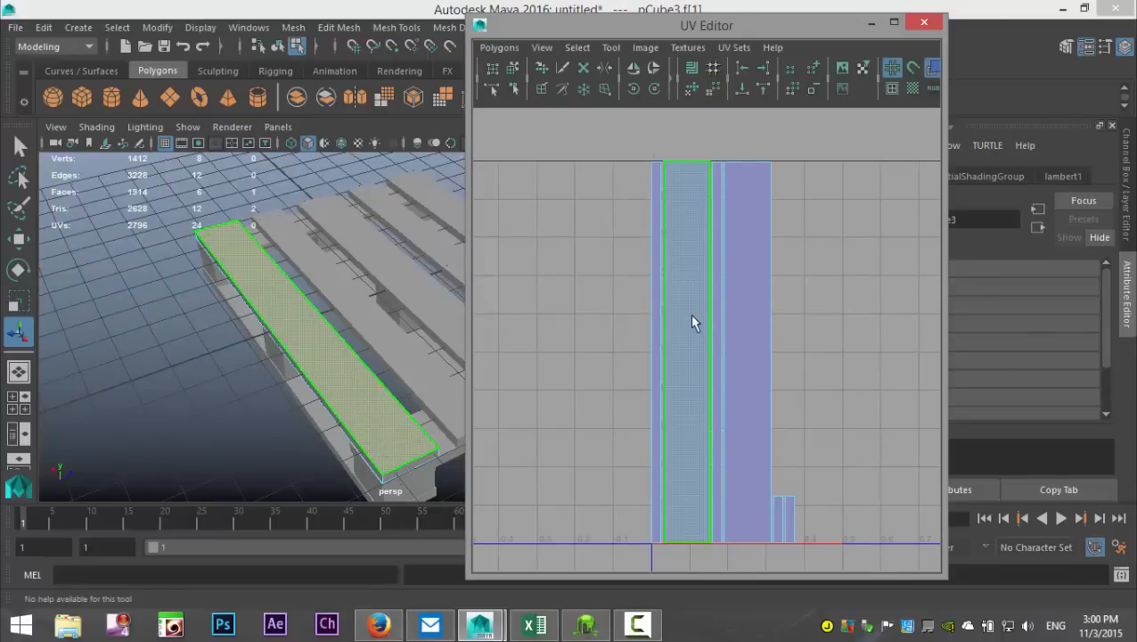
{"action": "left_click", "coordinate": [693, 322]}
{"action": "key", "text": "w"}
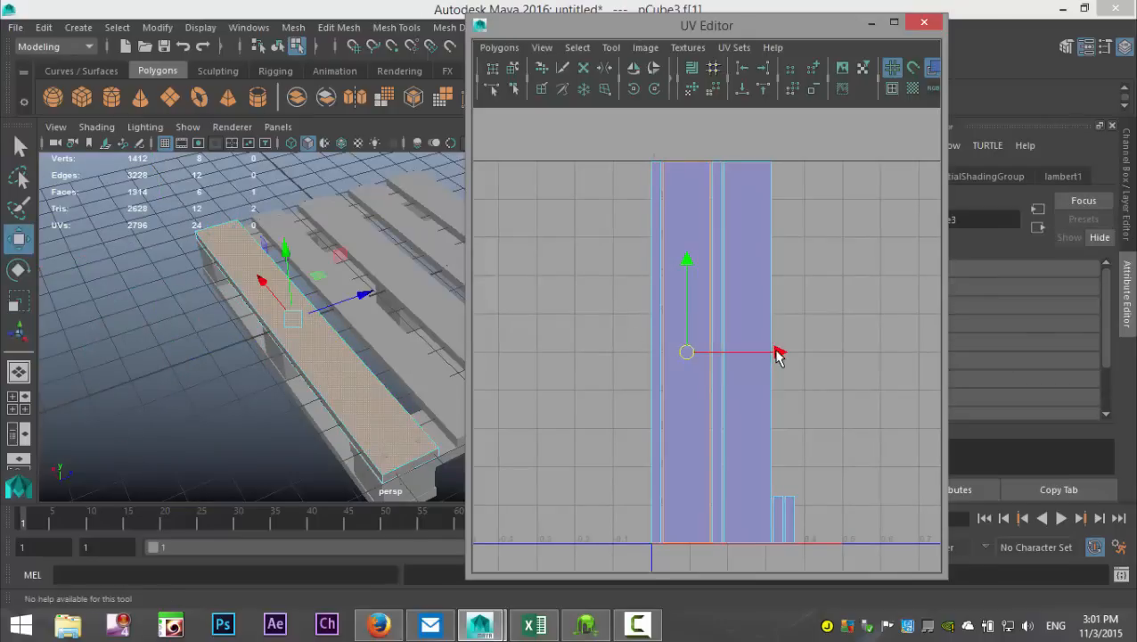
{"action": "left_click_drag", "start_coordinate": [775, 353], "coordinate": [673, 357]}
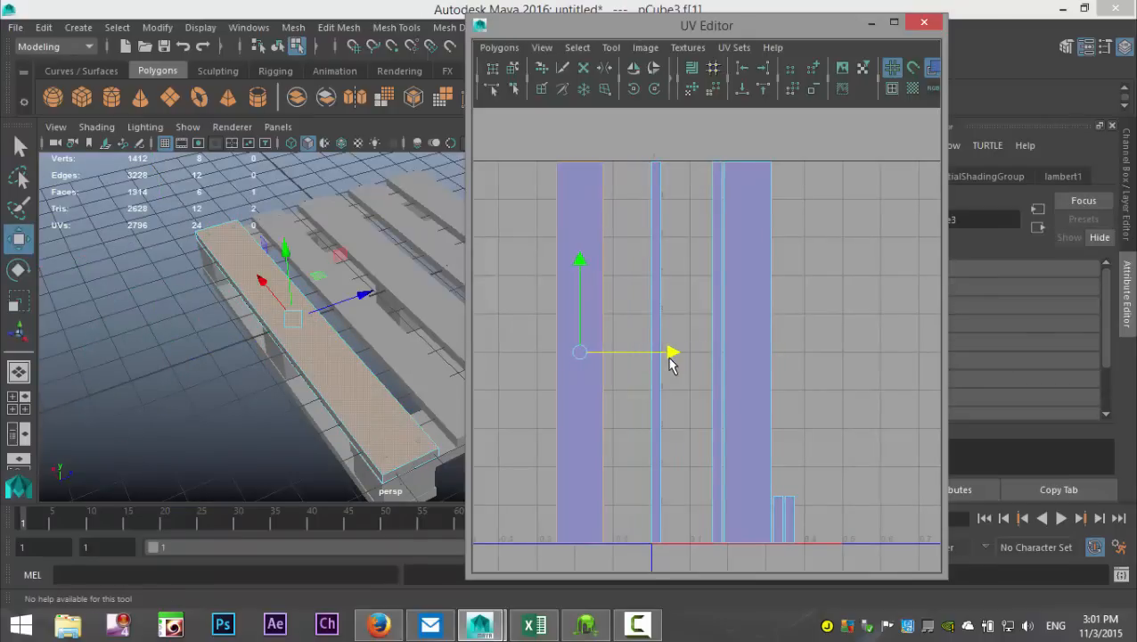
Step: Move and sew the two narrow long side strips onto both long edges of the plank's top-face UV shell
{"action": "right_click", "coordinate": [605, 269]}
{"action": "right_click_drag", "start_coordinate": [603, 265], "coordinate": [604, 225]}
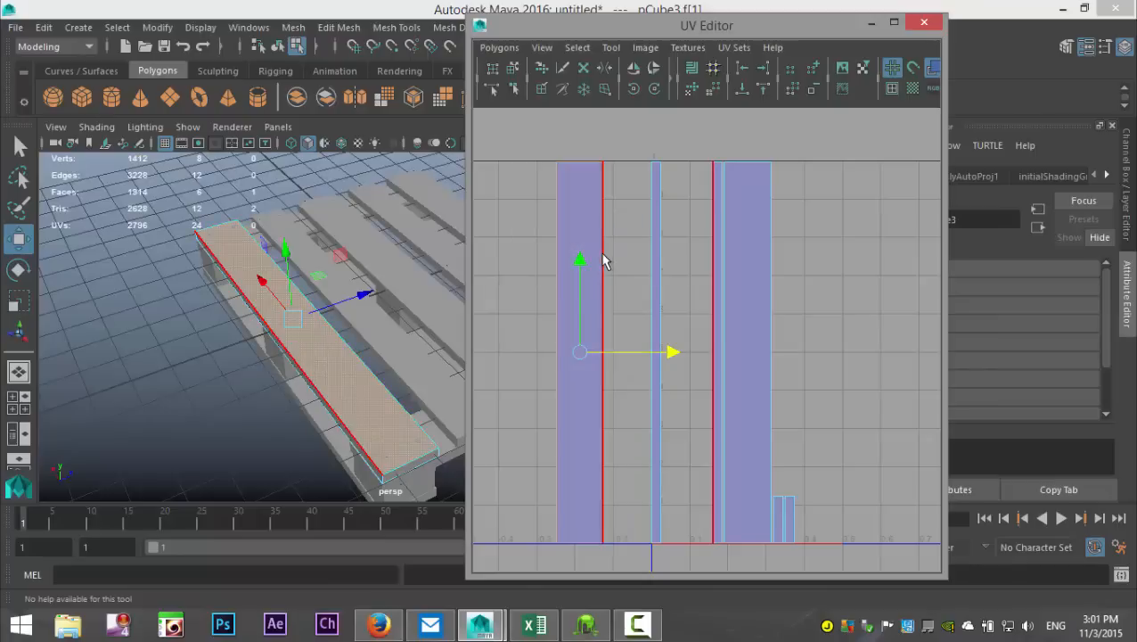
{"action": "left_click", "coordinate": [604, 256]}
{"action": "left_click", "coordinate": [500, 47]}
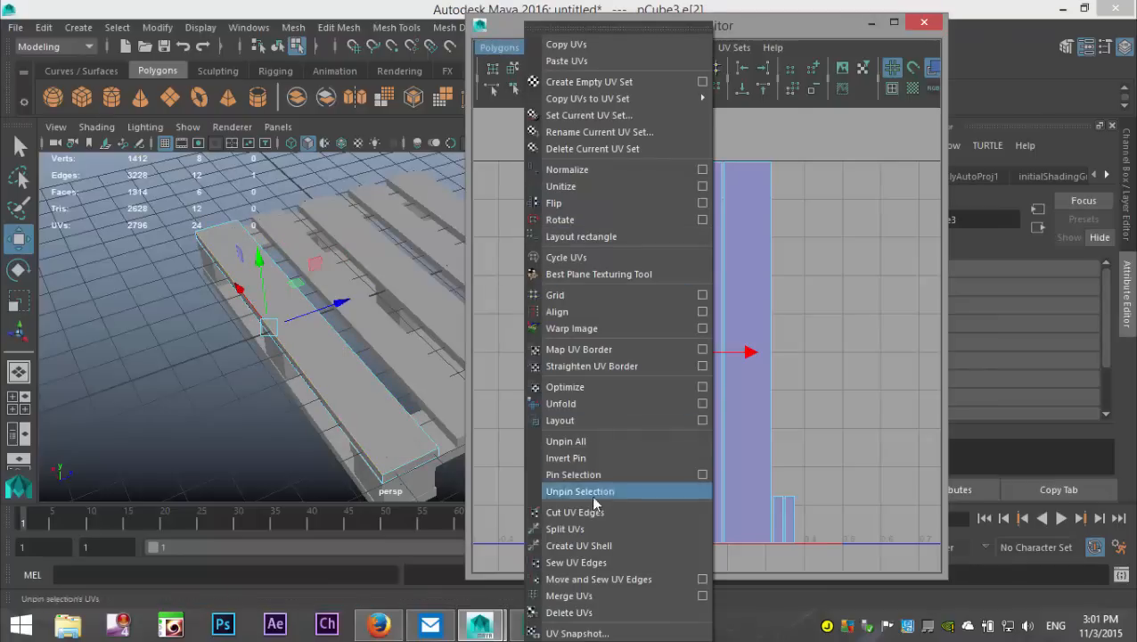
{"action": "left_click", "coordinate": [590, 579]}
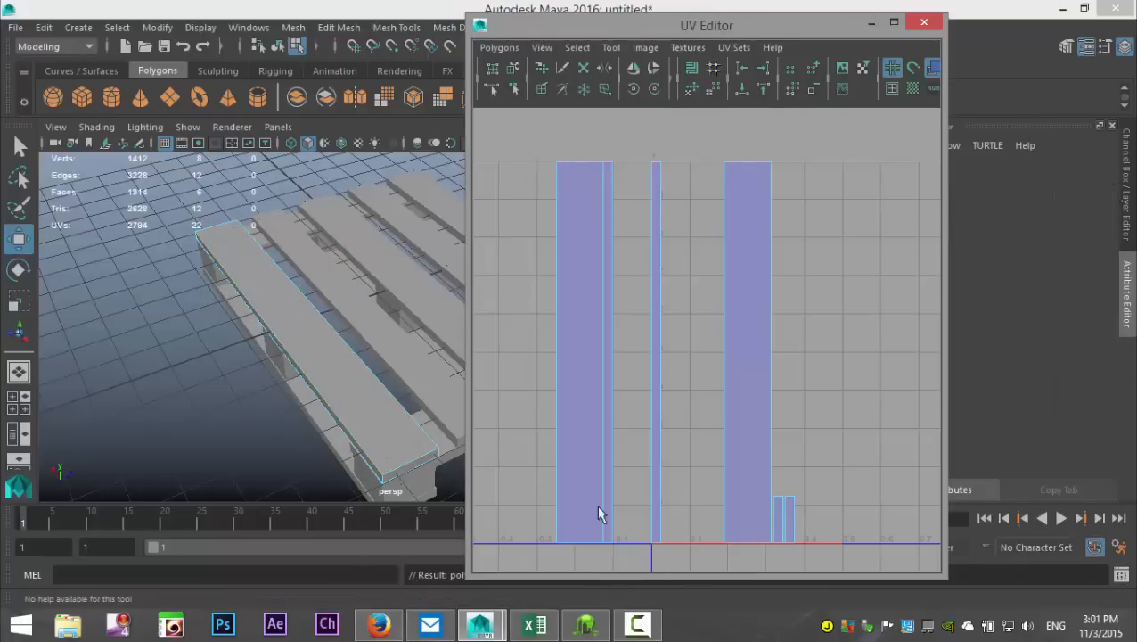
{"action": "left_click", "coordinate": [552, 341]}
{"action": "left_click", "coordinate": [500, 47]}
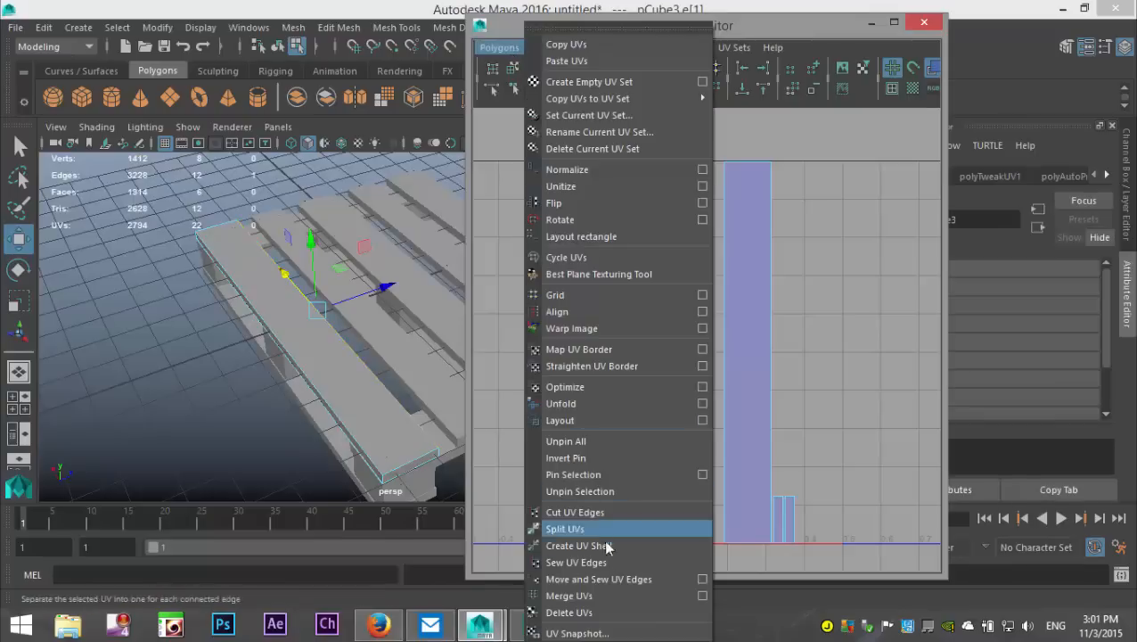
{"action": "left_click", "coordinate": [641, 579]}
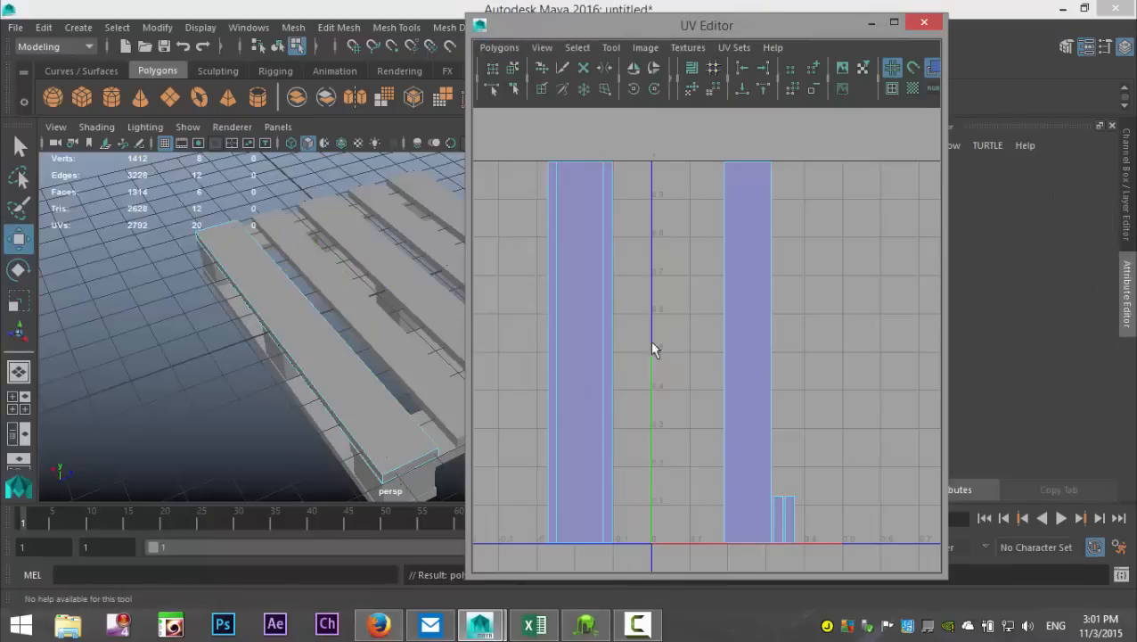
Step: Move and sew the plank's second wide face onto the outer side strip, and one end cap onto that face's lower edge
{"action": "left_click", "coordinate": [550, 344]}
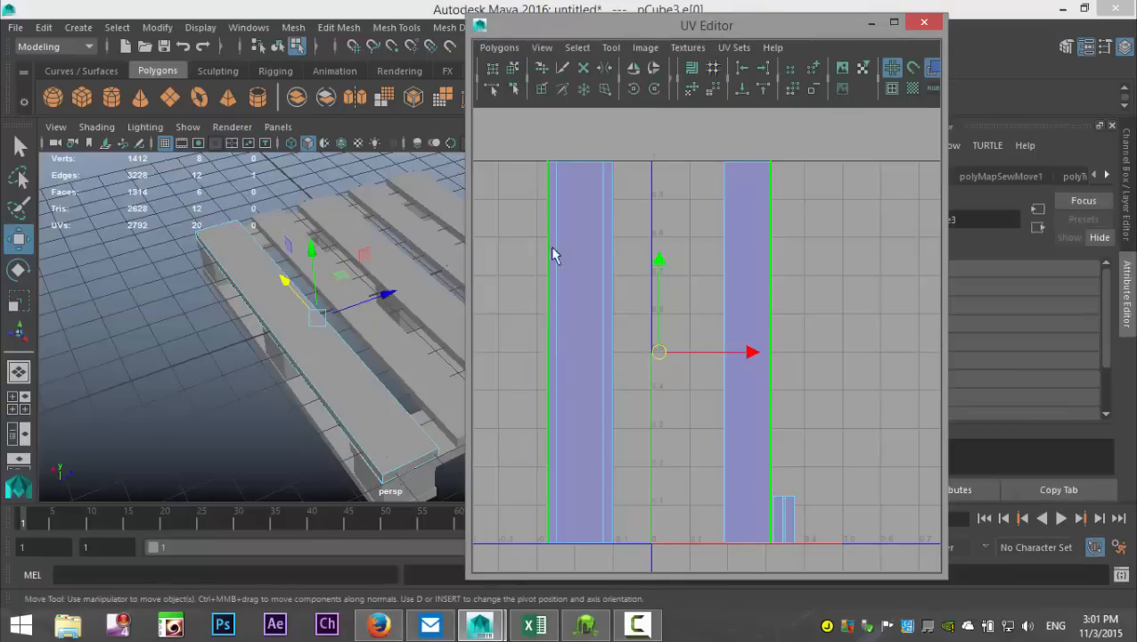
{"action": "left_click", "coordinate": [499, 47]}
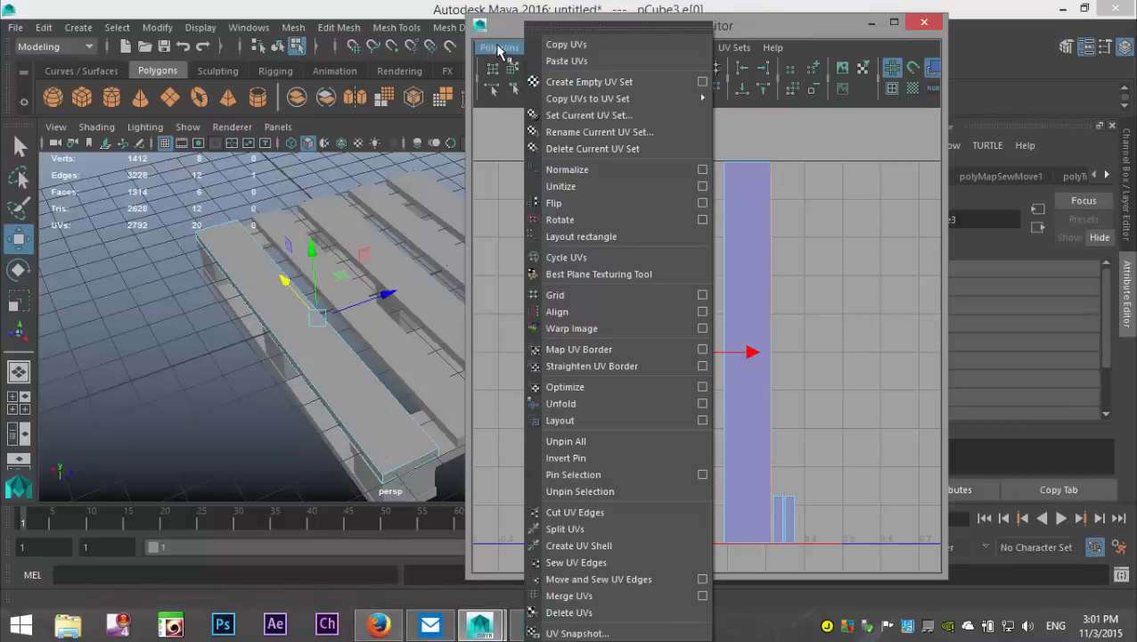
{"action": "left_click", "coordinate": [615, 579]}
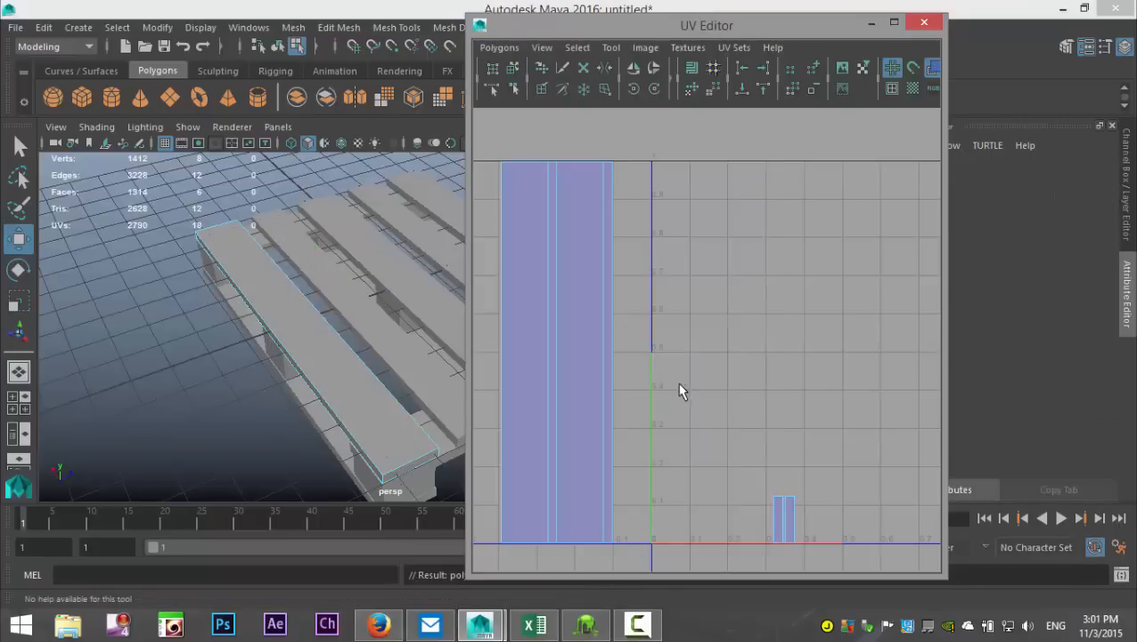
{"action": "left_click", "coordinate": [529, 542]}
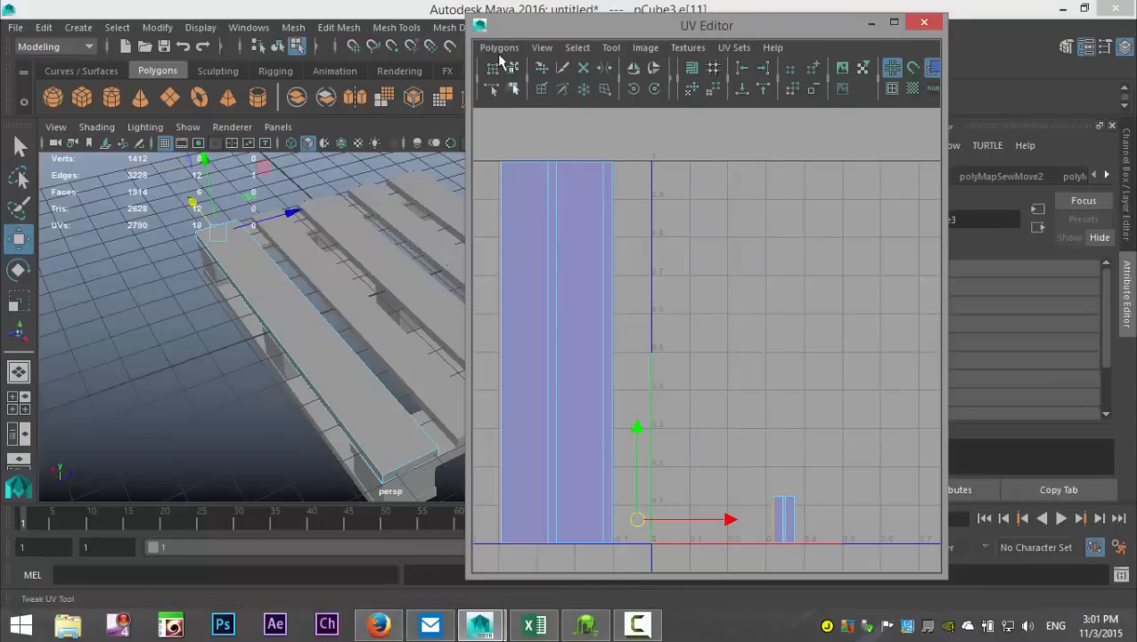
{"action": "left_click", "coordinate": [499, 47]}
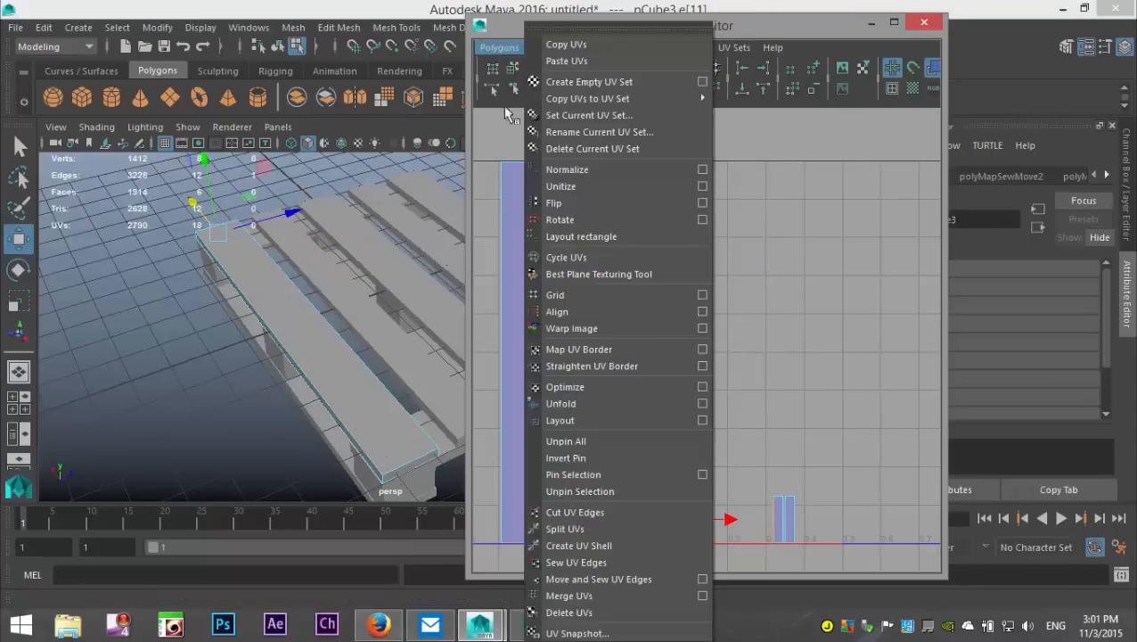
{"action": "left_click", "coordinate": [614, 578]}
Step: Try to move and sew the lower edge of the plank's top-face UVs to the attached end cap, and undo the sew
{"action": "left_click", "coordinate": [587, 544]}
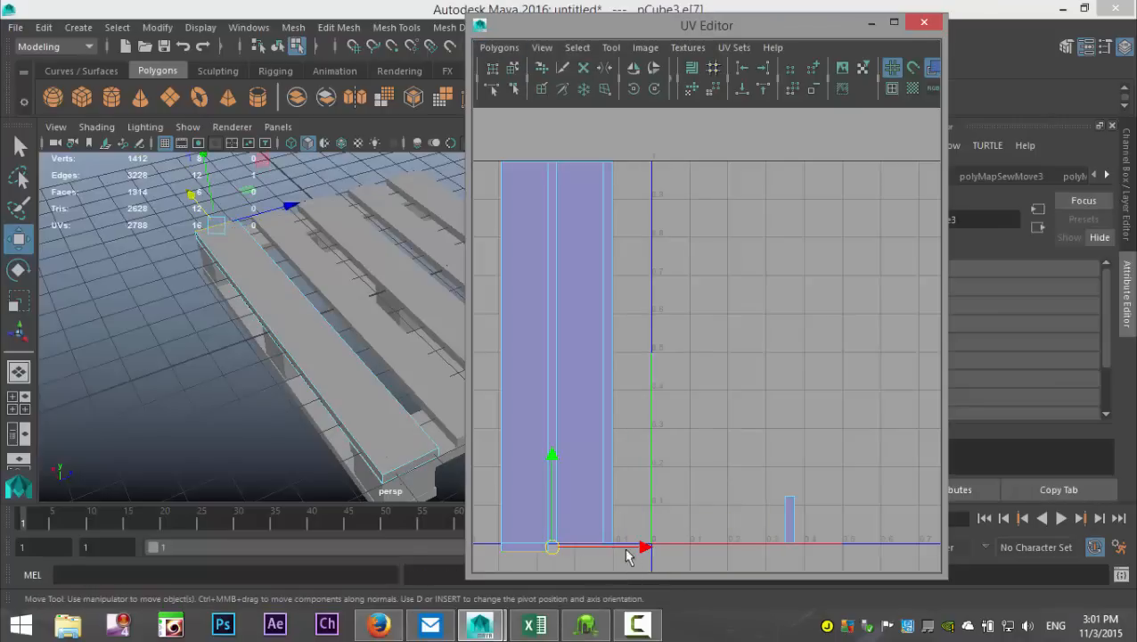
{"action": "left_click", "coordinate": [502, 47]}
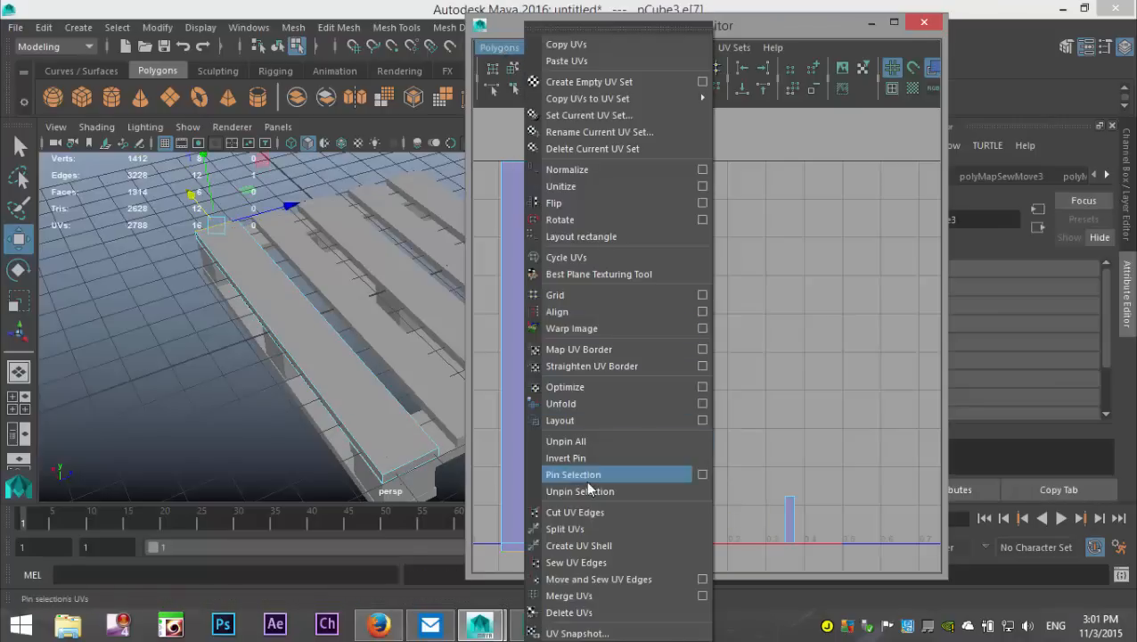
{"action": "left_click", "coordinate": [628, 578]}
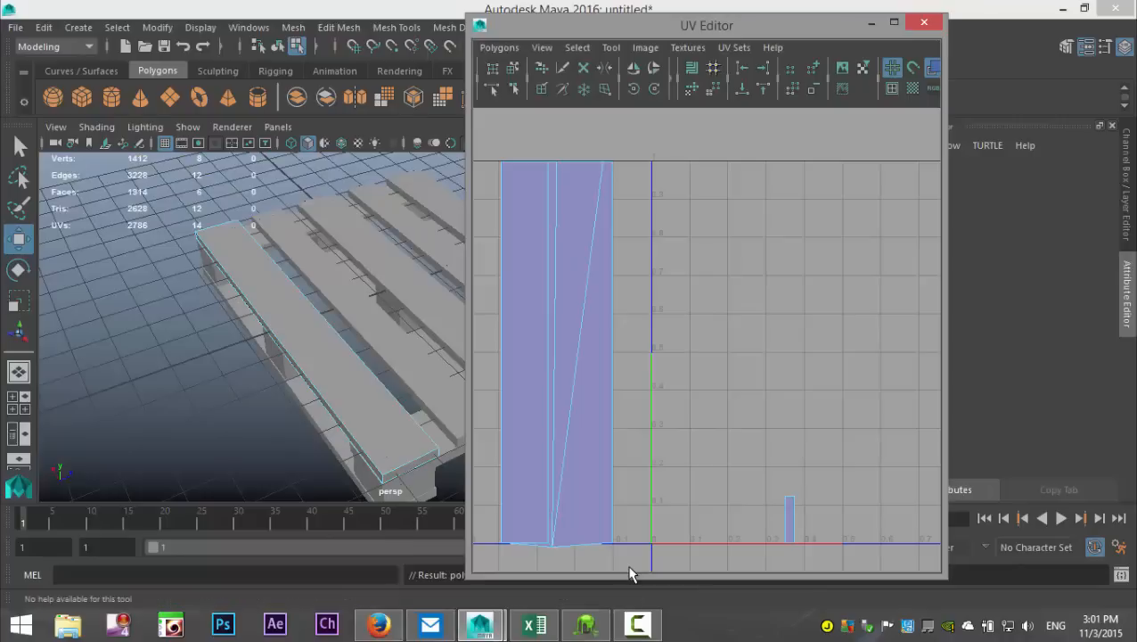
{"action": "key", "text": "ctrl+z"}
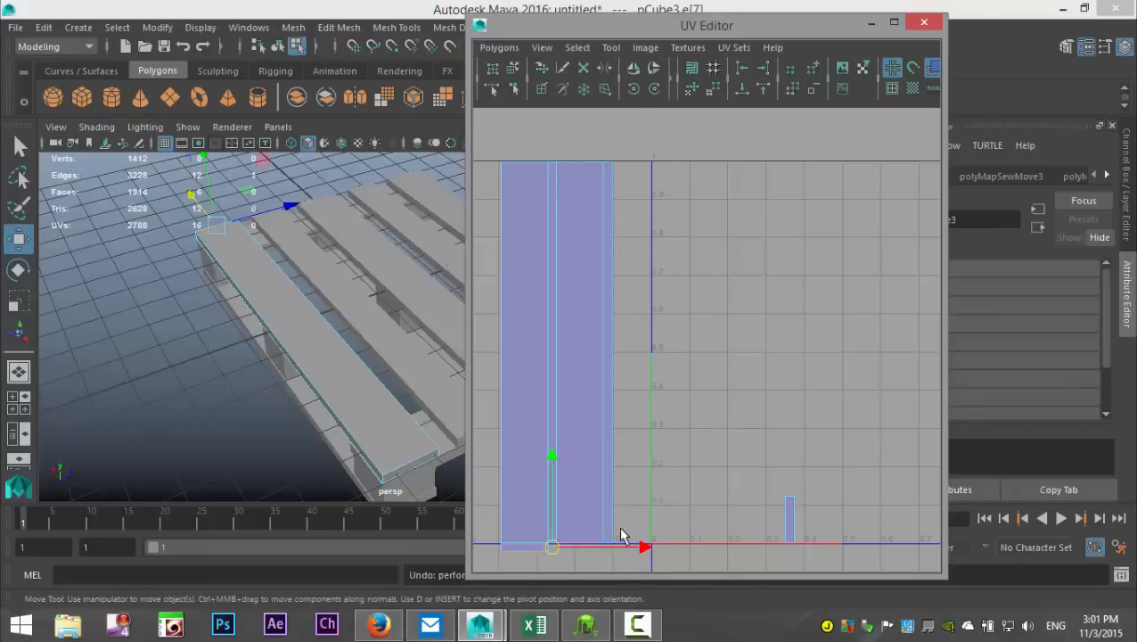
Step: Move and sew the remaining end cap onto the upper edge of the plank's second wide face
{"action": "left_click", "coordinate": [788, 529]}
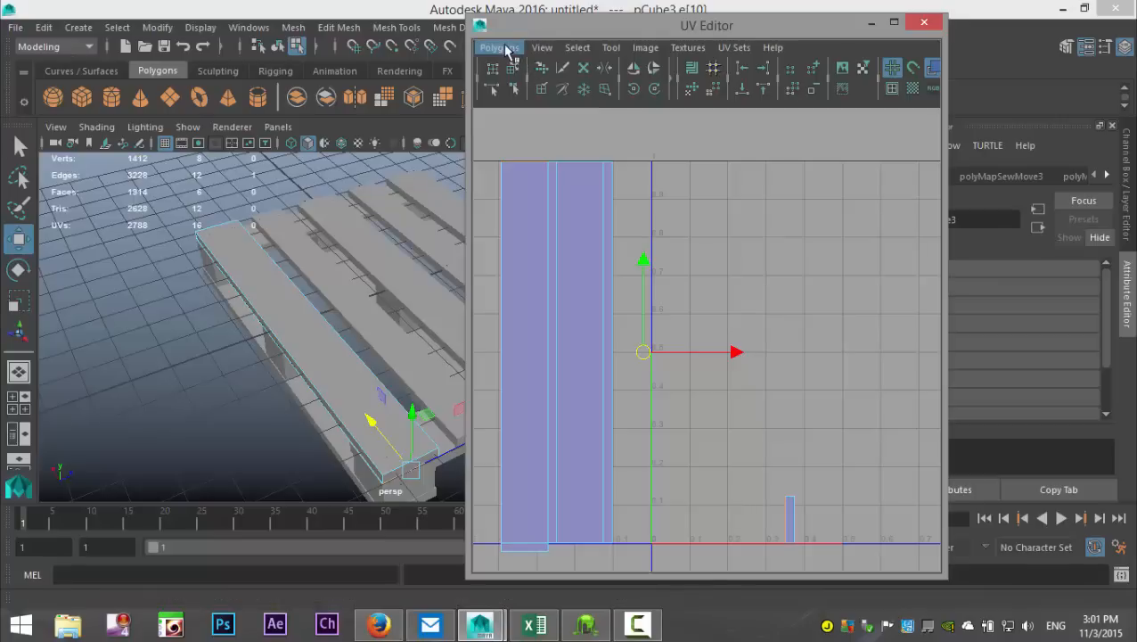
{"action": "left_click", "coordinate": [504, 48]}
{"action": "left_click", "coordinate": [626, 579]}
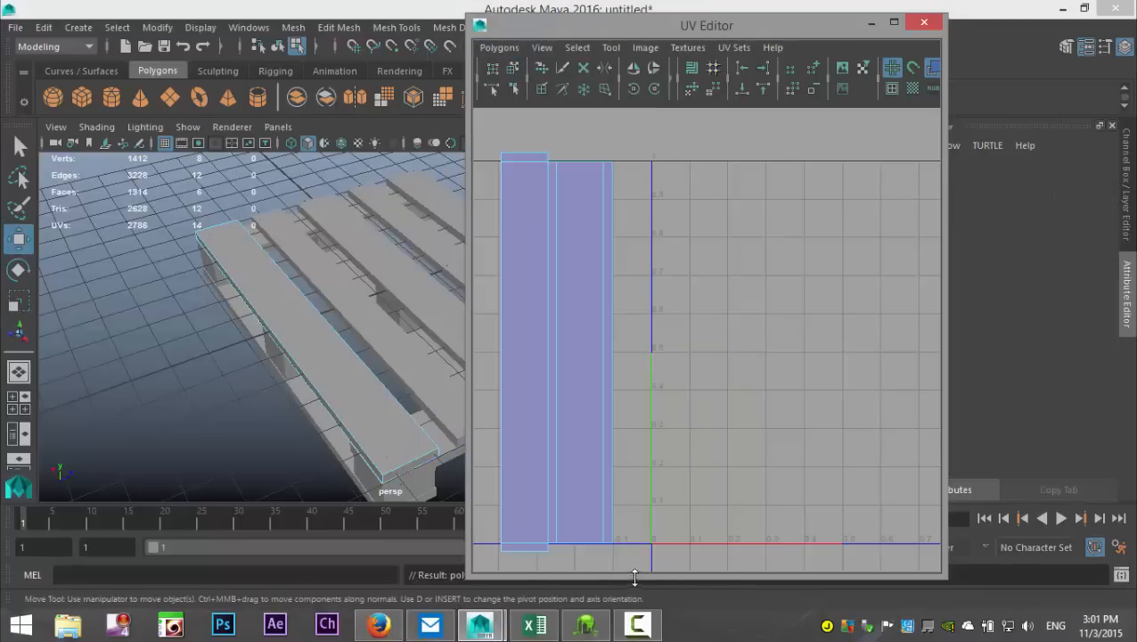
Step: Select all the plank's UV faces and move the sewn shell horizontally into the 0–1 UV space
{"action": "scroll", "coordinate": [623, 347], "scroll_direction": "down", "scroll_amount": 2}
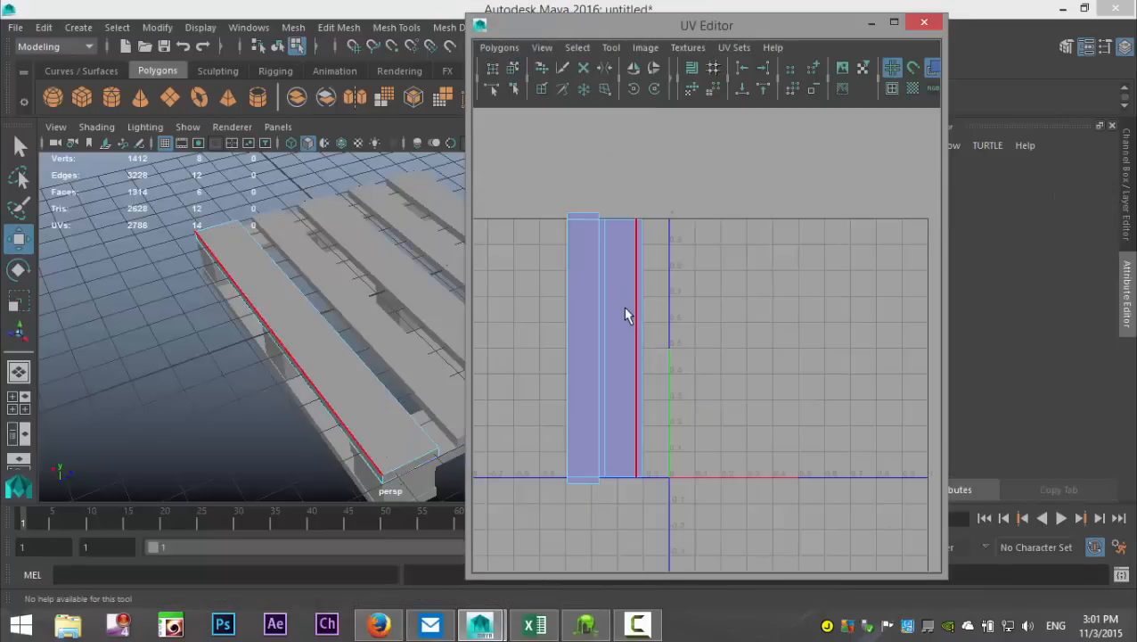
{"action": "right_click_drag", "start_coordinate": [623, 306], "coordinate": [602, 303]}
{"action": "left_click", "coordinate": [603, 304]}
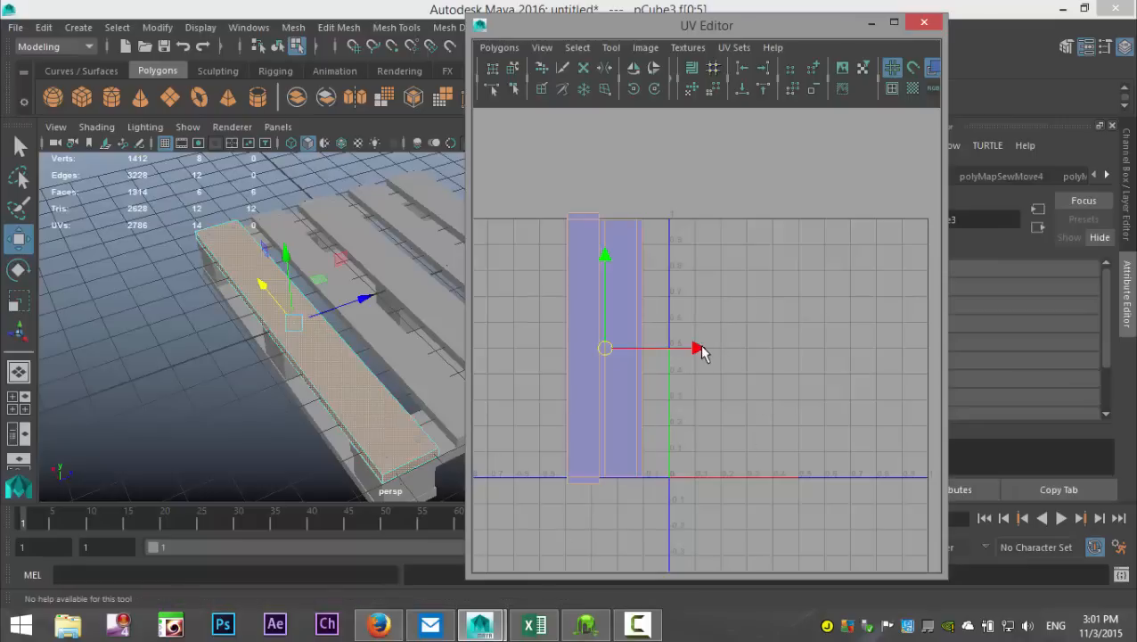
{"action": "left_click_drag", "start_coordinate": [701, 352], "coordinate": [812, 378]}
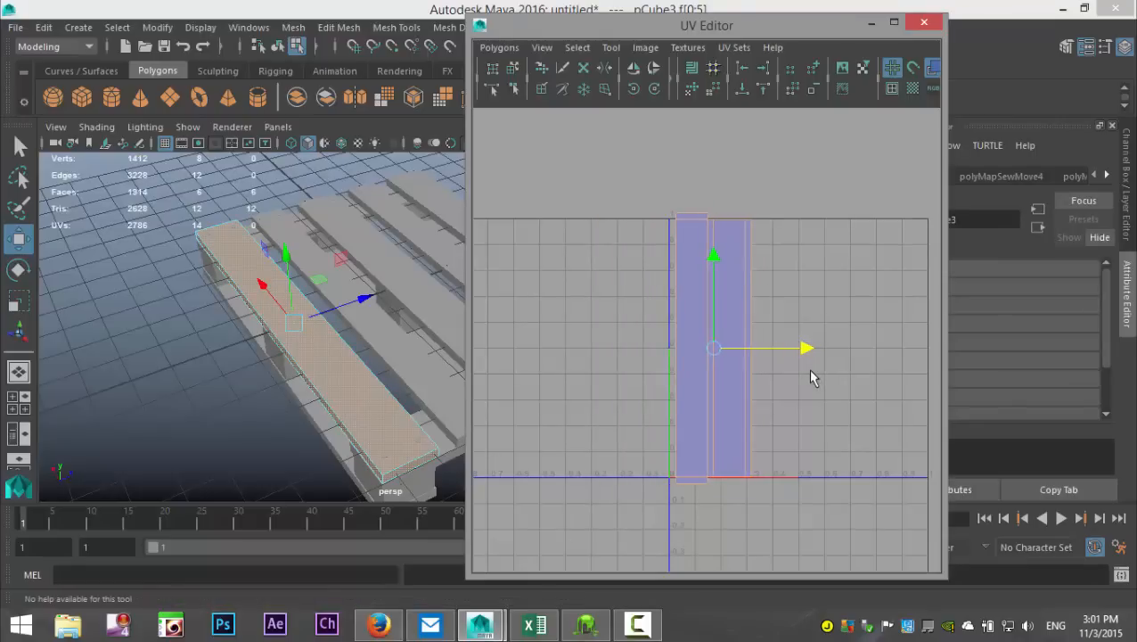
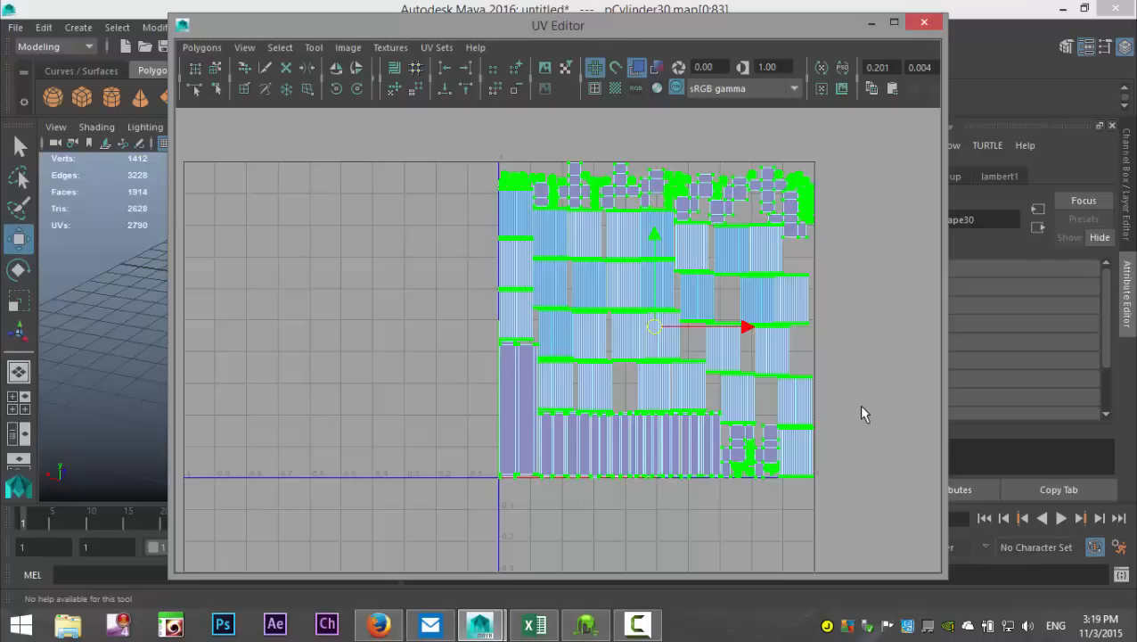
Step: Minimize the UV Editor and clear the UV selection on the pallet in the perspective view
{"action": "left_click", "coordinate": [871, 23]}
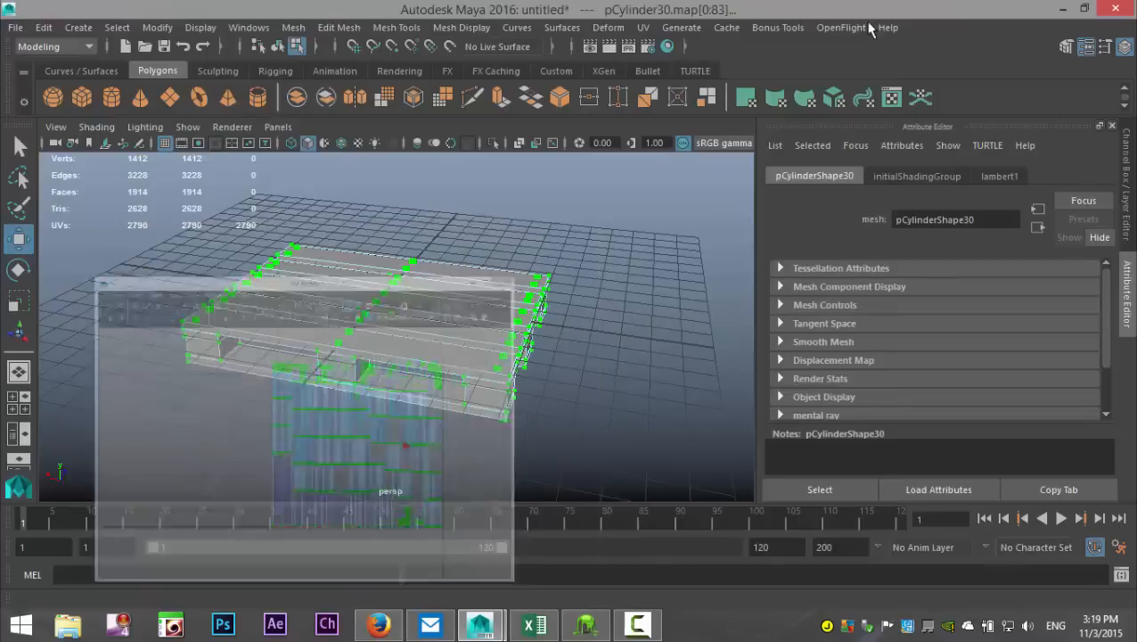
{"action": "key", "text": "f"}
{"action": "left_click_drag", "start_coordinate": [605, 348], "coordinate": [592, 392], "text": "alt"}
{"action": "left_click", "coordinate": [640, 350]}
{"action": "scroll", "coordinate": [639, 374], "scroll_direction": "down", "scroll_amount": 3}
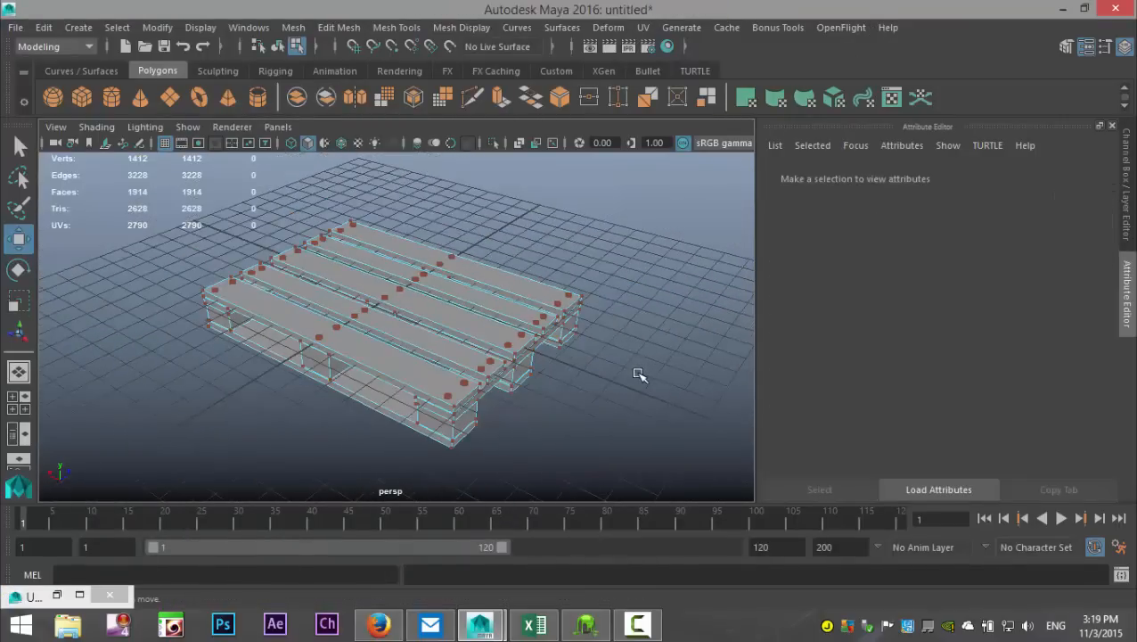
{"action": "scroll", "coordinate": [636, 385], "scroll_direction": "up", "scroll_amount": 3}
{"action": "mouse_move", "coordinate": [635, 409]}
{"action": "left_mouse_down", "text": "alt"}
{"action": "mouse_move", "coordinate": [620, 407]}
{"action": "mouse_move", "coordinate": [636, 409]}
{"action": "left_mouse_up", "text": "alt"}
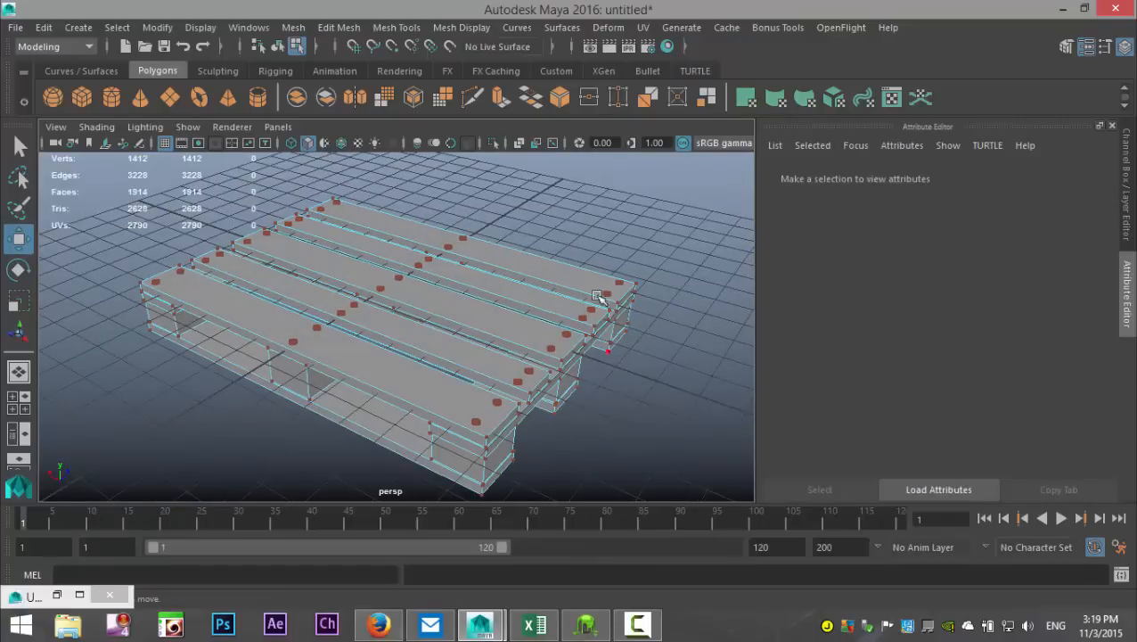
Step: Select the Nails group in the Outliner and assign it a new Lambert material
{"action": "left_click", "coordinate": [248, 27]}
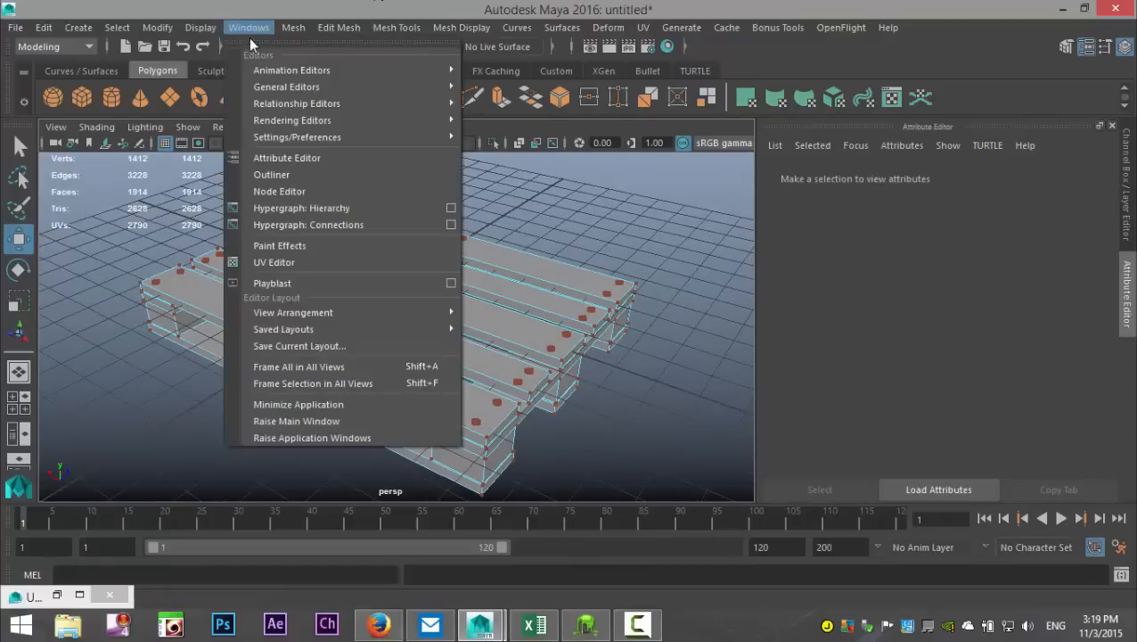
{"action": "left_click", "coordinate": [339, 173]}
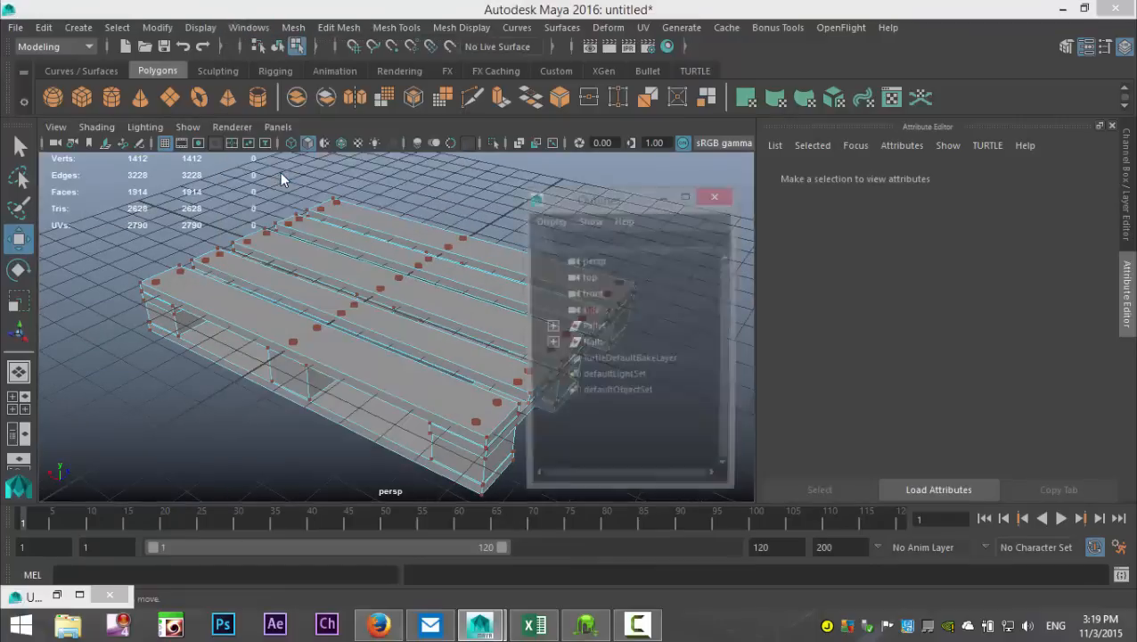
{"action": "left_click", "coordinate": [590, 345]}
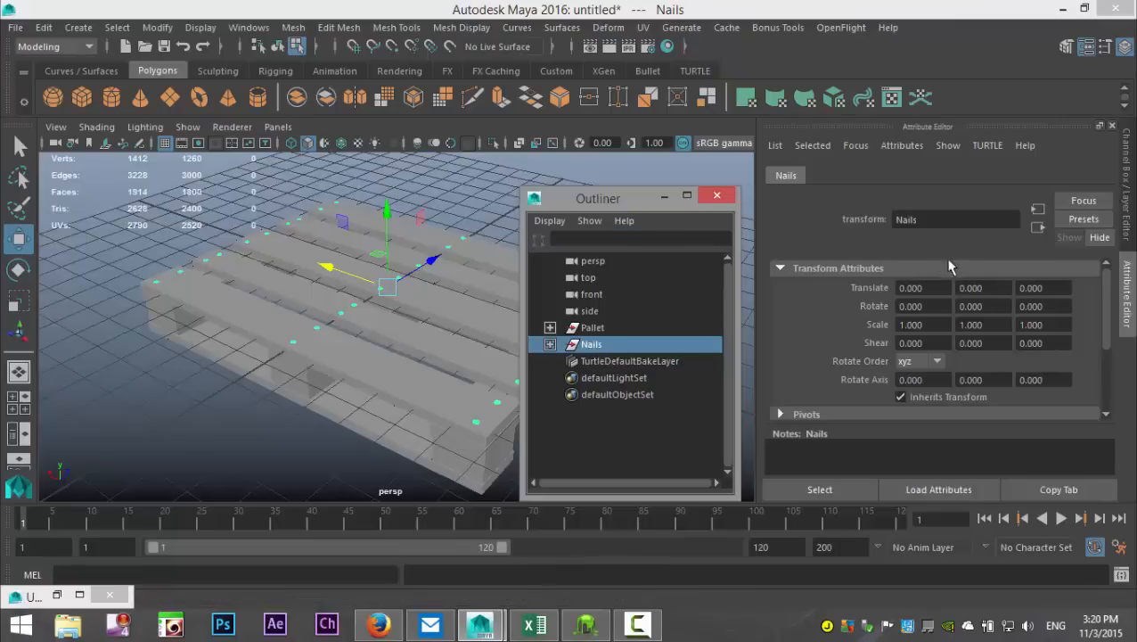
{"action": "left_click", "coordinate": [664, 197]}
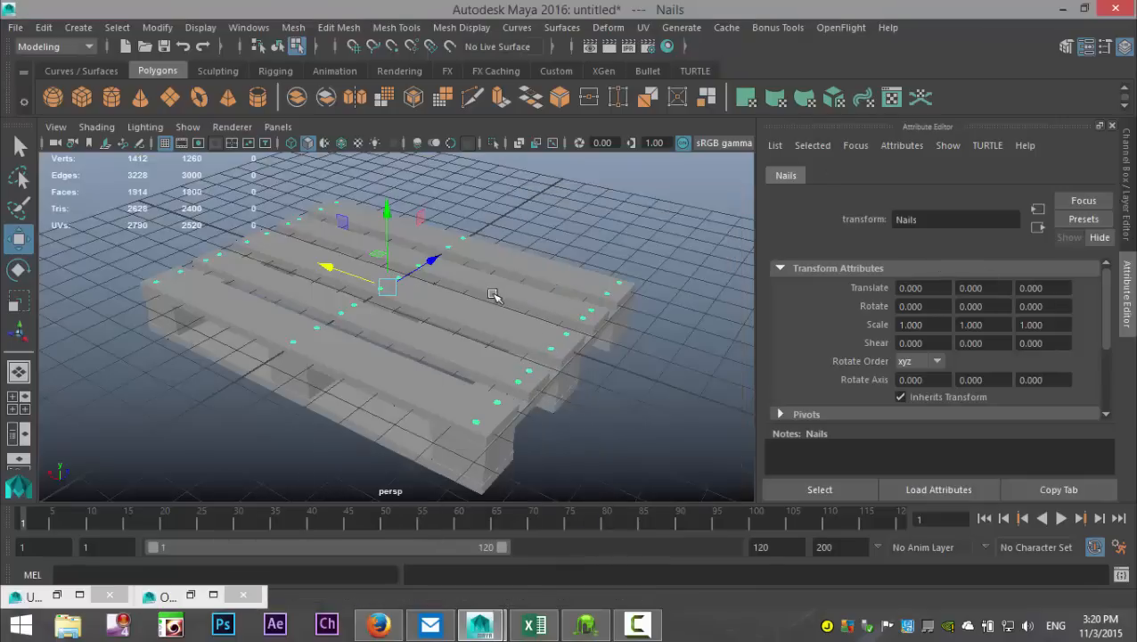
{"action": "right_click", "coordinate": [533, 357]}
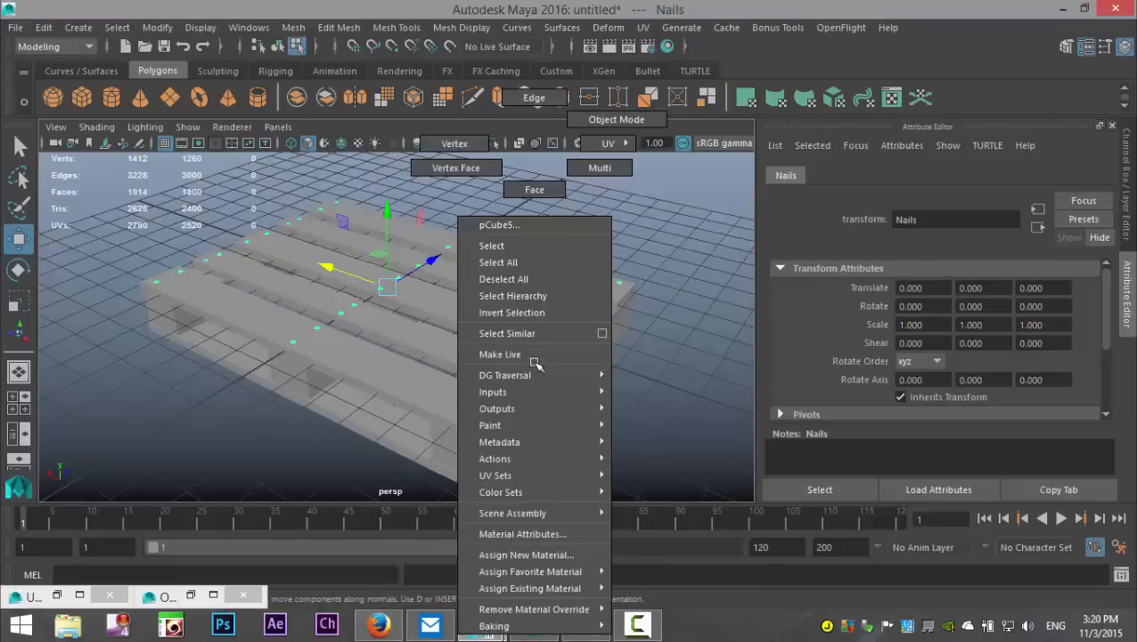
{"action": "left_click", "coordinate": [551, 555]}
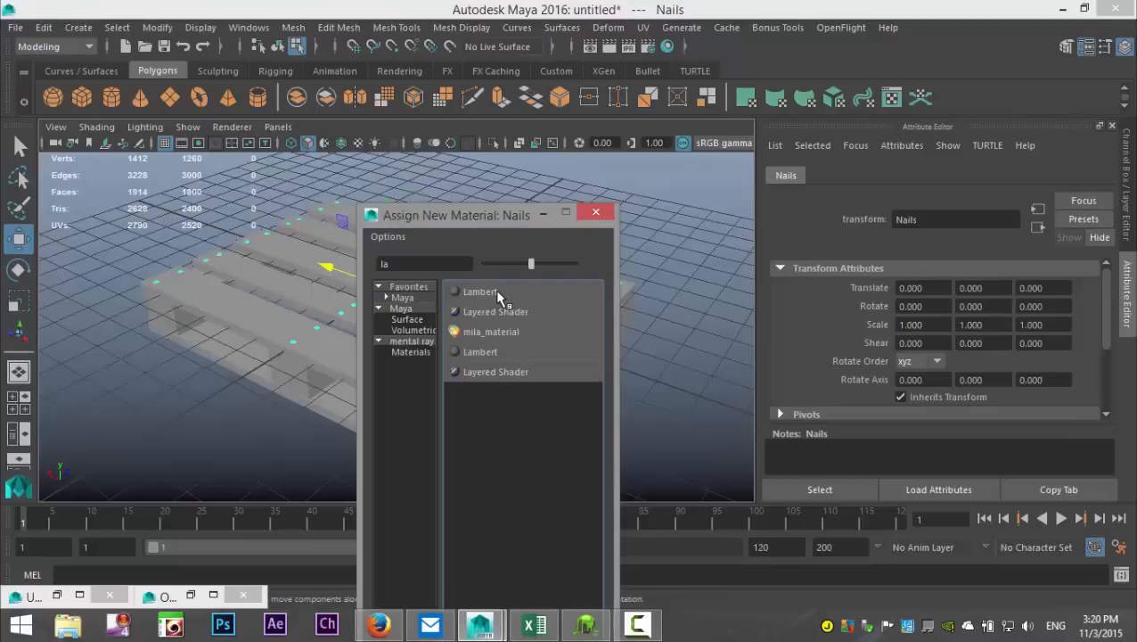
{"action": "left_click", "coordinate": [495, 290]}
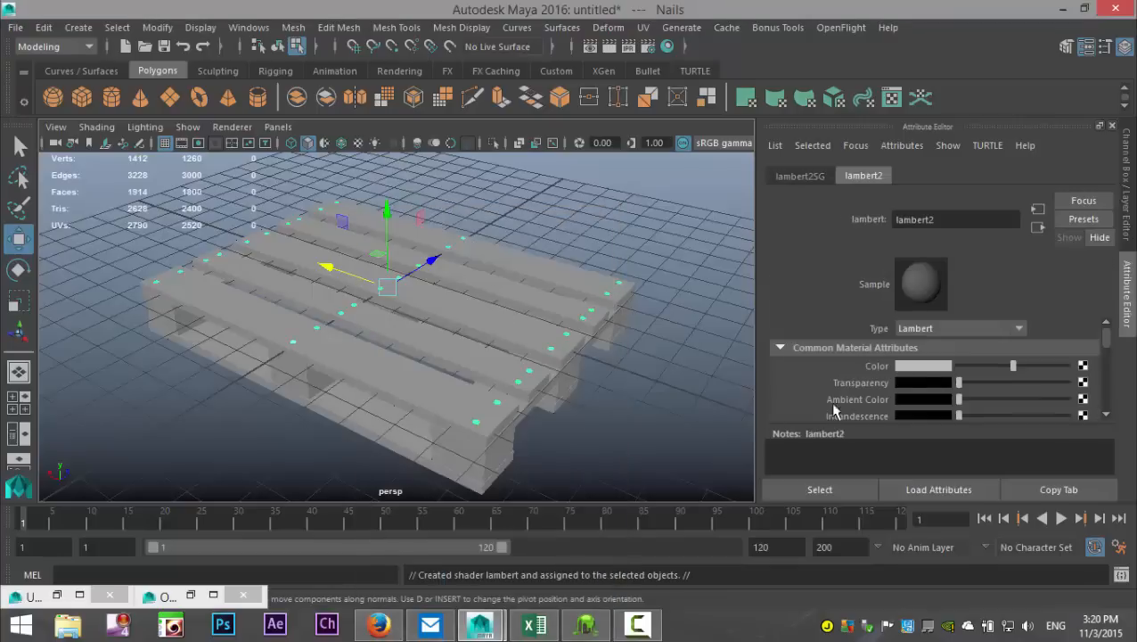
Step: Set the nail material's color to a very dark brown and deselect the nails
{"action": "left_click", "coordinate": [925, 367]}
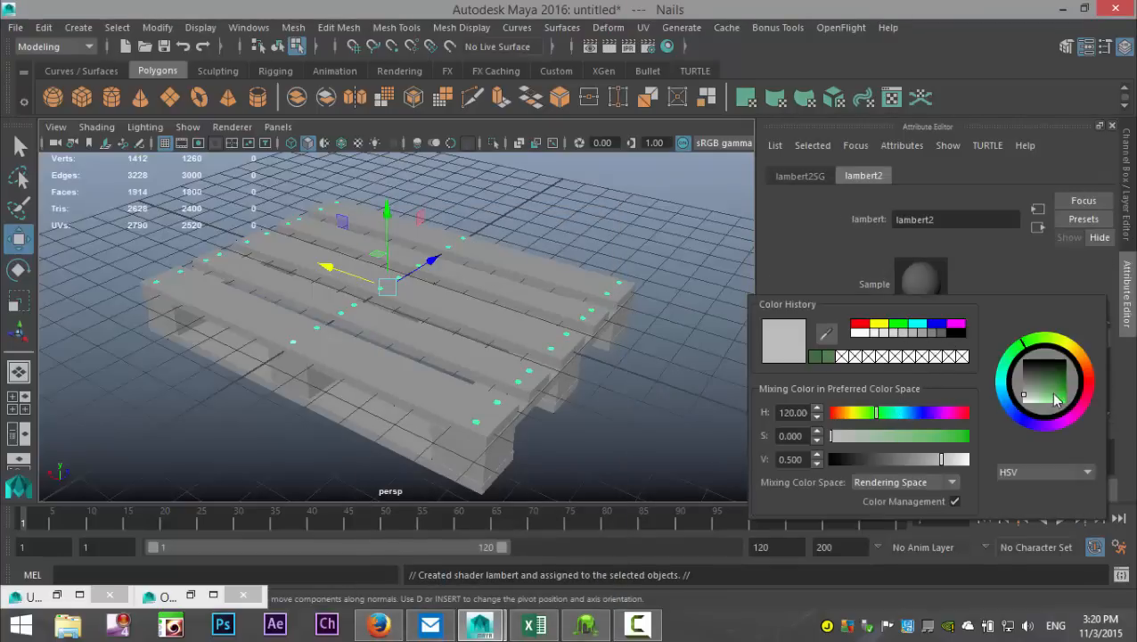
{"action": "left_click_drag", "start_coordinate": [1089, 395], "coordinate": [1060, 368]}
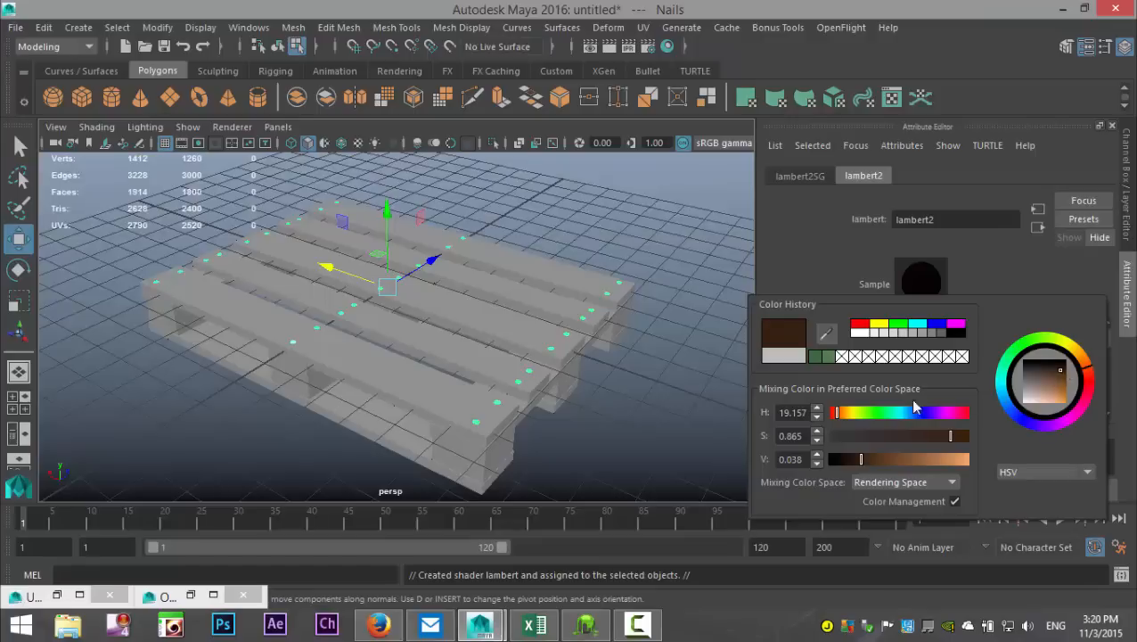
{"action": "left_click", "coordinate": [660, 389]}
{"action": "left_click_drag", "start_coordinate": [625, 398], "coordinate": [535, 434], "text": "alt"}
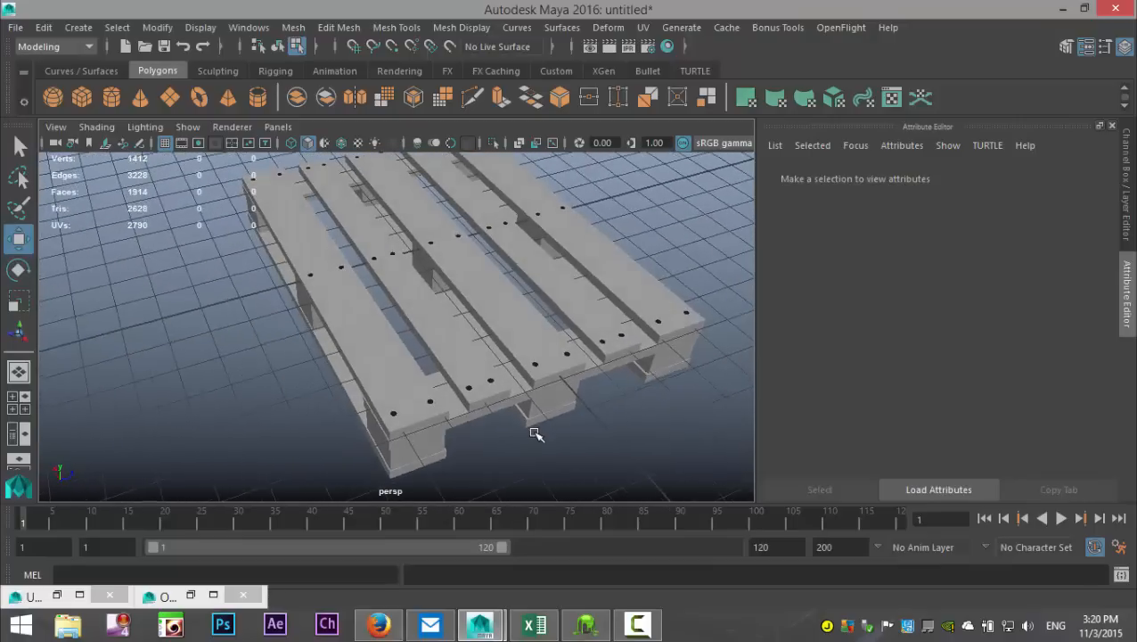
Step: Return to Object mode and select the five top planks of the pallet together
{"action": "left_click", "coordinate": [365, 350]}
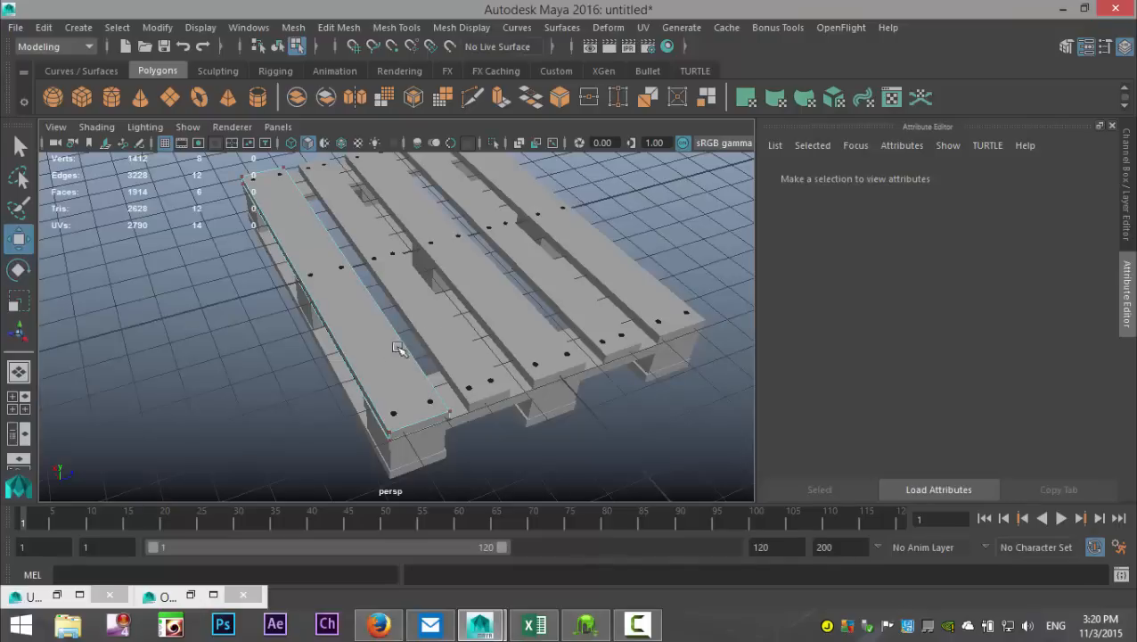
{"action": "right_click_drag", "start_coordinate": [364, 351], "coordinate": [444, 119]}
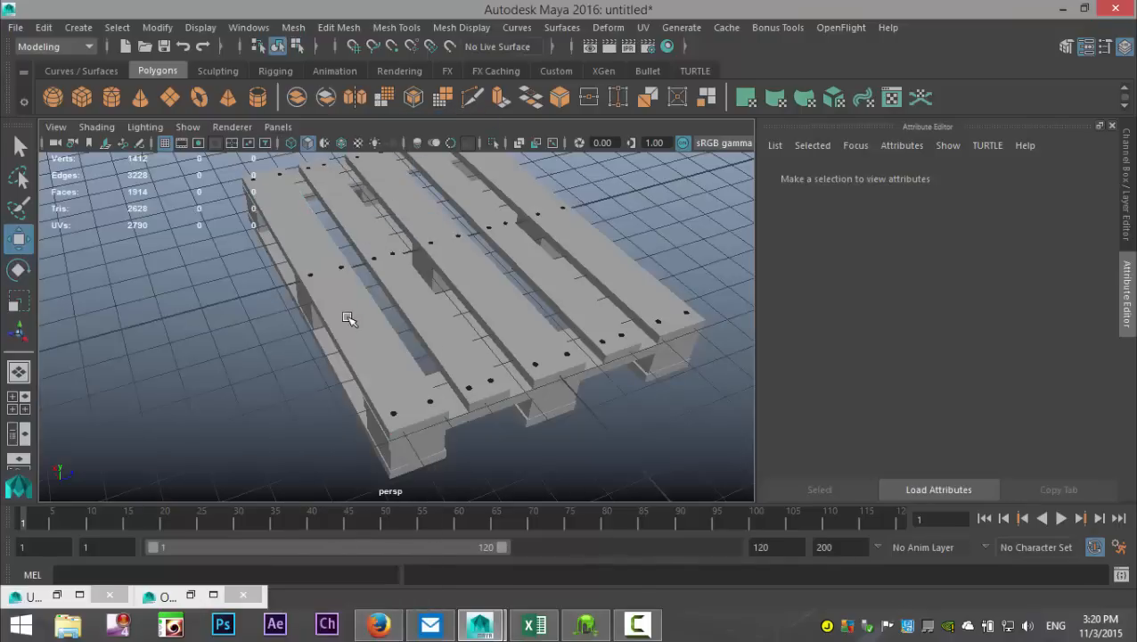
{"action": "left_click", "coordinate": [348, 319]}
{"action": "left_click", "coordinate": [451, 321]}
{"action": "left_click", "coordinate": [501, 297]}
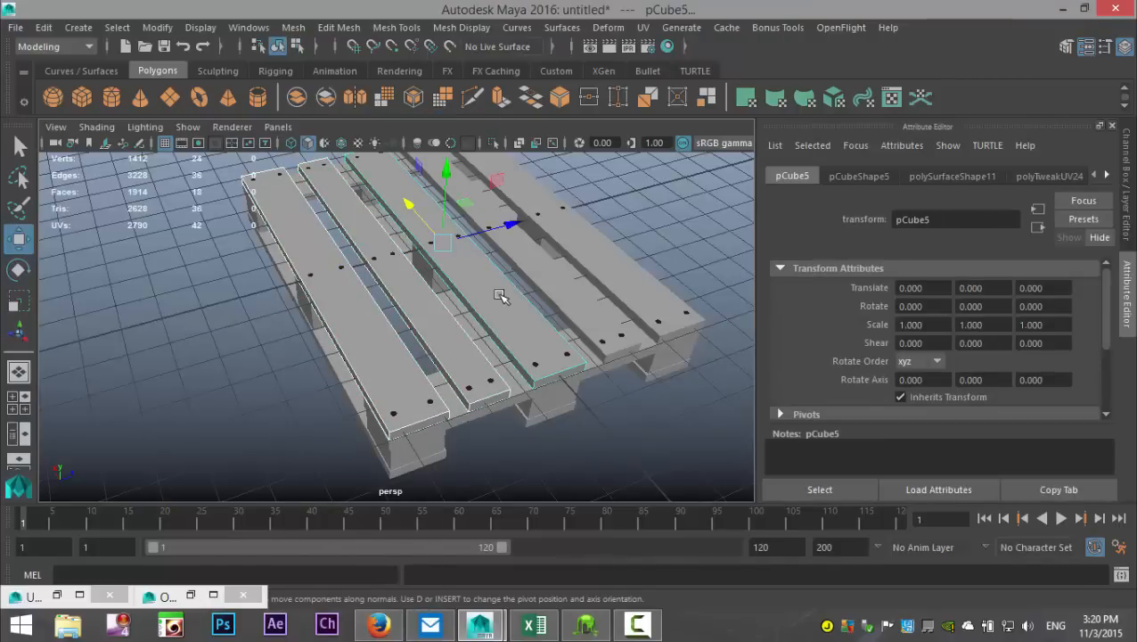
{"action": "left_click", "coordinate": [560, 277]}
{"action": "left_click", "coordinate": [601, 249]}
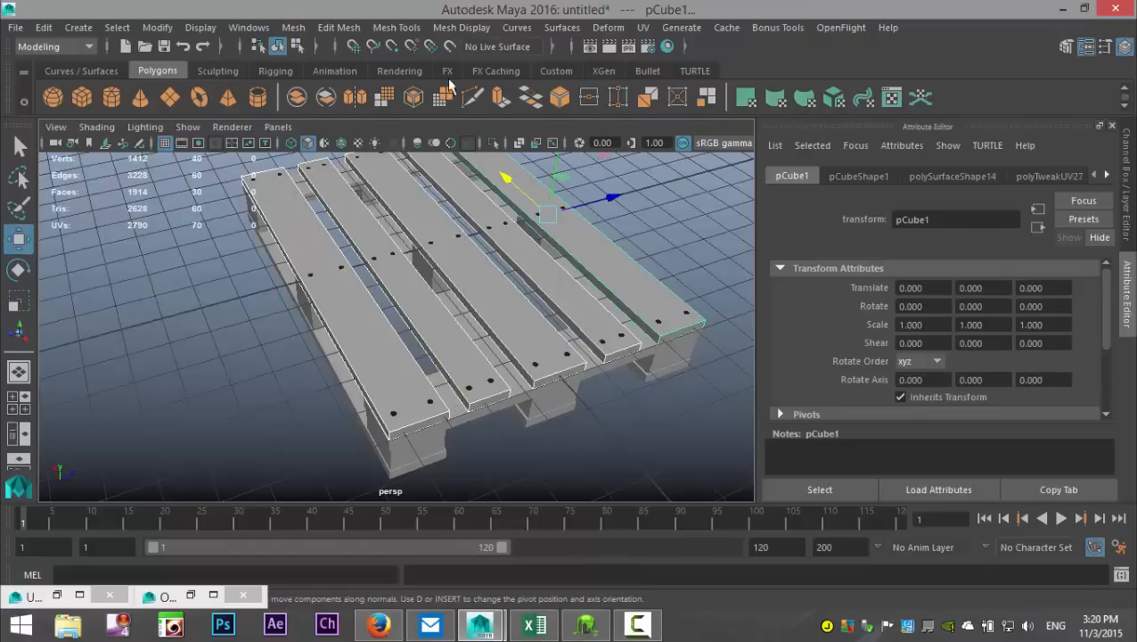
Step: Select the Pallet group in the Outliner and assign it a new Lambert material
{"action": "left_click", "coordinate": [249, 27]}
{"action": "left_click", "coordinate": [293, 176]}
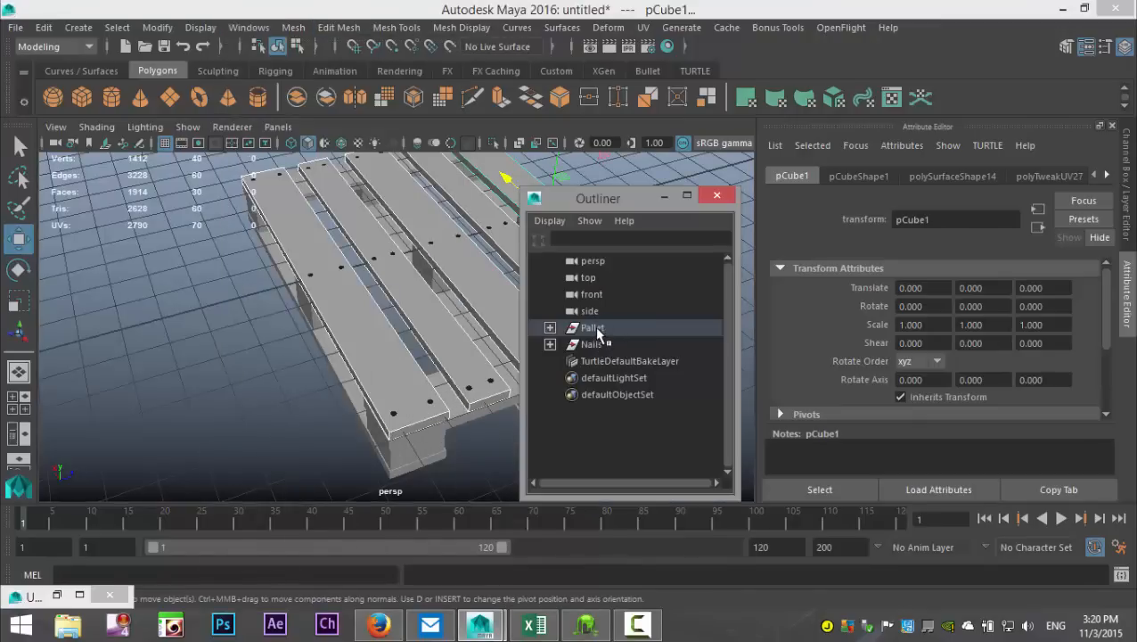
{"action": "left_click", "coordinate": [596, 329]}
{"action": "left_click", "coordinate": [664, 197]}
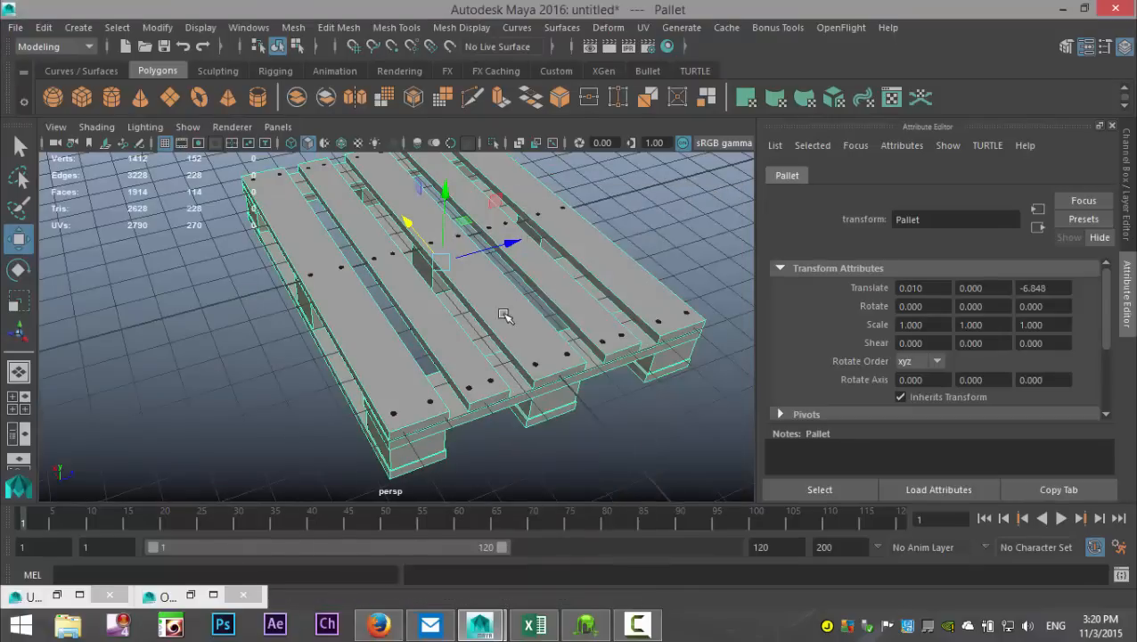
{"action": "right_click", "coordinate": [503, 315]}
{"action": "left_click", "coordinate": [512, 555]}
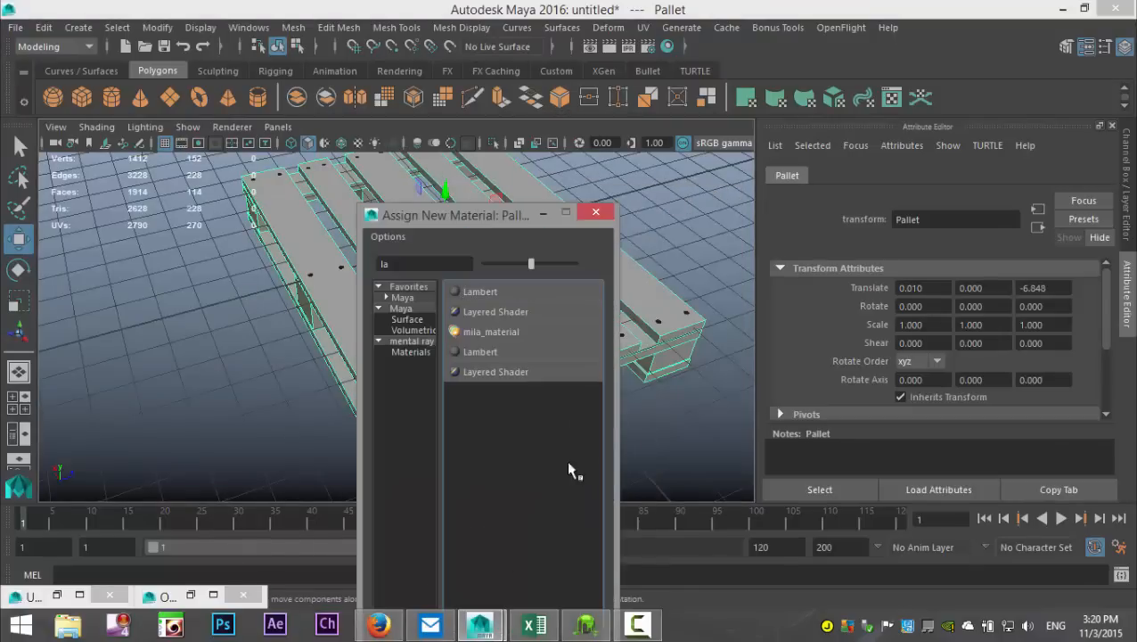
{"action": "left_click", "coordinate": [482, 291]}
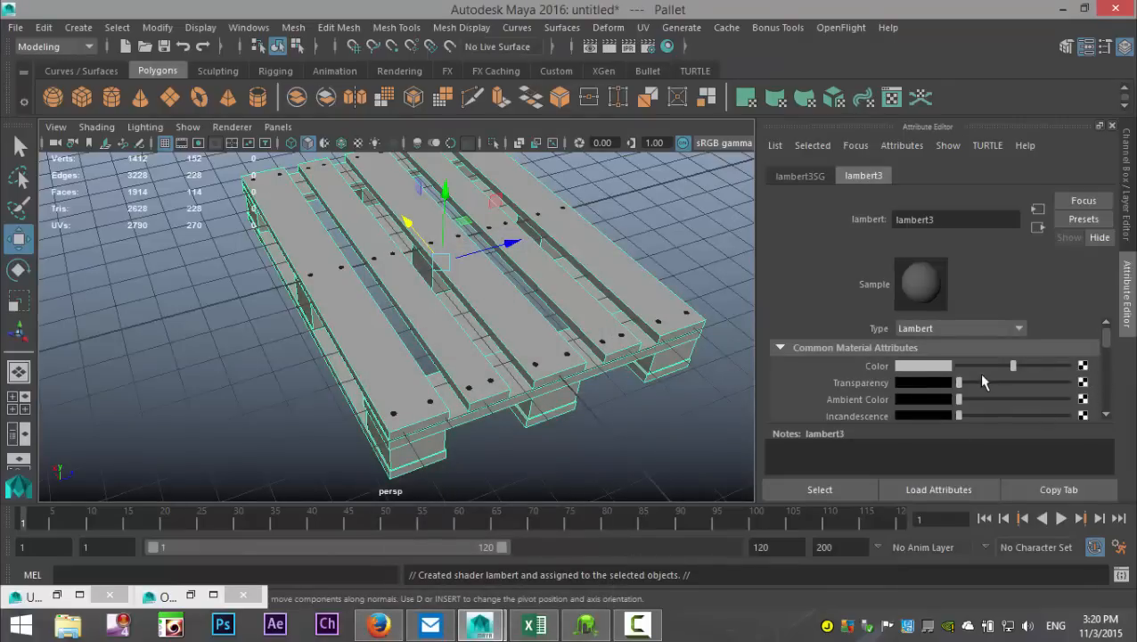
Step: Map a file texture to the pallet material's color, loading Wood texture.jpg from the Desktop
{"action": "left_click", "coordinate": [547, 352]}
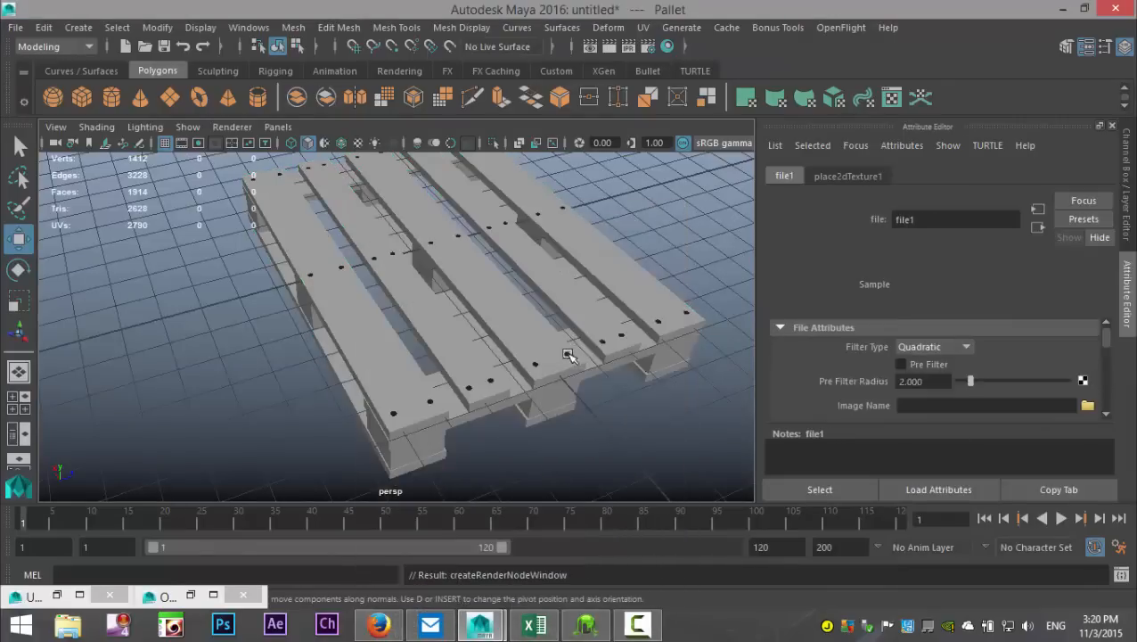
{"action": "left_click", "coordinate": [1087, 406]}
{"action": "left_click", "coordinate": [135, 171]}
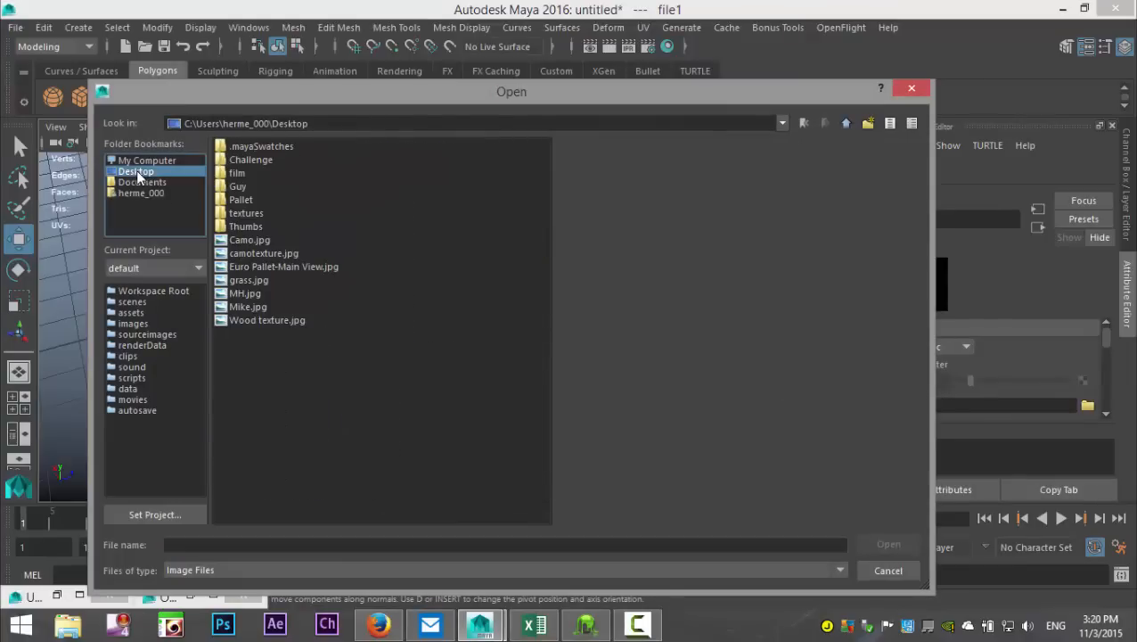
{"action": "left_click", "coordinate": [270, 322]}
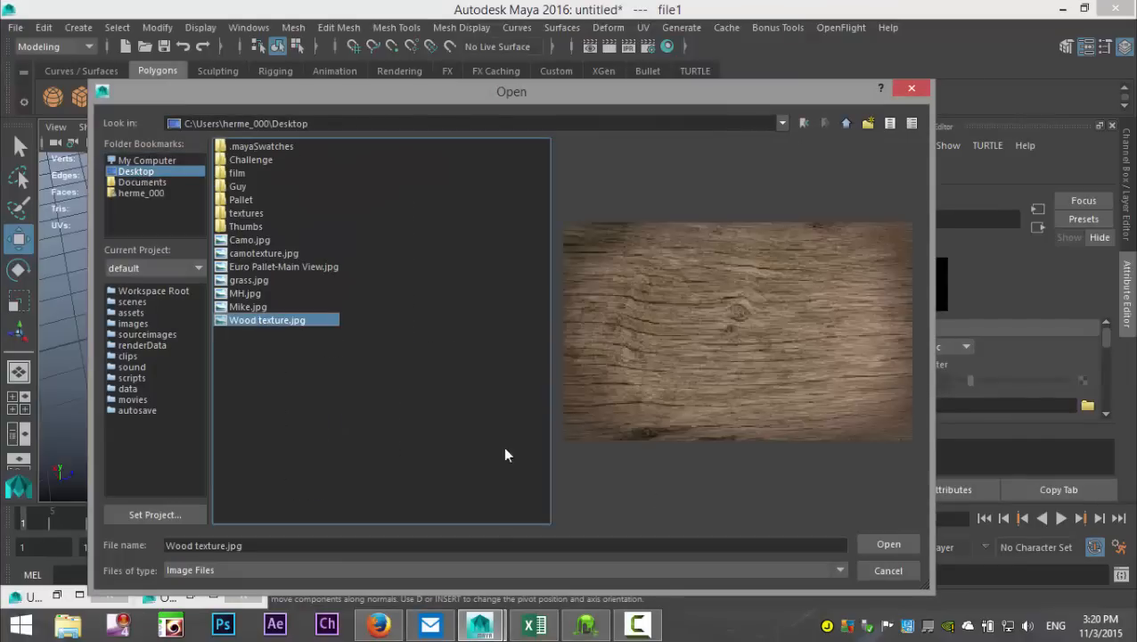
{"action": "left_click", "coordinate": [880, 542]}
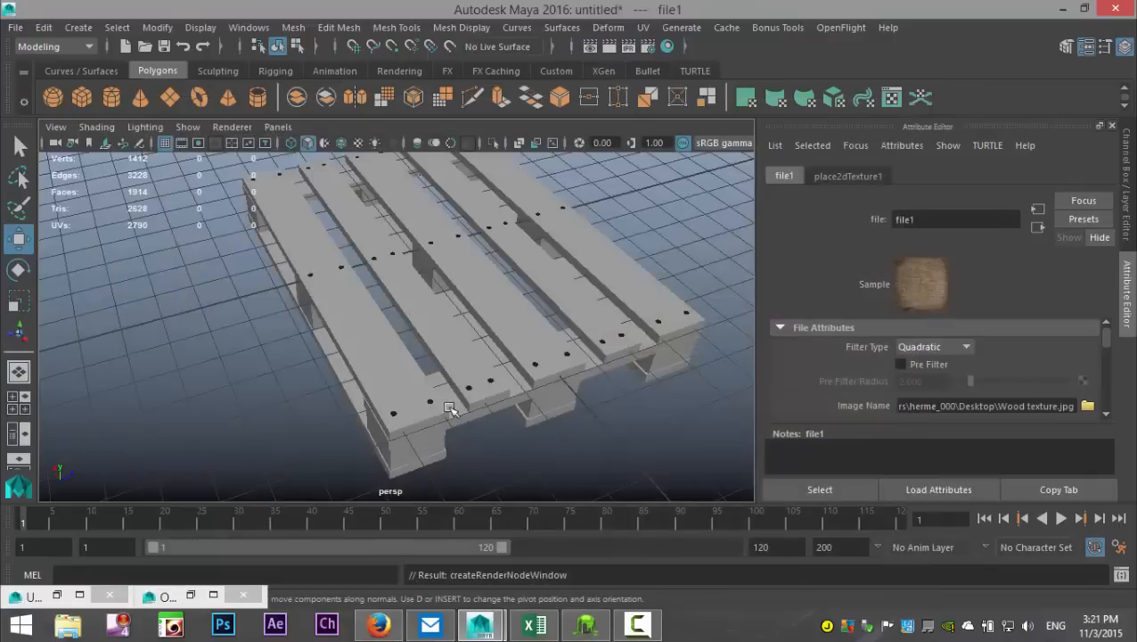
Step: Turn on textured display in the viewport and inspect the wood texture across the pallet's planks
{"action": "left_click", "coordinate": [358, 142]}
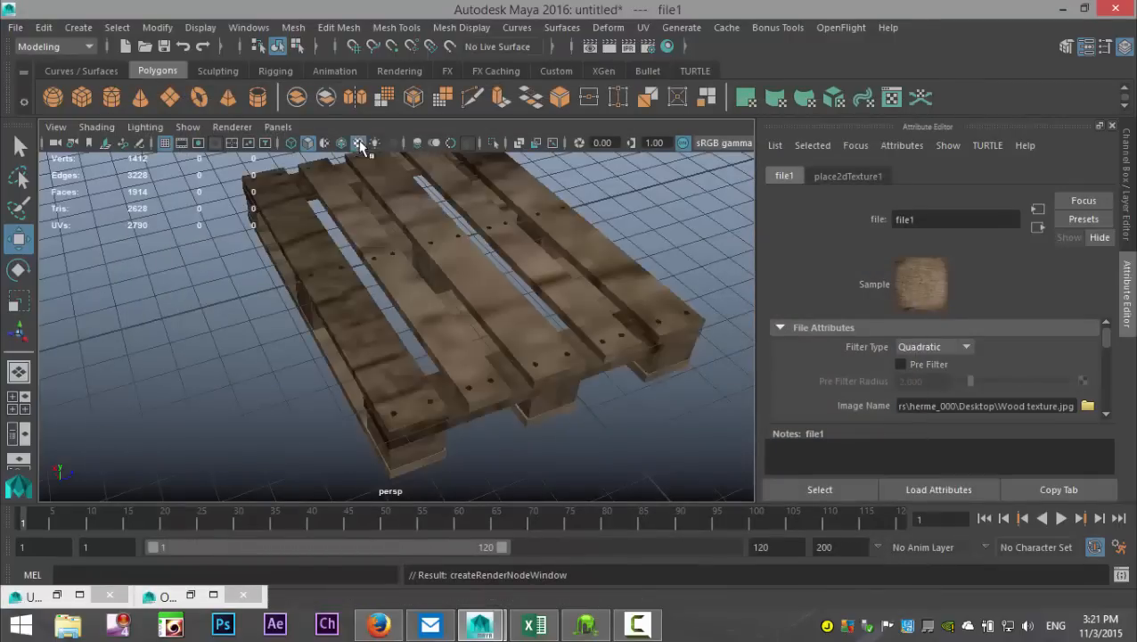
{"action": "scroll", "coordinate": [318, 335], "scroll_direction": "up", "scroll_amount": 2}
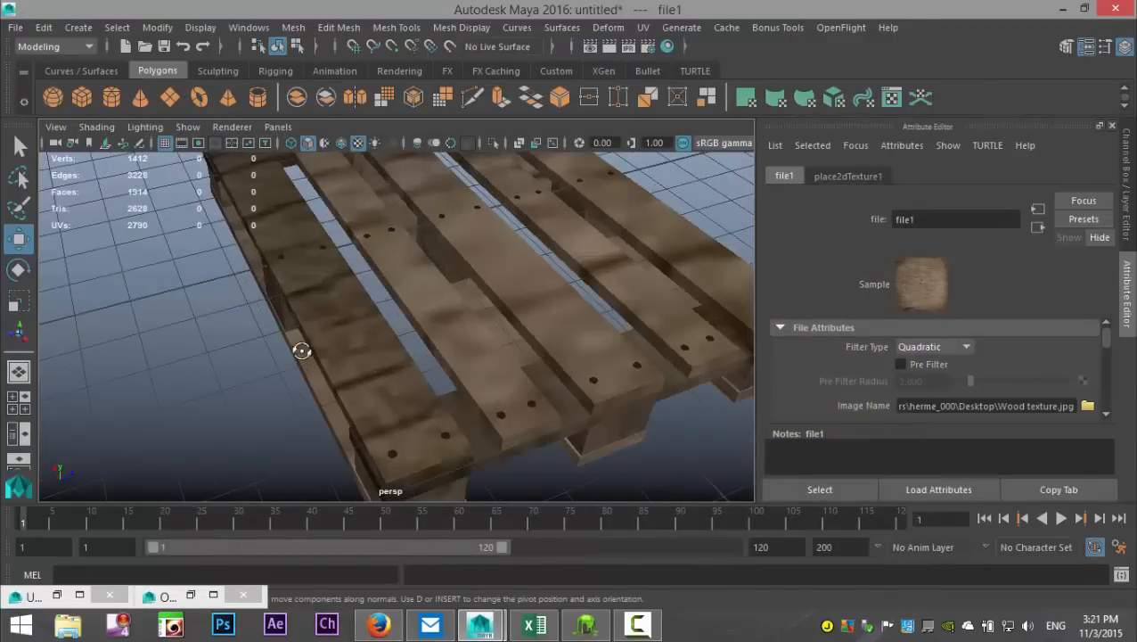
{"action": "left_click_drag", "start_coordinate": [302, 351], "coordinate": [363, 359], "text": "alt"}
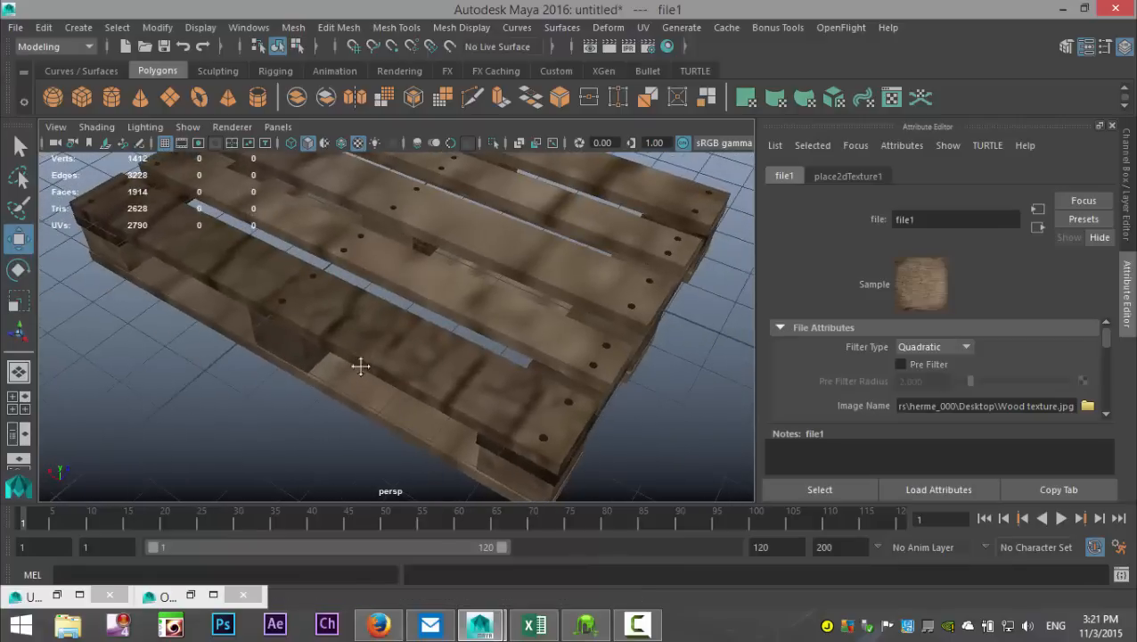
{"action": "scroll", "coordinate": [360, 370], "scroll_direction": "down", "scroll_amount": 6}
{"action": "mouse_move", "coordinate": [353, 388]}
{"action": "left_mouse_down", "text": "alt"}
{"action": "mouse_move", "coordinate": [358, 375]}
{"action": "mouse_move", "coordinate": [371, 396]}
{"action": "left_mouse_up", "text": "alt"}
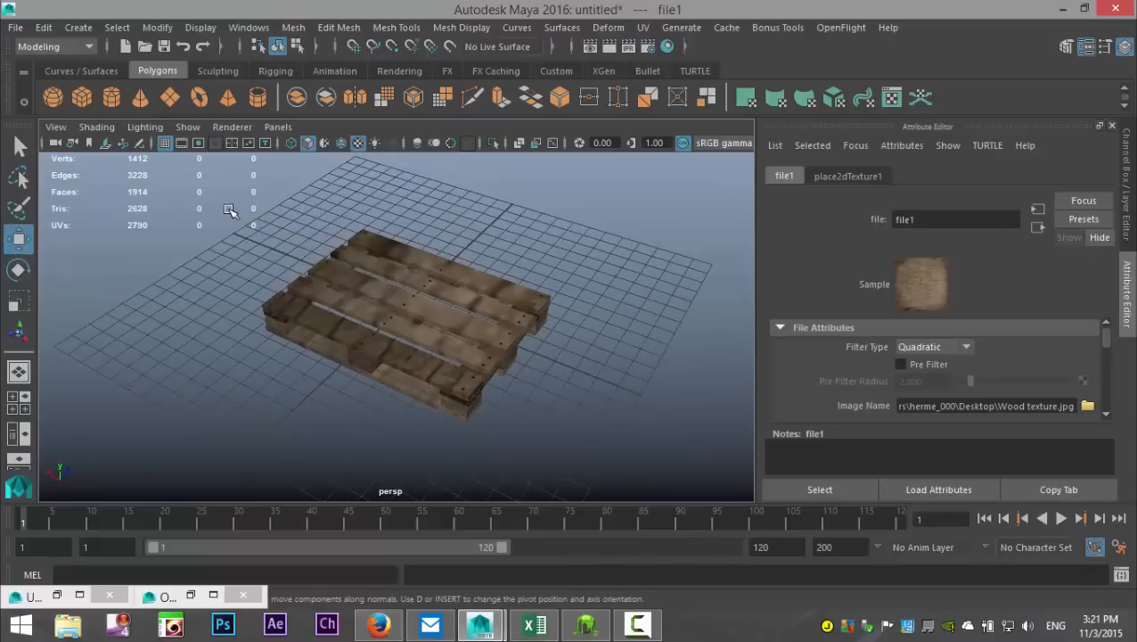
Step: Select the whole pallet with its nails, open the UV Editor, and select all the UVs there
{"action": "left_click_drag", "start_coordinate": [242, 182], "coordinate": [553, 450]}
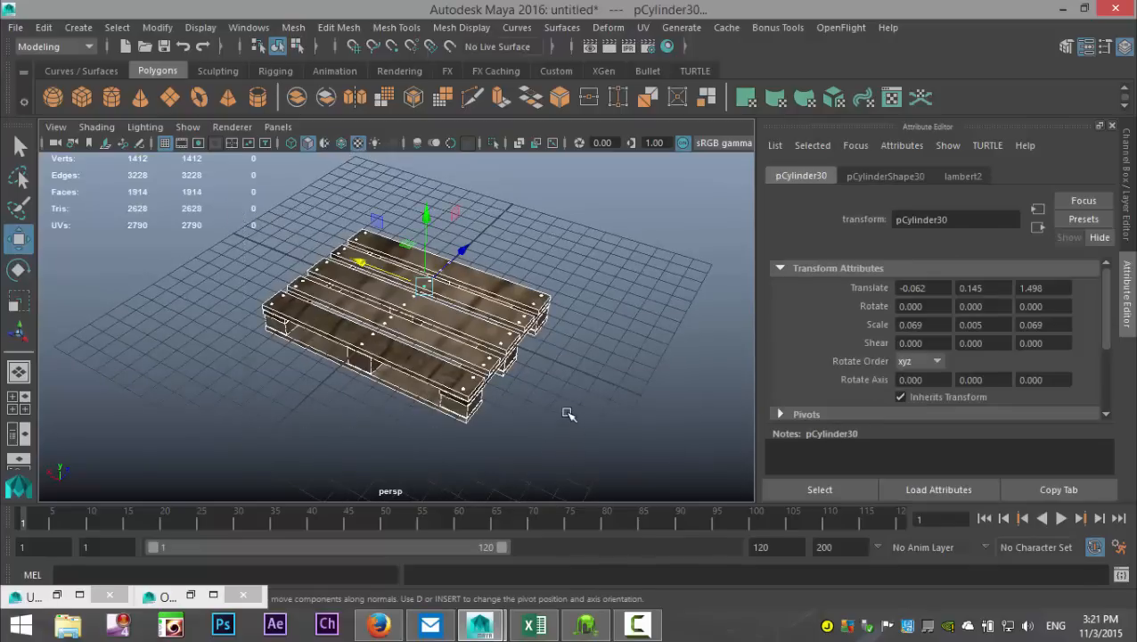
{"action": "left_click", "coordinate": [642, 27]}
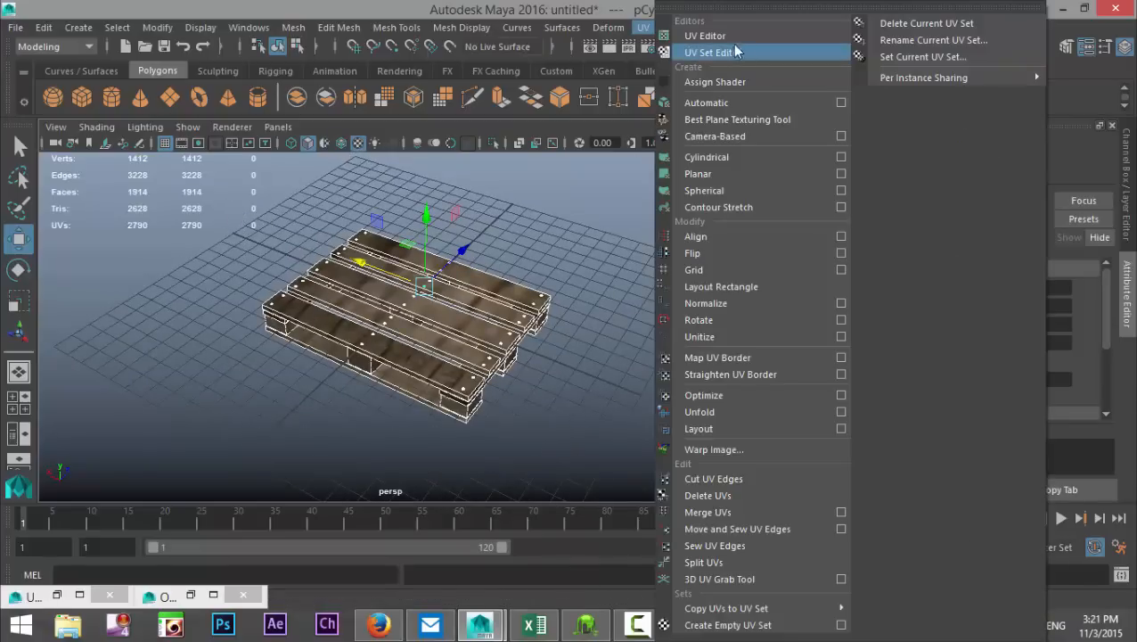
{"action": "left_click", "coordinate": [734, 37]}
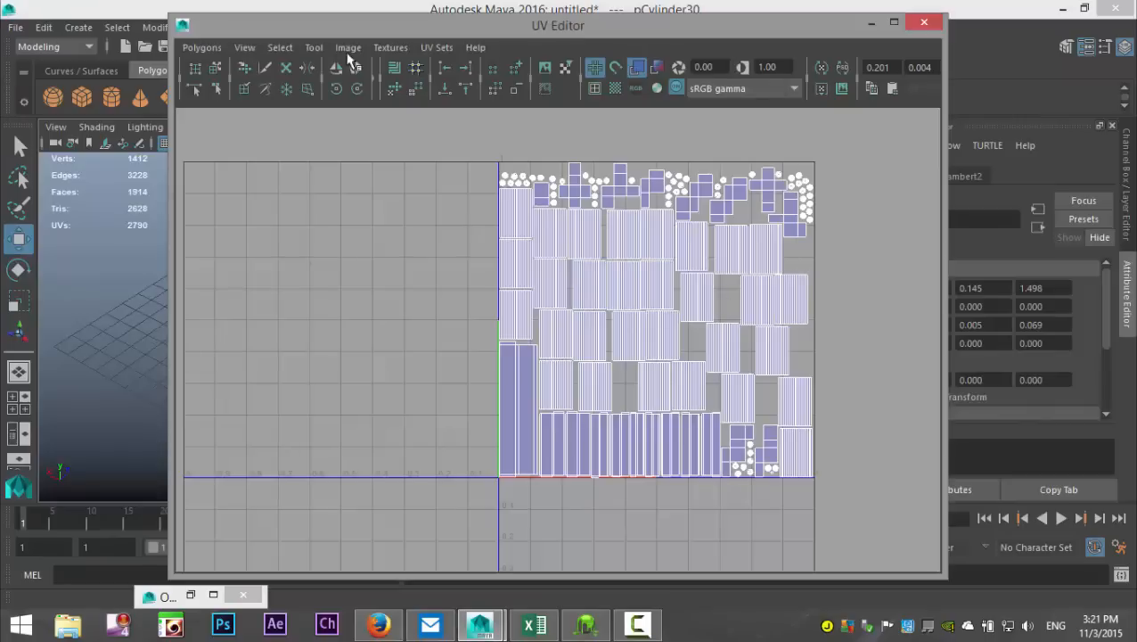
{"action": "left_click_drag", "start_coordinate": [261, 32], "coordinate": [274, 115]}
{"action": "right_click_drag", "start_coordinate": [589, 328], "coordinate": [652, 332]}
{"action": "left_click_drag", "start_coordinate": [433, 234], "coordinate": [896, 622]}
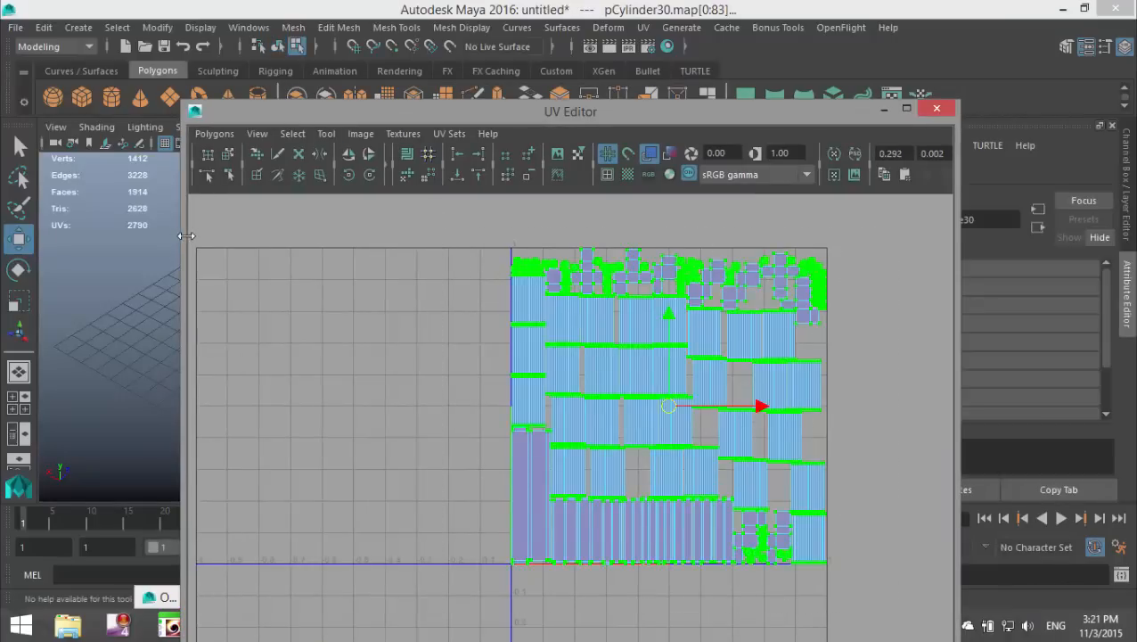
Step: Rotate the selected UVs counterclockwise so the wood grain runs along the planks, and put the UV Editor away
{"action": "left_click_drag", "start_coordinate": [183, 239], "coordinate": [530, 244]}
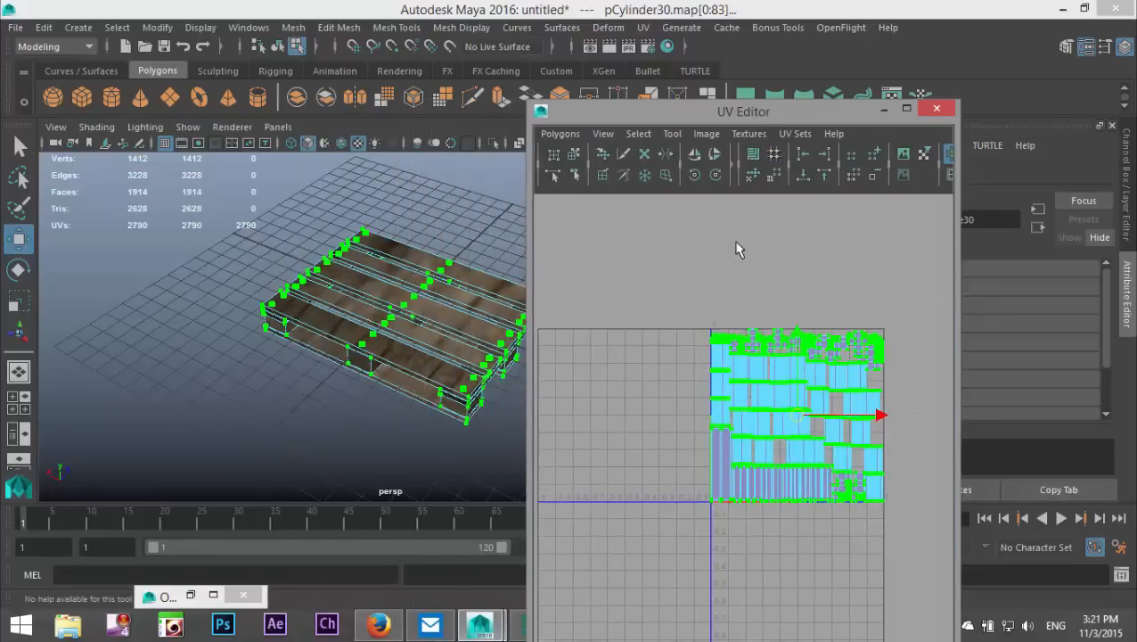
{"action": "left_click", "coordinate": [695, 177]}
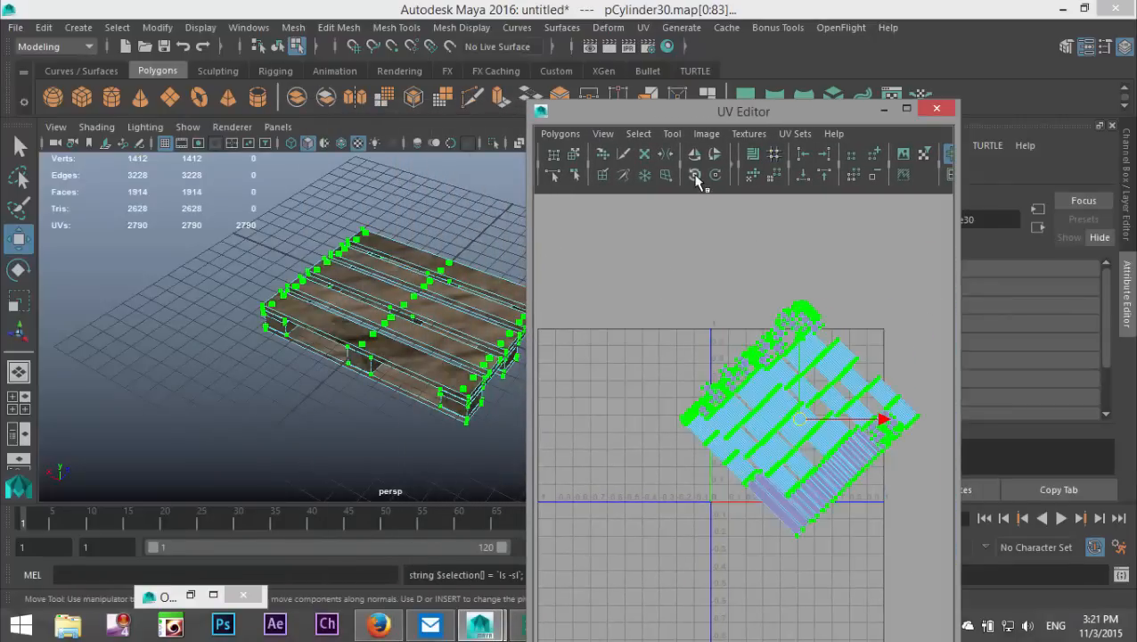
{"action": "left_click", "coordinate": [882, 111]}
Step: Clear the UV selection and return the pallet from component editing to object mode with nothing selected
{"action": "left_click", "coordinate": [597, 327]}
{"action": "scroll", "coordinate": [602, 347], "scroll_direction": "up", "scroll_amount": 5}
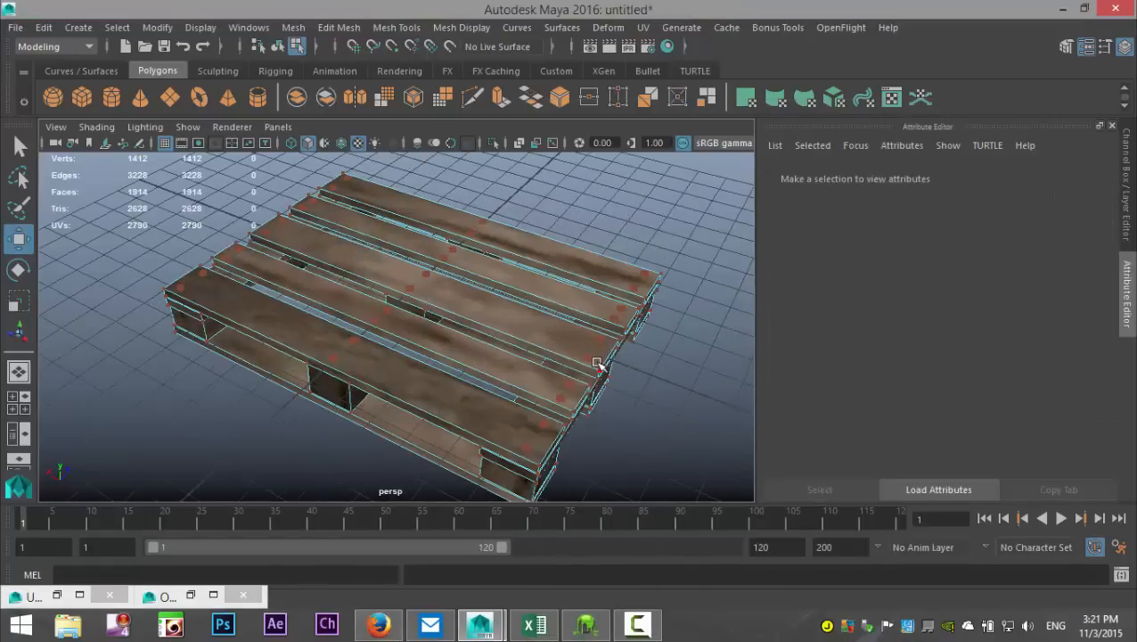
{"action": "left_click_drag", "start_coordinate": [586, 371], "coordinate": [523, 378], "text": "alt"}
{"action": "scroll", "coordinate": [530, 383], "scroll_direction": "down", "scroll_amount": 4}
{"action": "right_click", "coordinate": [458, 313]}
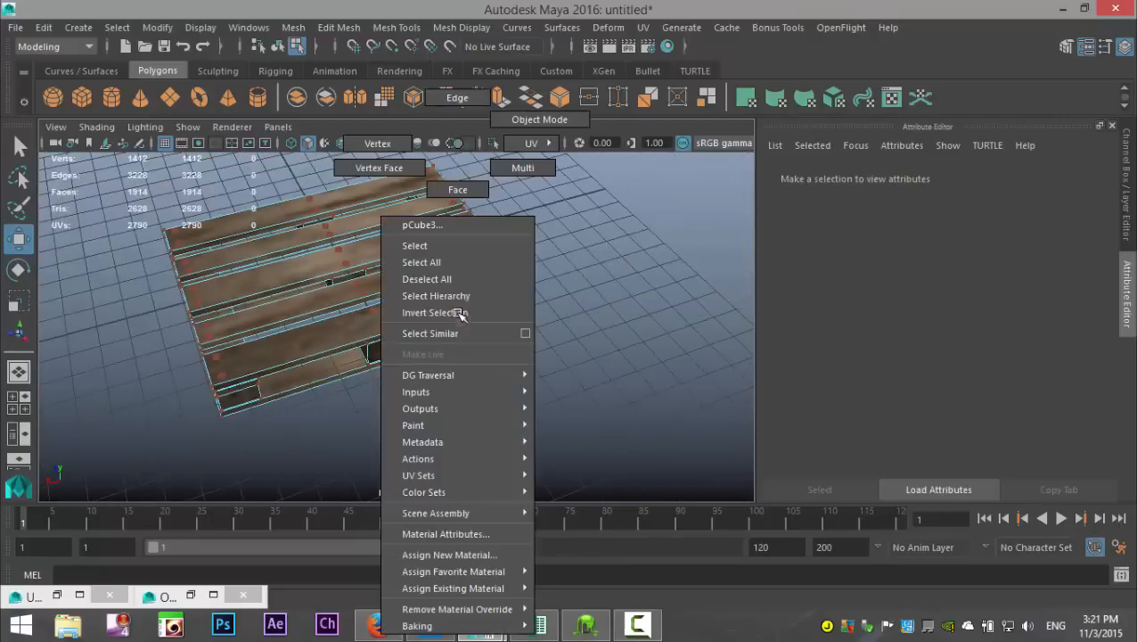
{"action": "left_click", "coordinate": [539, 119]}
{"action": "left_click", "coordinate": [449, 297]}
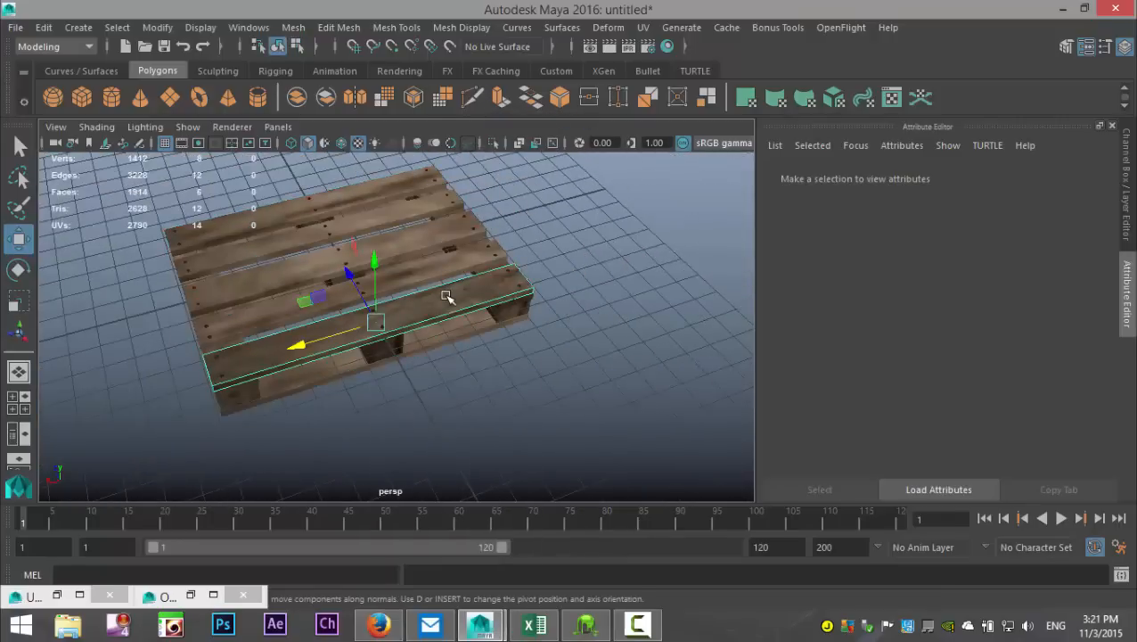
{"action": "left_click", "coordinate": [535, 392]}
Step: Examine the wood texture's grain direction on the pallet's planks, blocks and underside from several angles
{"action": "scroll", "coordinate": [533, 392], "scroll_direction": "up", "scroll_amount": 6}
{"action": "mouse_move", "coordinate": [469, 396]}
{"action": "left_mouse_down", "text": "alt"}
{"action": "mouse_move", "coordinate": [533, 353]}
{"action": "mouse_move", "coordinate": [548, 364]}
{"action": "mouse_move", "coordinate": [485, 381]}
{"action": "left_mouse_up", "text": "alt"}
{"action": "middle_click_drag", "start_coordinate": [554, 357], "coordinate": [670, 332], "text": "alt"}
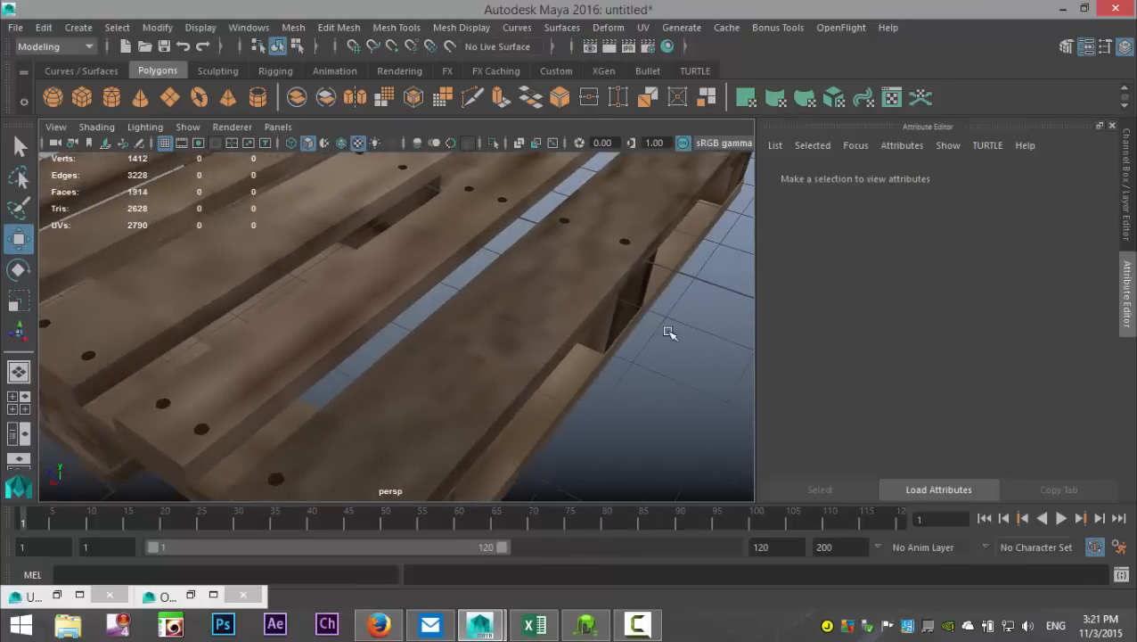
{"action": "scroll", "coordinate": [645, 359], "scroll_direction": "down", "scroll_amount": 5}
{"action": "scroll", "coordinate": [641, 362], "scroll_direction": "down", "scroll_amount": 3}
{"action": "left_click_drag", "start_coordinate": [634, 366], "coordinate": [684, 262], "text": "alt"}
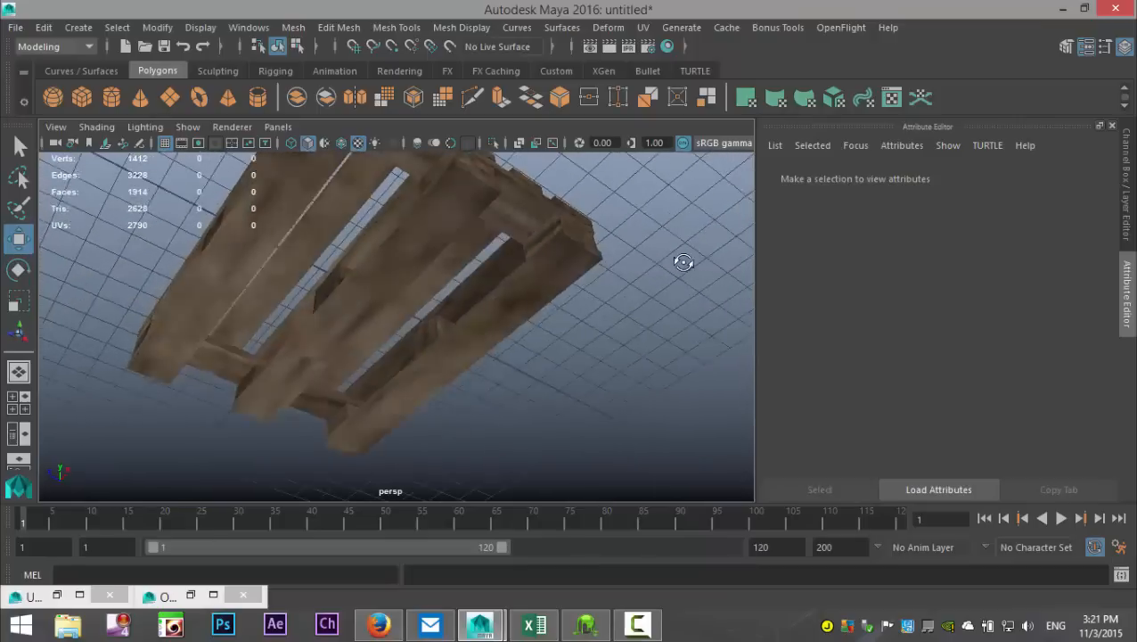
{"action": "left_click_drag", "start_coordinate": [532, 363], "coordinate": [319, 371], "text": "alt"}
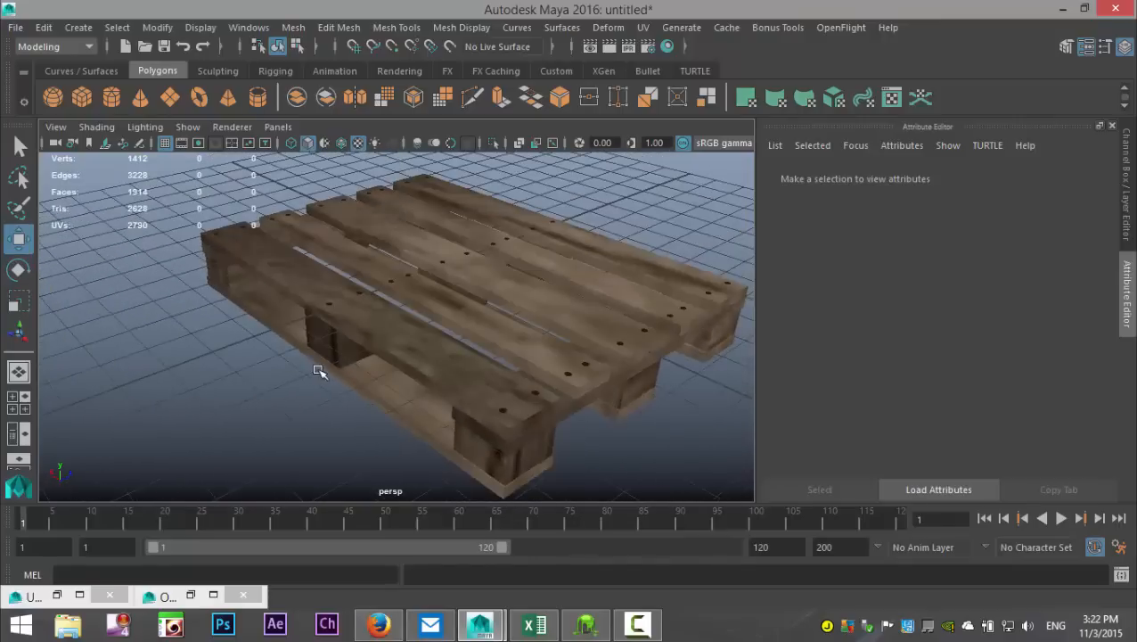
{"action": "scroll", "coordinate": [337, 371], "scroll_direction": "down", "scroll_amount": 5}
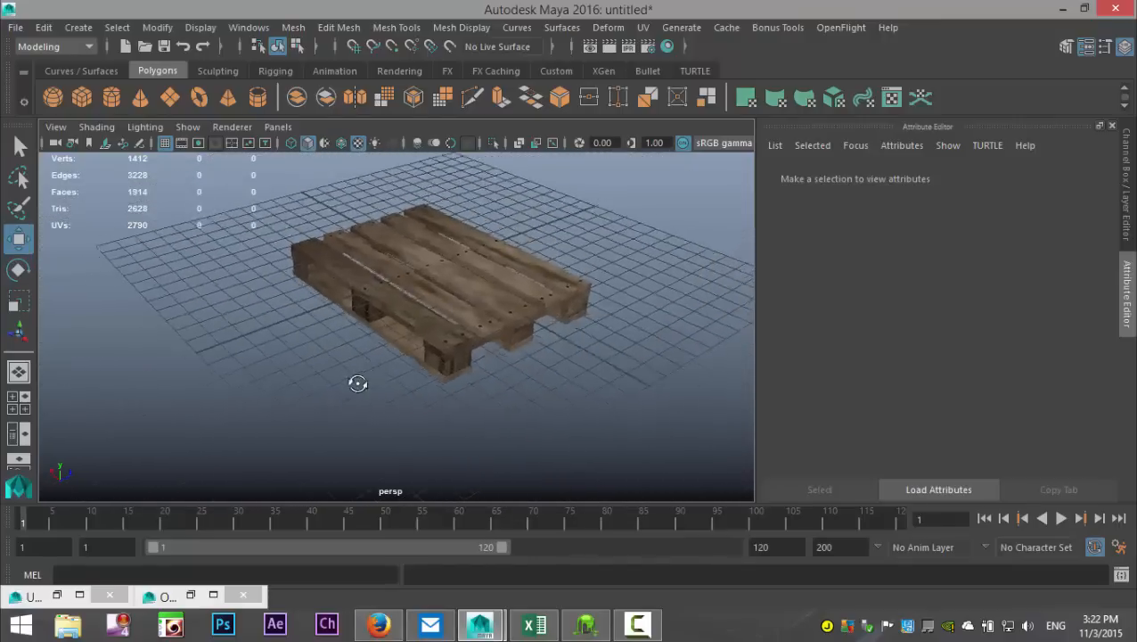
{"action": "middle_click_drag", "start_coordinate": [382, 404], "coordinate": [407, 412], "text": "alt"}
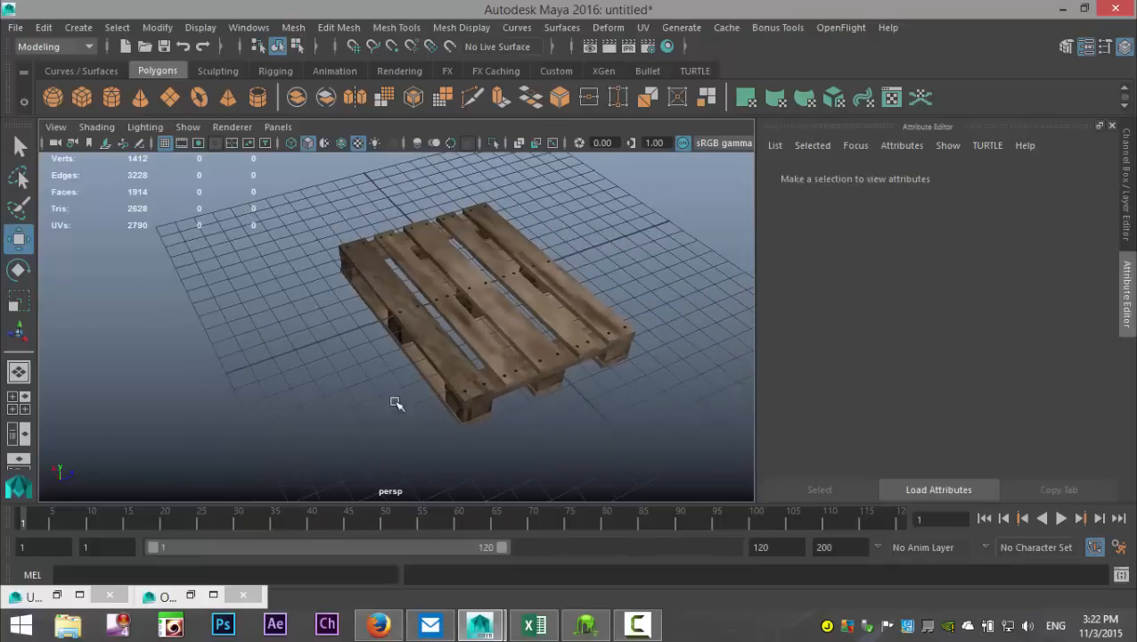
Step: Select all the pallet's planks, blocks and nails and combine them into a single mesh
{"action": "left_click_drag", "start_coordinate": [299, 190], "coordinate": [660, 474]}
{"action": "key", "text": "f"}
{"action": "left_click_drag", "start_coordinate": [337, 412], "coordinate": [368, 393], "text": "alt"}
{"action": "left_click", "coordinate": [297, 28]}
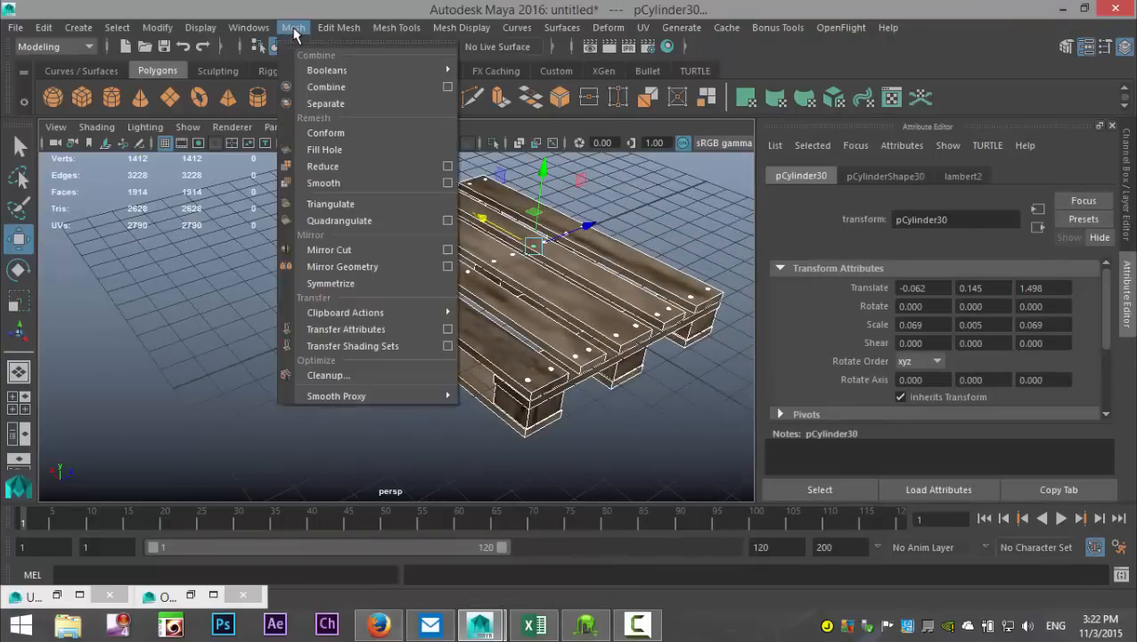
{"action": "left_click", "coordinate": [345, 90]}
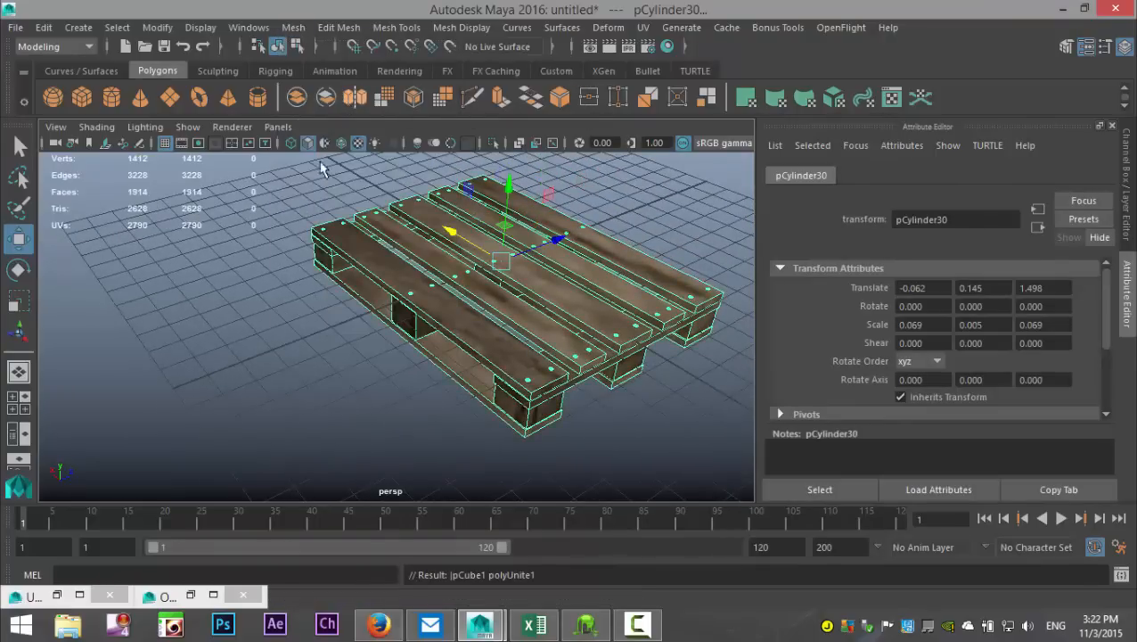
Step: Duplicate the combined pallet and move the copy along Z to -12.197, beside the original
{"action": "scroll", "coordinate": [312, 276], "scroll_direction": "down", "scroll_amount": 3}
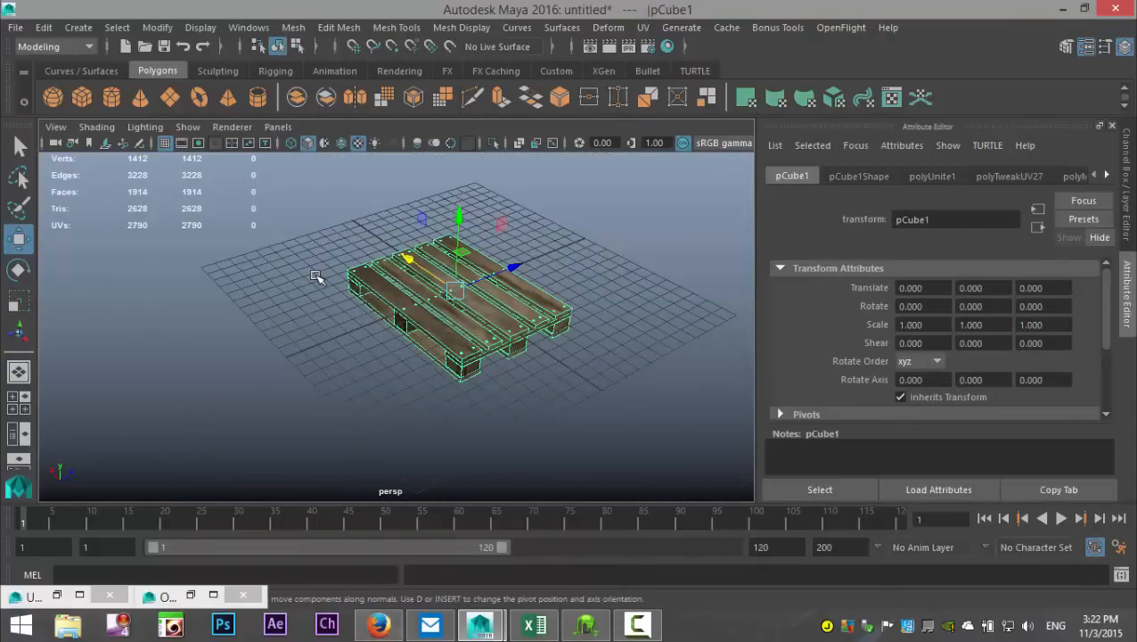
{"action": "key", "text": "ctrl+d"}
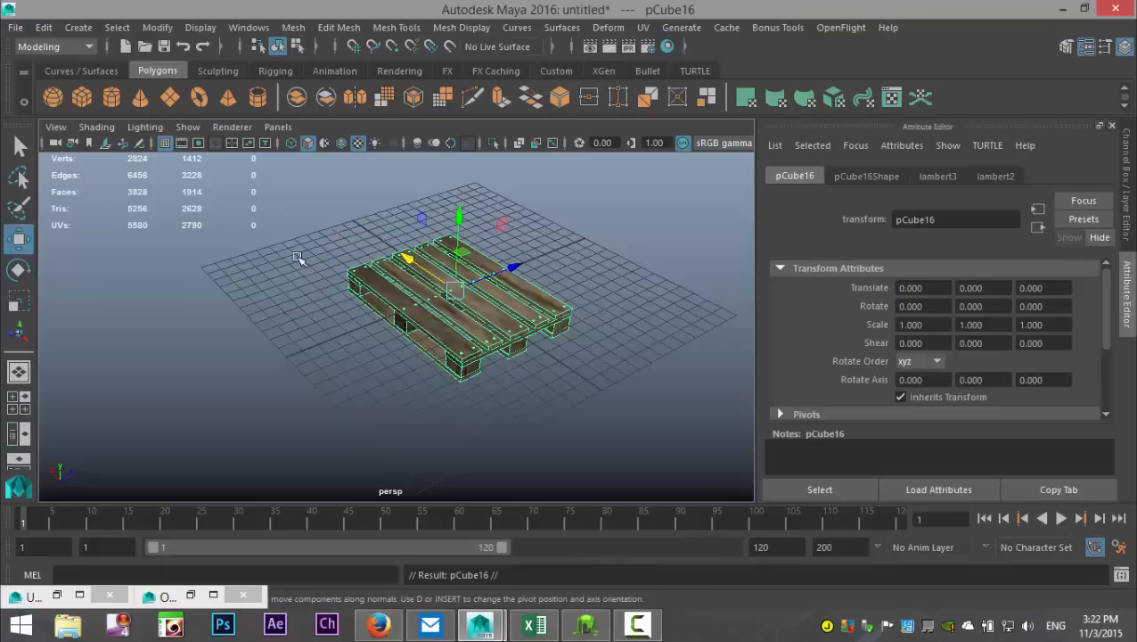
{"action": "left_click_drag", "start_coordinate": [511, 267], "coordinate": [369, 355]}
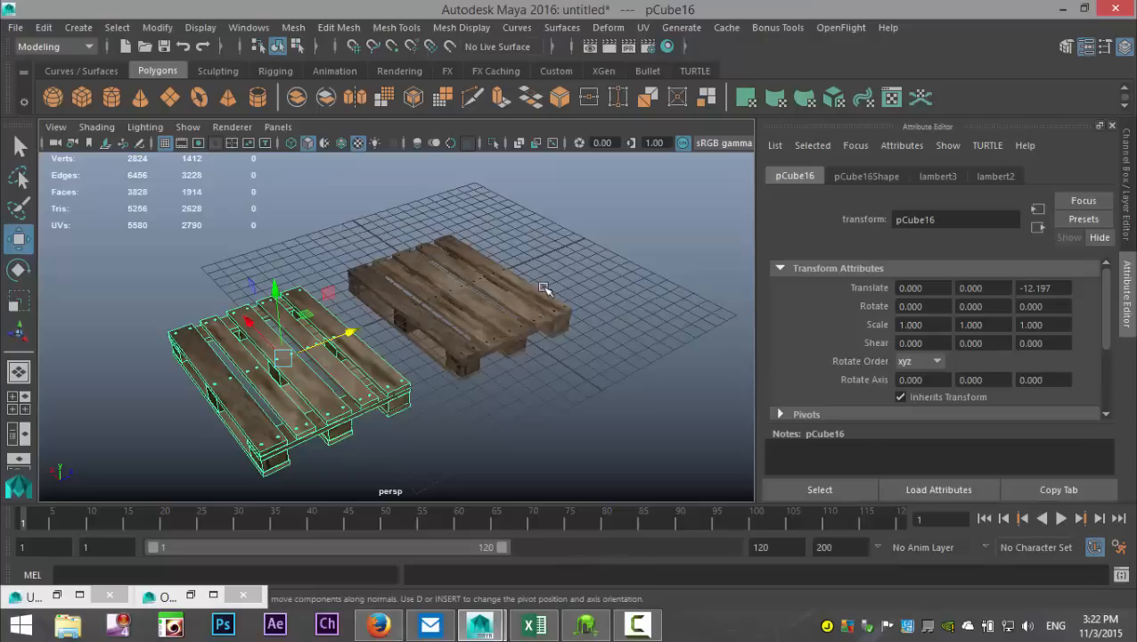
Step: Group the duplicated pallet, name the group LowPoly, and deselect it
{"action": "key", "text": "ctrl+g"}
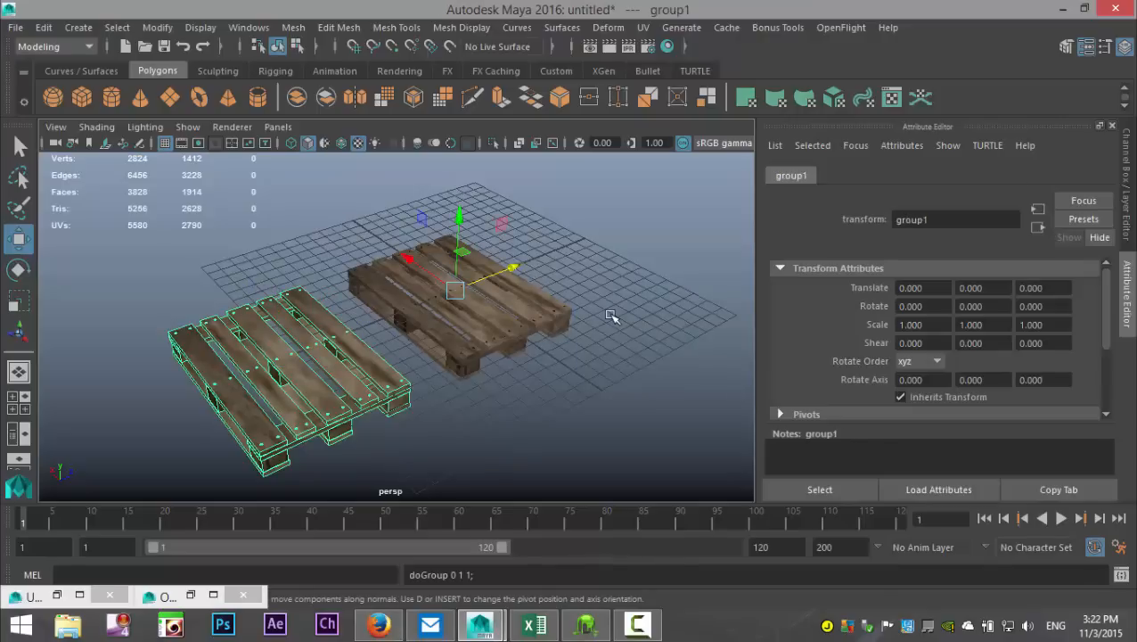
{"action": "double_click", "coordinate": [960, 220]}
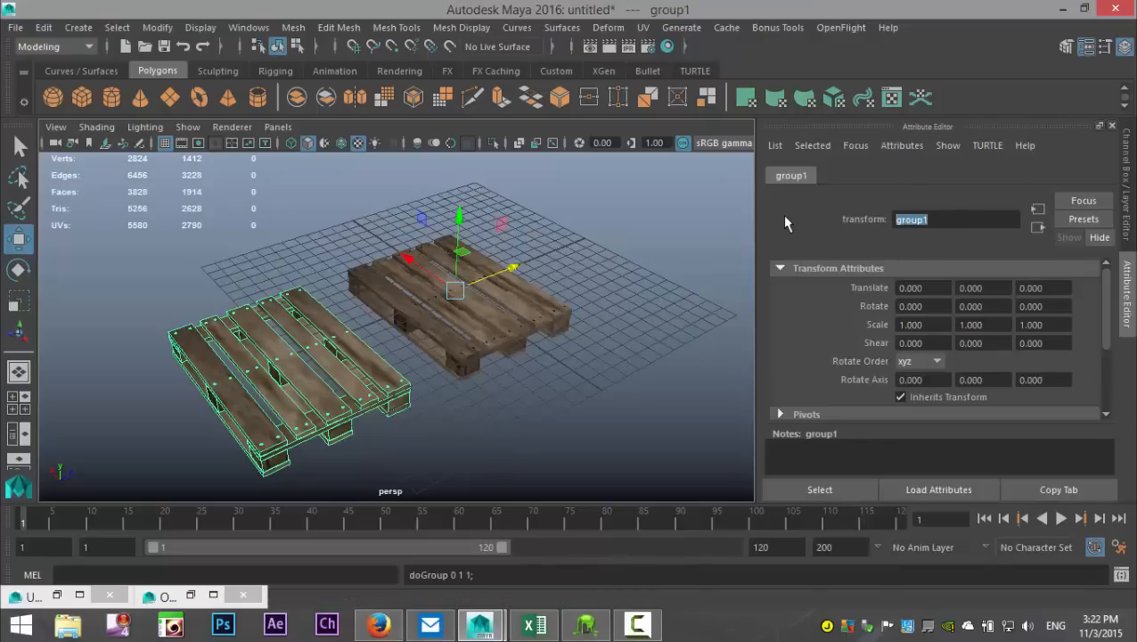
{"action": "type", "text": "LowPoly"}
{"action": "left_click", "coordinate": [577, 412]}
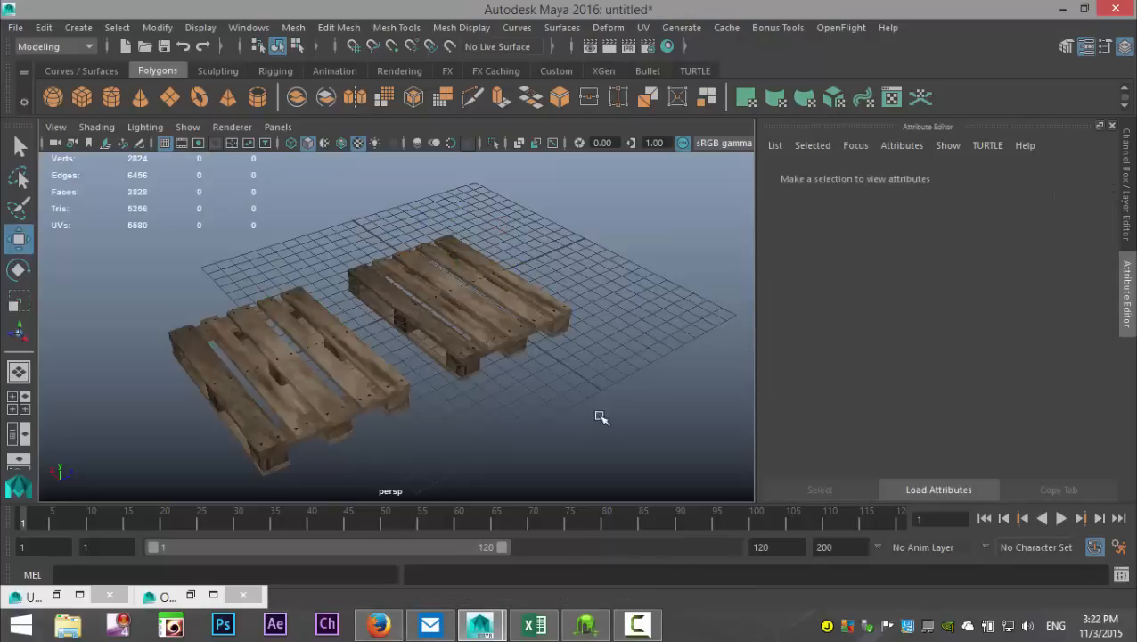
Step: Select the original combined pallet and check its entry in the Outliner
{"action": "left_click_drag", "start_coordinate": [617, 386], "coordinate": [516, 413], "text": "alt"}
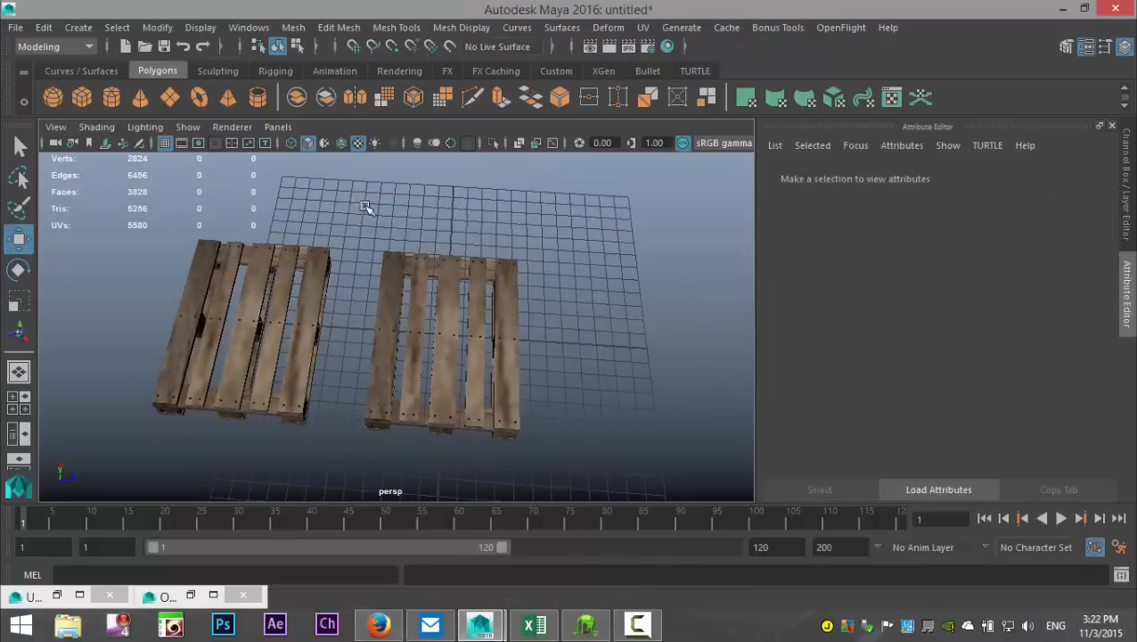
{"action": "left_click_drag", "start_coordinate": [372, 376], "coordinate": [611, 480]}
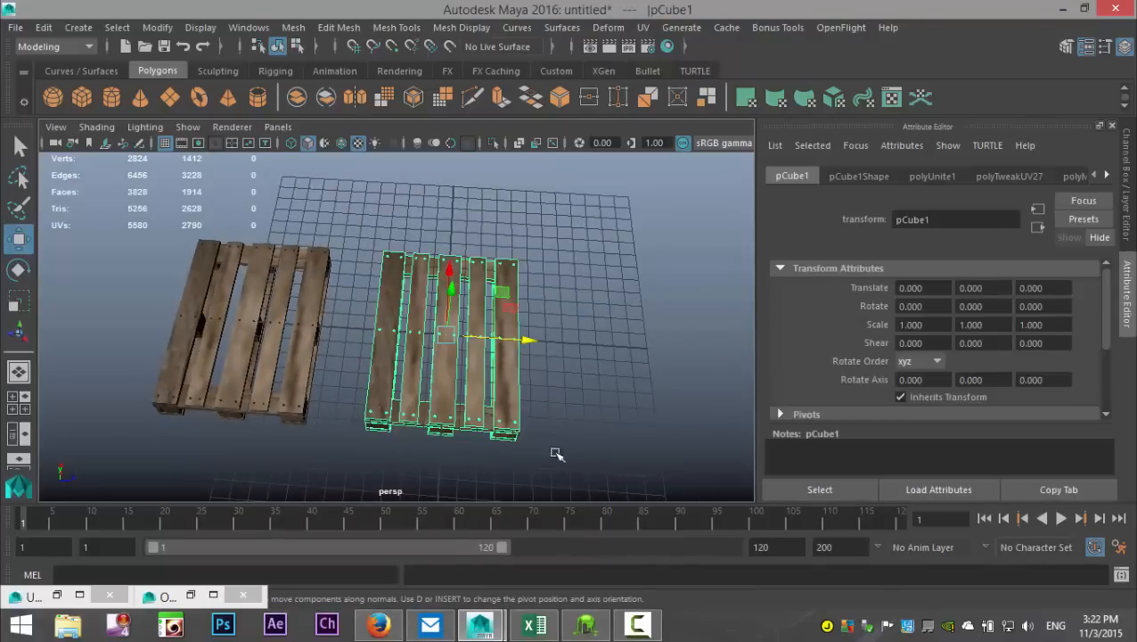
{"action": "left_click_drag", "start_coordinate": [556, 454], "coordinate": [590, 410], "text": "alt"}
{"action": "left_click", "coordinate": [249, 28]}
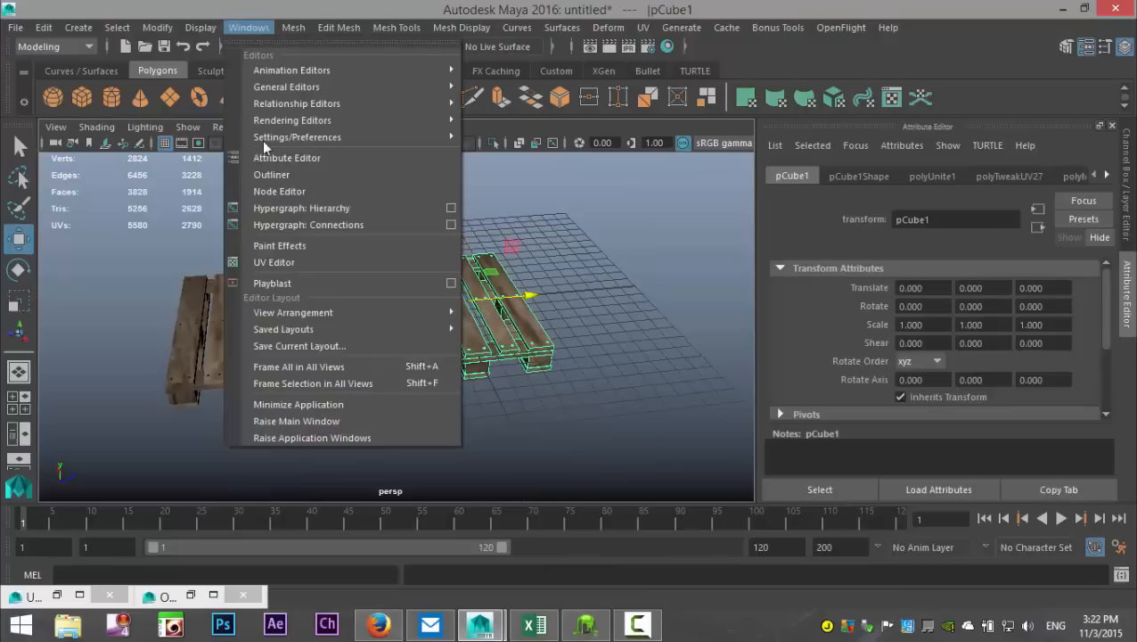
{"action": "left_click", "coordinate": [272, 174]}
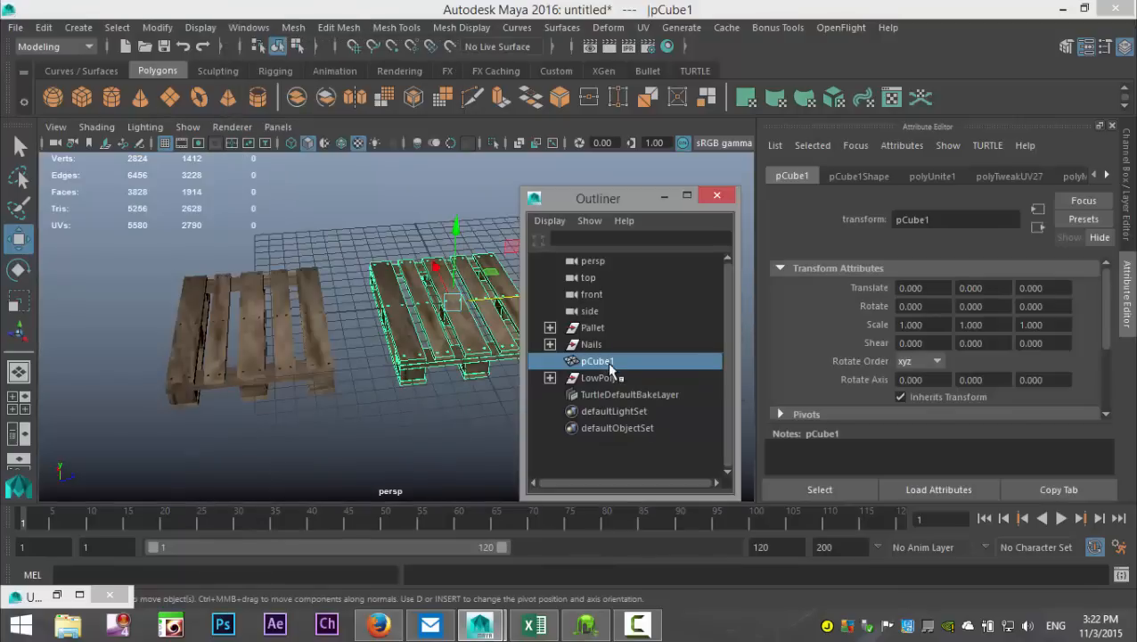
{"action": "left_click", "coordinate": [664, 197]}
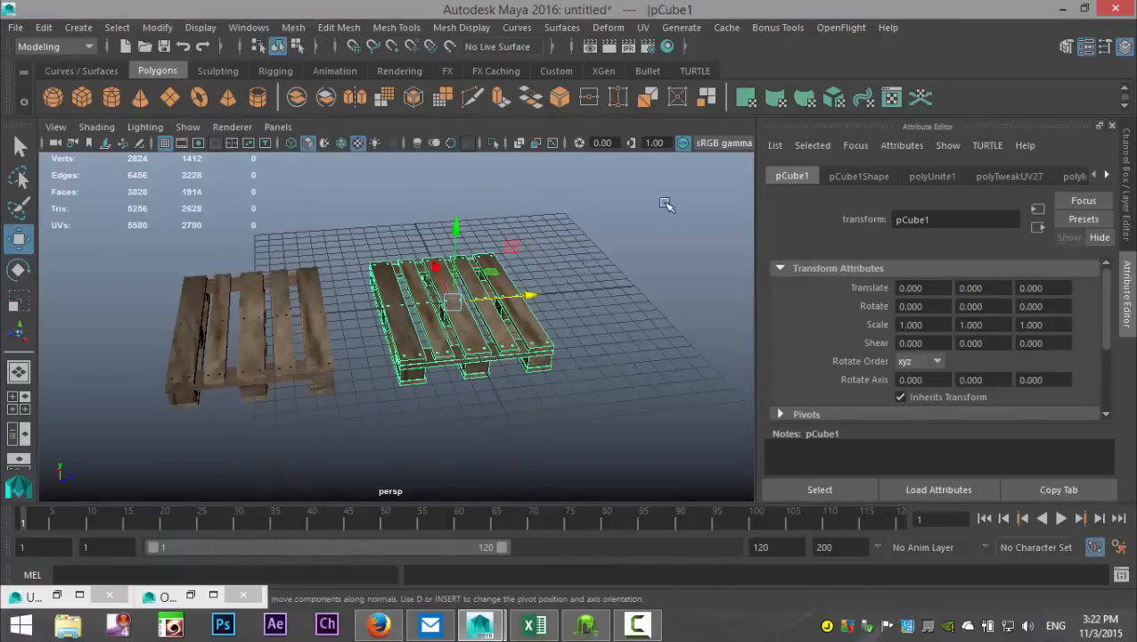
Step: Group the original pallet, name the group Highpoly, and deselect it
{"action": "key", "text": "ctrl+g"}
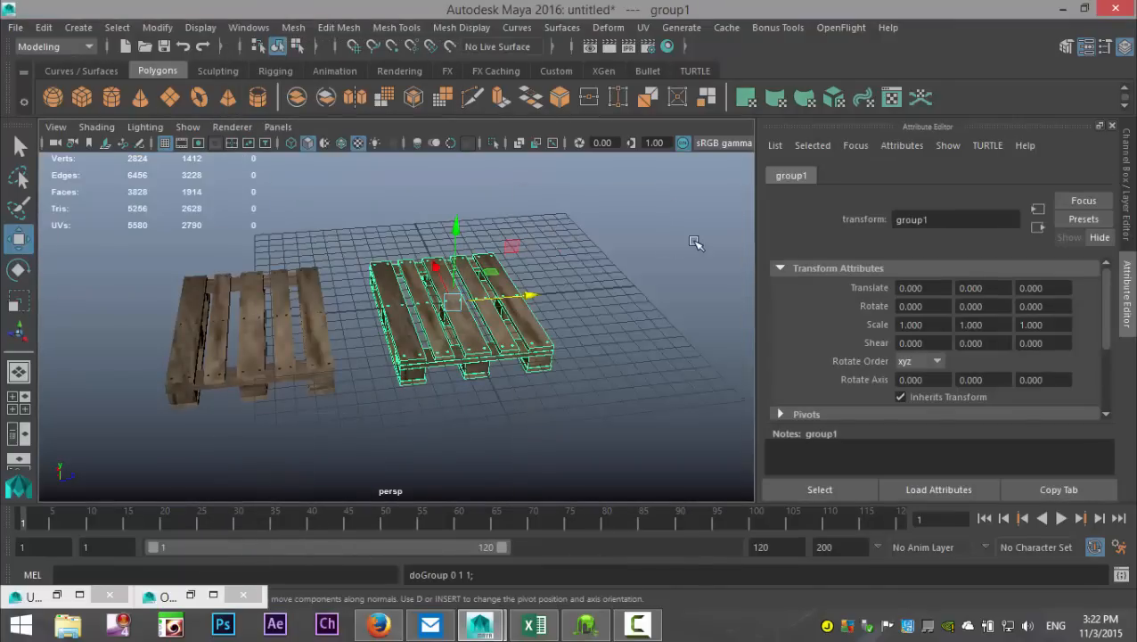
{"action": "left_click_drag", "start_coordinate": [947, 221], "coordinate": [740, 221]}
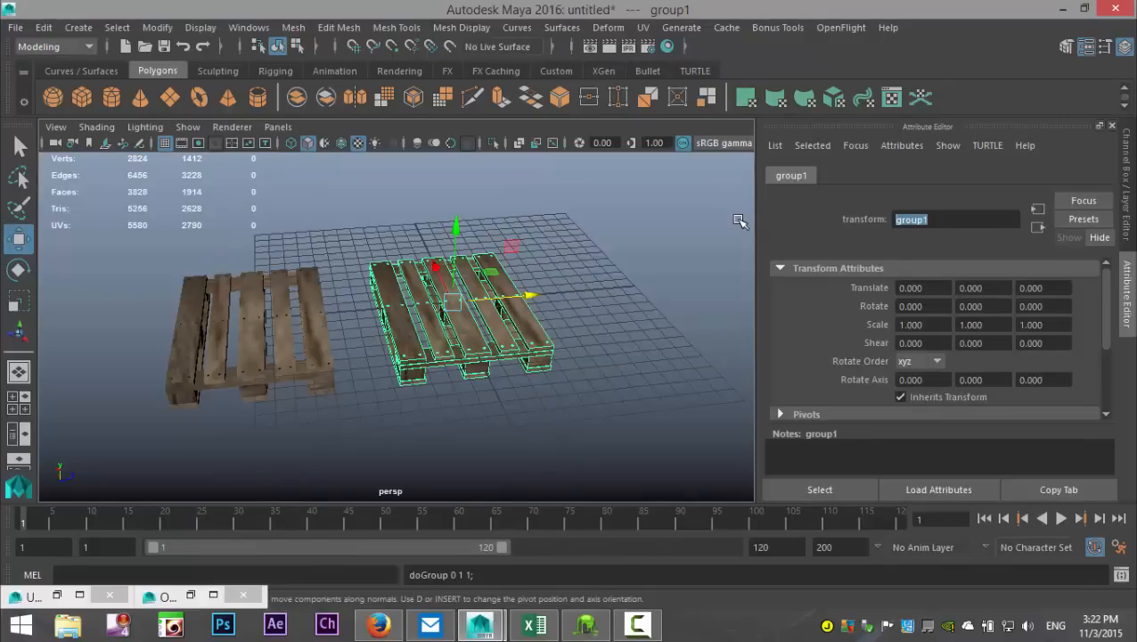
{"action": "type", "text": "Highpoly"}
{"action": "key", "text": "Return"}
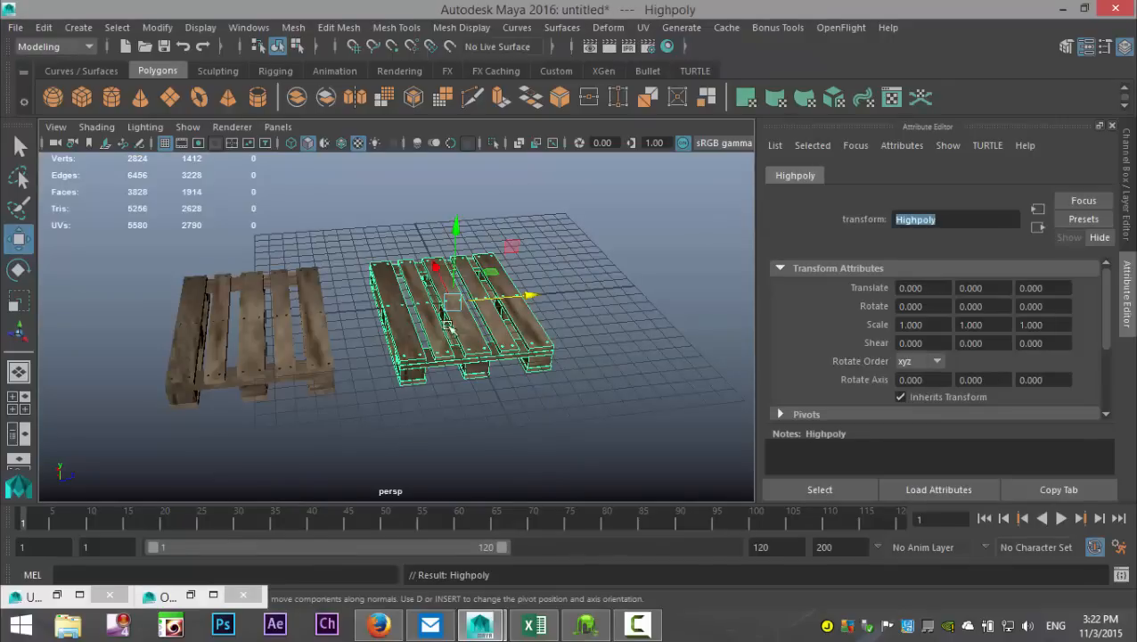
{"action": "left_click", "coordinate": [546, 412]}
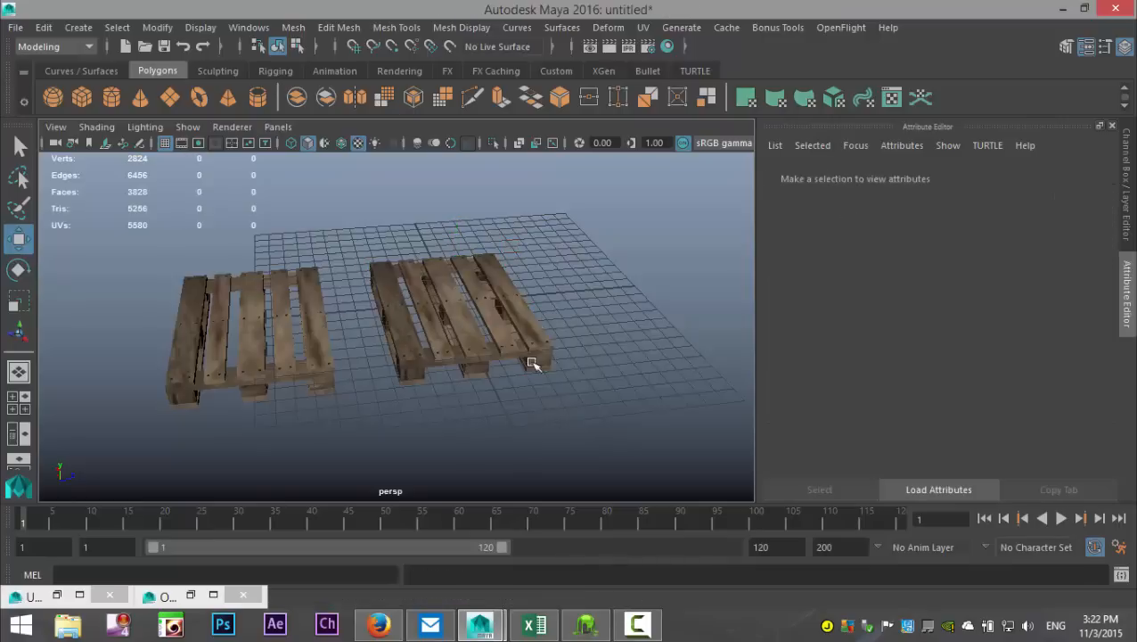
Step: Select the LowPoly group in the Outliner, assign it a new Lambert material, and deselect it
{"action": "left_click_drag", "start_coordinate": [533, 410], "coordinate": [535, 444], "text": "alt"}
{"action": "left_click", "coordinate": [249, 27]}
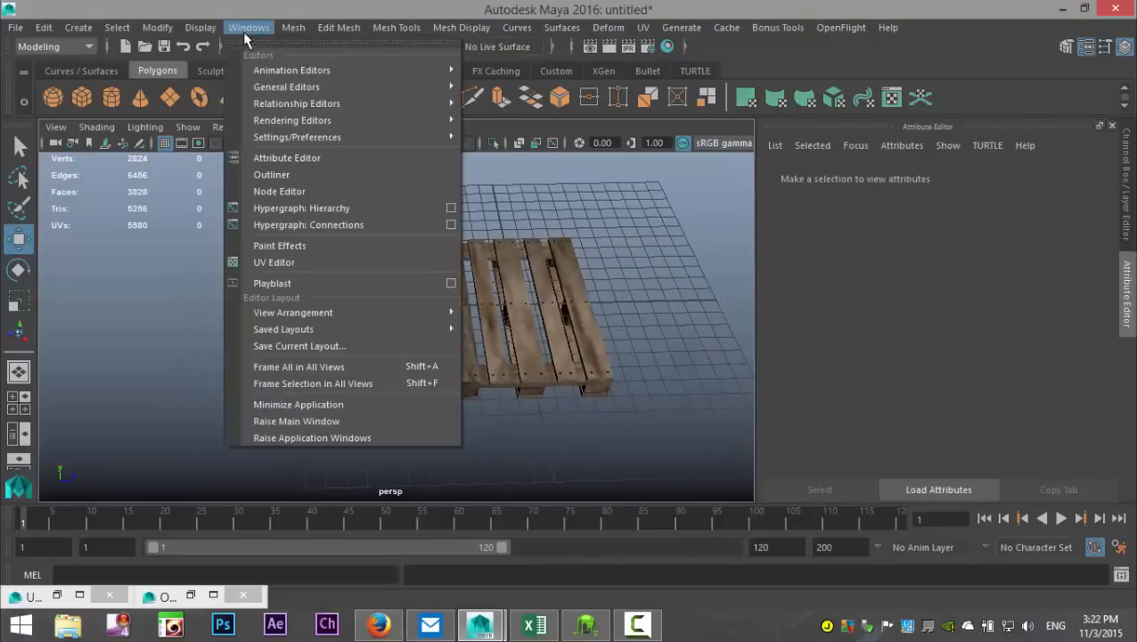
{"action": "left_click", "coordinate": [272, 170]}
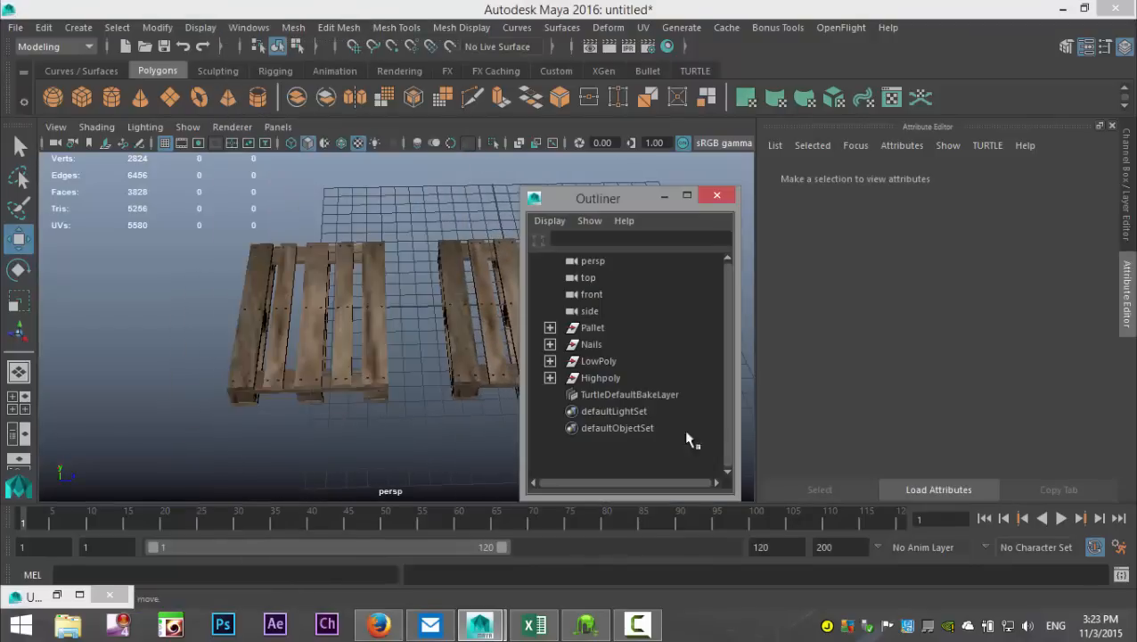
{"action": "left_click", "coordinate": [599, 361]}
{"action": "left_click", "coordinate": [665, 198]}
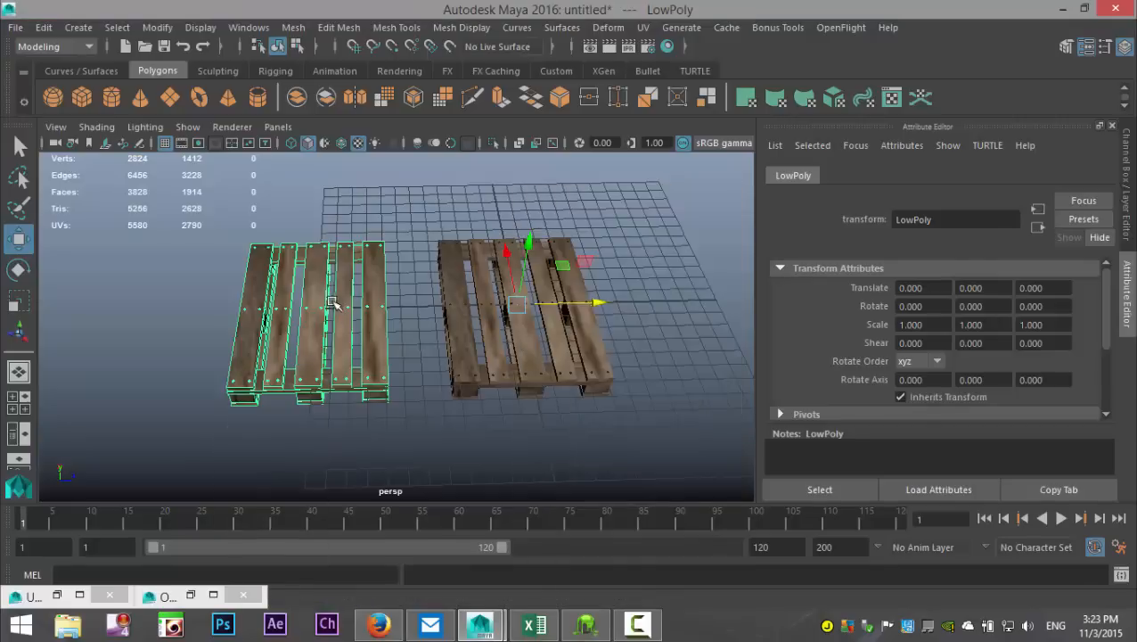
{"action": "right_click", "coordinate": [365, 307]}
{"action": "left_click", "coordinate": [364, 555]}
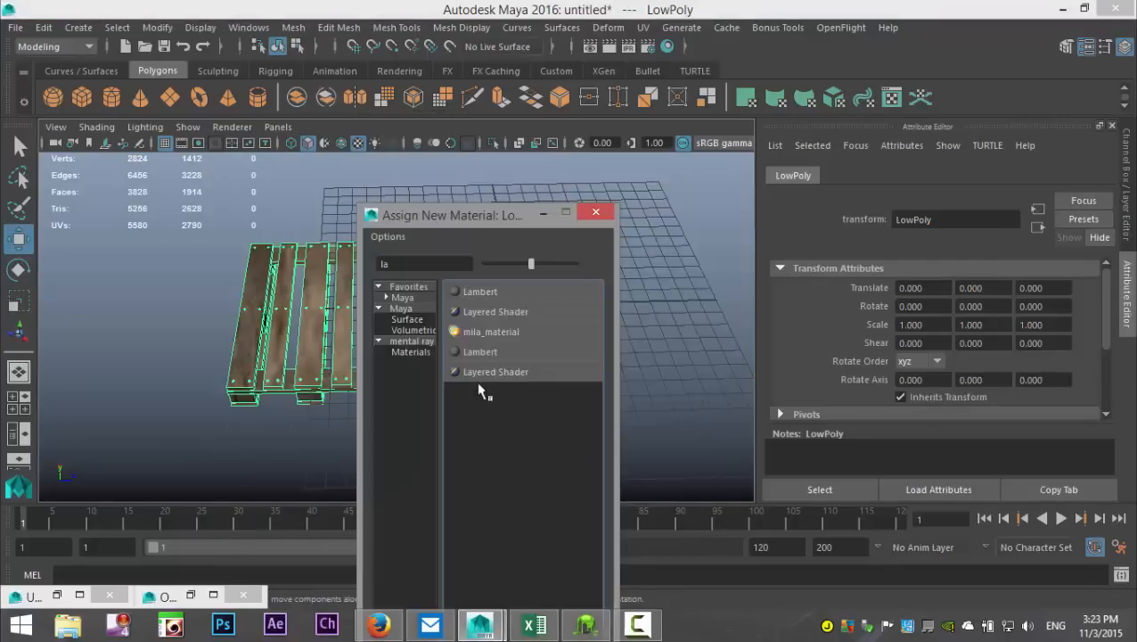
{"action": "left_click", "coordinate": [498, 289]}
{"action": "left_click", "coordinate": [655, 252]}
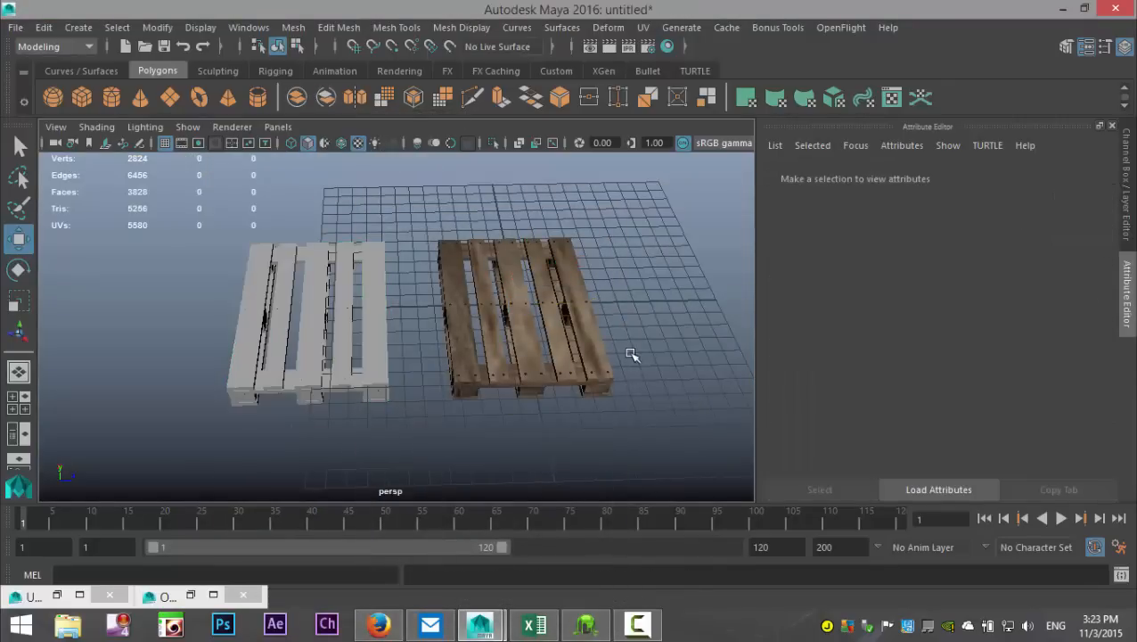
Step: Select the Highpoly group in the Outliner and move it along negative Z by about 12.34 units onto the LowPoly pallet
{"action": "scroll", "coordinate": [630, 357], "scroll_direction": "up", "scroll_amount": 5}
{"action": "mouse_move", "coordinate": [442, 393]}
{"action": "left_mouse_down", "text": "alt"}
{"action": "mouse_move", "coordinate": [454, 369]}
{"action": "mouse_move", "coordinate": [450, 388]}
{"action": "left_mouse_up", "text": "alt"}
{"action": "scroll", "coordinate": [450, 389], "scroll_direction": "down", "scroll_amount": 5}
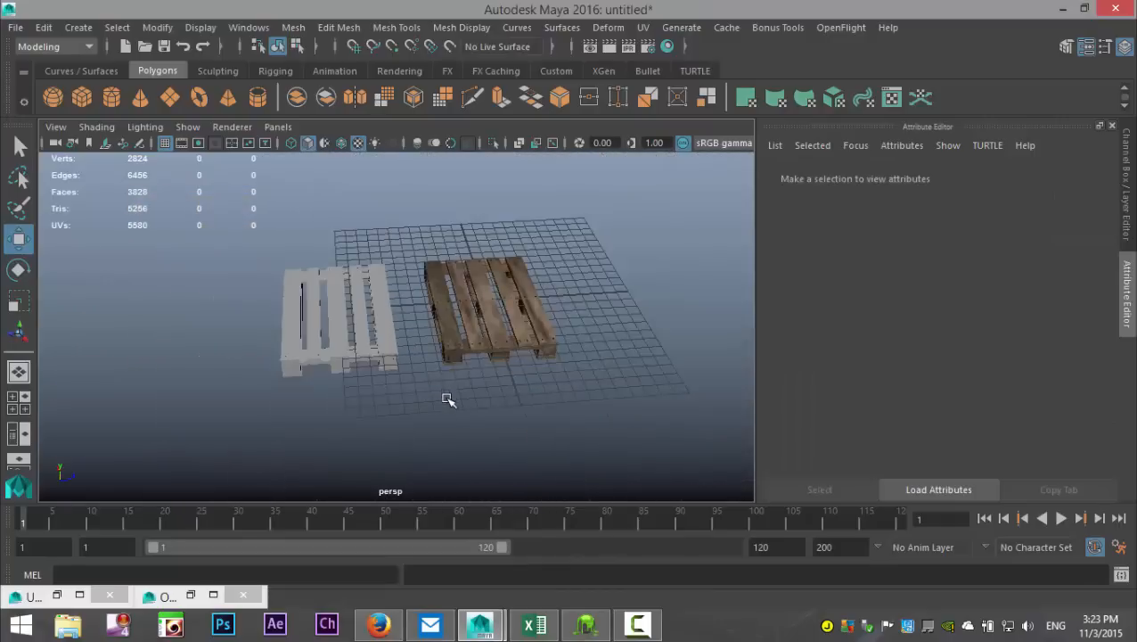
{"action": "left_click", "coordinate": [247, 28]}
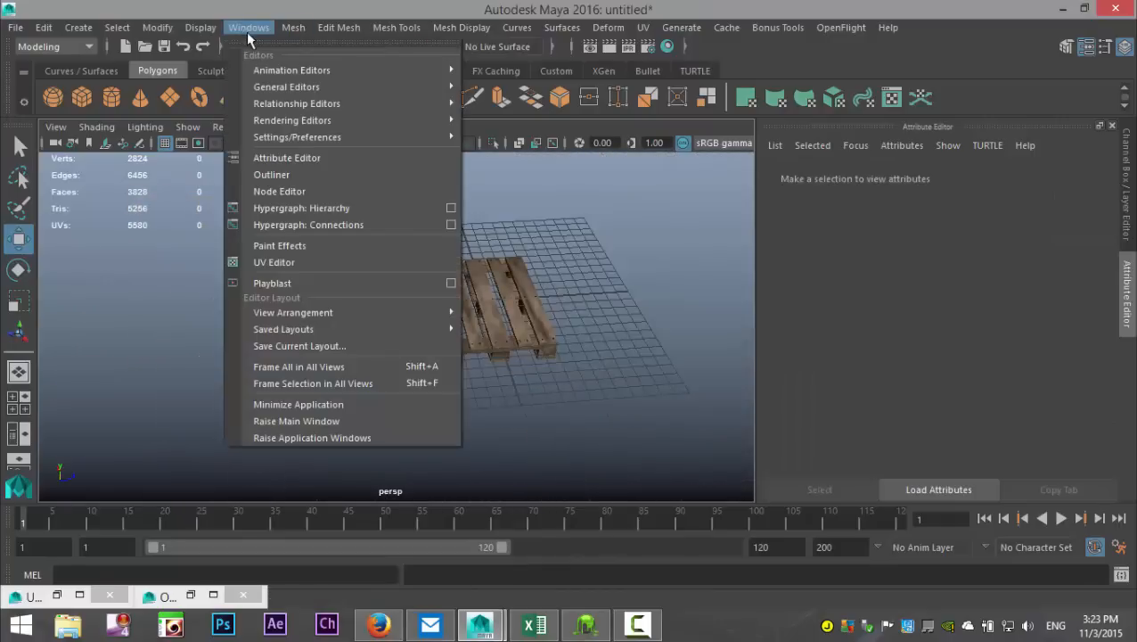
{"action": "left_click", "coordinate": [272, 175]}
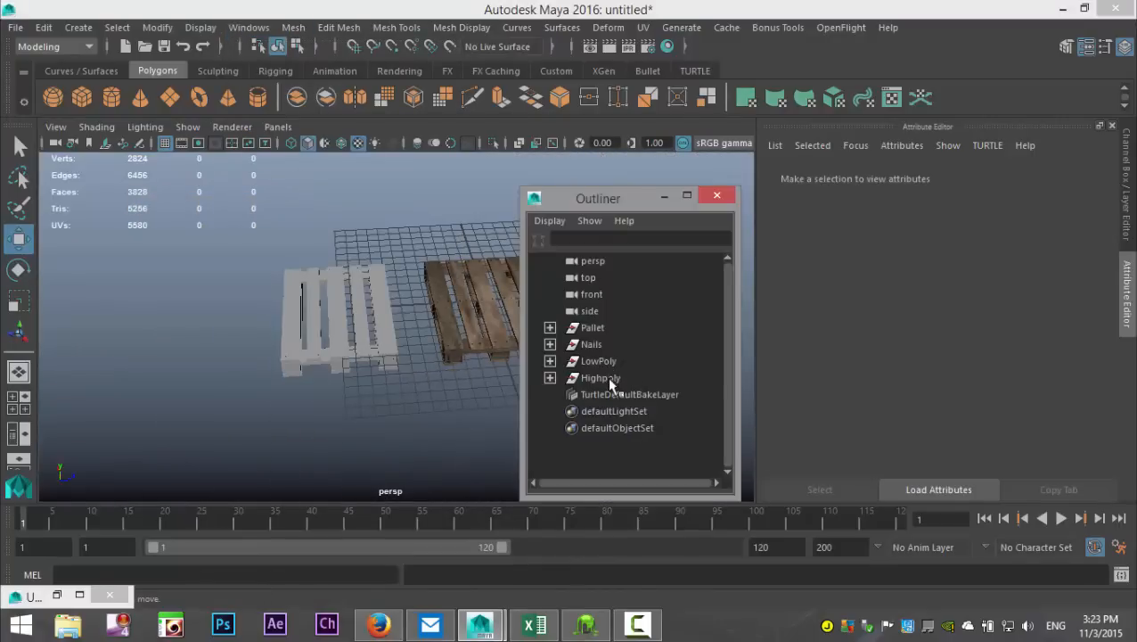
{"action": "left_click", "coordinate": [602, 378]}
{"action": "left_click", "coordinate": [664, 196]}
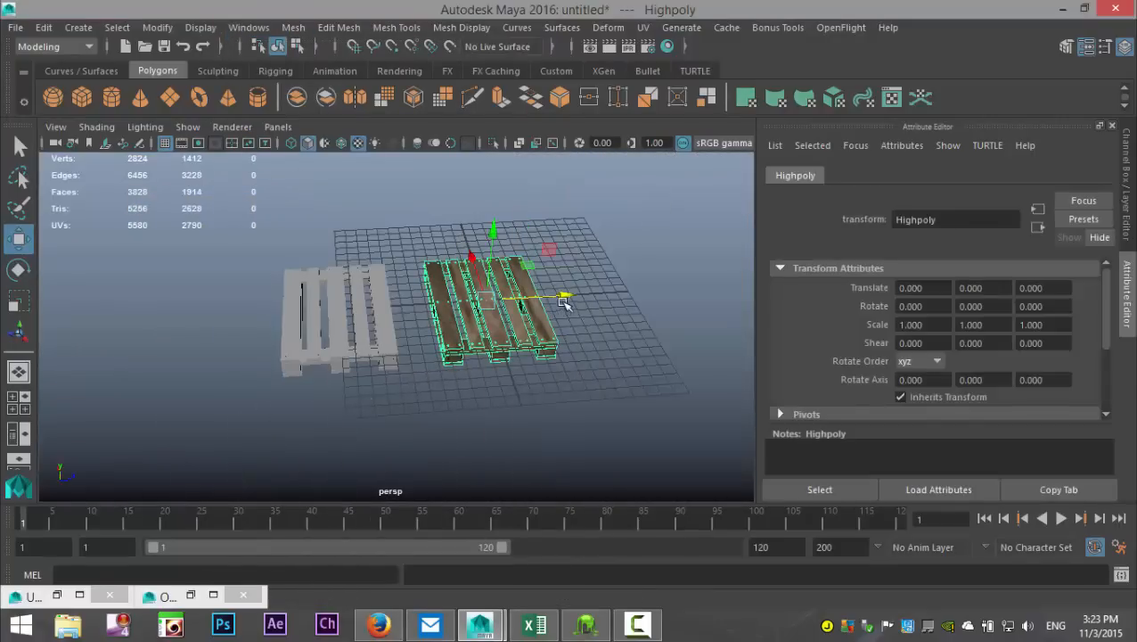
{"action": "left_click_drag", "start_coordinate": [559, 296], "coordinate": [424, 317]}
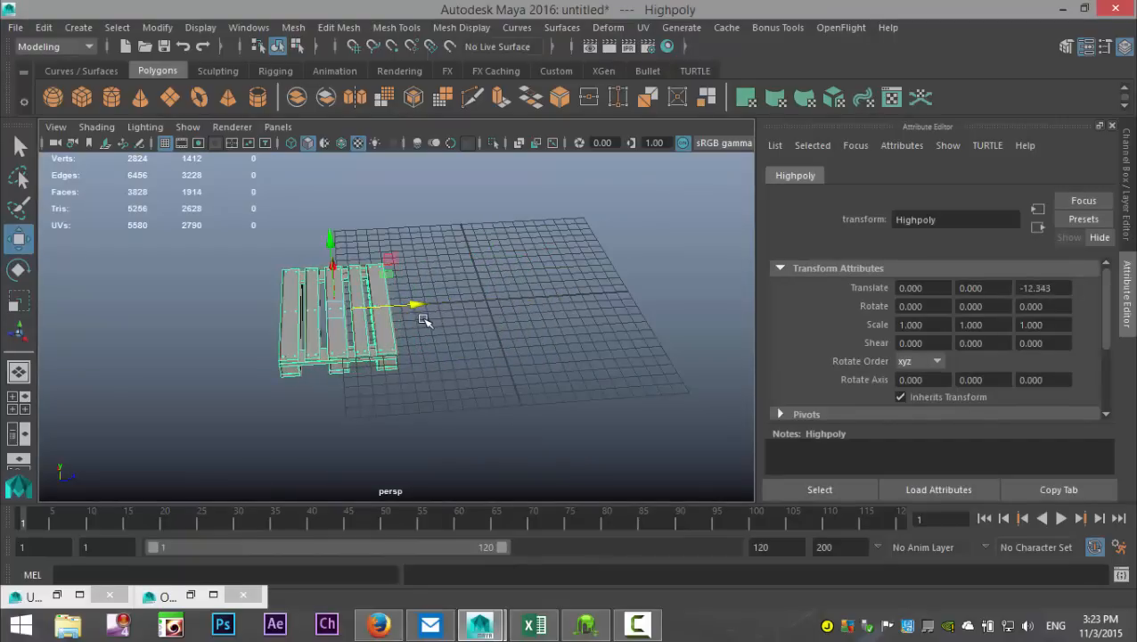
Step: Fine-tune the Highpoly group's Z translation to about -12.19 in the top view, lining it up with the LowPoly pallet, and return to perspective
{"action": "left_click", "coordinate": [18, 409]}
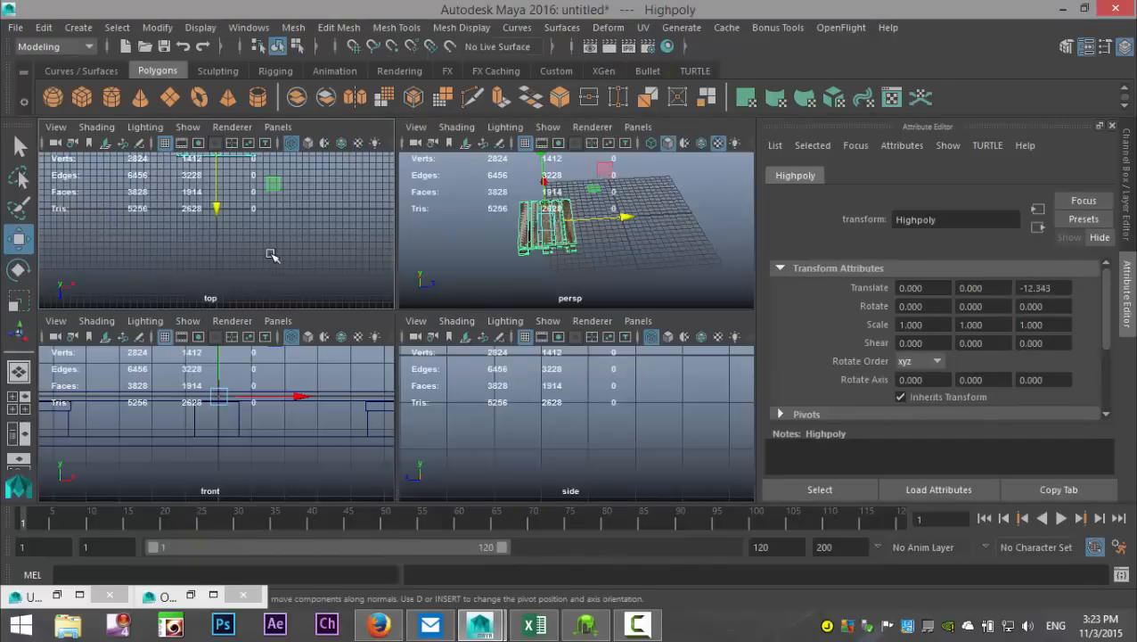
{"action": "key", "text": "space"}
{"action": "key", "text": "f"}
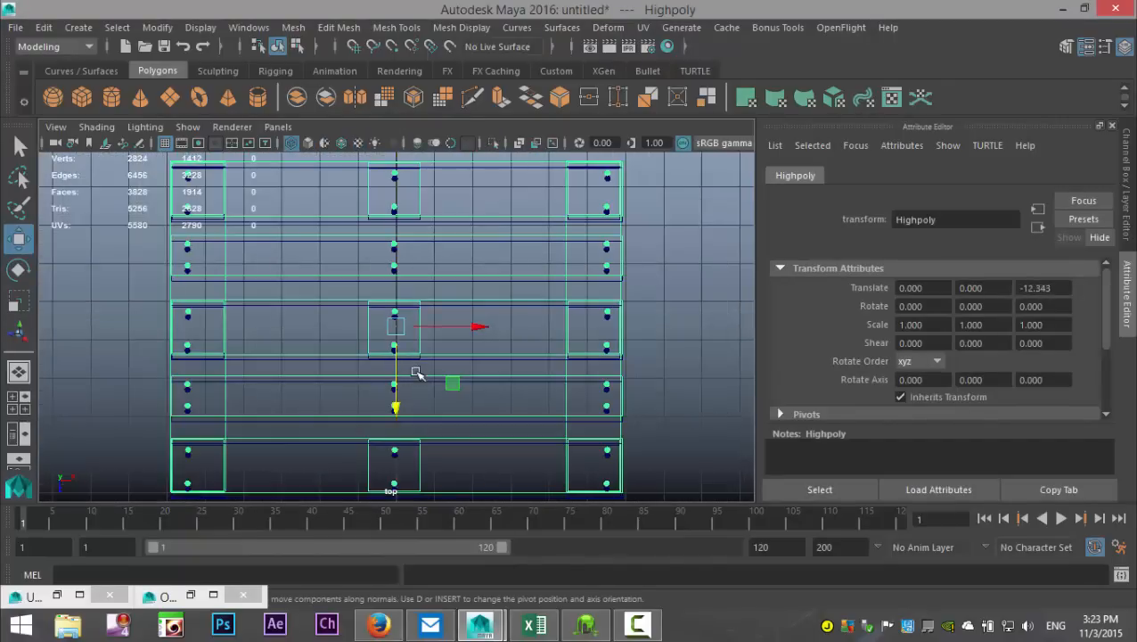
{"action": "left_click_drag", "start_coordinate": [395, 406], "coordinate": [399, 417]}
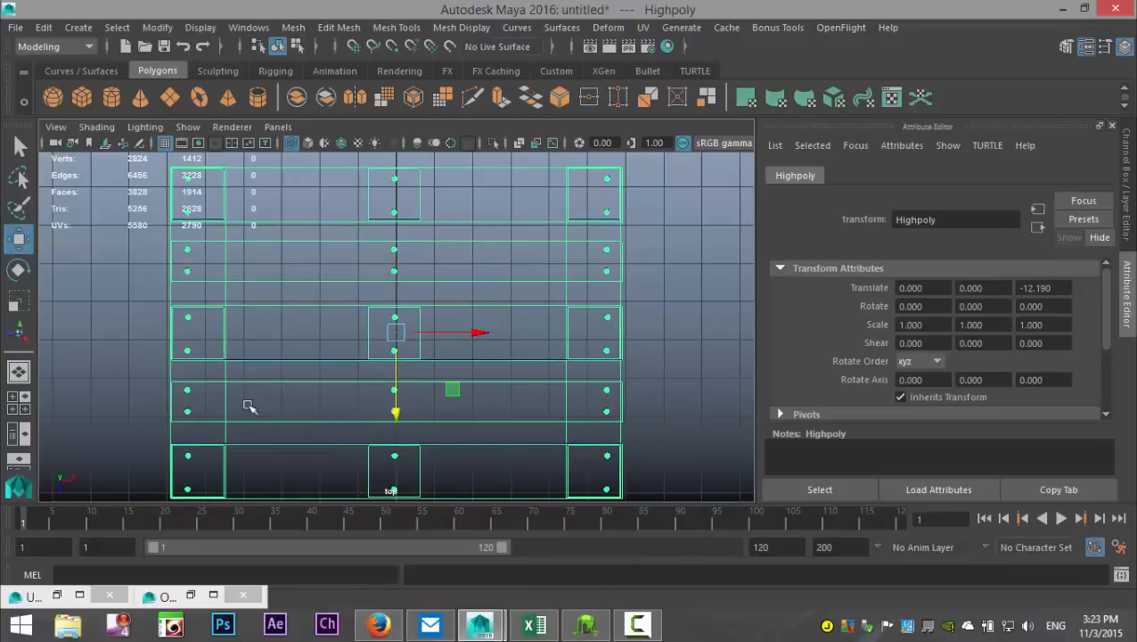
{"action": "left_click", "coordinate": [14, 401]}
{"action": "key", "text": "space"}
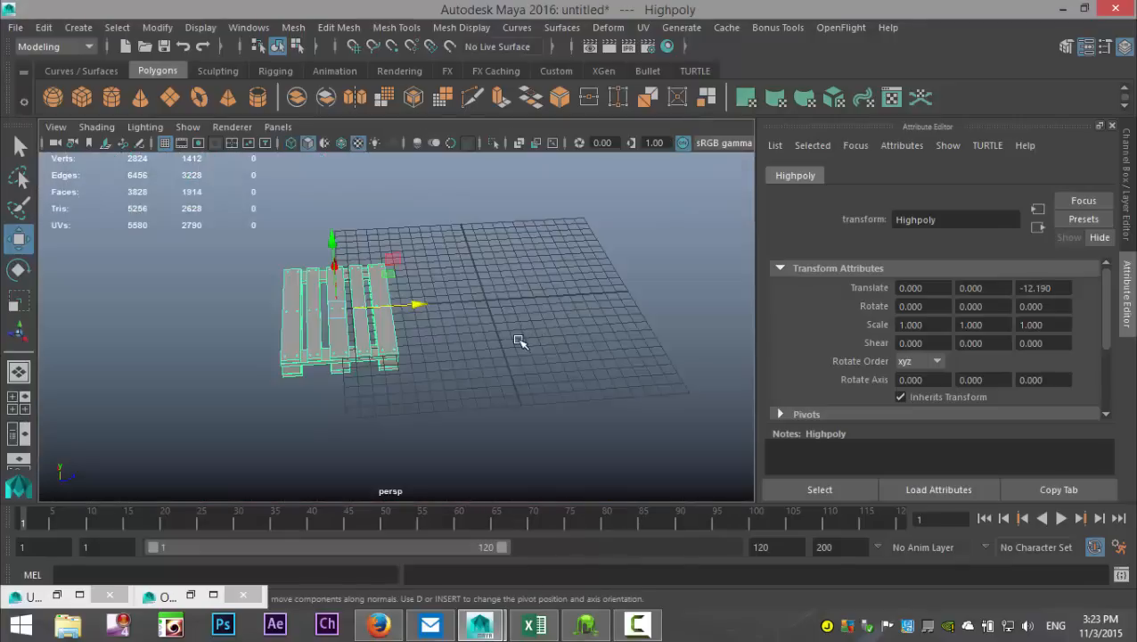
Step: Switch to the Rendering menu set and open the Transfer Maps window
{"action": "scroll", "coordinate": [519, 342], "scroll_direction": "up", "scroll_amount": 3}
{"action": "left_click_drag", "start_coordinate": [436, 402], "coordinate": [499, 400], "text": "alt"}
{"action": "middle_click_drag", "start_coordinate": [499, 400], "coordinate": [562, 393], "text": "alt"}
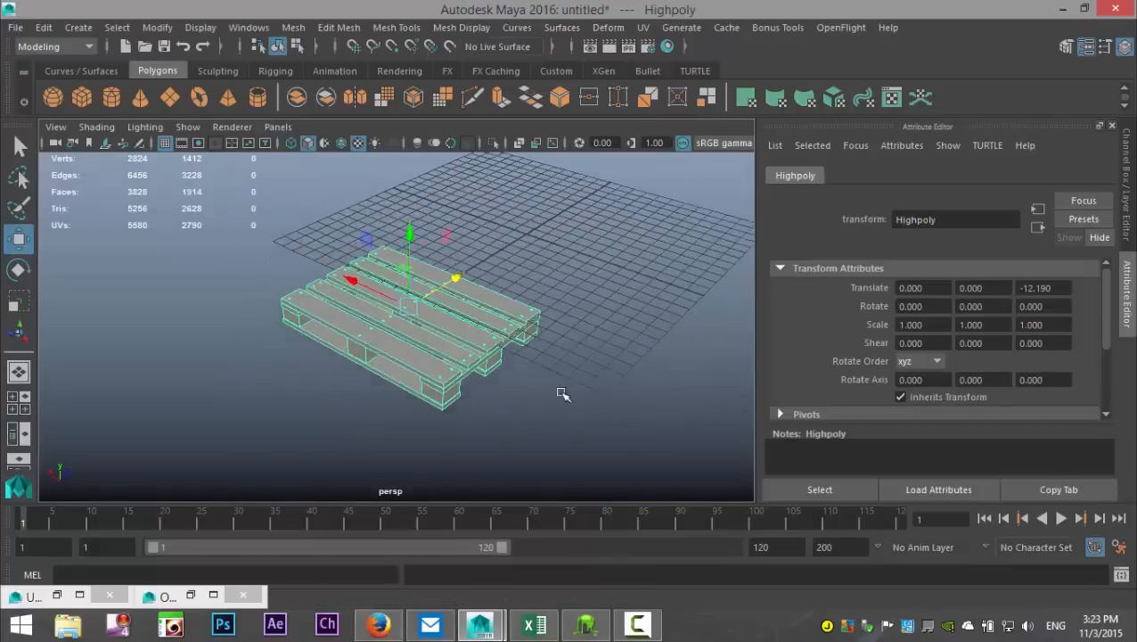
{"action": "scroll", "coordinate": [564, 398], "scroll_direction": "up", "scroll_amount": 3}
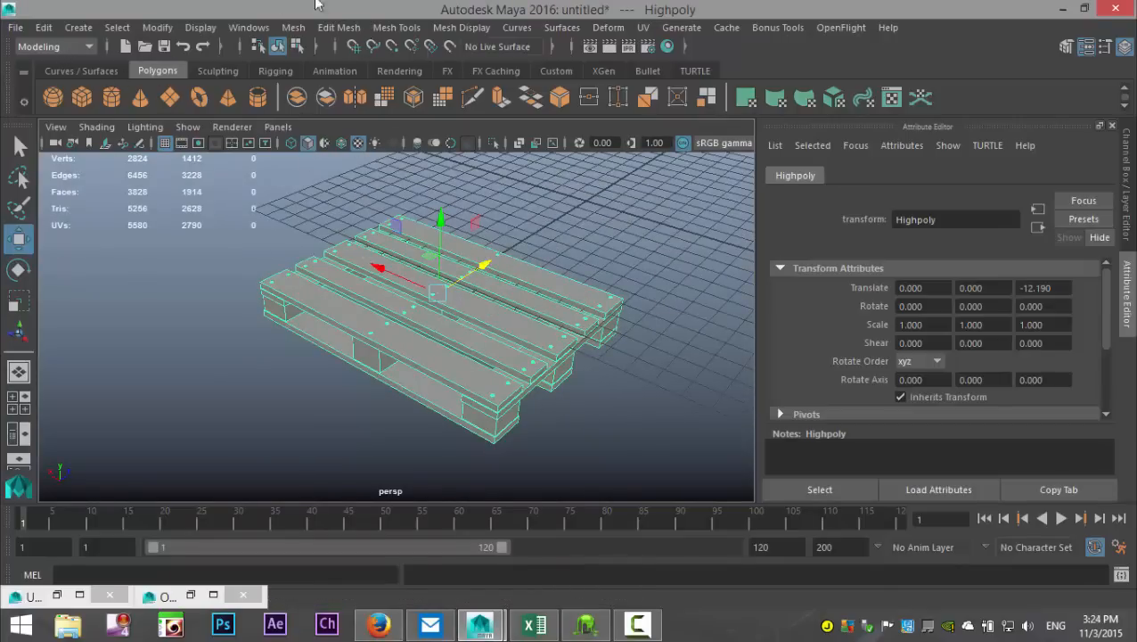
{"action": "left_click", "coordinate": [59, 46]}
{"action": "left_click", "coordinate": [61, 133]}
{"action": "left_click", "coordinate": [313, 28]}
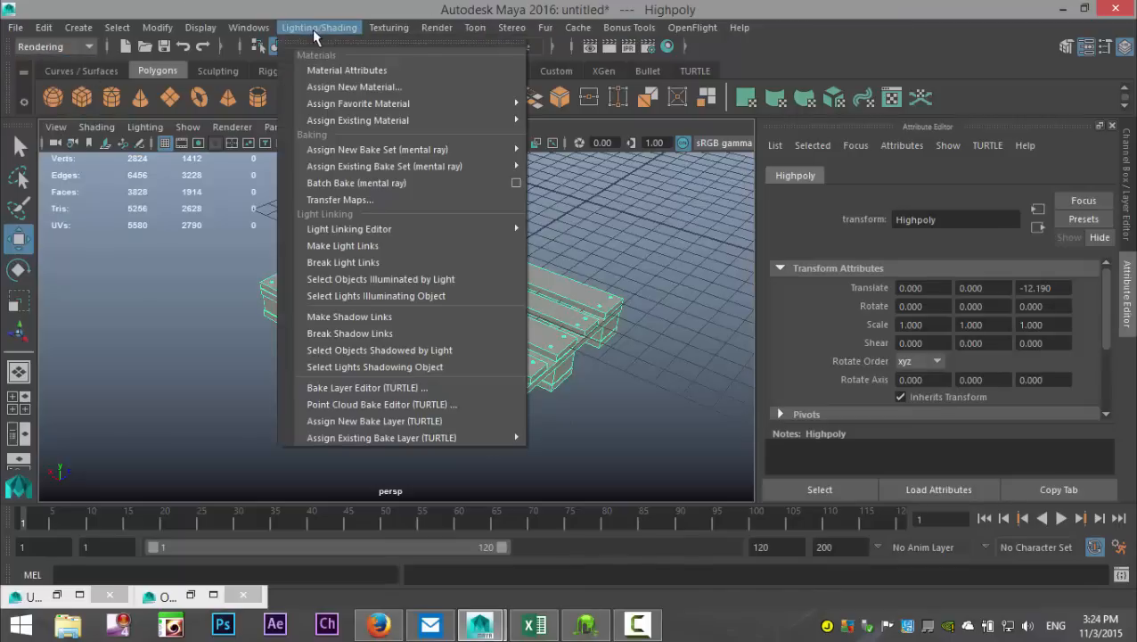
{"action": "left_click", "coordinate": [378, 199]}
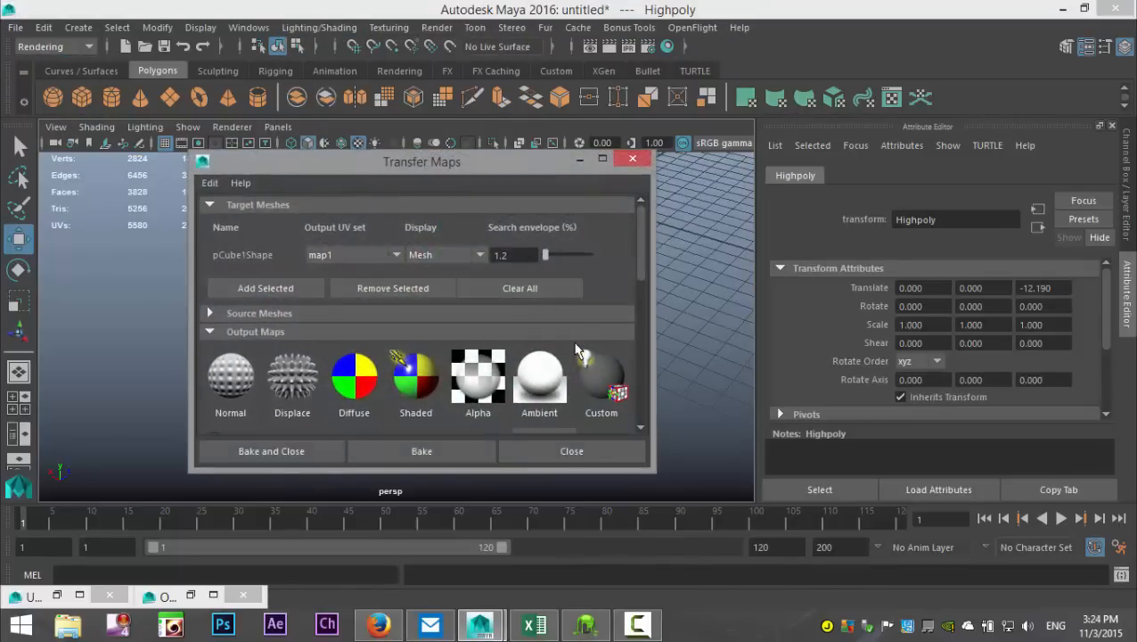
Step: Clear all target meshes in Transfer Maps and move the window aside so the pallet is visible
{"action": "left_click", "coordinate": [533, 287]}
{"action": "scroll", "coordinate": [535, 289], "scroll_direction": "down", "scroll_amount": 3}
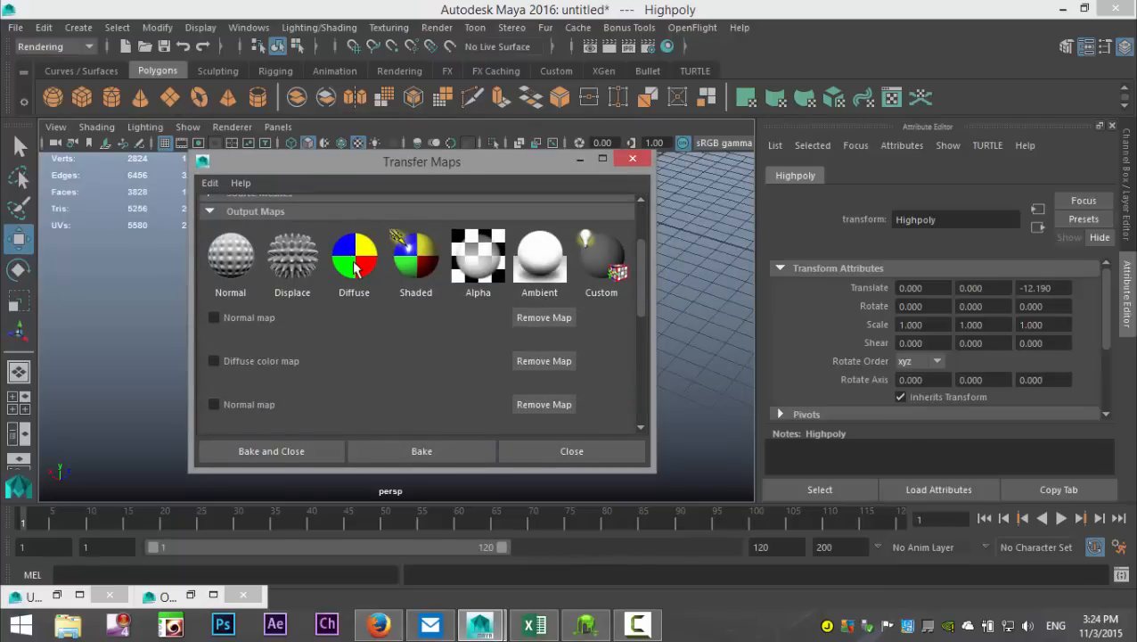
{"action": "scroll", "coordinate": [388, 380], "scroll_direction": "up", "scroll_amount": 3}
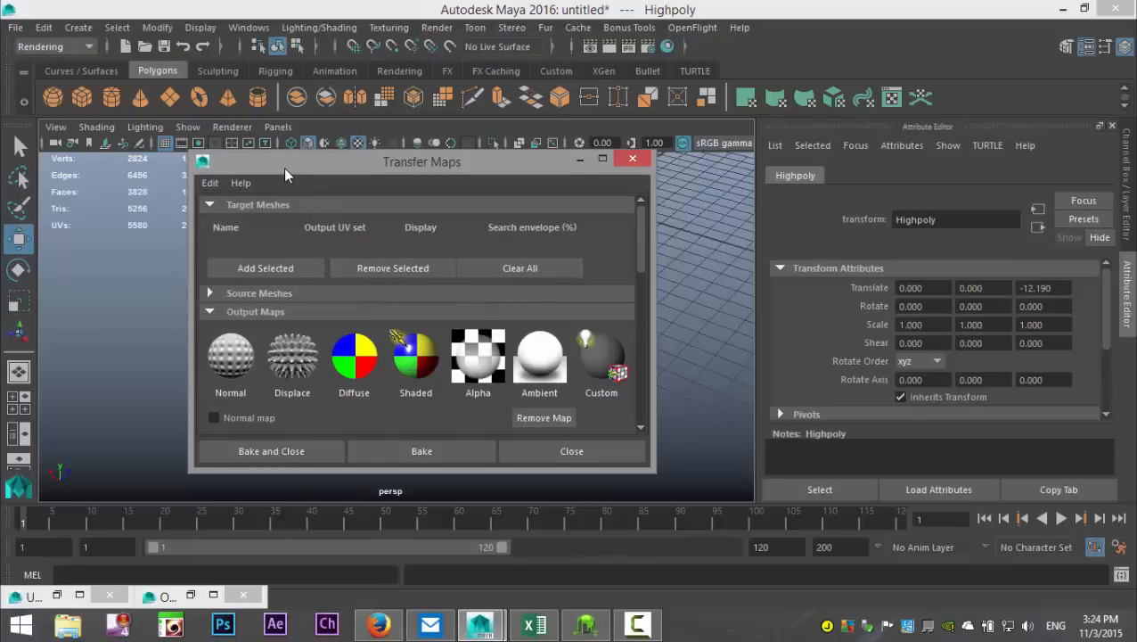
{"action": "left_click_drag", "start_coordinate": [284, 166], "coordinate": [683, 138]}
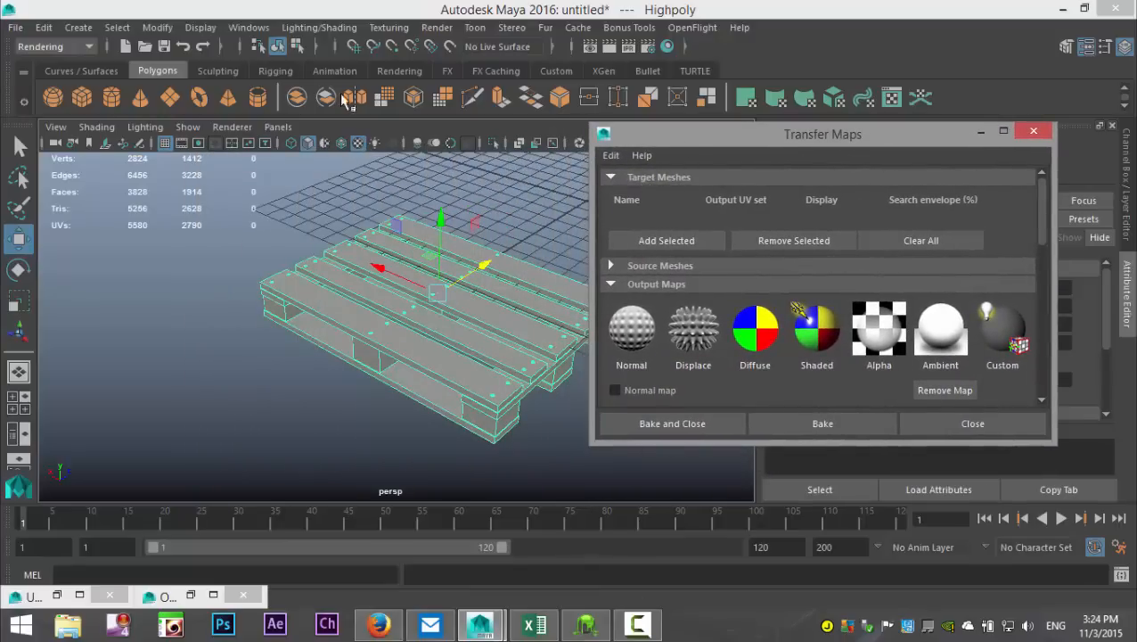
Step: Select the LowPoly group in the Outliner and add it as a target mesh in Transfer Maps
{"action": "left_click", "coordinate": [249, 28]}
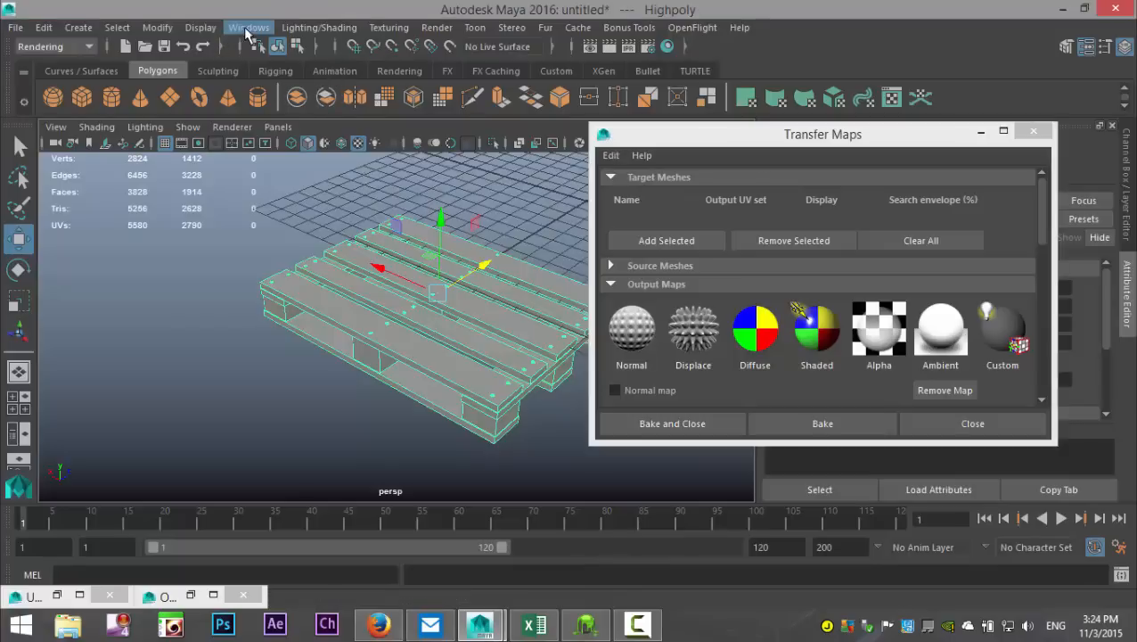
{"action": "left_click", "coordinate": [290, 176]}
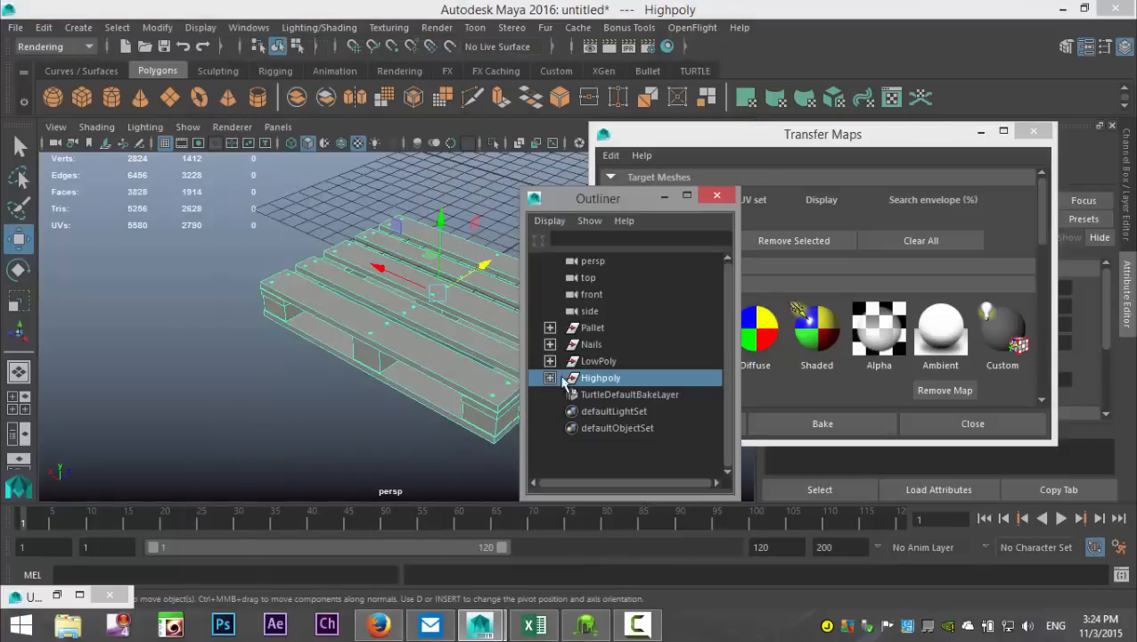
{"action": "left_click", "coordinate": [595, 361]}
{"action": "left_click", "coordinate": [664, 197]}
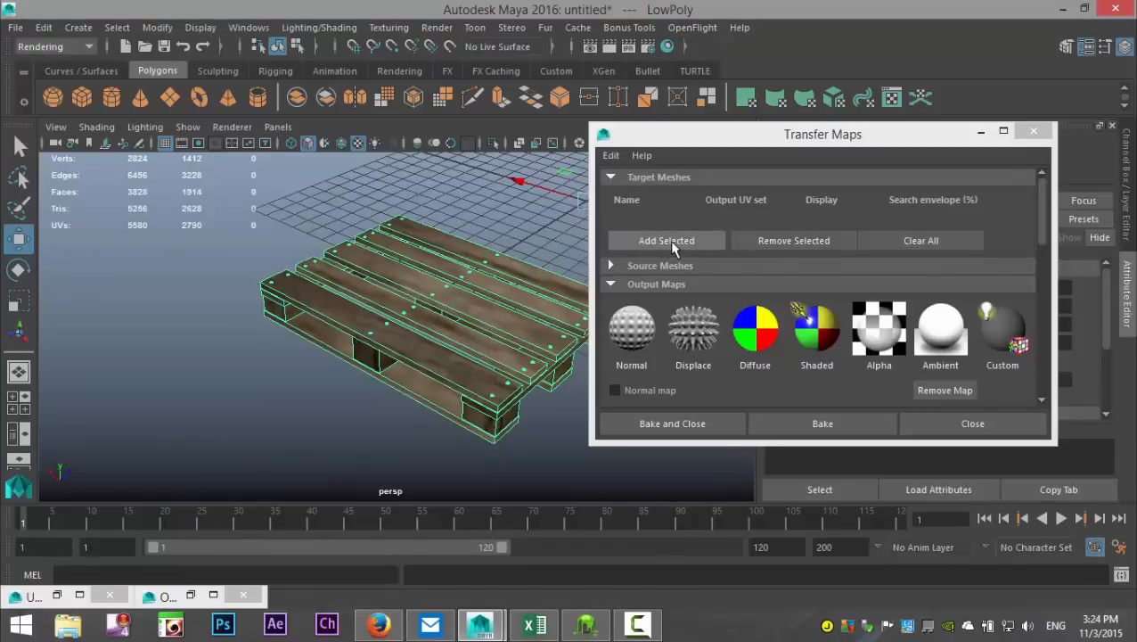
{"action": "left_click", "coordinate": [666, 240]}
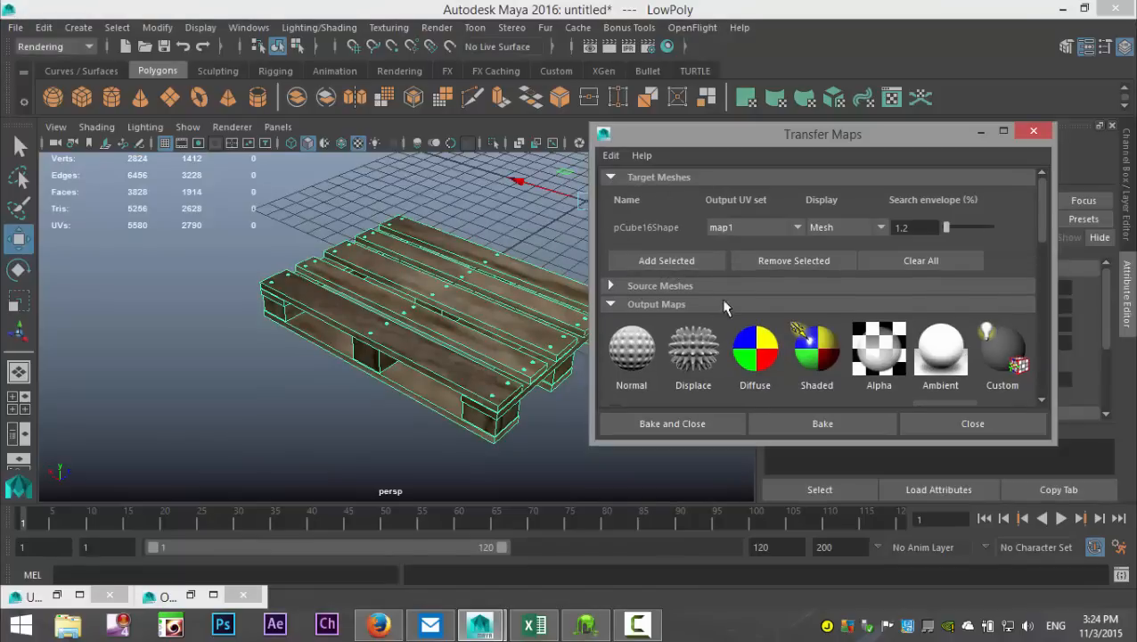
Step: Expand the source meshes section and select the Highpoly group in the Outliner
{"action": "left_click", "coordinate": [611, 286]}
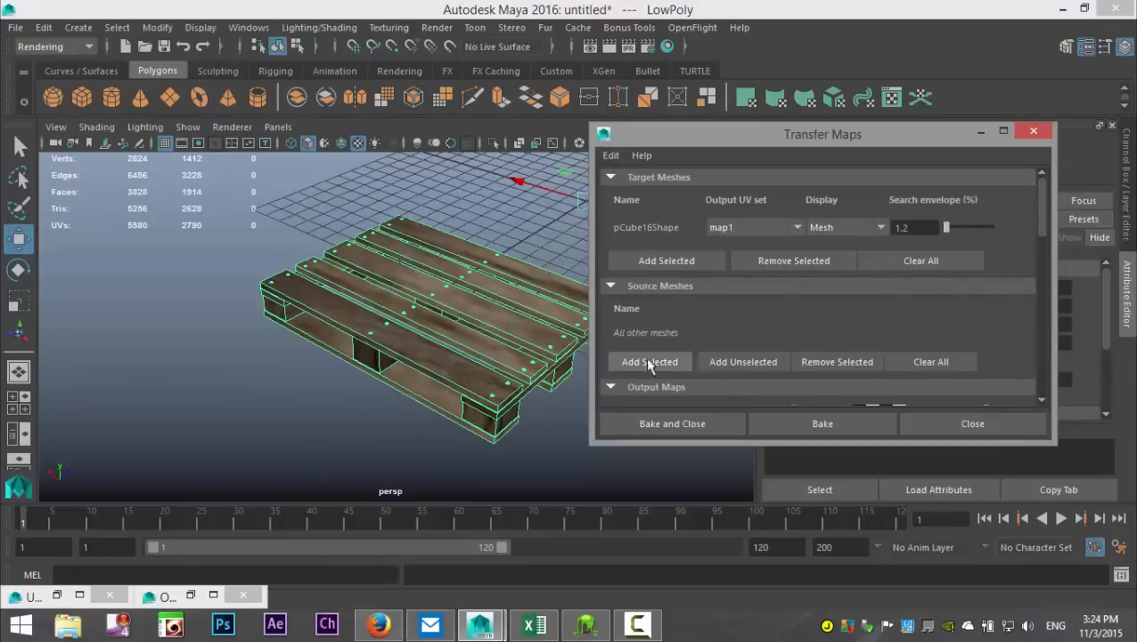
{"action": "left_click", "coordinate": [249, 27]}
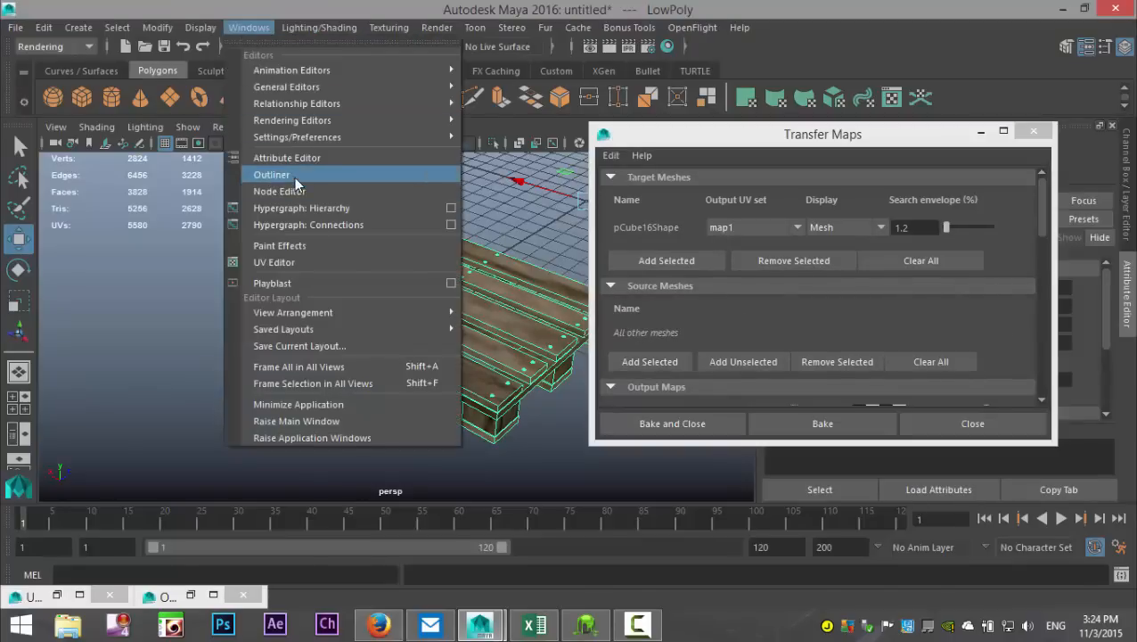
{"action": "left_click", "coordinate": [294, 177]}
{"action": "left_click", "coordinate": [600, 376]}
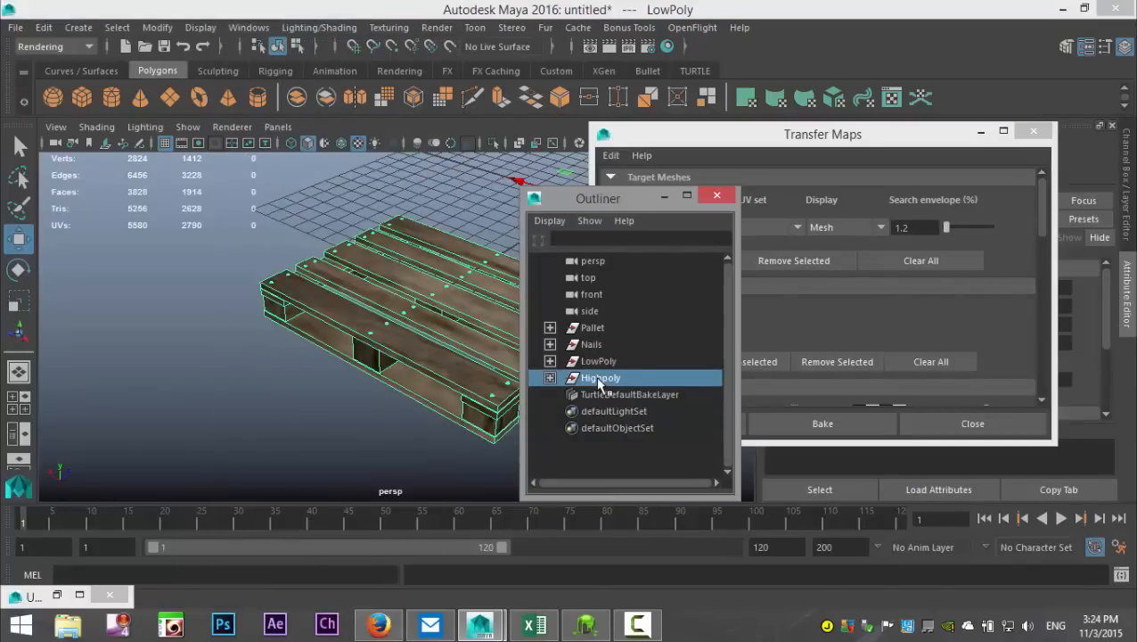
{"action": "left_click", "coordinate": [665, 197]}
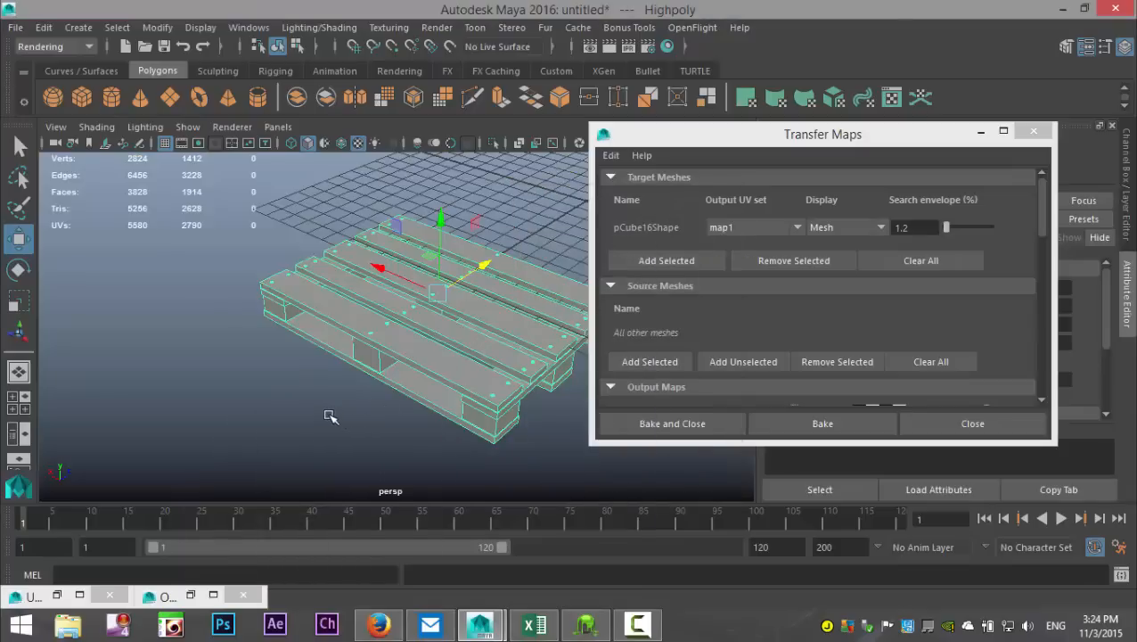
{"action": "scroll", "coordinate": [329, 416], "scroll_direction": "up", "scroll_amount": 3}
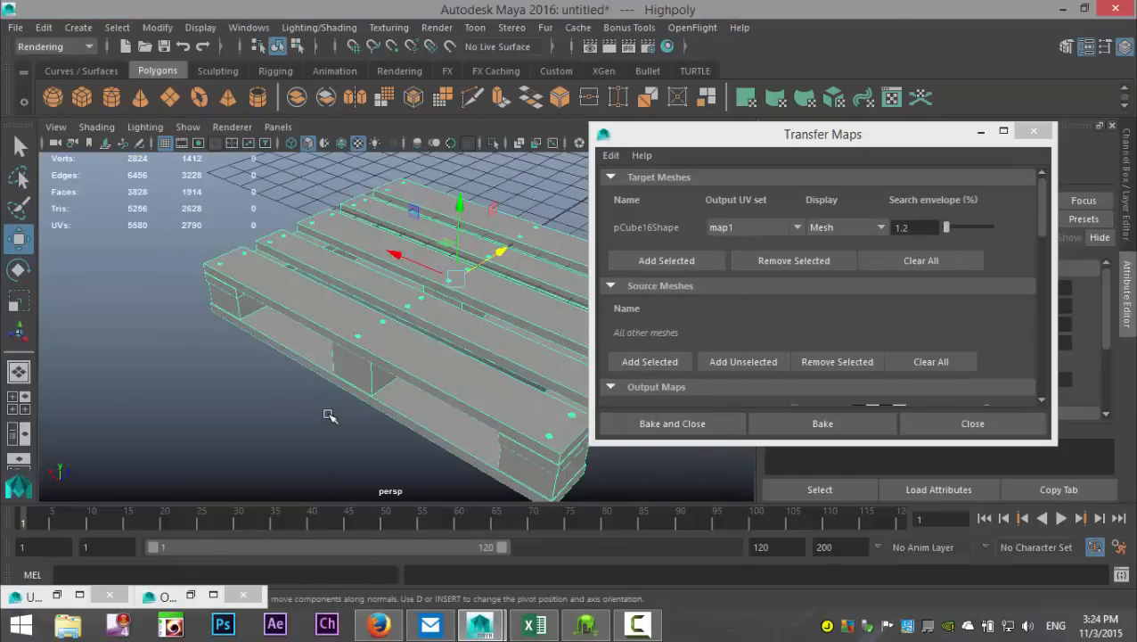
{"action": "scroll", "coordinate": [329, 414], "scroll_direction": "down", "scroll_amount": 3}
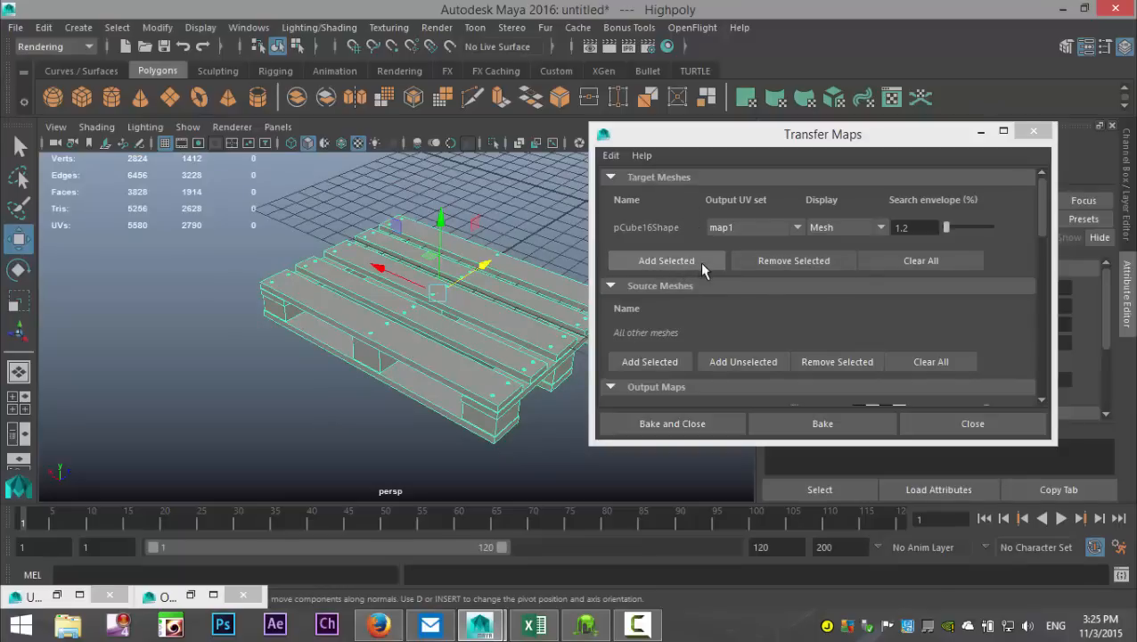
Step: Clear the target meshes and add the selected Highpoly pallet as the target instead
{"action": "left_click", "coordinate": [926, 259]}
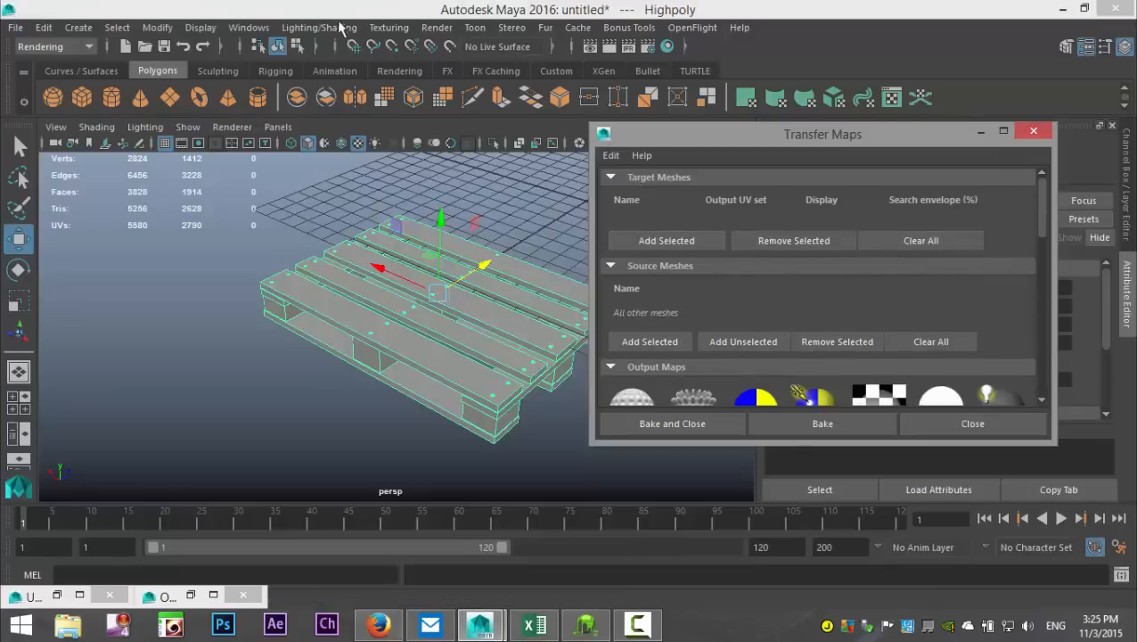
{"action": "left_click", "coordinate": [249, 28]}
{"action": "left_click", "coordinate": [271, 174]}
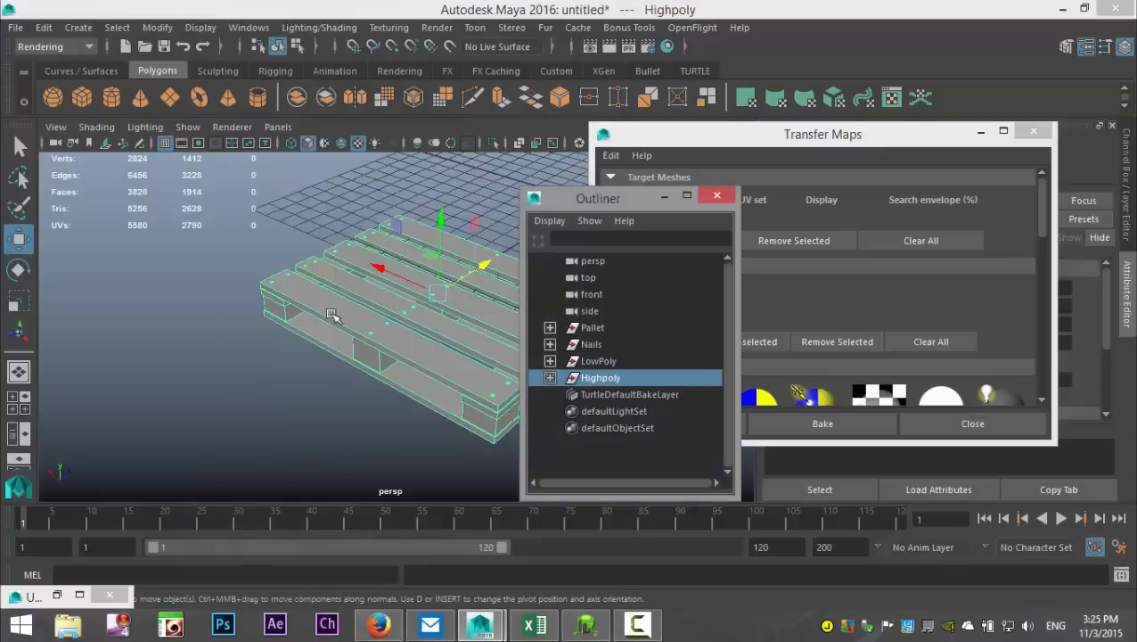
{"action": "left_click", "coordinate": [665, 196]}
{"action": "left_click", "coordinate": [647, 237]}
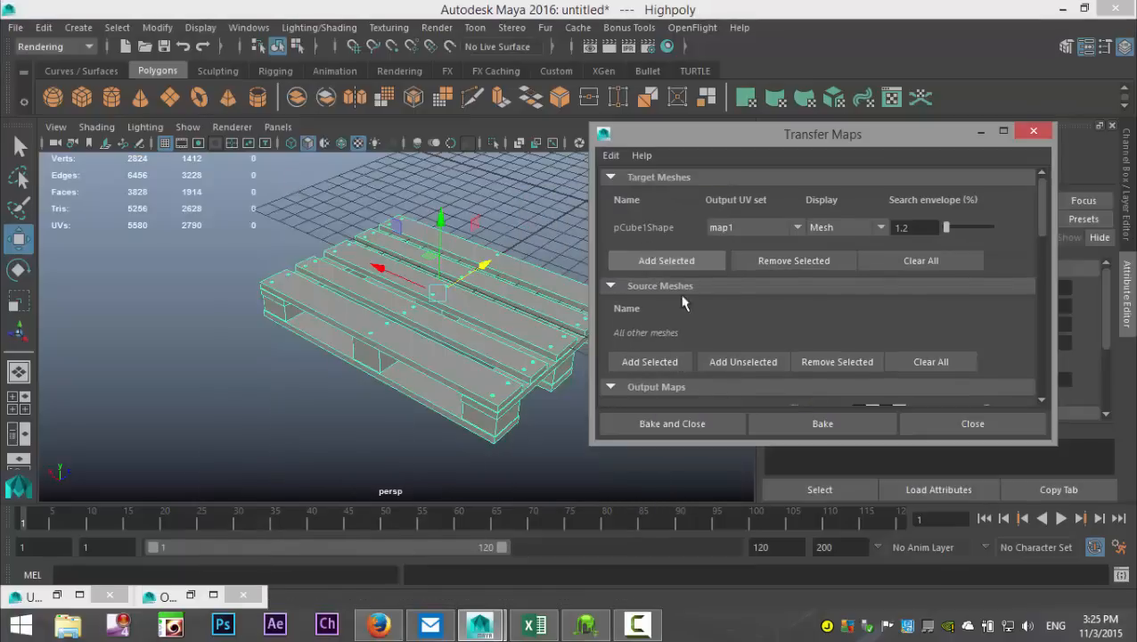
Step: Add the selected Highpoly pallet to the source meshes, and select the LowPoly group and add it there too
{"action": "left_click", "coordinate": [646, 363]}
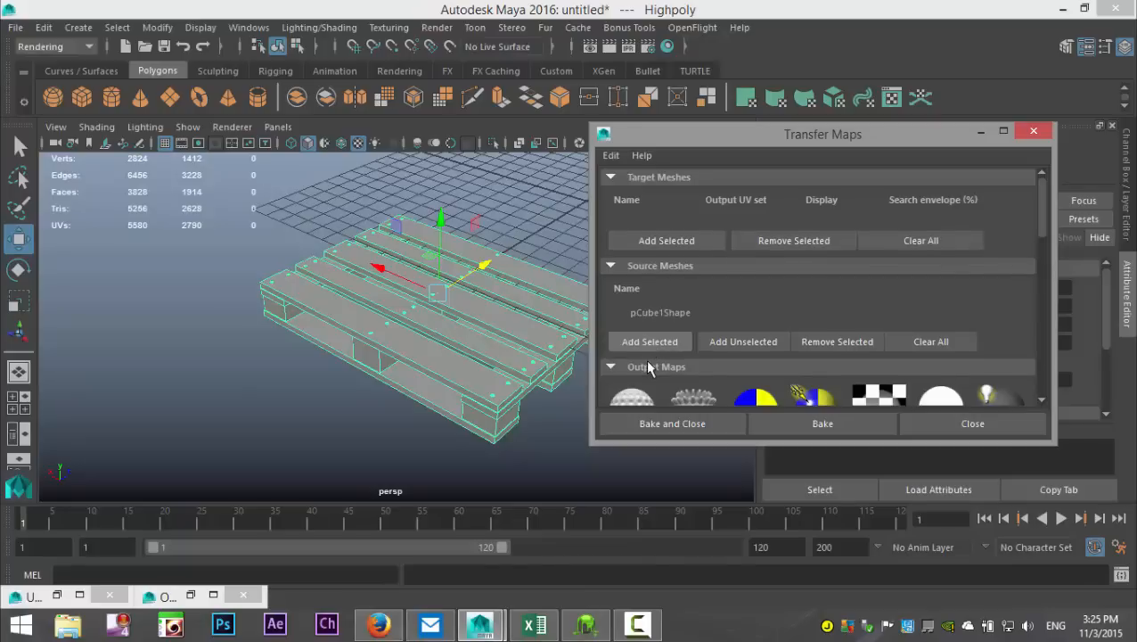
{"action": "left_click", "coordinate": [214, 595]}
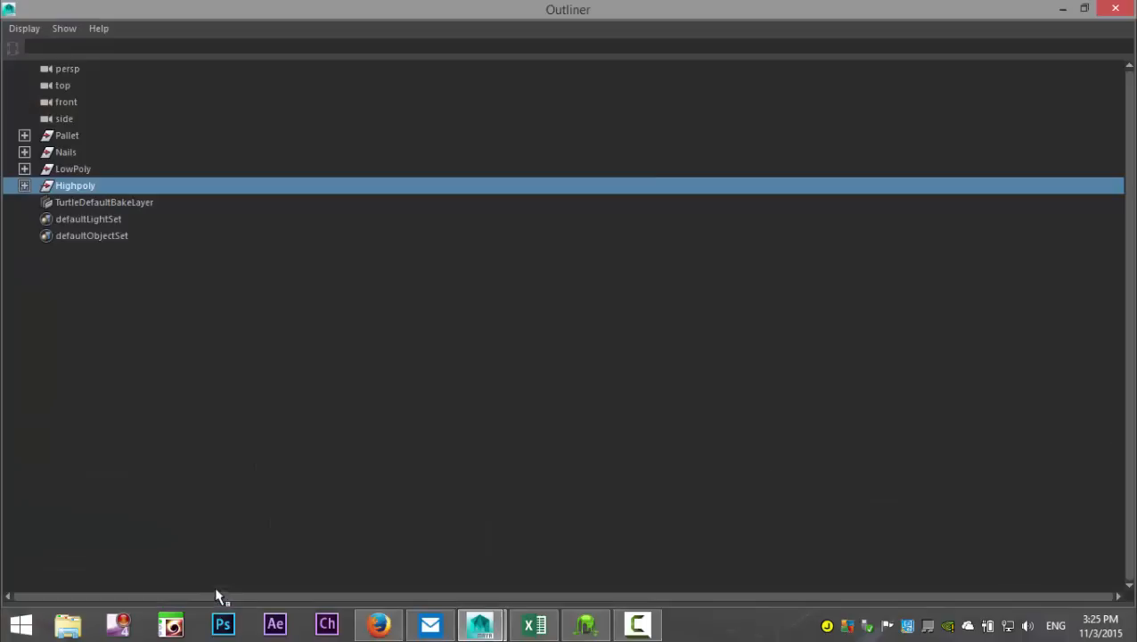
{"action": "left_click", "coordinate": [73, 169]}
{"action": "left_click", "coordinate": [1063, 9]}
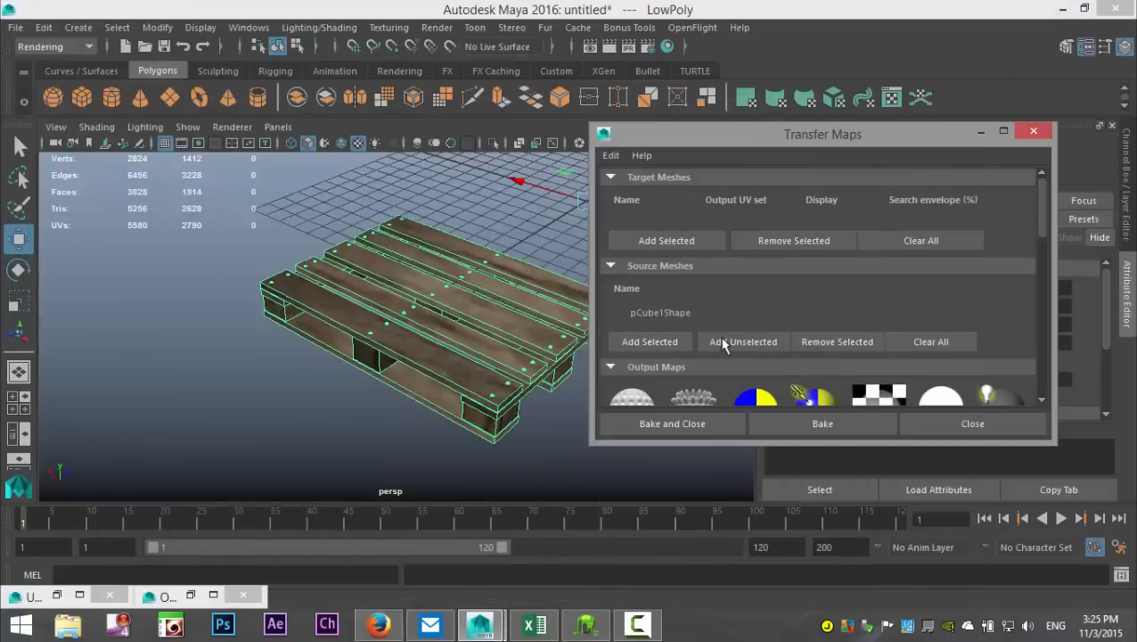
{"action": "left_click", "coordinate": [665, 340]}
{"action": "left_click", "coordinate": [648, 342]}
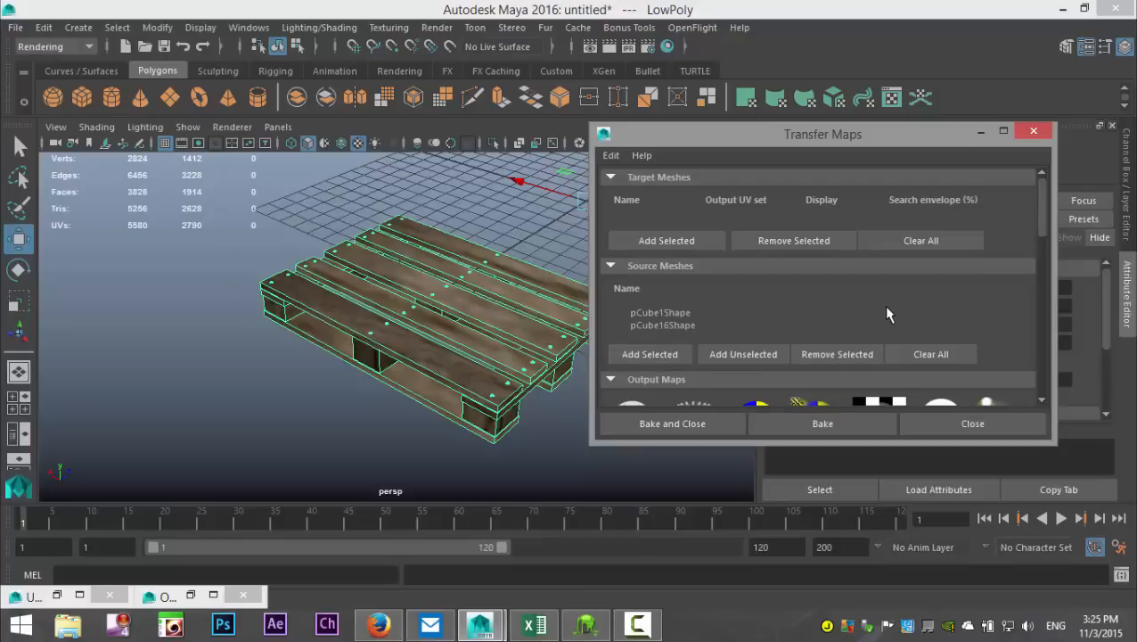
Step: Remove the ambient occlusion map from the Transfer Maps output and add a diffuse color map instead
{"action": "scroll", "coordinate": [883, 305], "scroll_direction": "down", "scroll_amount": 5}
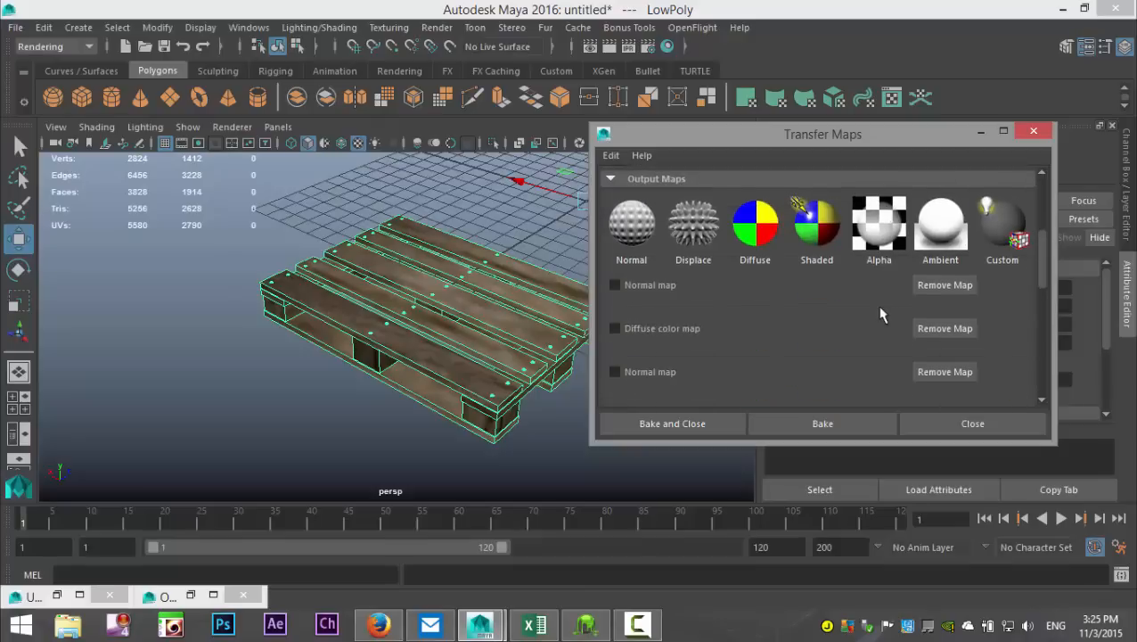
{"action": "scroll", "coordinate": [790, 286], "scroll_direction": "down", "scroll_amount": 4}
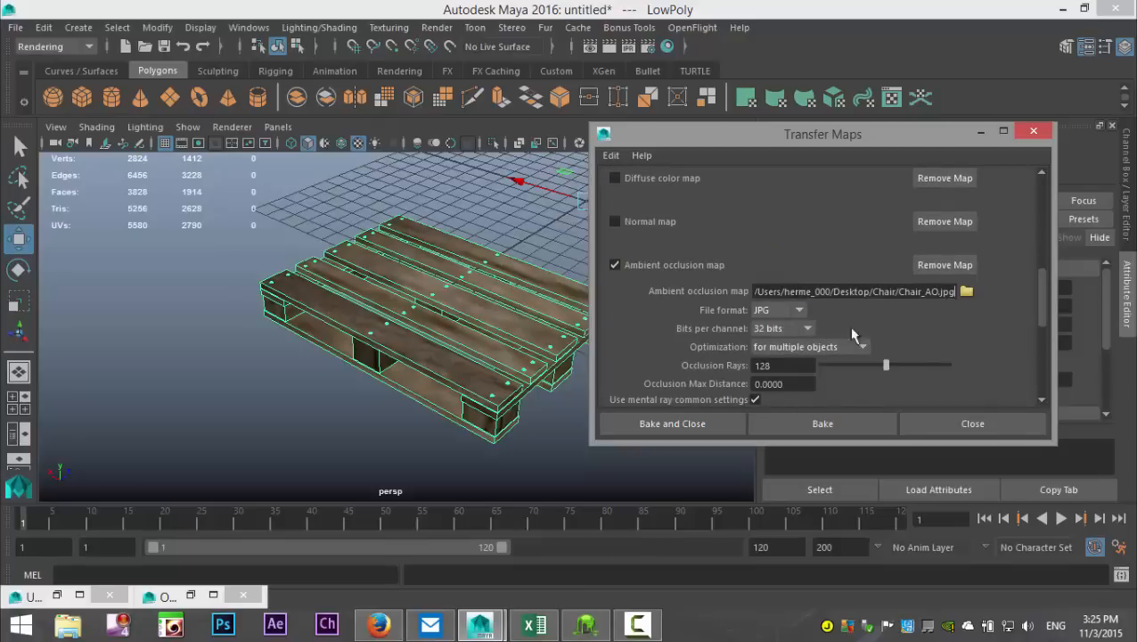
{"action": "left_click", "coordinate": [966, 293]}
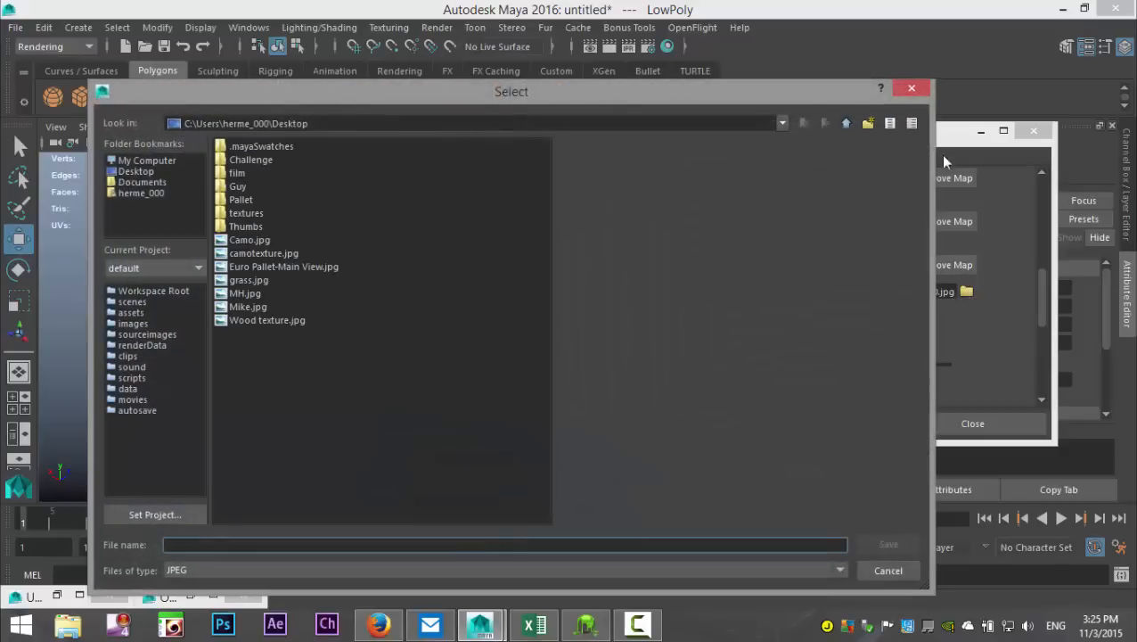
{"action": "left_click", "coordinate": [916, 91]}
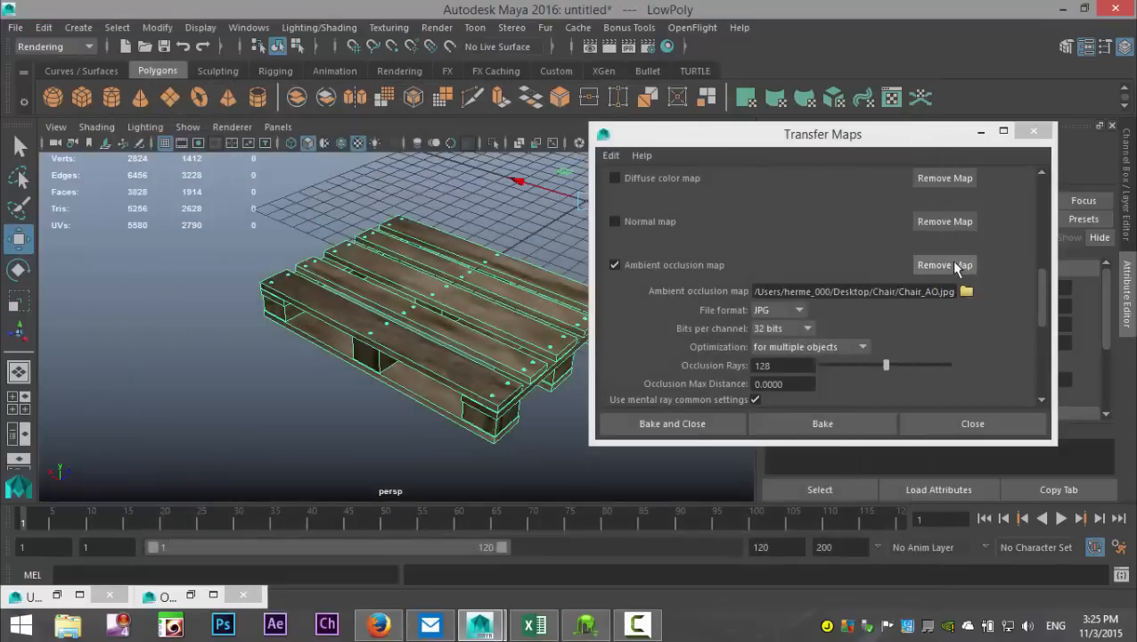
{"action": "left_click", "coordinate": [943, 264]}
{"action": "scroll", "coordinate": [869, 287], "scroll_direction": "up", "scroll_amount": 2}
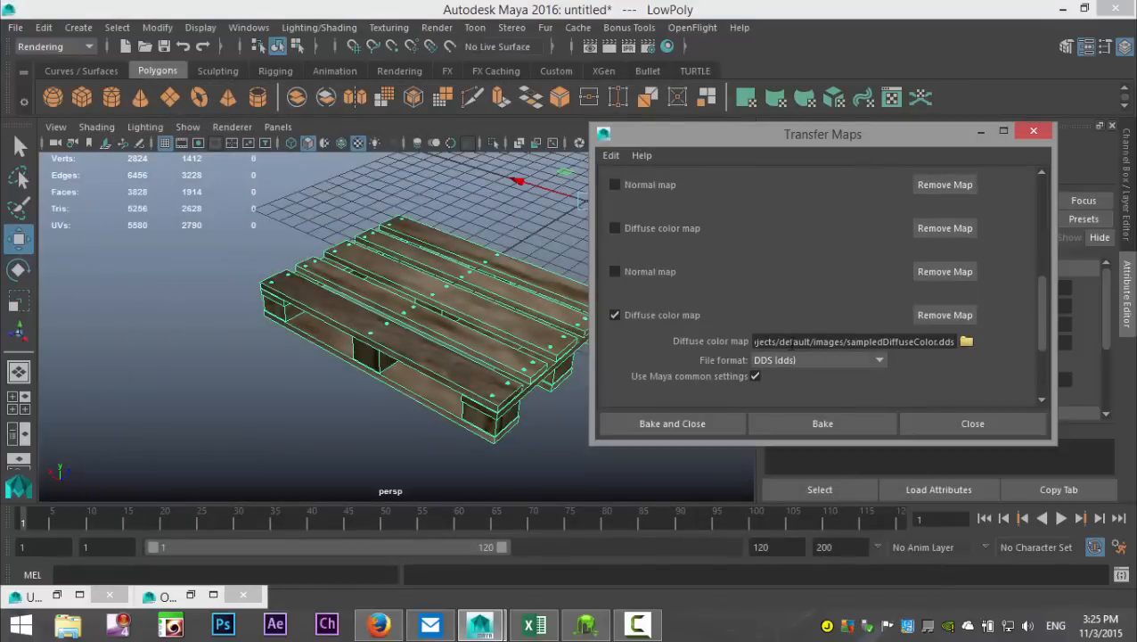
Step: Set the diffuse color map to save on the Desktop as a JPEG named PalletColor
{"action": "left_click", "coordinate": [966, 342]}
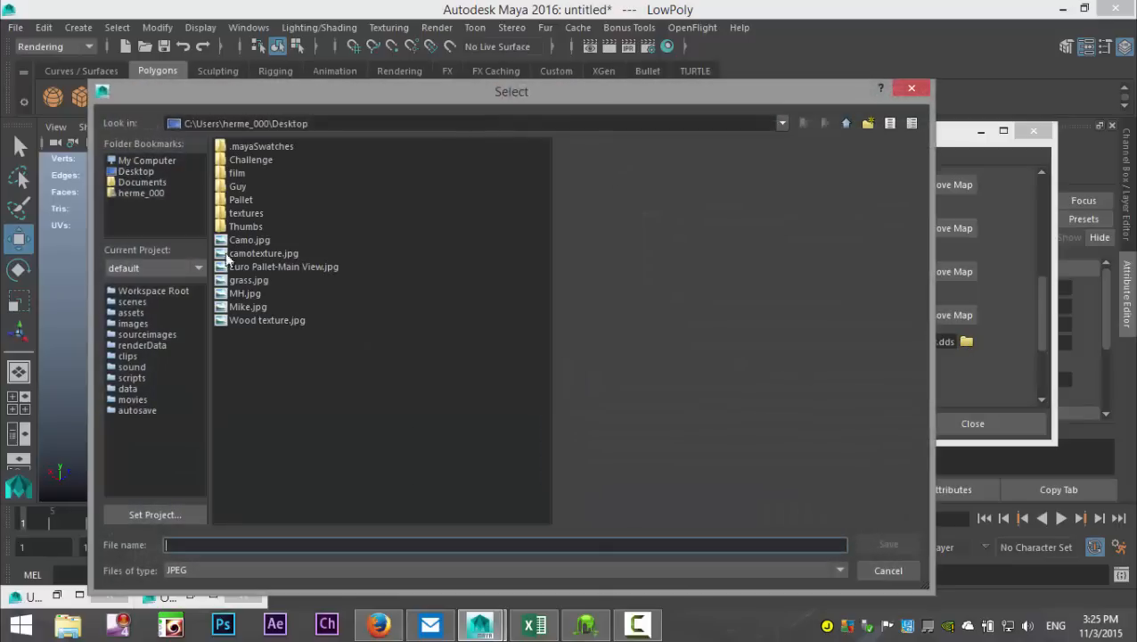
{"action": "left_click", "coordinate": [143, 173]}
{"action": "left_click", "coordinate": [248, 545]}
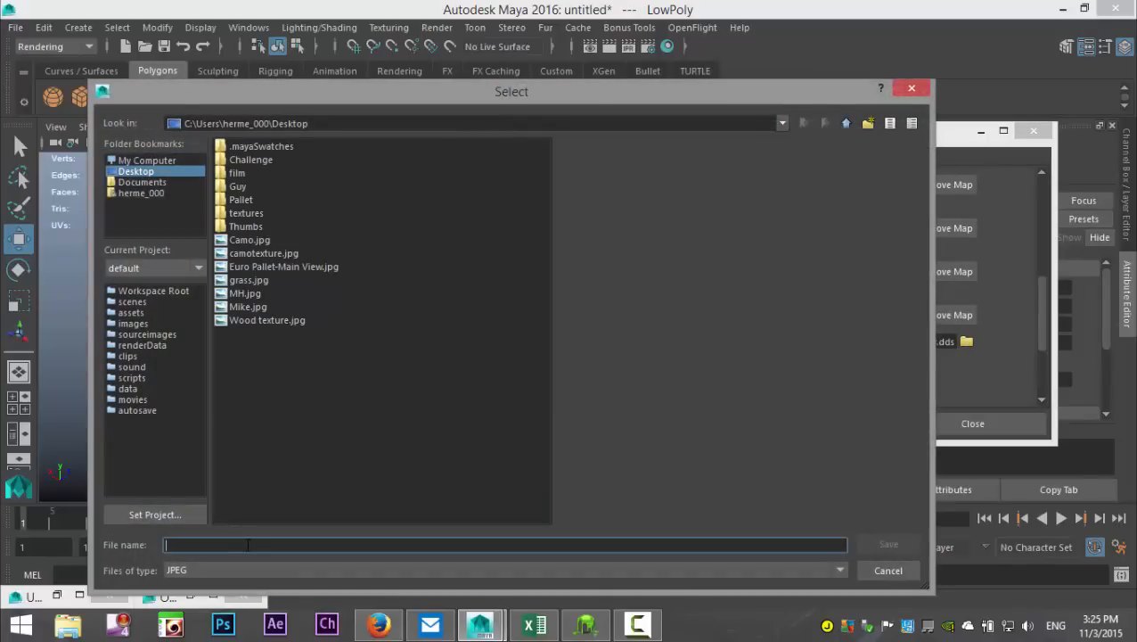
{"action": "type", "text": "PalletColor"}
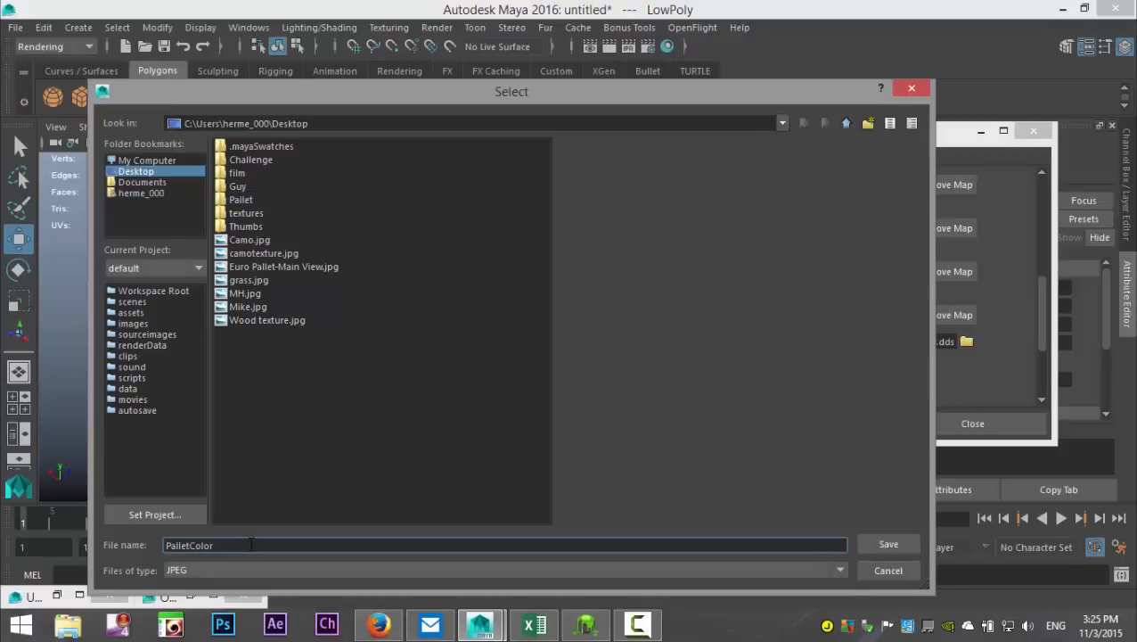
{"action": "left_click", "coordinate": [871, 540]}
Step: Expand the Maya common output settings, review the map size and sampling options, and try to bake the diffuse map
{"action": "scroll", "coordinate": [914, 329], "scroll_direction": "down", "scroll_amount": 3}
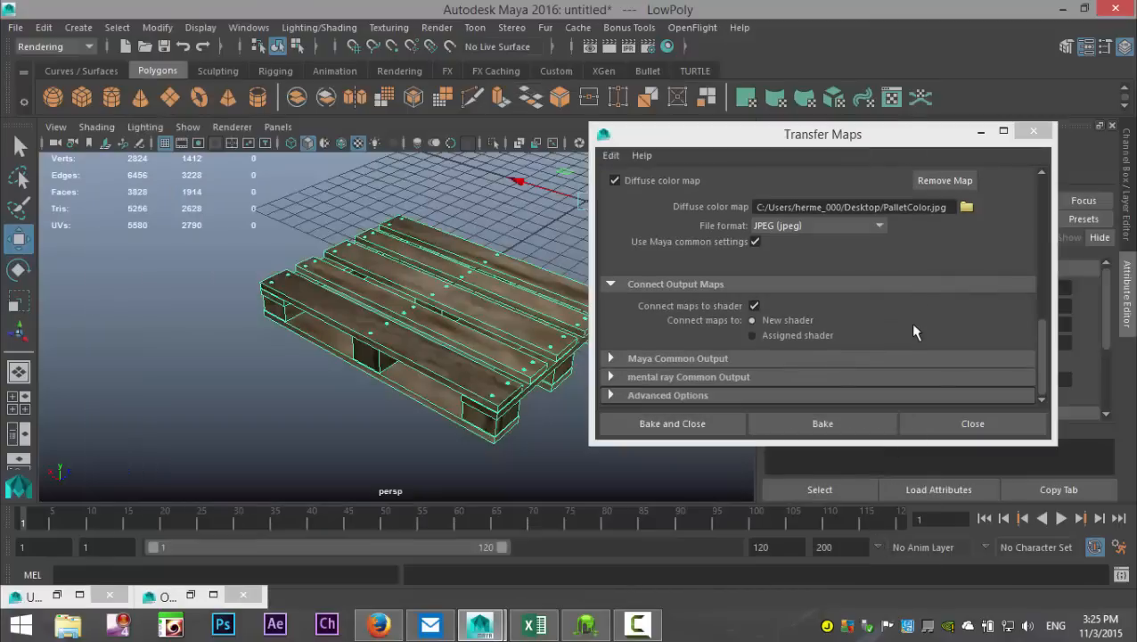
{"action": "left_click", "coordinate": [612, 359]}
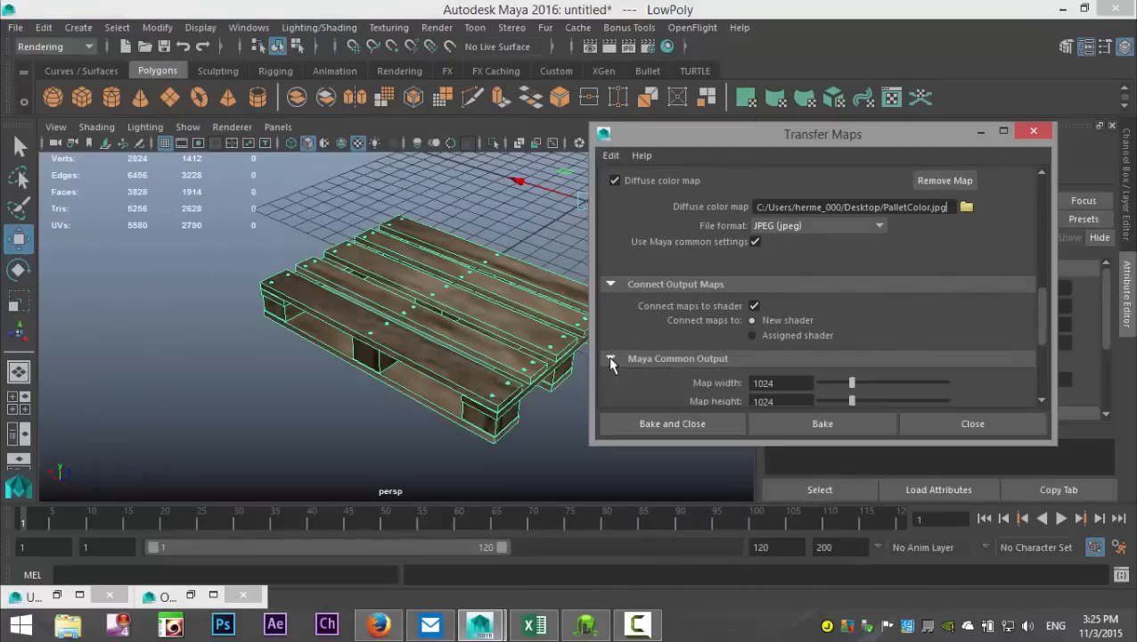
{"action": "scroll", "coordinate": [882, 315], "scroll_direction": "down", "scroll_amount": 1}
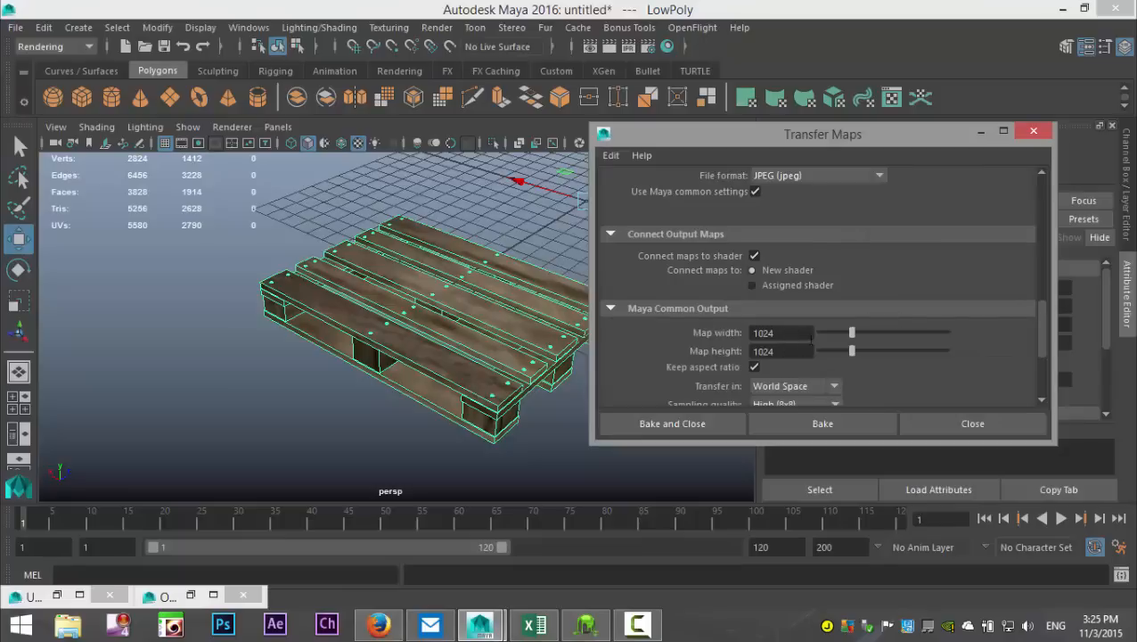
{"action": "scroll", "coordinate": [944, 348], "scroll_direction": "down", "scroll_amount": 2}
{"action": "scroll", "coordinate": [925, 335], "scroll_direction": "down", "scroll_amount": 1}
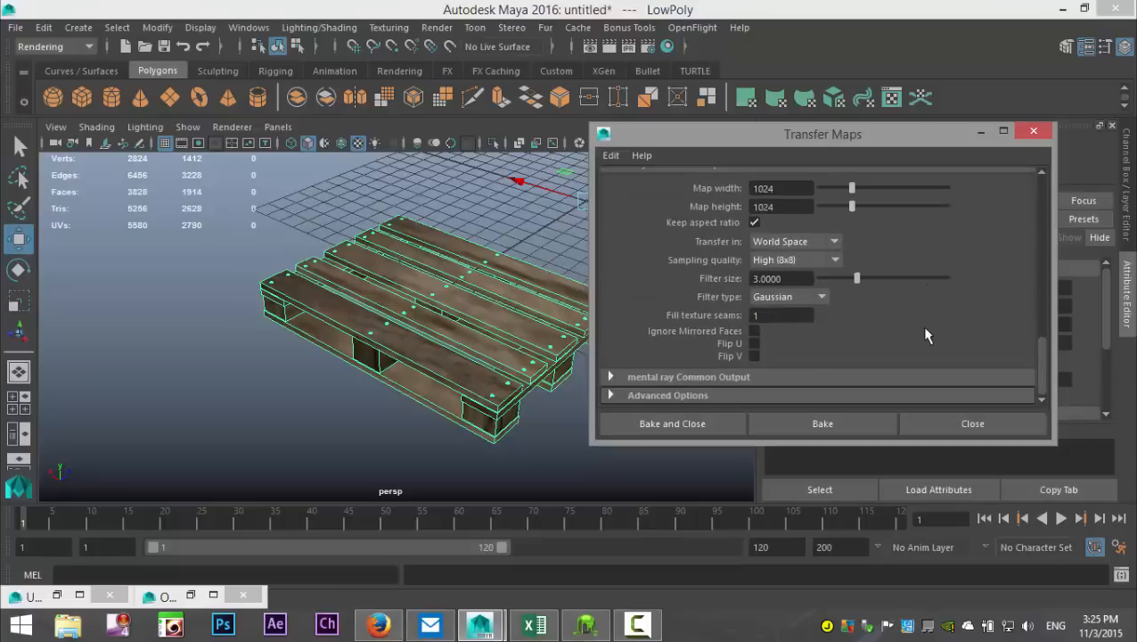
{"action": "left_click", "coordinate": [696, 427]}
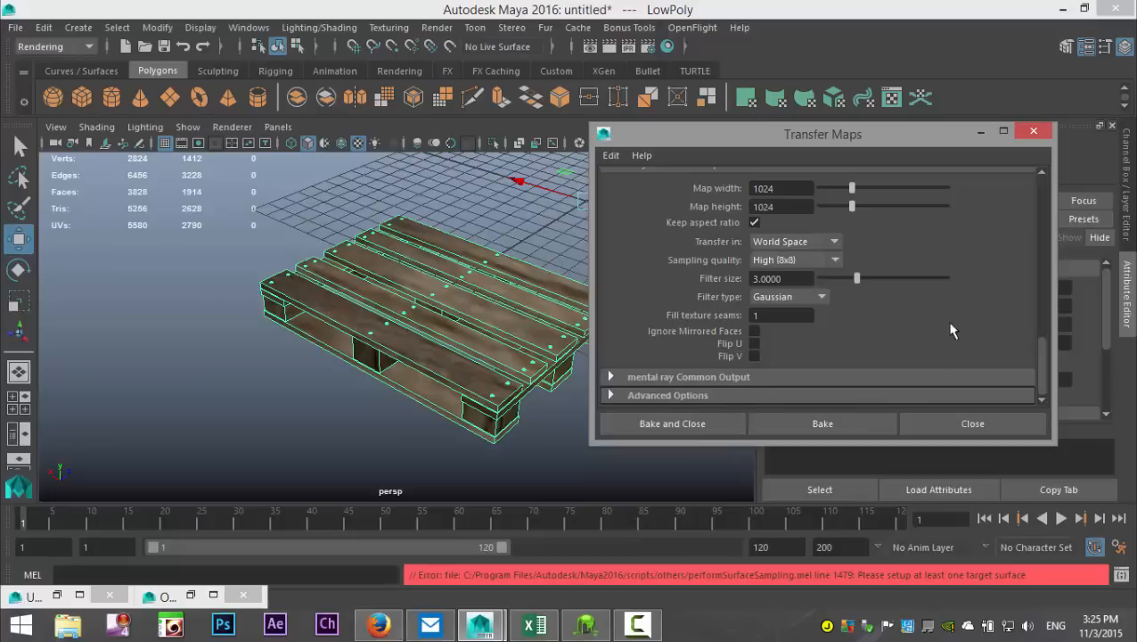
Step: Clear all entries from the source meshes and the target meshes in Transfer Maps
{"action": "scroll", "coordinate": [935, 317], "scroll_direction": "up", "scroll_amount": 15}
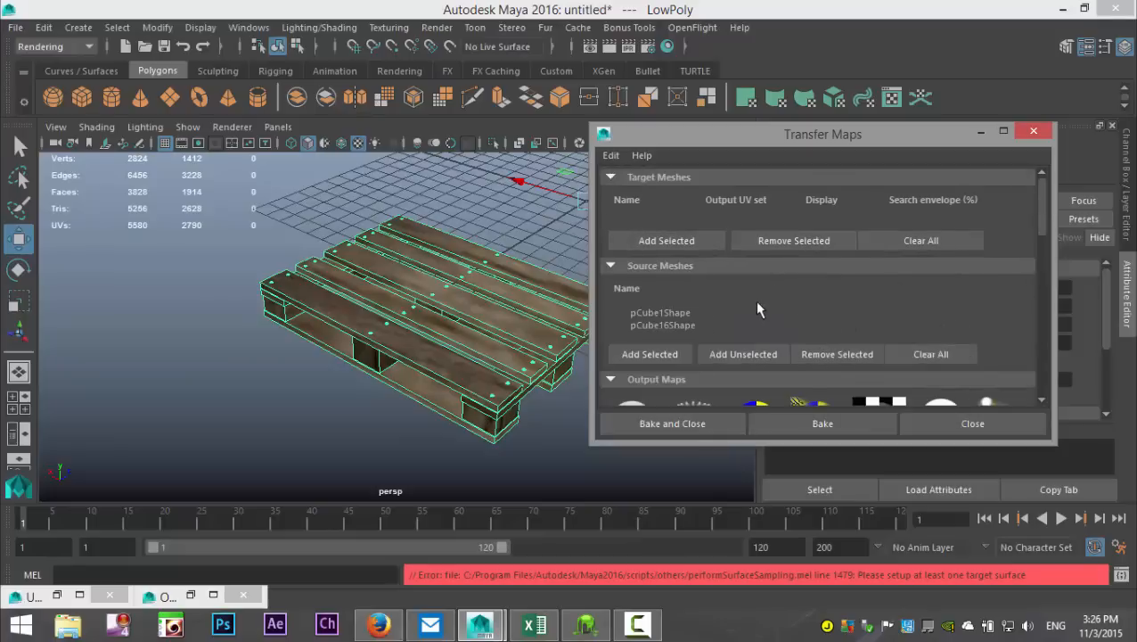
{"action": "left_click", "coordinate": [943, 353]}
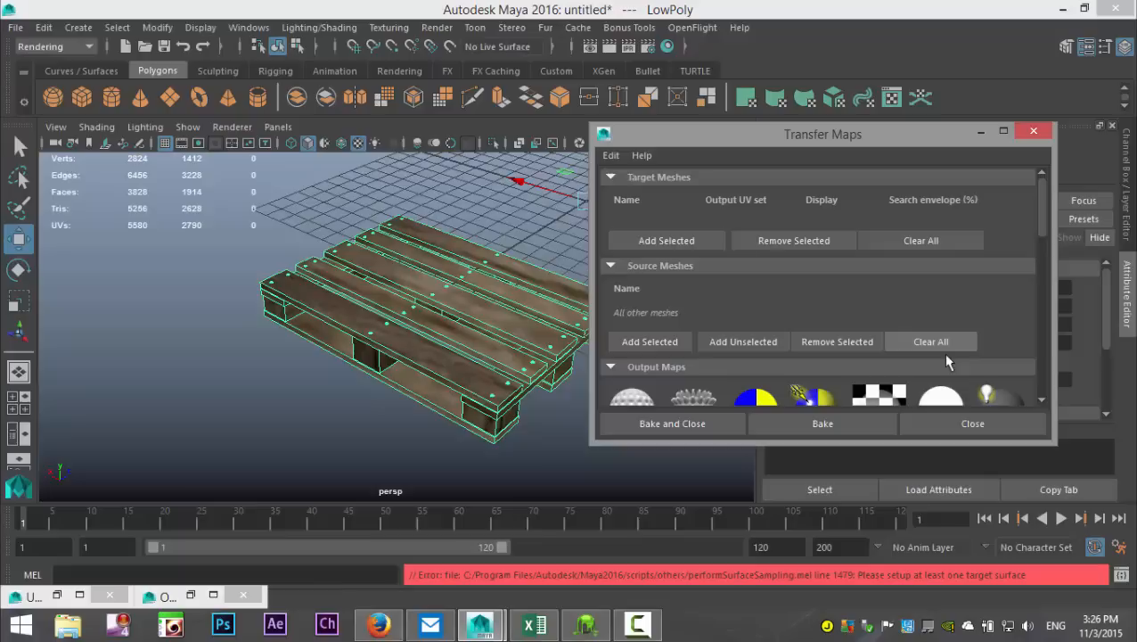
{"action": "left_click", "coordinate": [938, 242]}
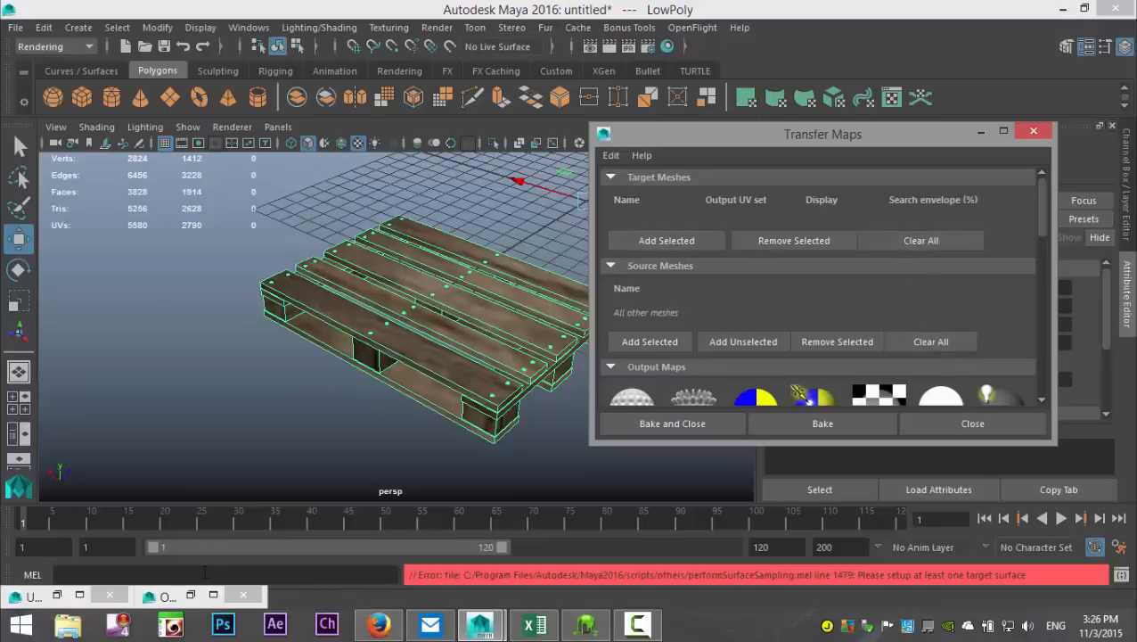
Step: Select the Highpoly group in the Outliner and add it to the target meshes
{"action": "left_click", "coordinate": [213, 594]}
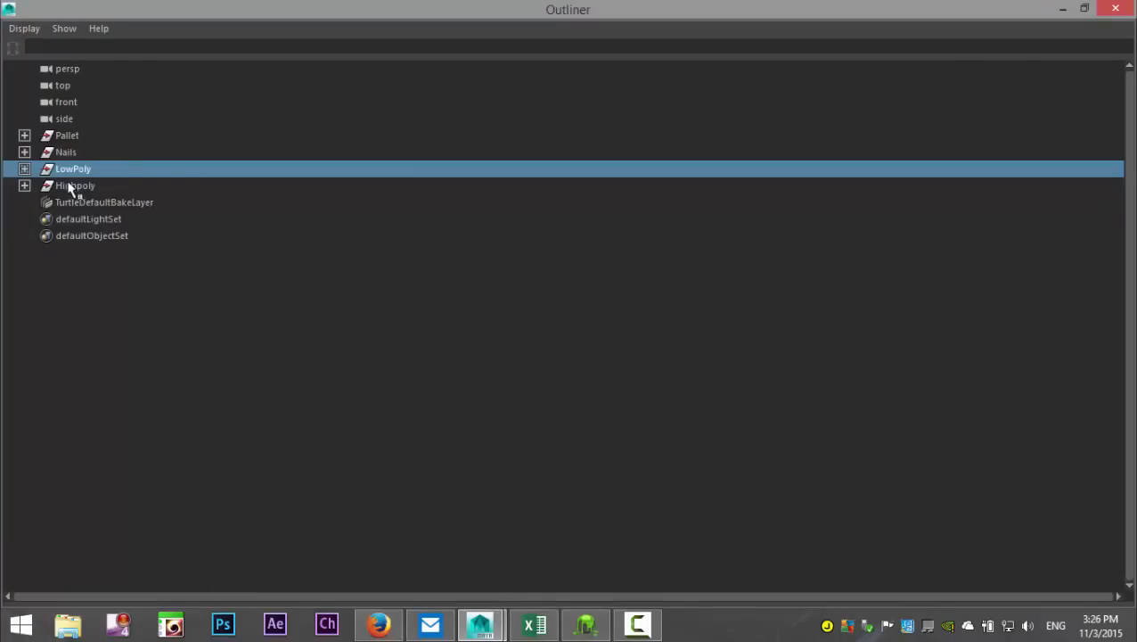
{"action": "left_click", "coordinate": [71, 185]}
{"action": "left_click", "coordinate": [1061, 10]}
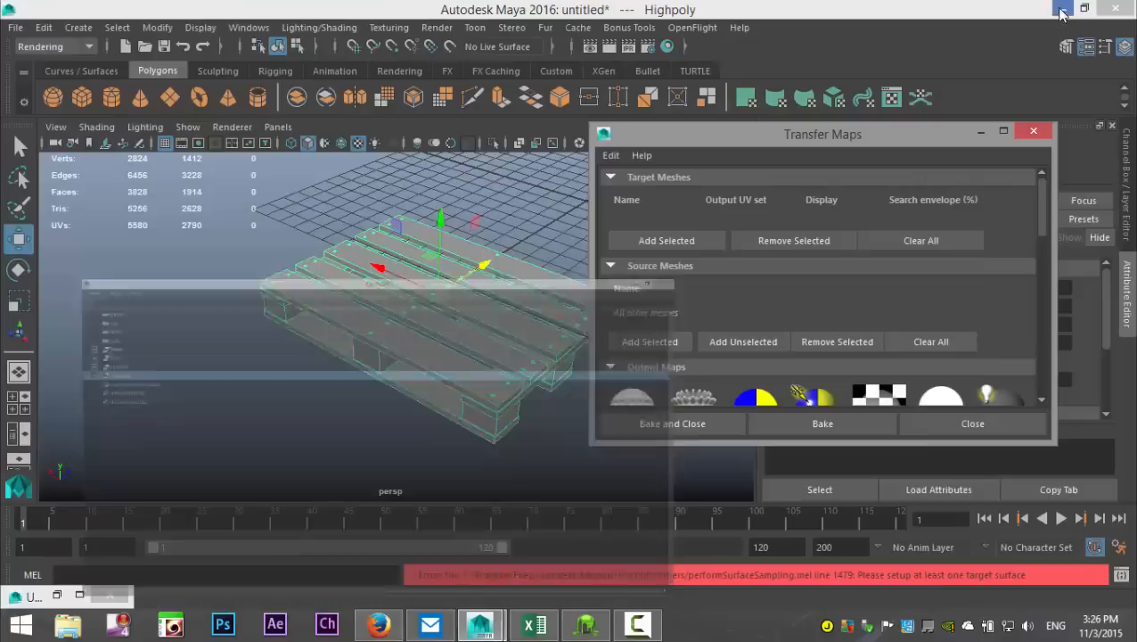
{"action": "left_click", "coordinate": [674, 243]}
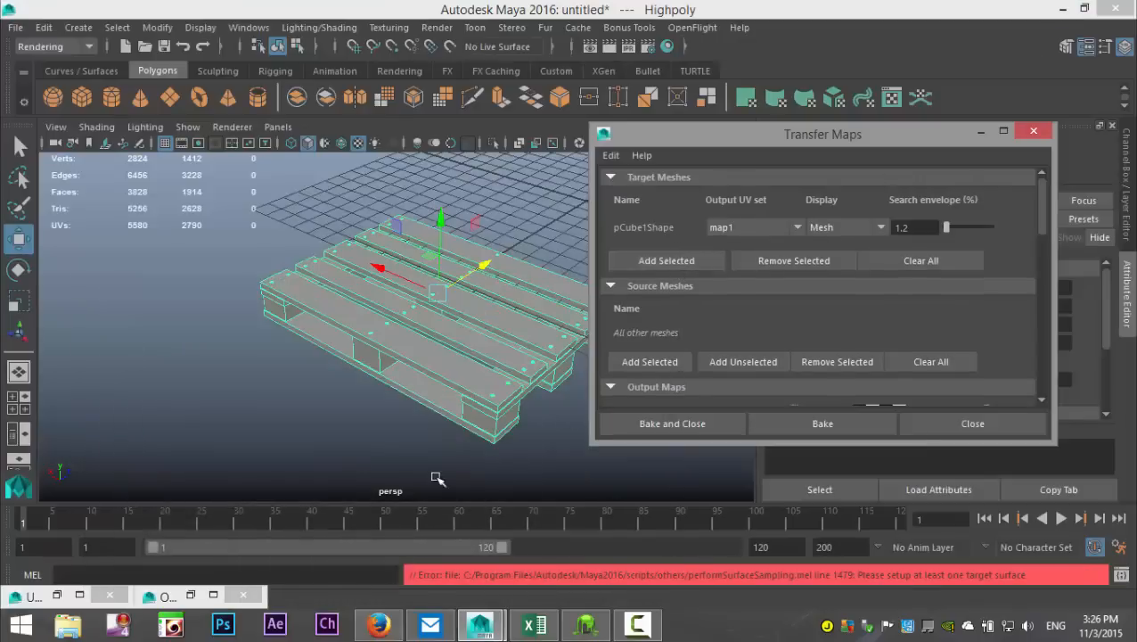
Step: Select the LowPoly group in the Outliner and add it to the source meshes
{"action": "left_click", "coordinate": [214, 596]}
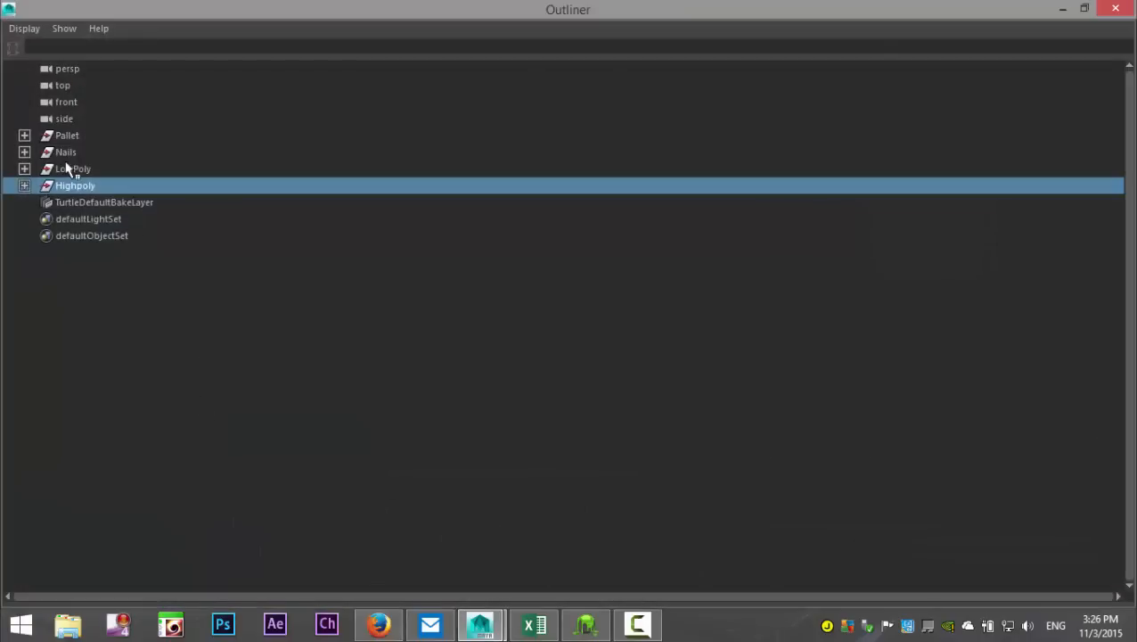
{"action": "left_click", "coordinate": [71, 169]}
{"action": "left_click", "coordinate": [1061, 9]}
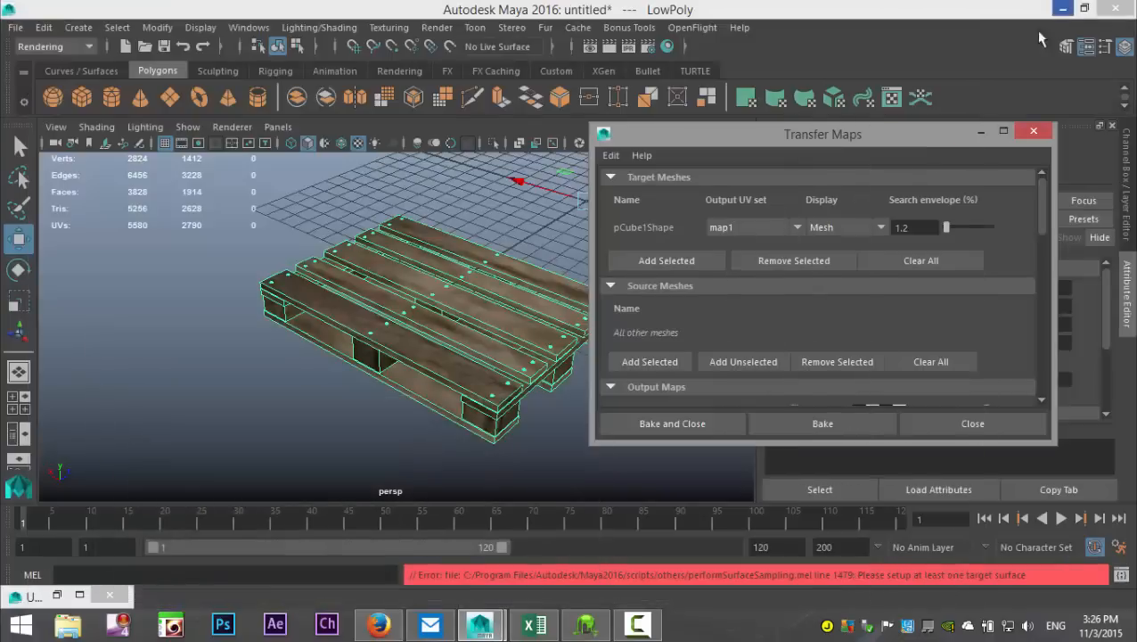
{"action": "left_click", "coordinate": [657, 366]}
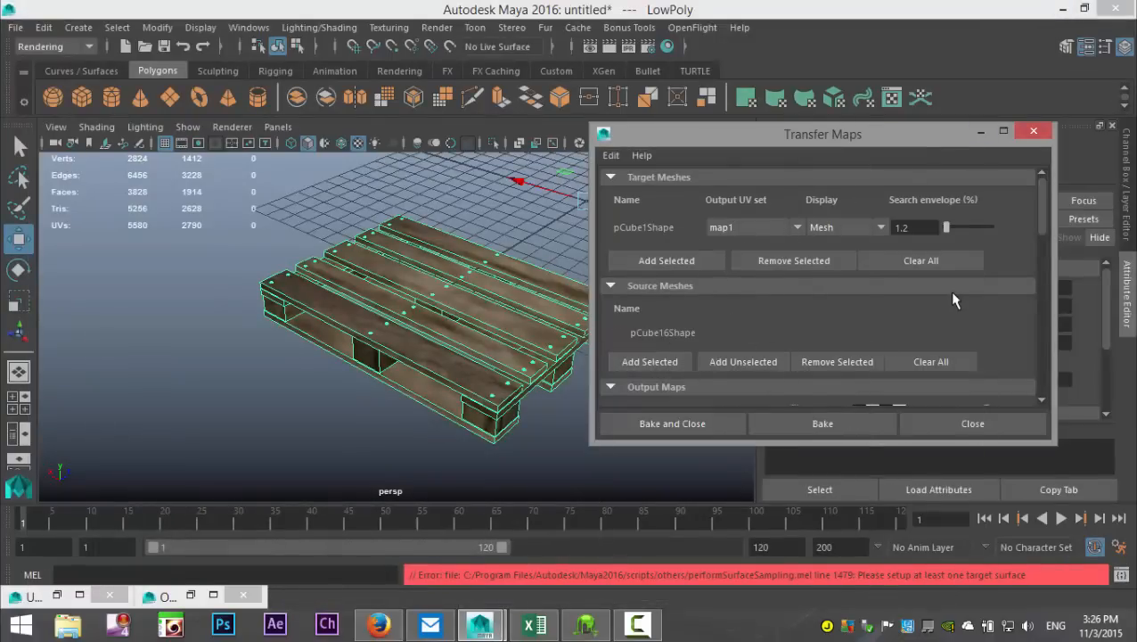
Step: Check the diffuse color map output settings, then bake the map and close Transfer Maps
{"action": "scroll", "coordinate": [952, 284], "scroll_direction": "down", "scroll_amount": 8}
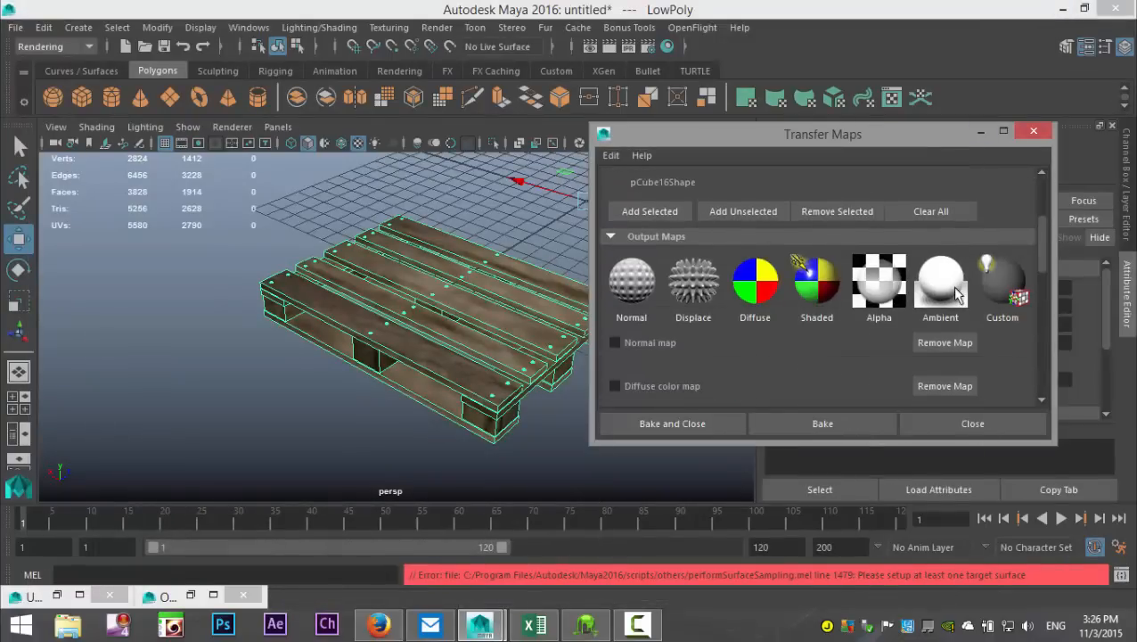
{"action": "scroll", "coordinate": [946, 301], "scroll_direction": "down", "scroll_amount": 4}
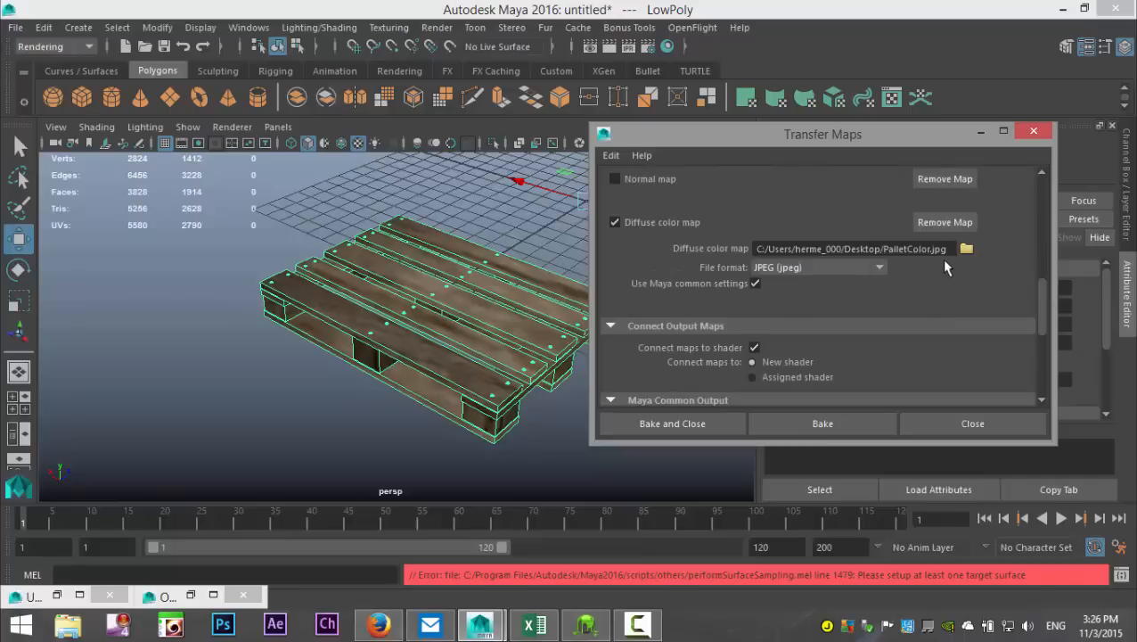
{"action": "scroll", "coordinate": [948, 276], "scroll_direction": "down", "scroll_amount": 5}
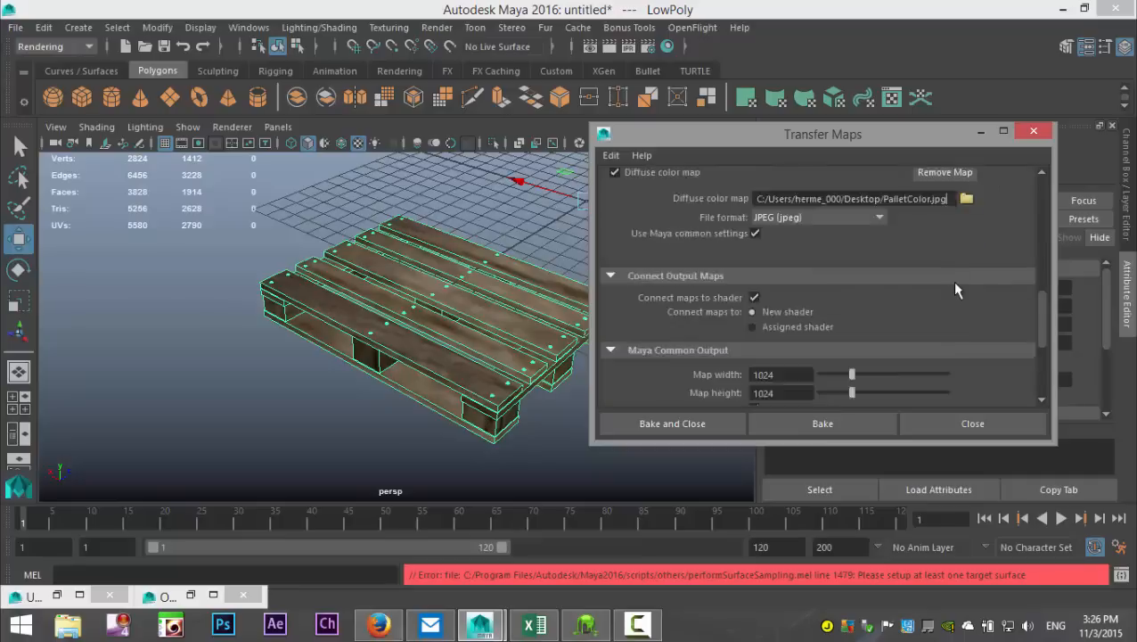
{"action": "left_click", "coordinate": [689, 423]}
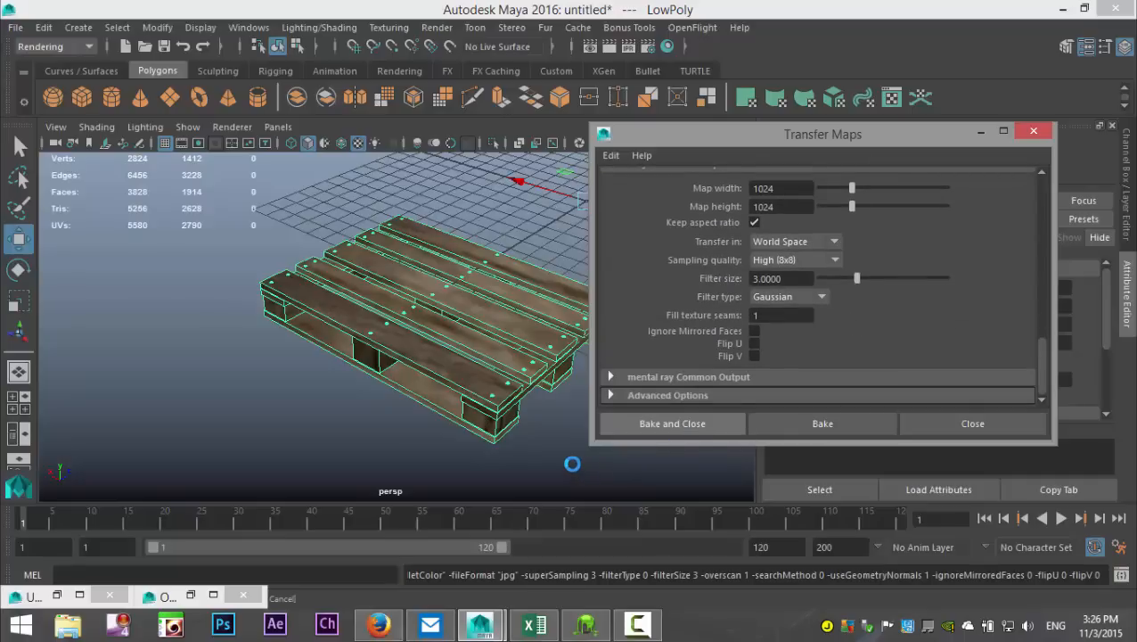